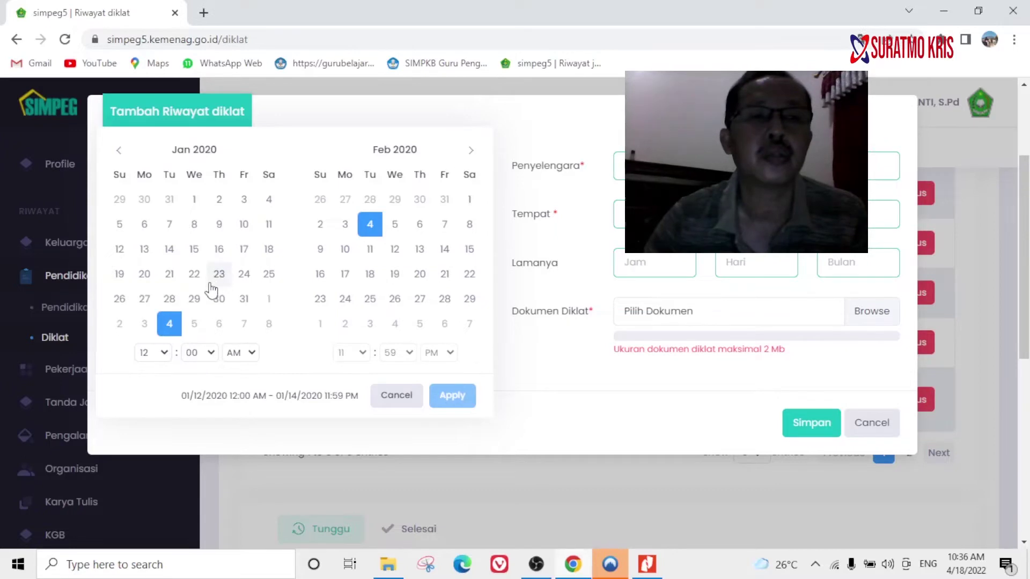
Set the diklat period to 2020-01-12 – 2020-02-04, then bring up the certificate PDF.
click(120, 250)
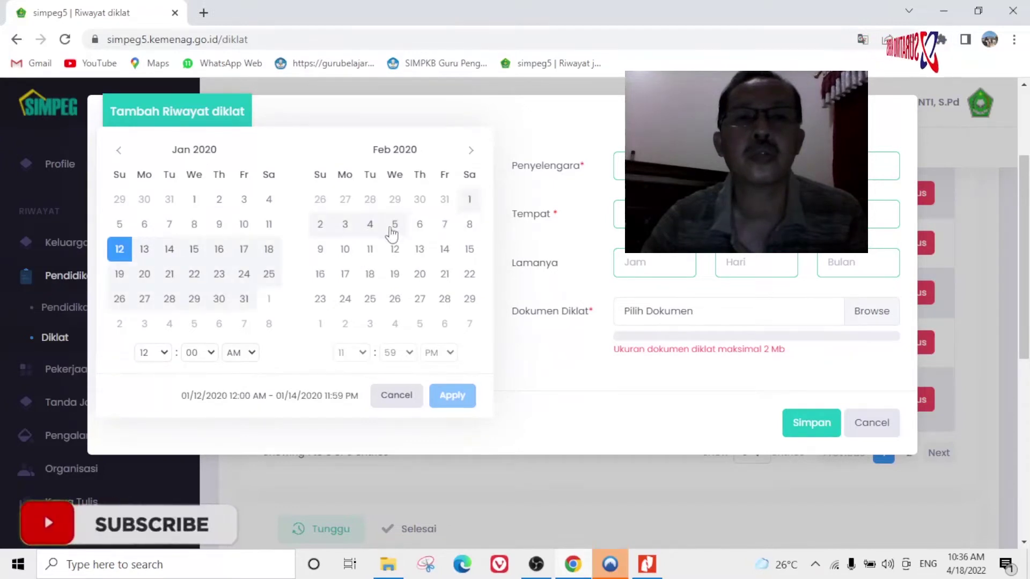
click(370, 226)
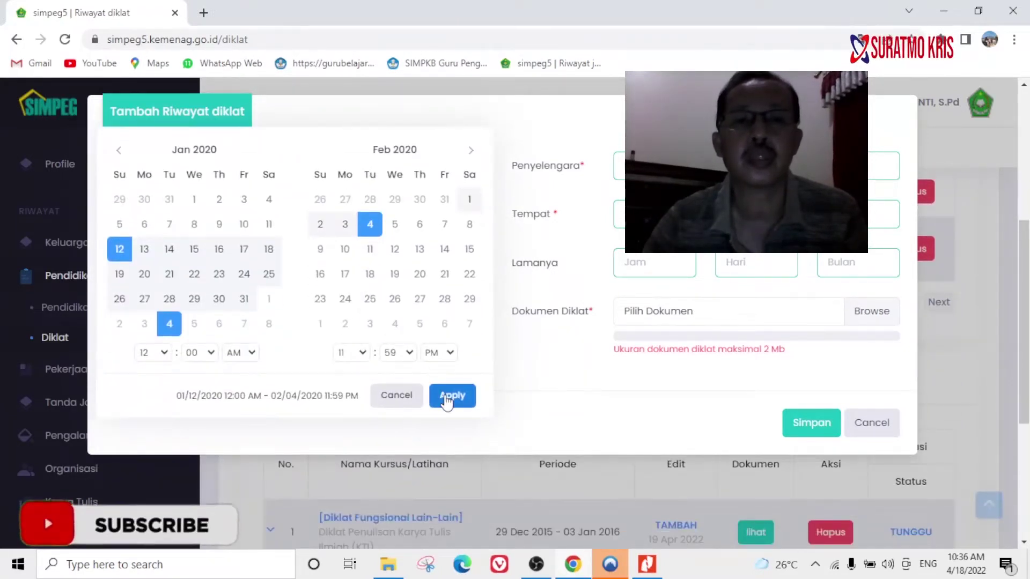
click(452, 395)
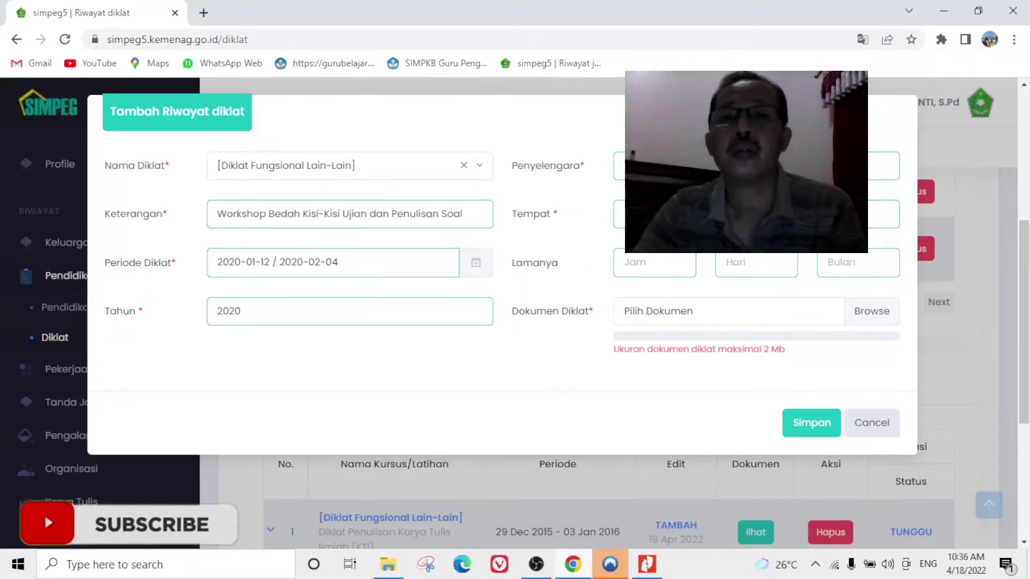
click(648, 570)
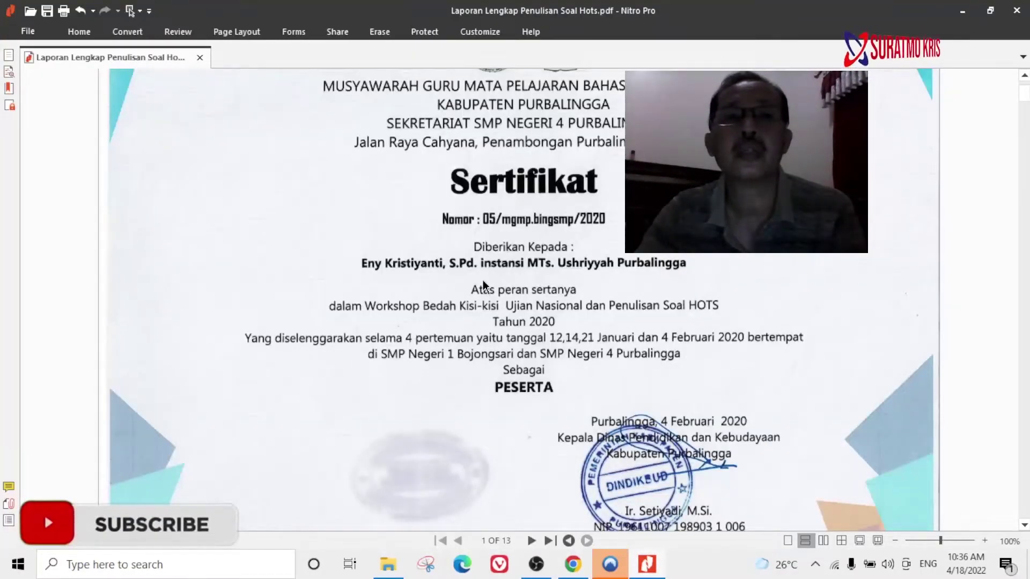
scroll(489, 283, up, 1)
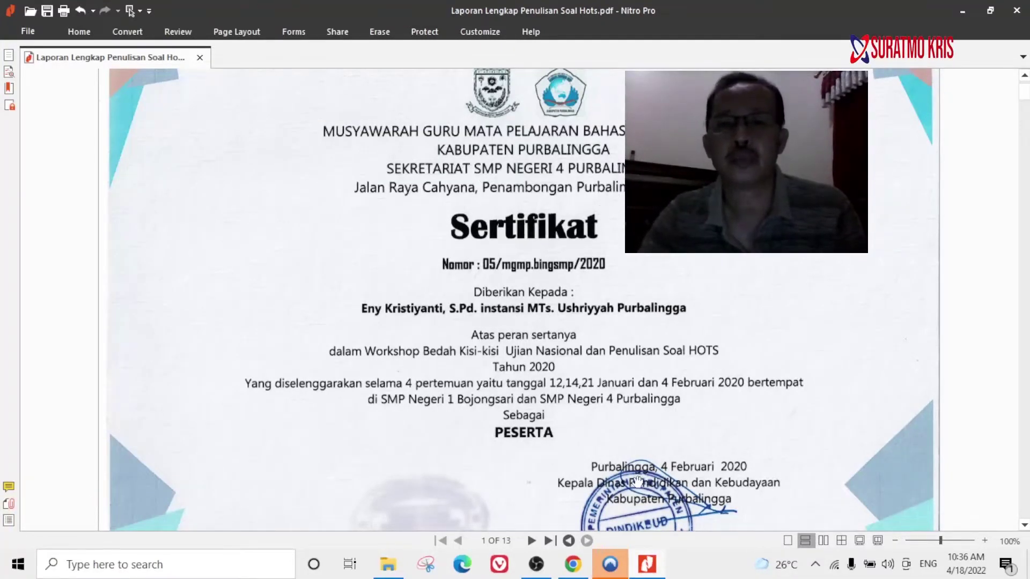
click(576, 569)
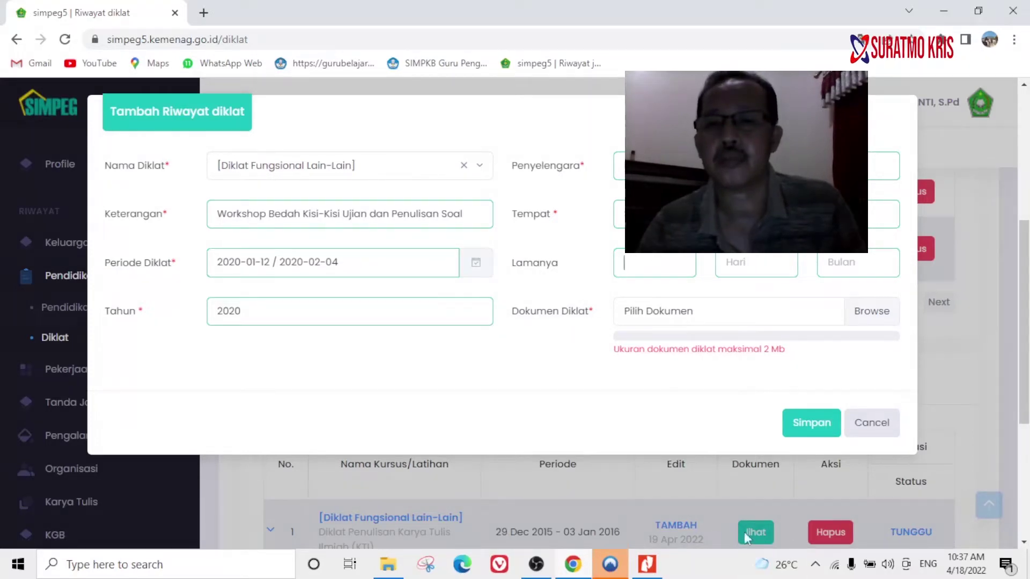
click(647, 565)
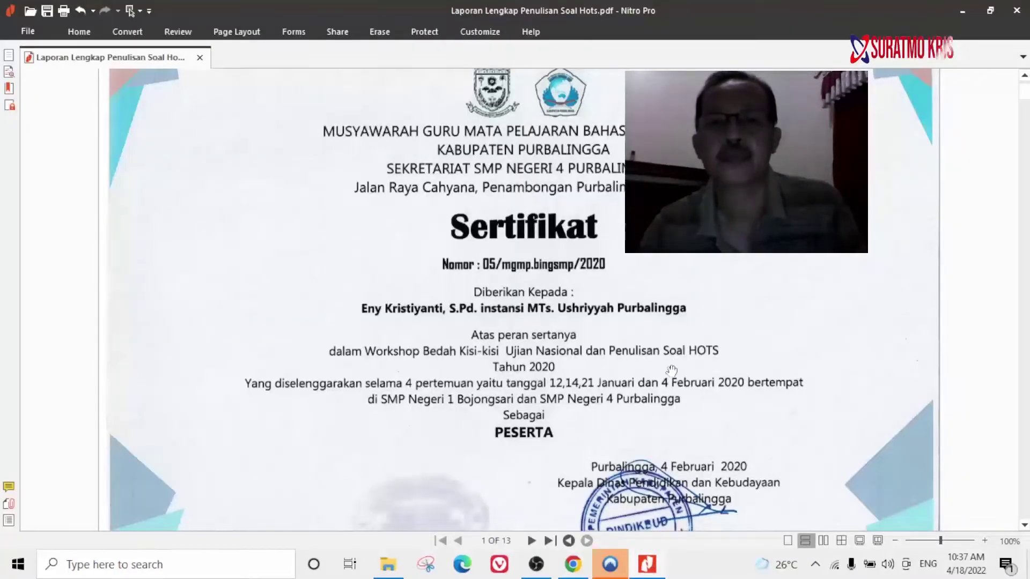
scroll(638, 396, down, 10)
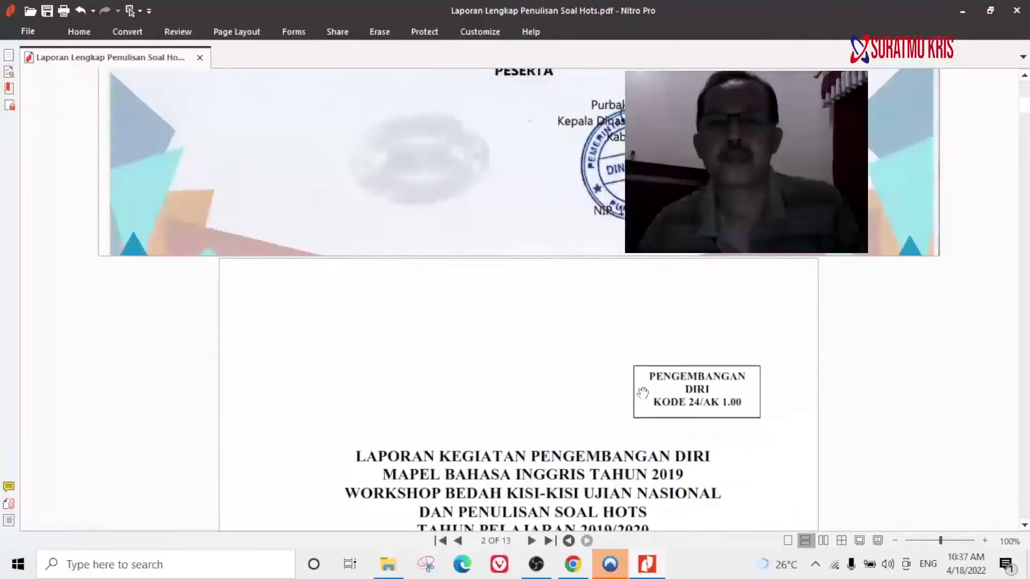
scroll(643, 392, up, 10)
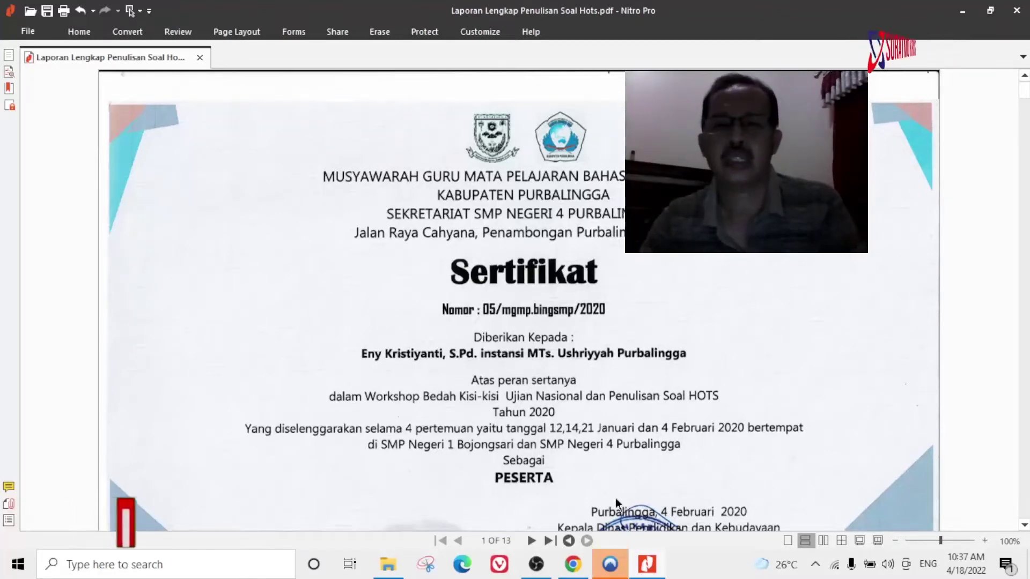
click(573, 563)
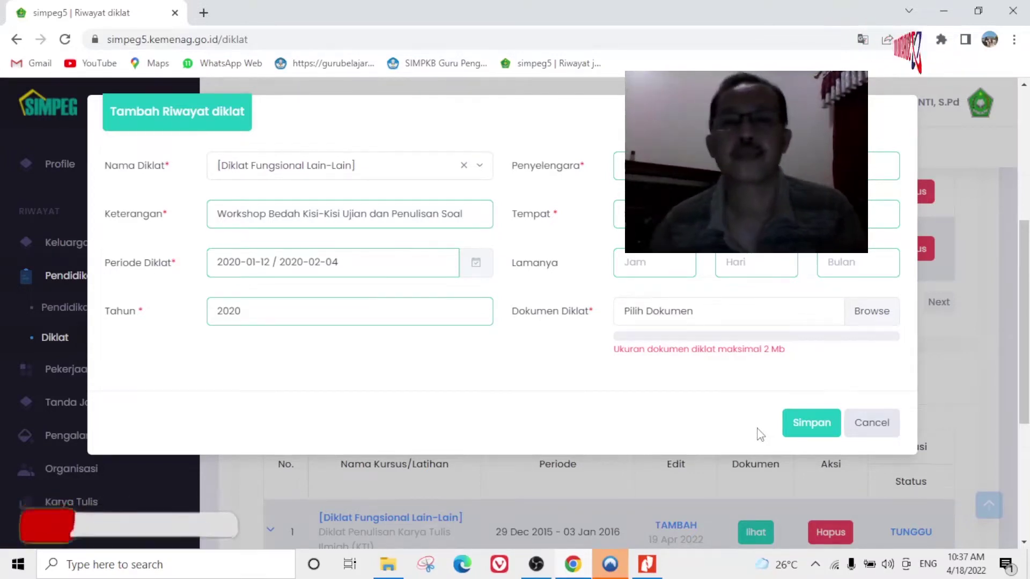
key(alt+Tab)
scroll(611, 342, down, 5)
scroll(621, 364, down, 8)
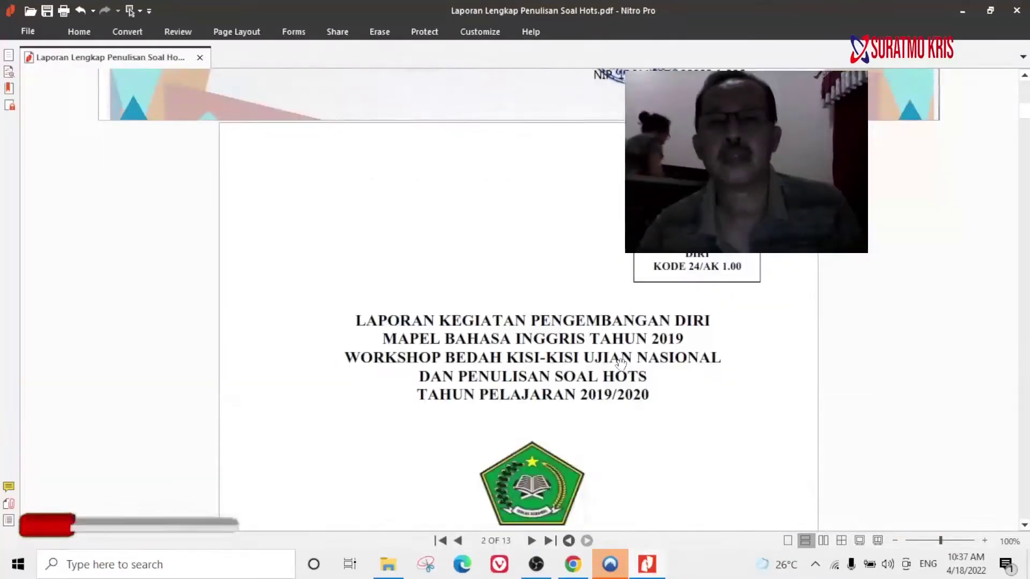
scroll(621, 365, up, 5)
scroll(621, 365, up, 4)
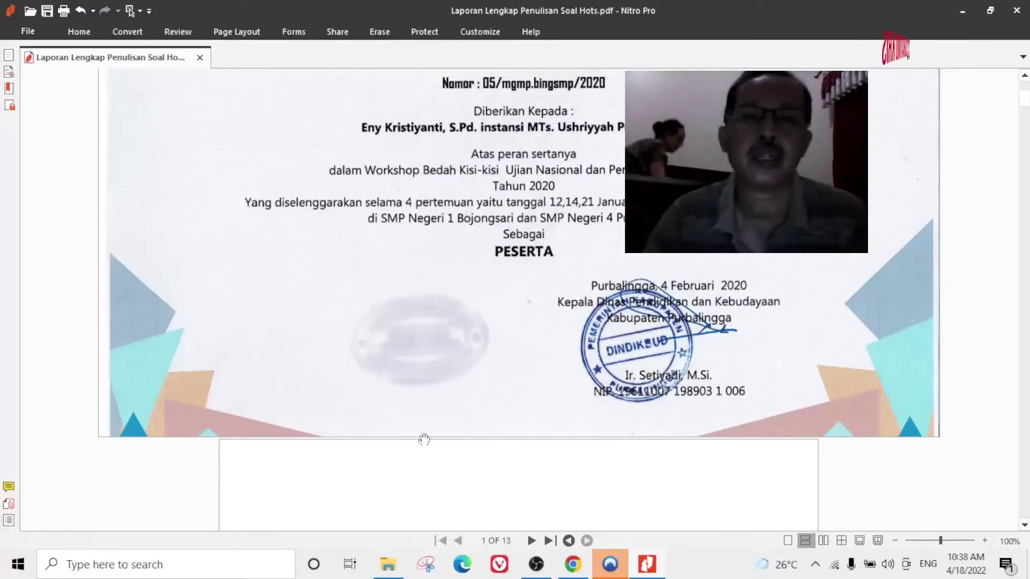
scroll(445, 333, down, 4)
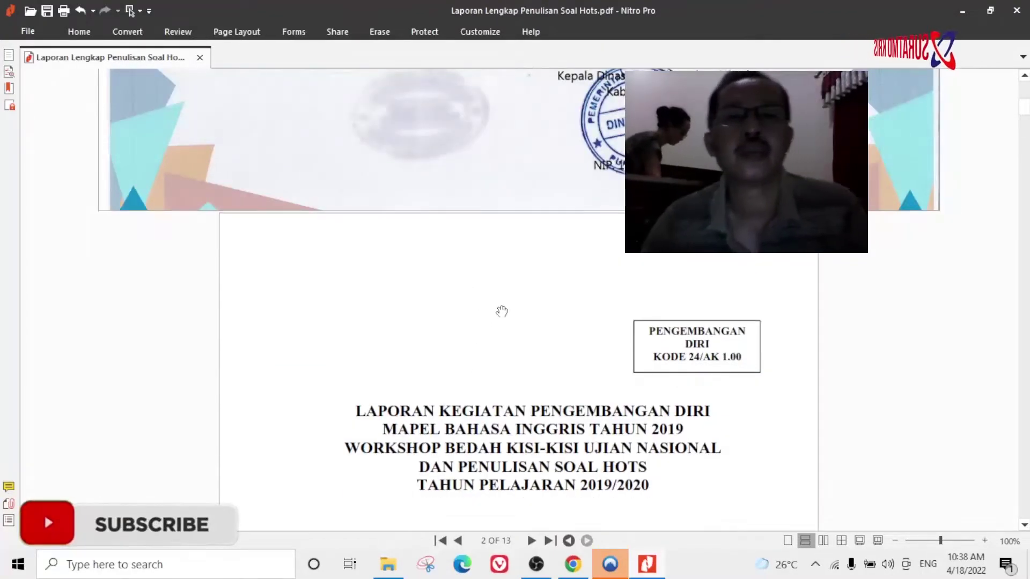
scroll(511, 290, up, 4)
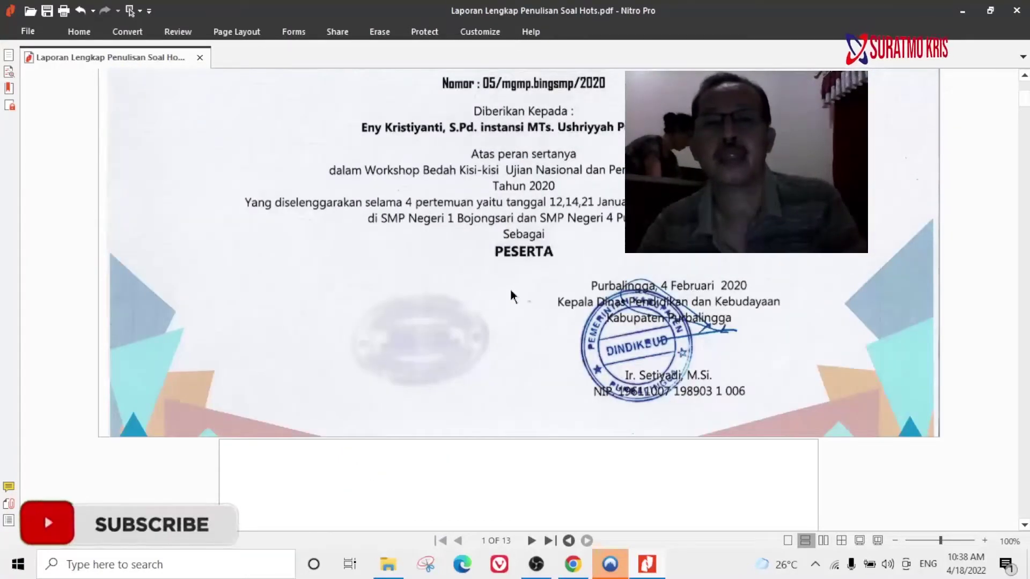
scroll(513, 294, up, 1)
scroll(511, 294, up, 3)
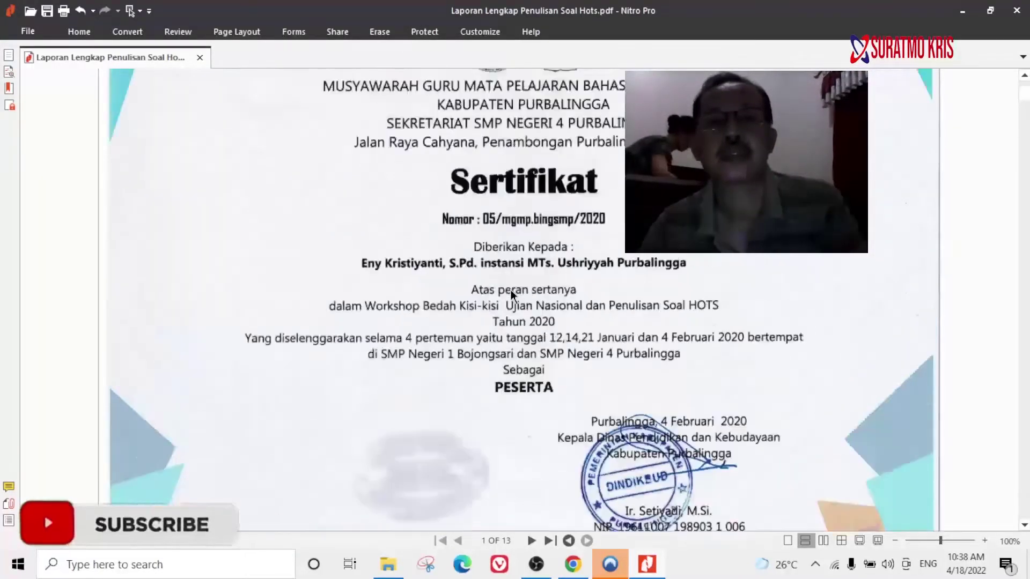
scroll(510, 290, down, 5)
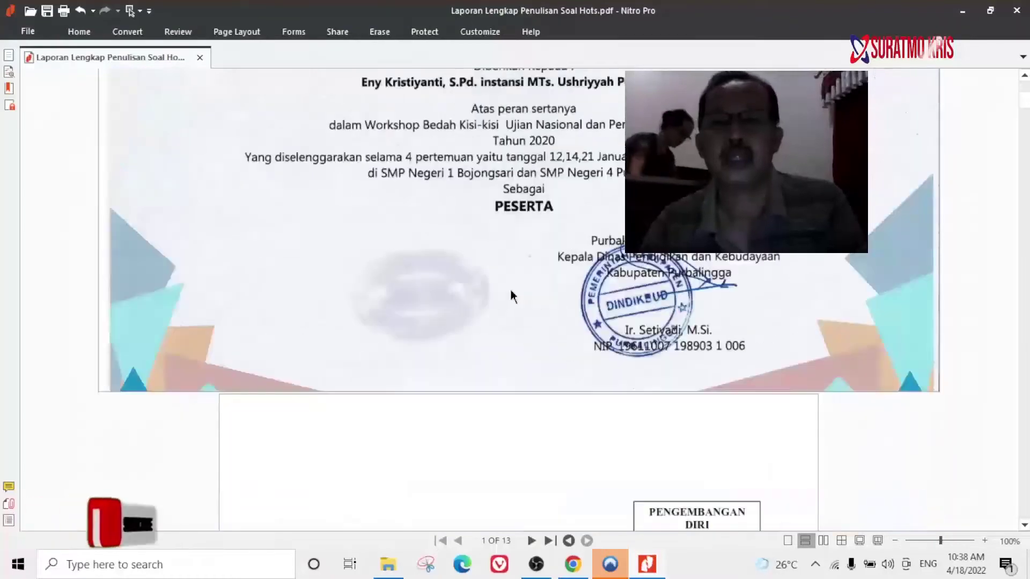
scroll(510, 288, up, 4)
scroll(510, 290, up, 2)
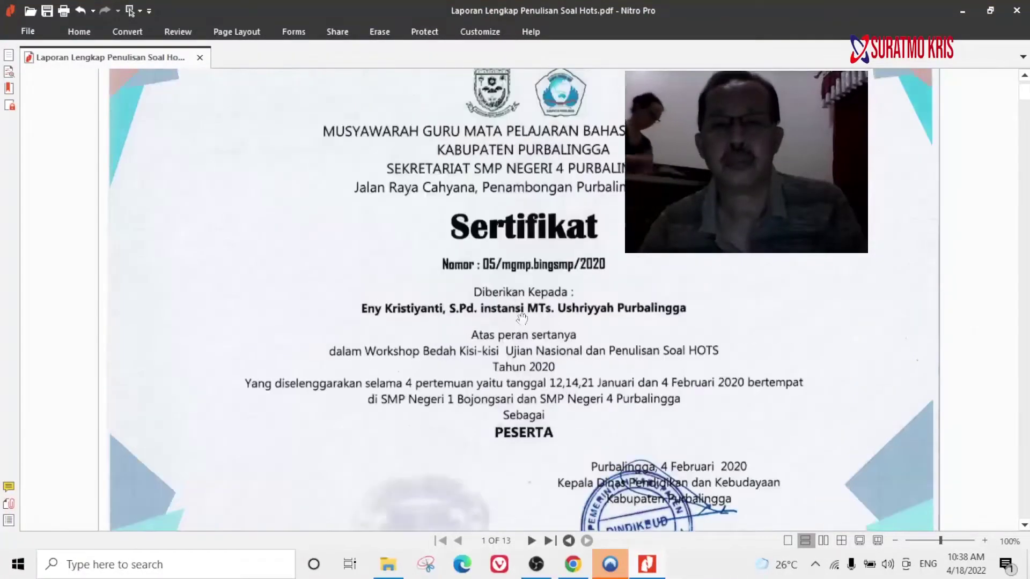
Back in the diklat form, enter the Lamanya duration as 32 hours, 4 days and 0 months.
mouse_move(573, 568)
click(581, 514)
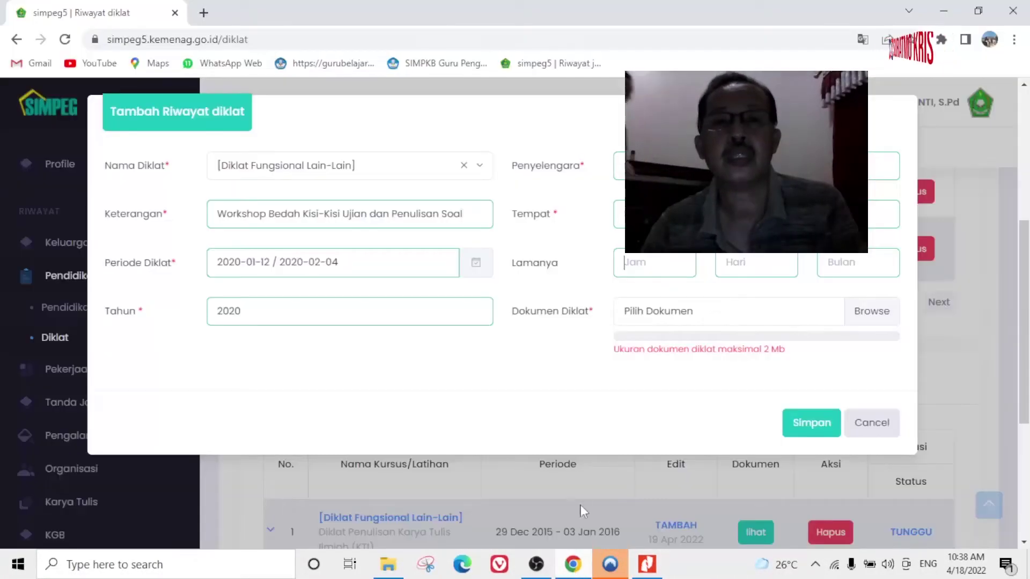
click(645, 262)
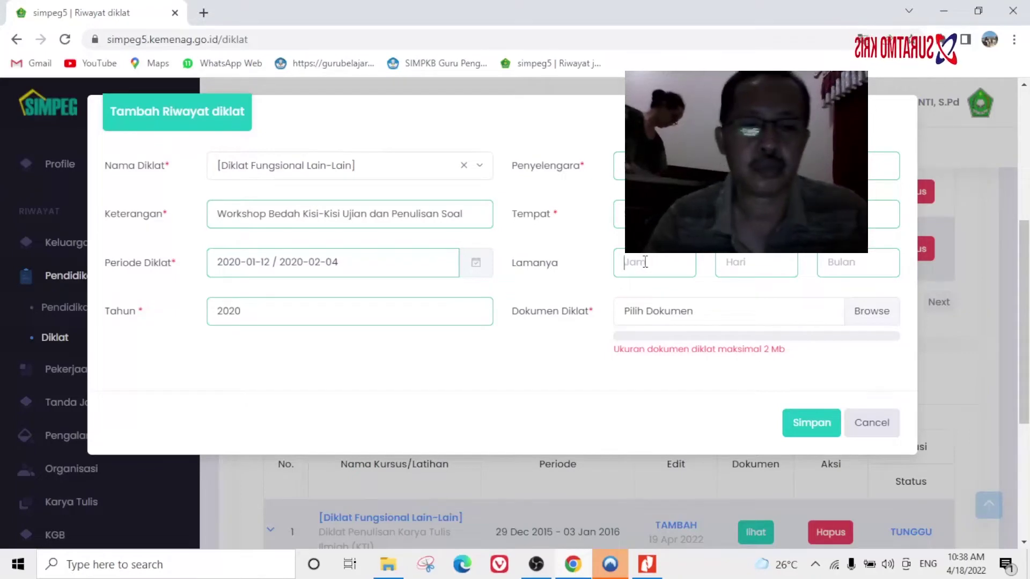
text(32)
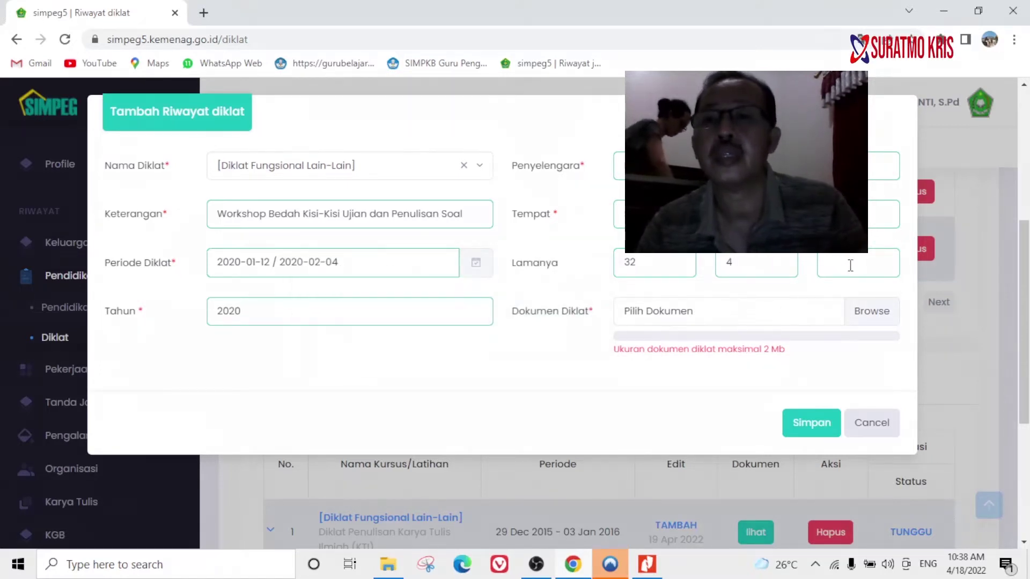
text(0)
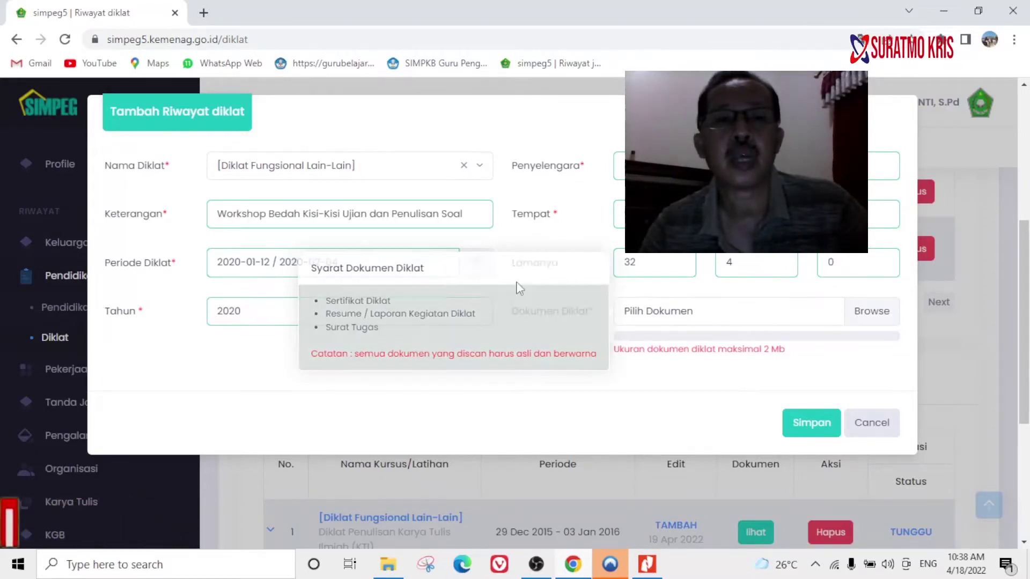
mouse_move(683, 307)
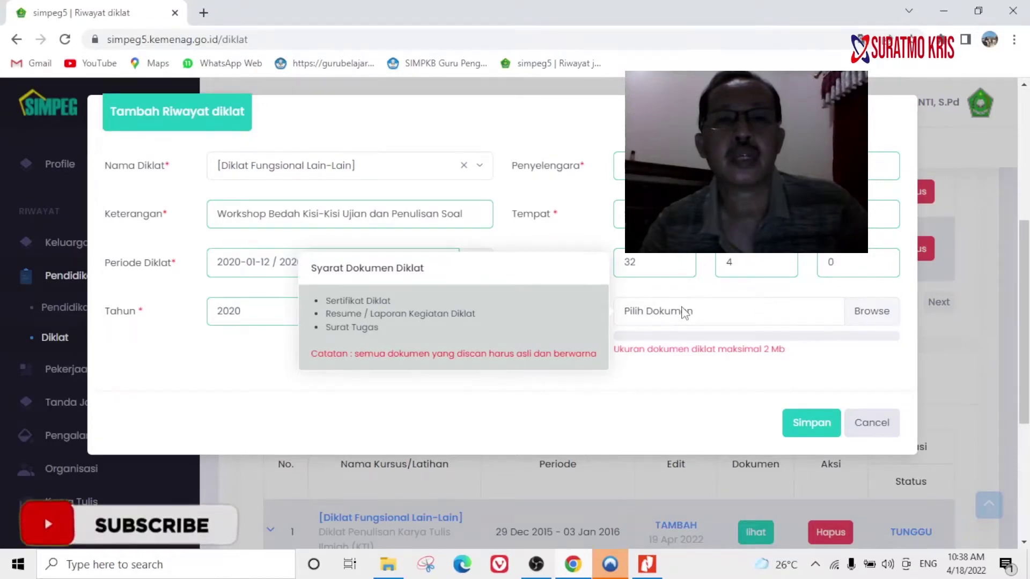
Scroll the report PDF down to page 7 of 13, then return to the SIMPEG diklat form.
click(647, 563)
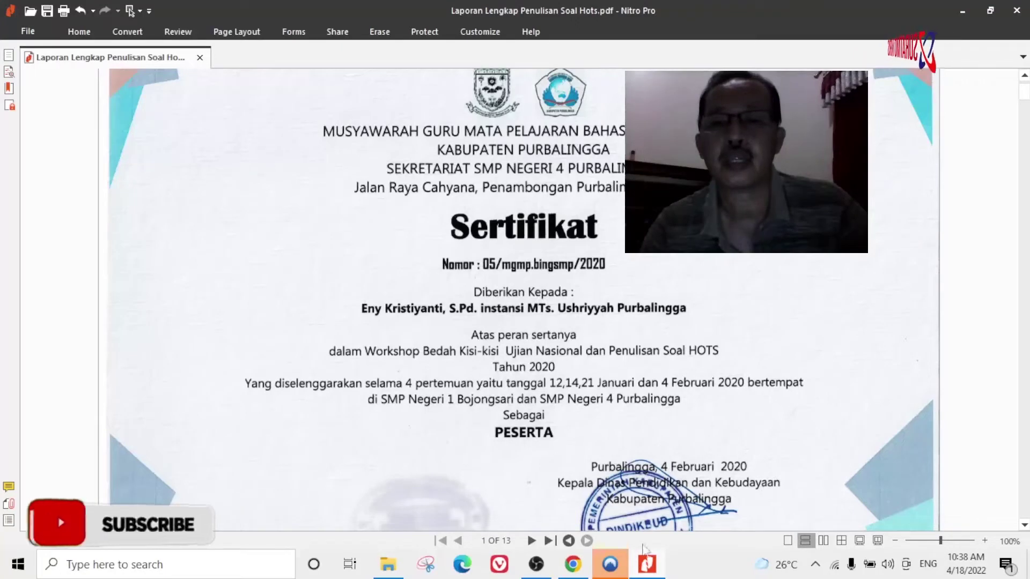
key(alt+Tab)
mouse_move(718, 318)
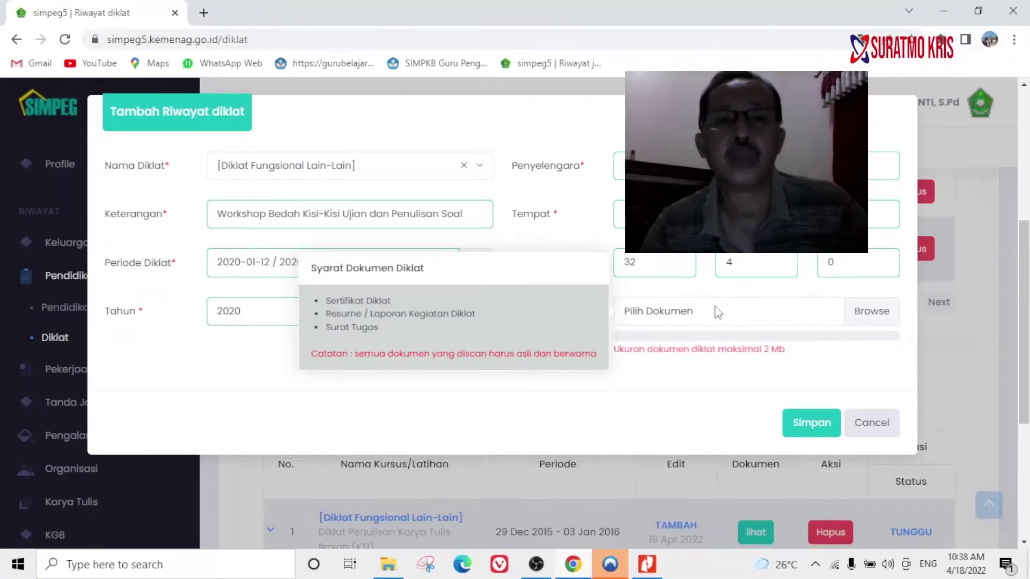
click(649, 568)
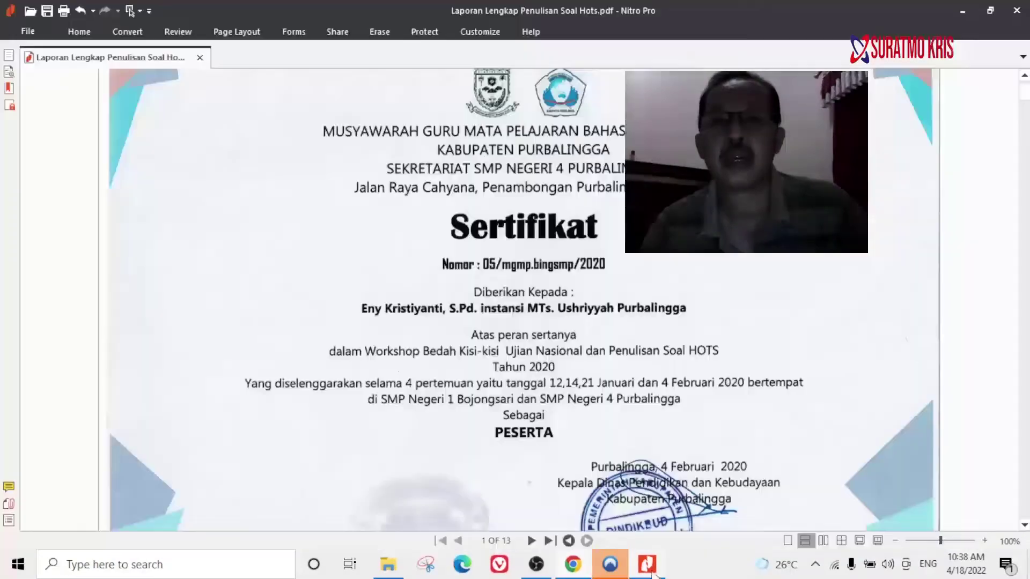
scroll(556, 317, down, 10)
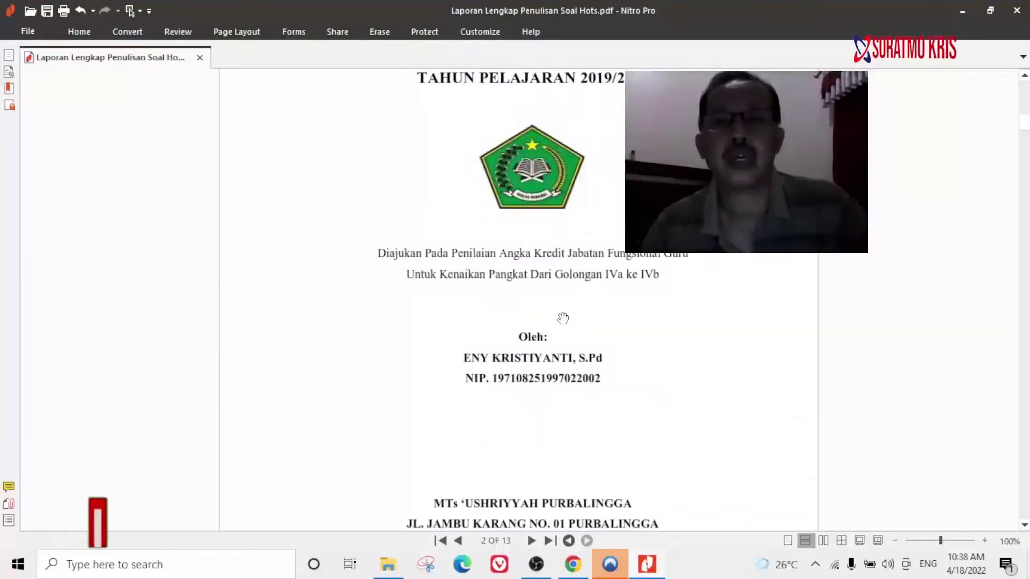
scroll(562, 316, down, 15)
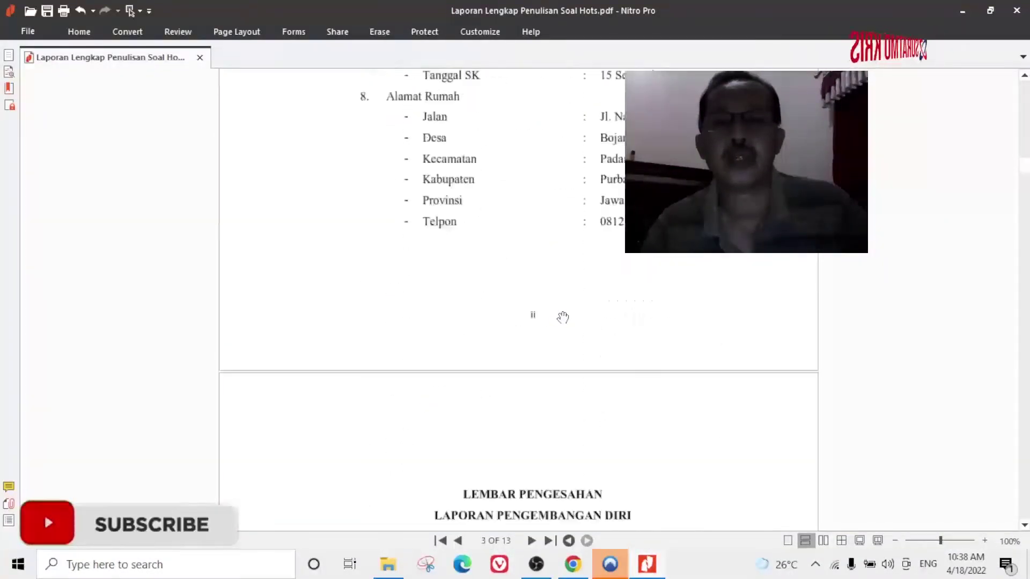
scroll(562, 318, down, 10)
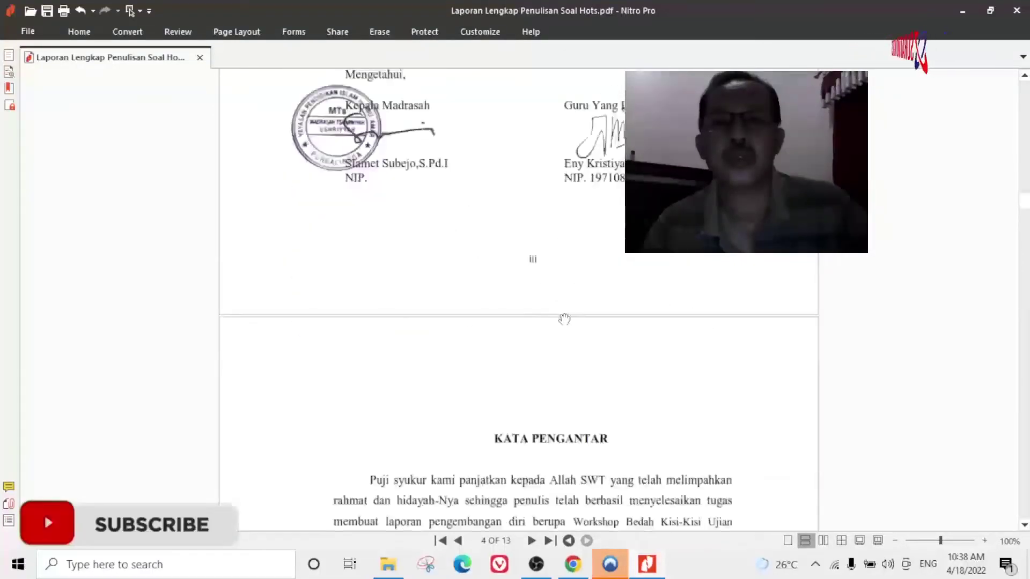
scroll(565, 319, down, 15)
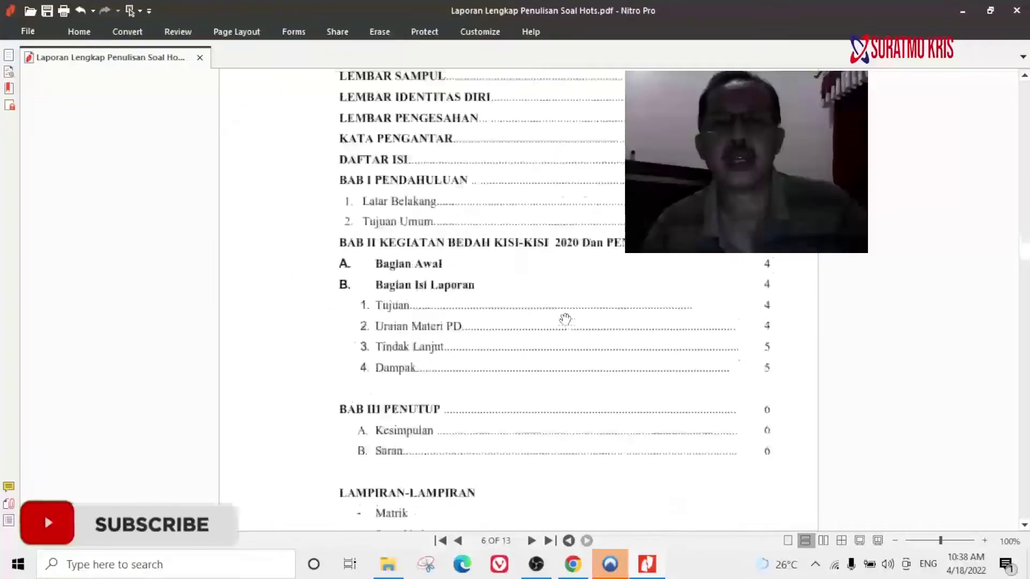
scroll(565, 319, down, 15)
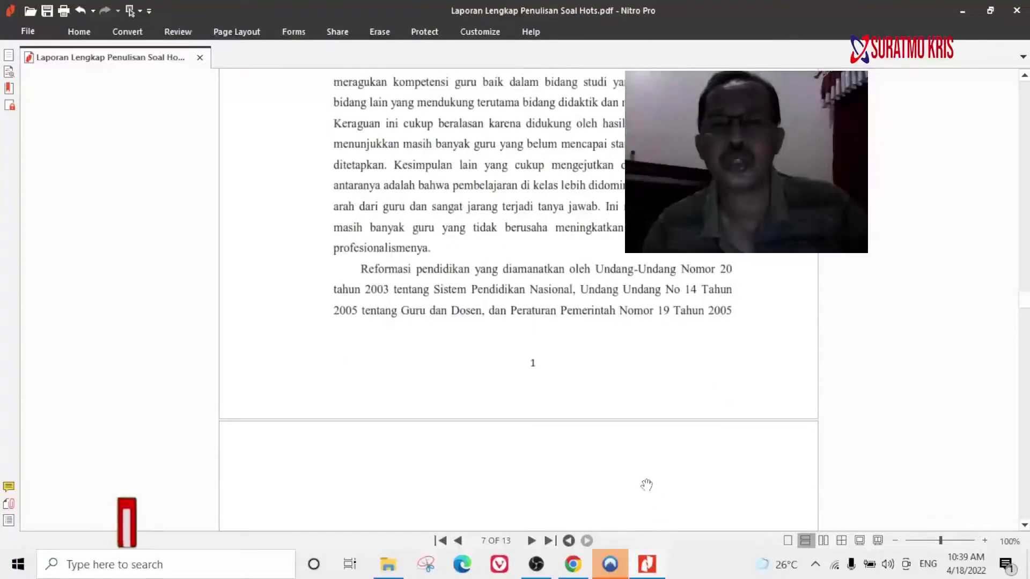
click(572, 564)
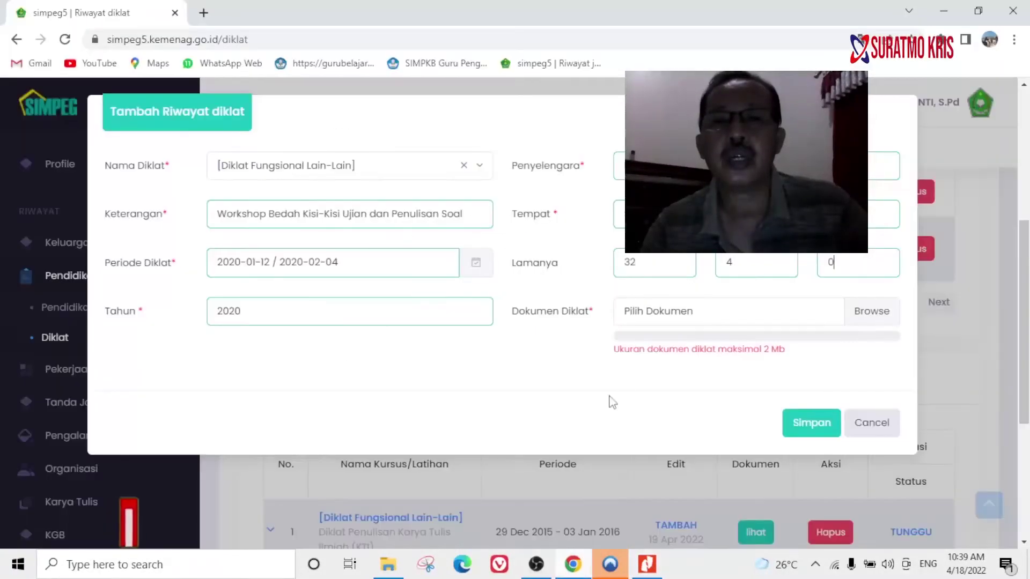
Check the report PDF's final page, the Surat Tugas, then return to the diklat form.
mouse_move(648, 303)
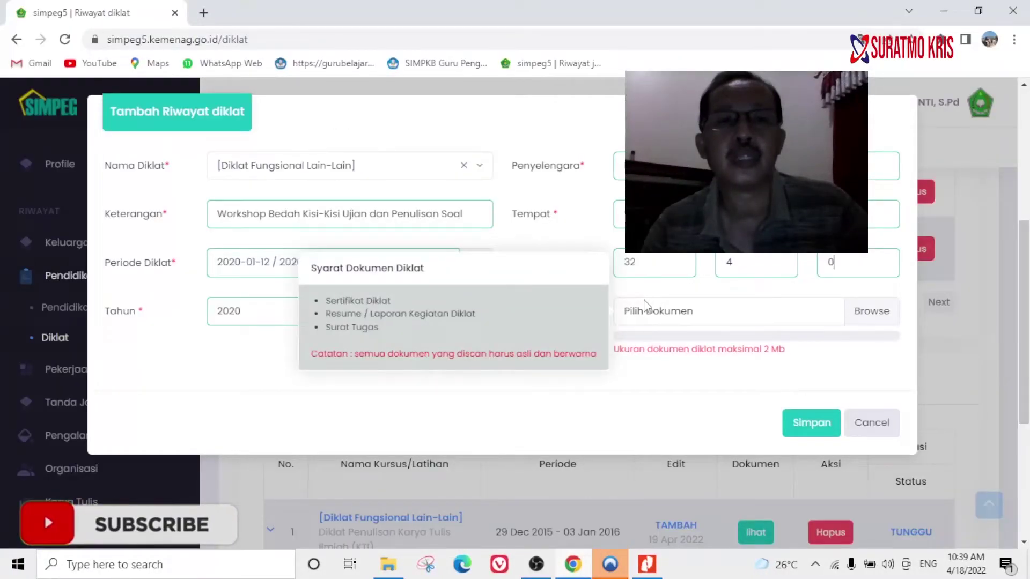
click(648, 564)
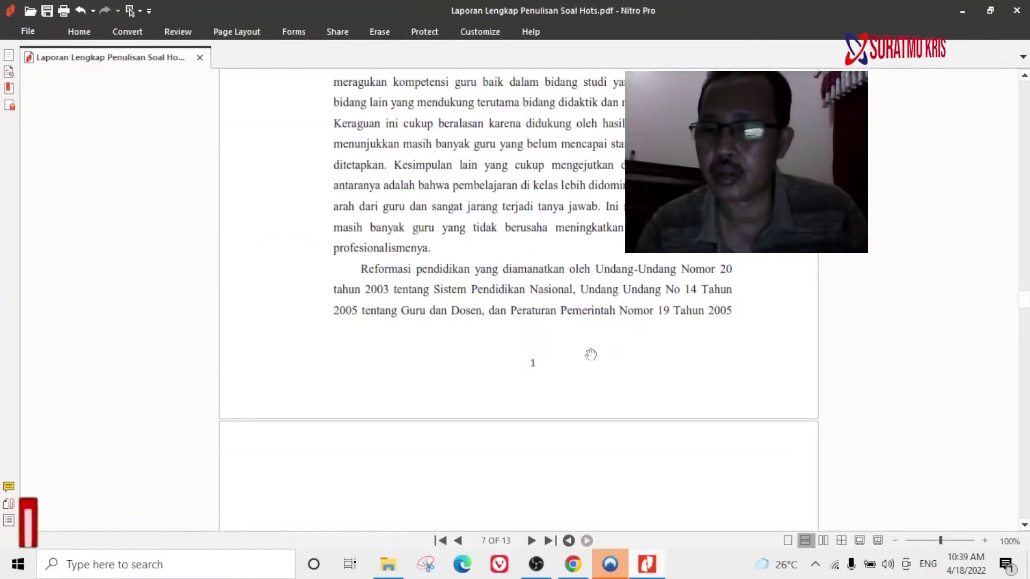
key(End)
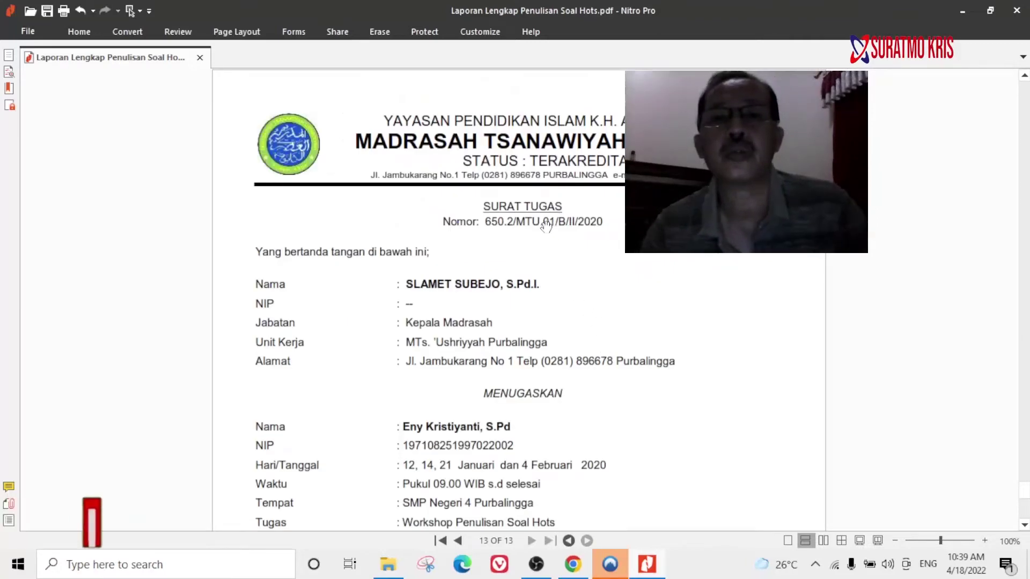
click(573, 565)
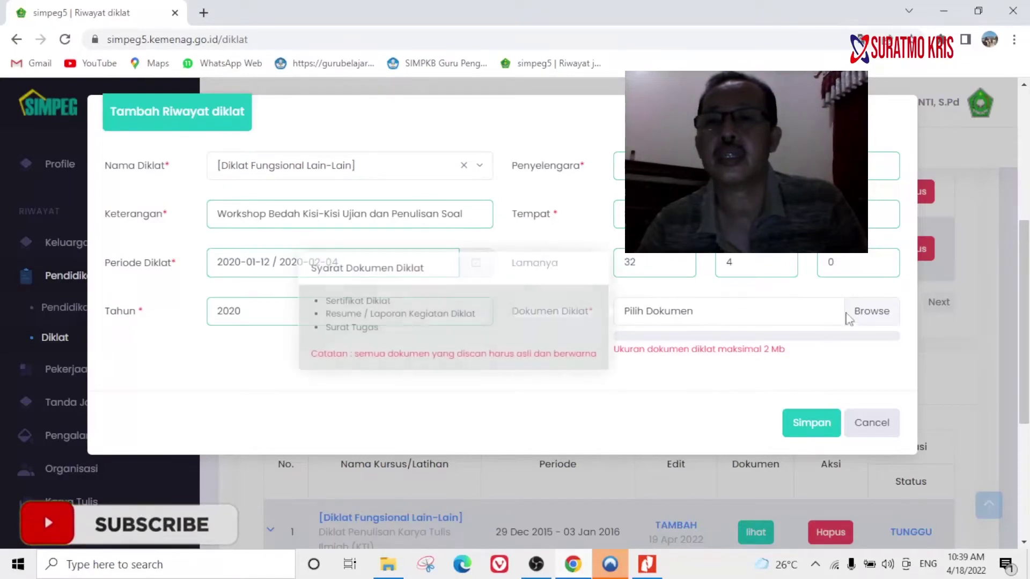
Upload 'Laporan Lengkap Penulisan Soal Hots' from STTPL DIKLAT\4. WORKSHOP soal hot - 2020 as Dokumen Diklat.
click(882, 317)
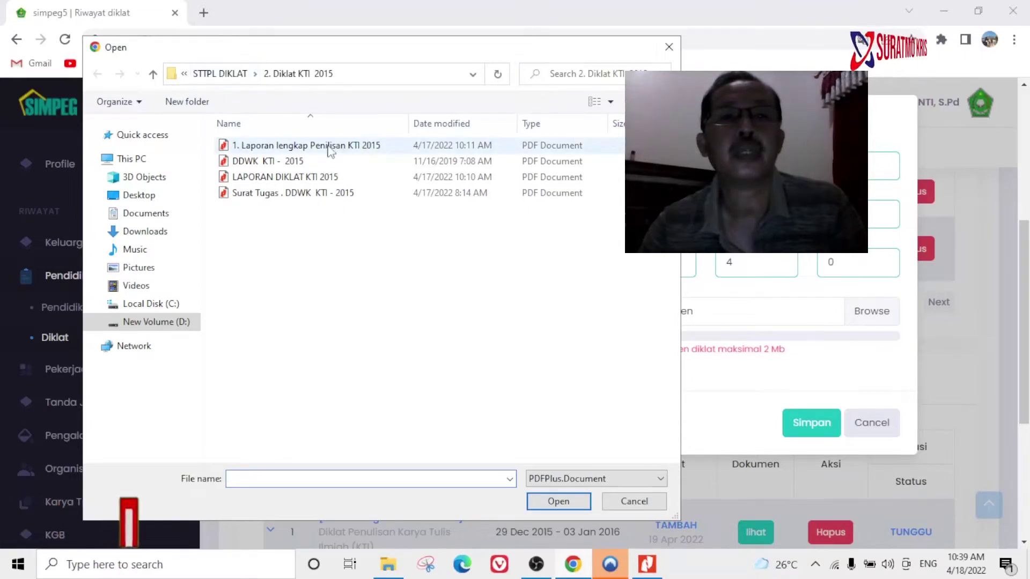
click(154, 75)
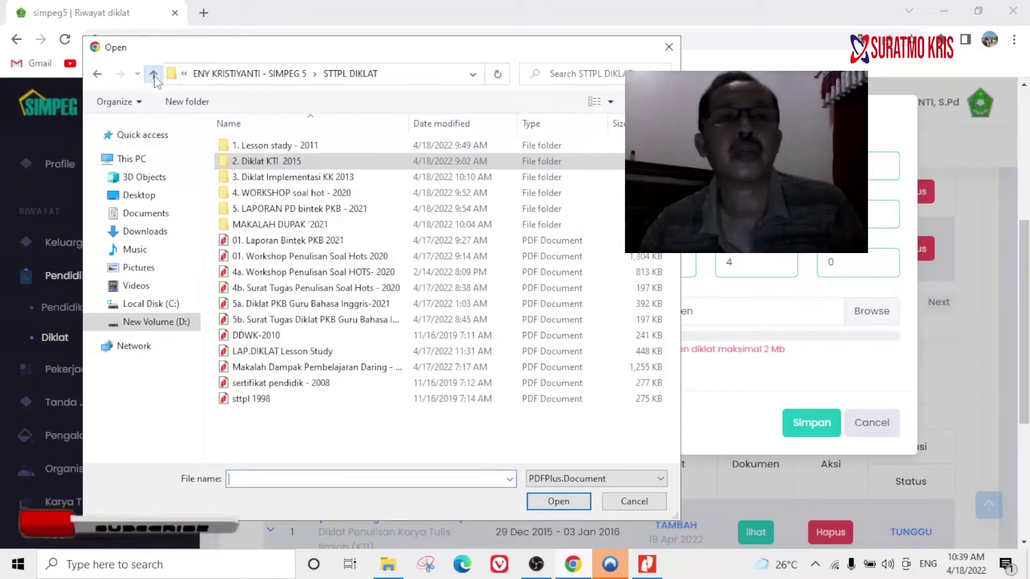
double_click(302, 193)
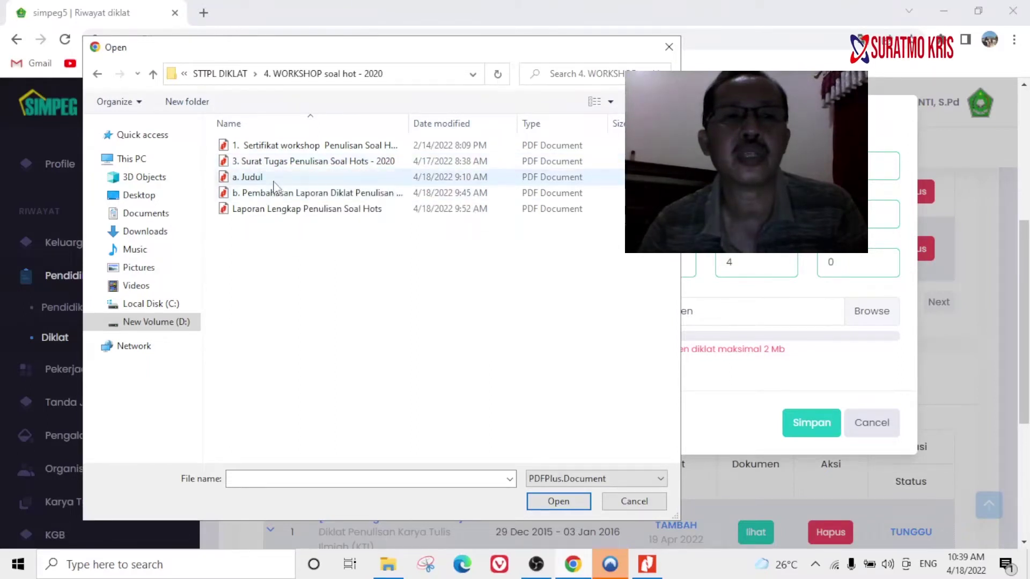
click(267, 210)
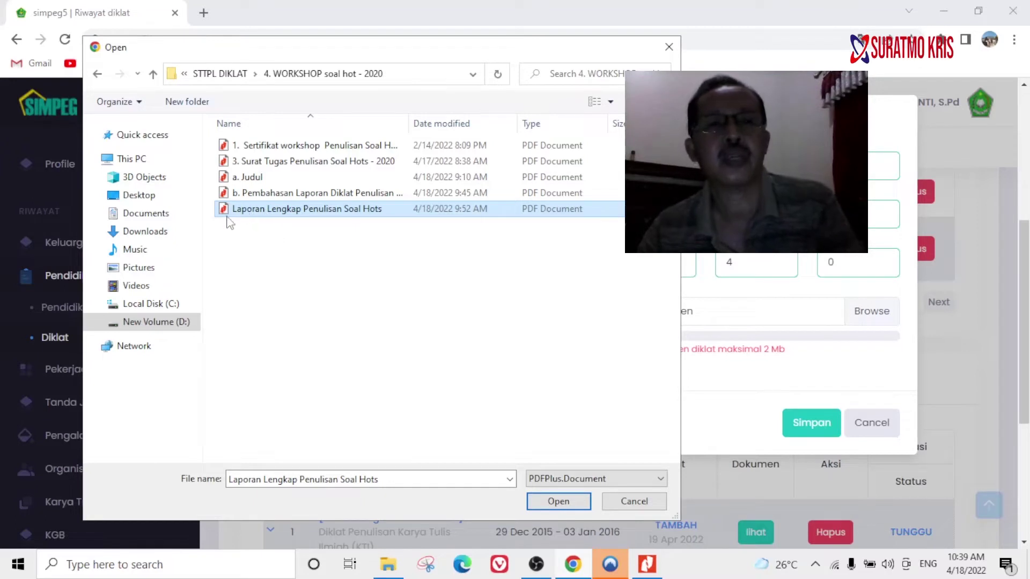
click(573, 502)
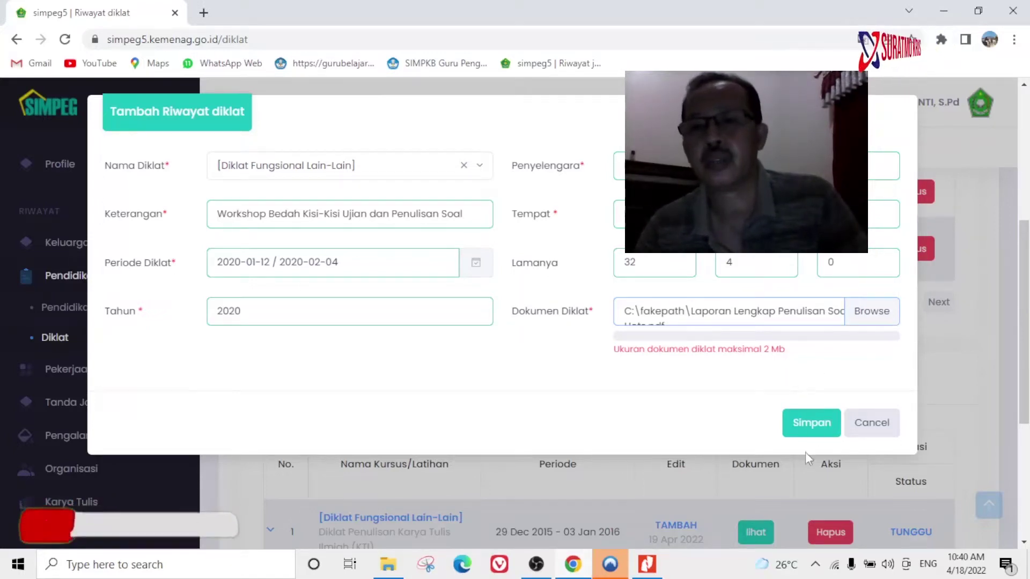
Save the diklat record with Simpan and confirm sending it.
click(807, 425)
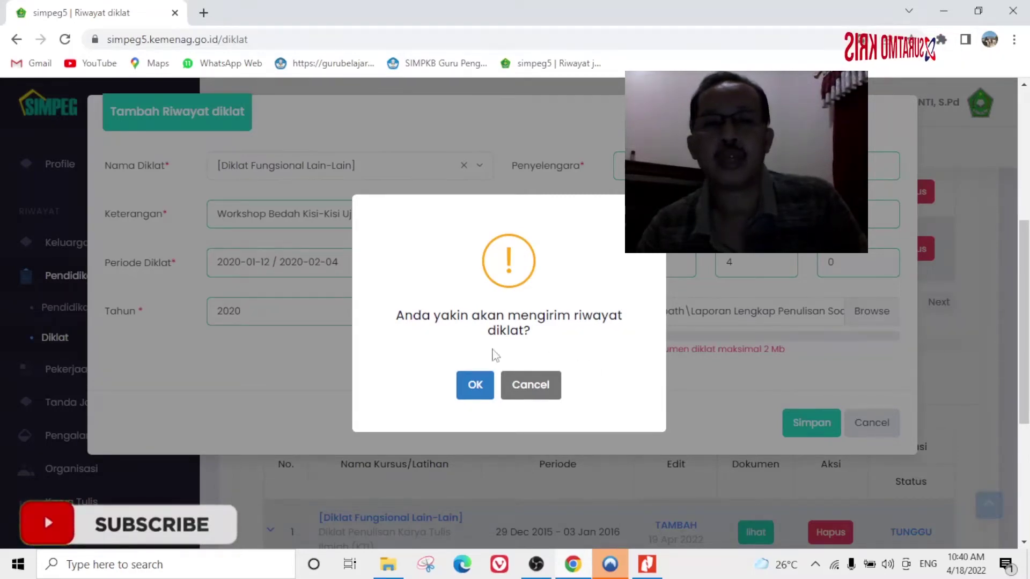
click(474, 385)
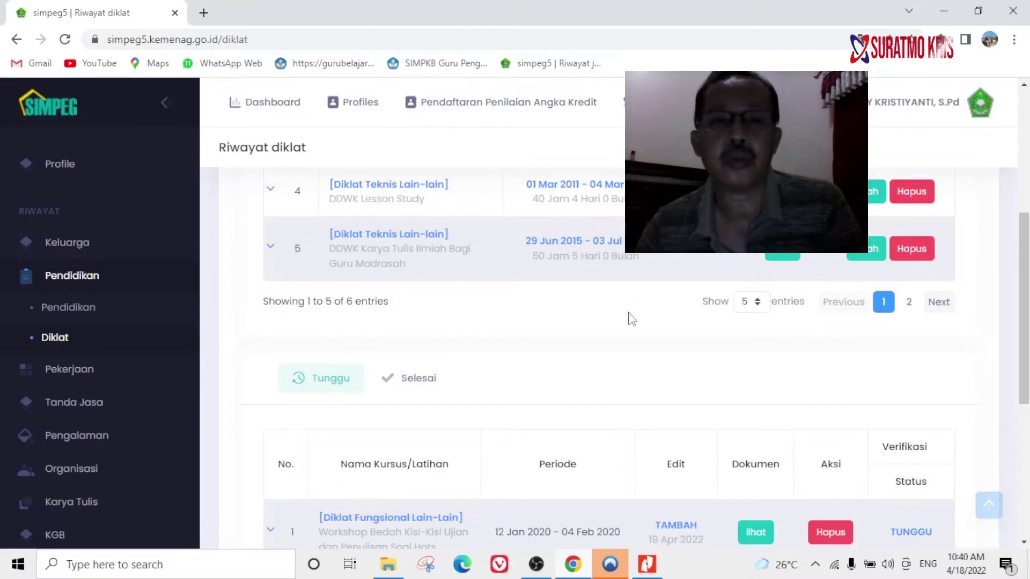
scroll(634, 318, down, 1)
scroll(635, 318, down, 1)
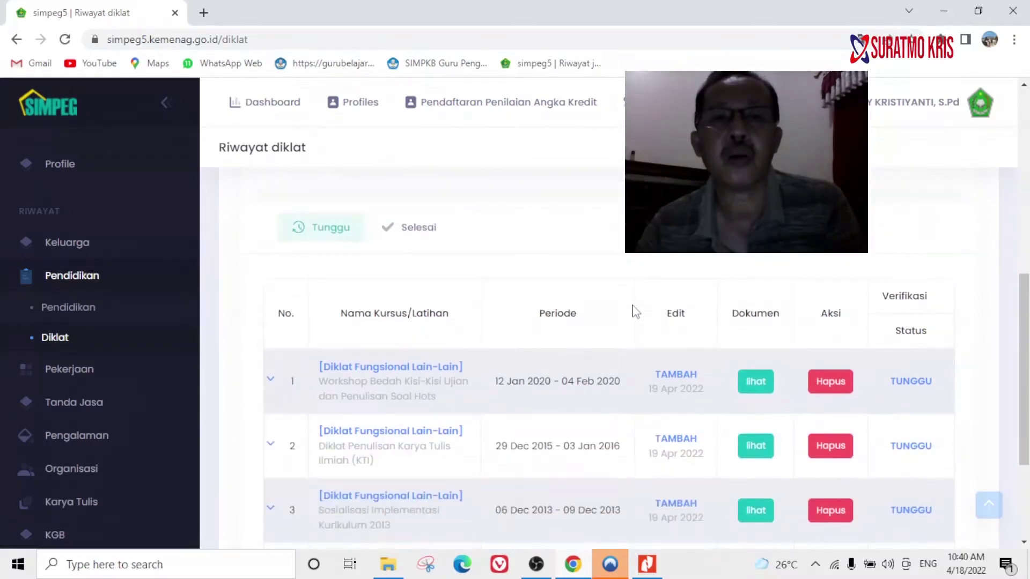
scroll(585, 279, down, 2)
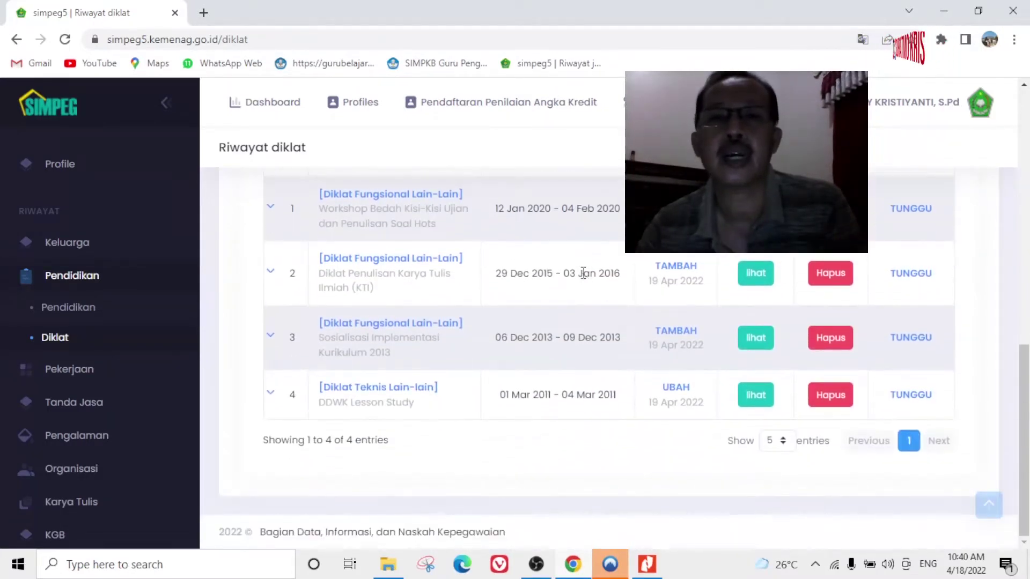
scroll(584, 284, up, 1)
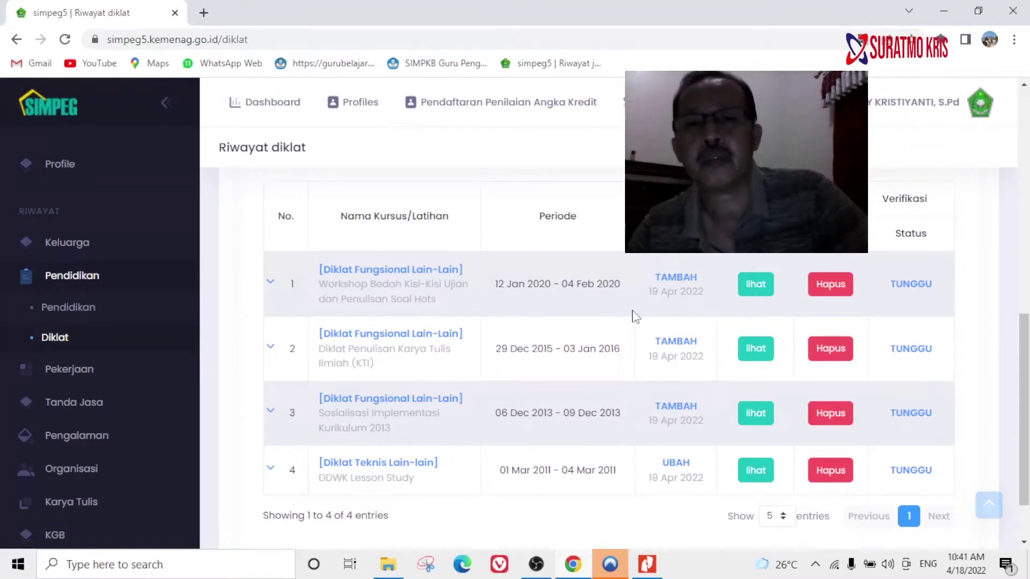
scroll(636, 318, up, 7)
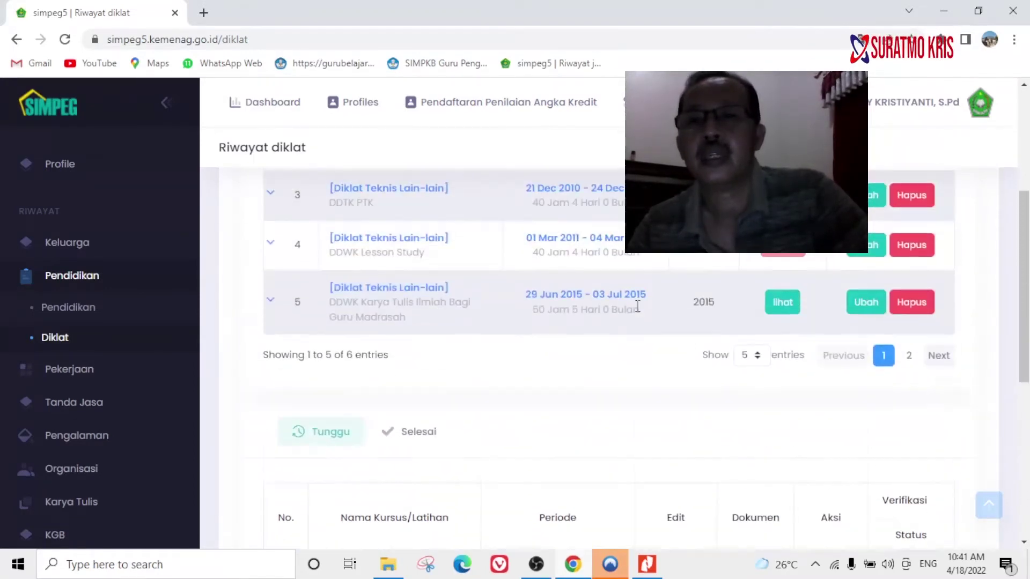
scroll(682, 335, up, 3)
scroll(682, 337, up, 1)
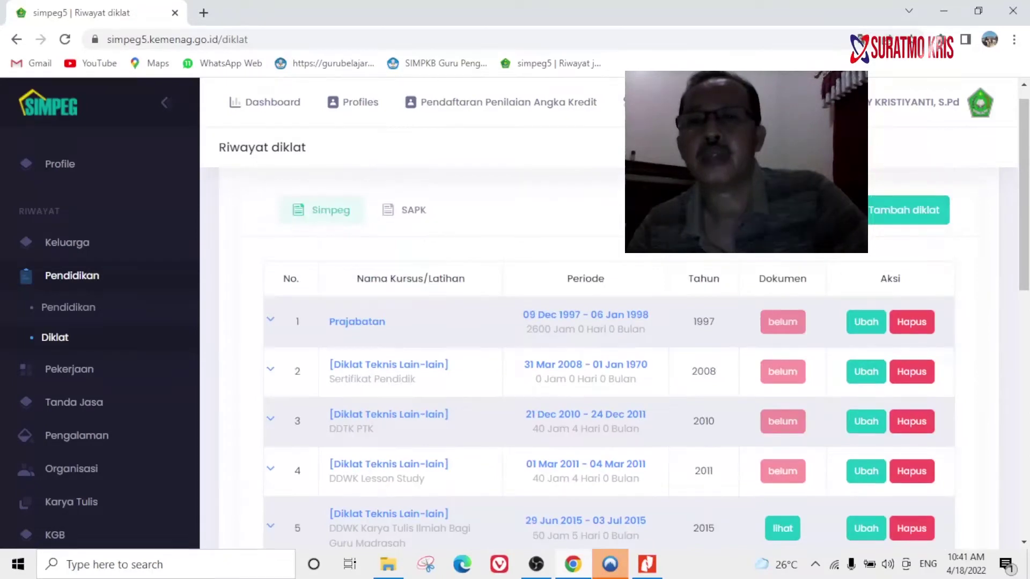
scroll(885, 257, up, 1)
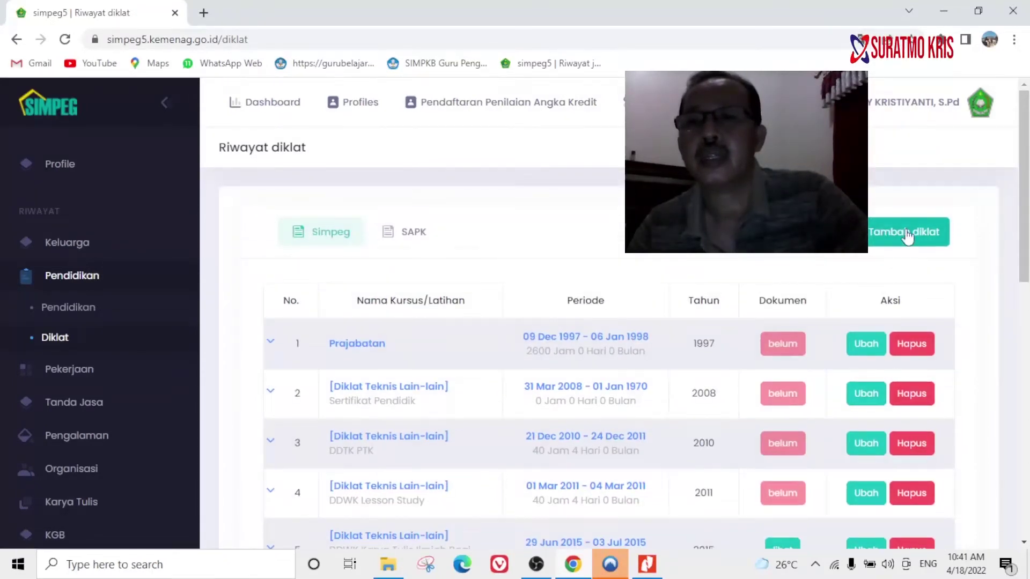
Open a new Tambah diklat form at Keterangan and close the report PDF in Nitro Pro.
click(906, 236)
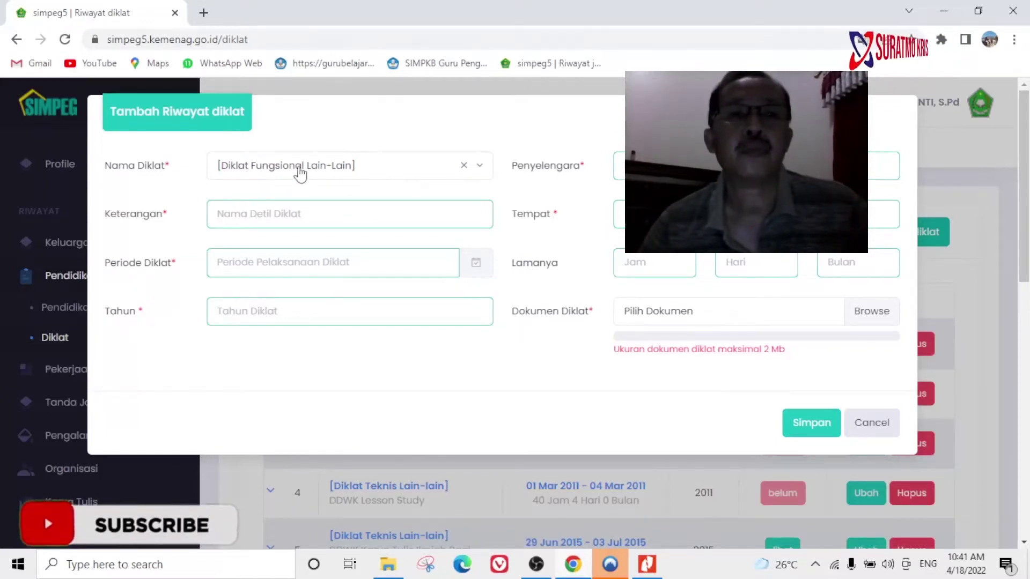
click(334, 217)
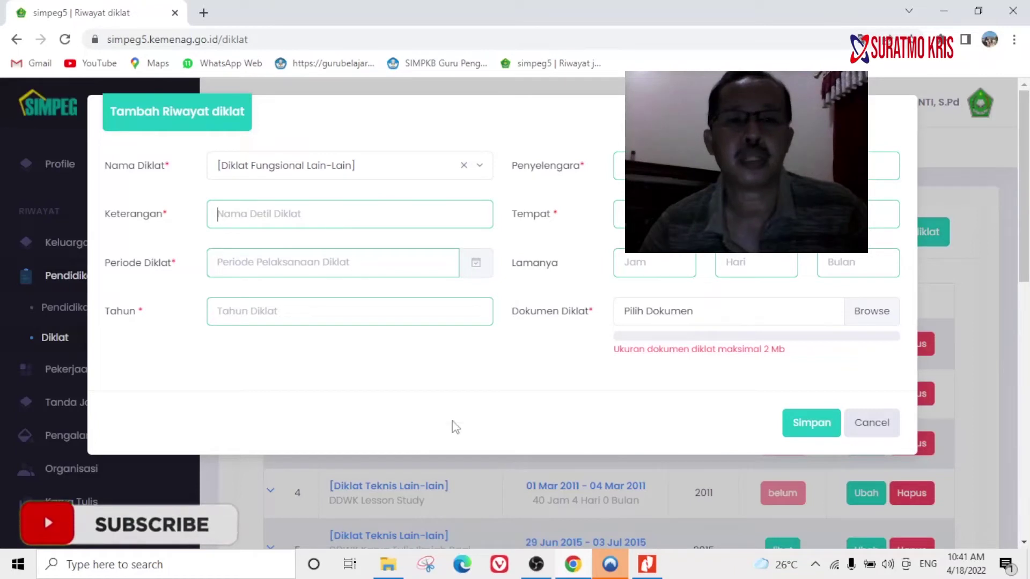
click(646, 564)
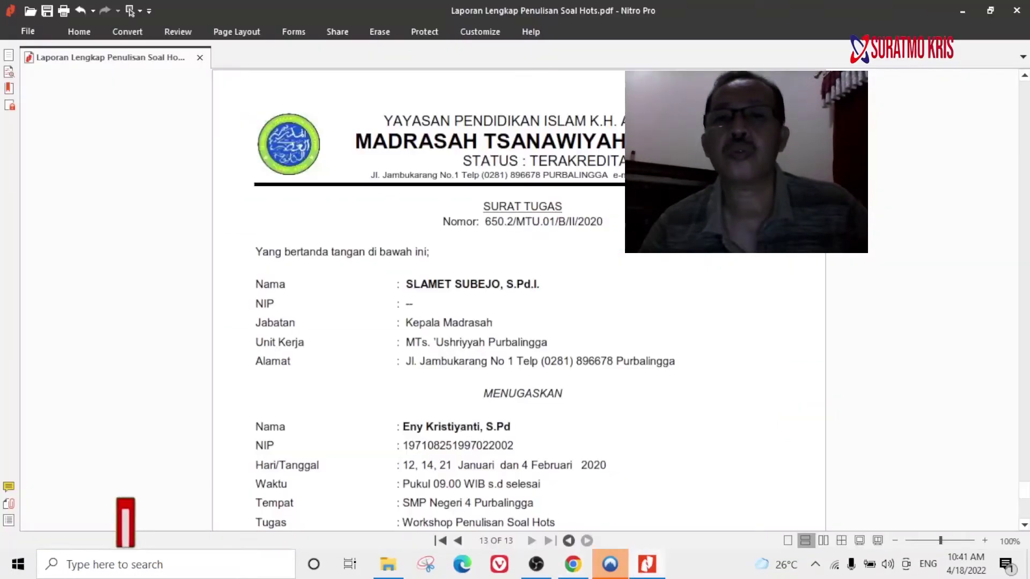
click(1016, 10)
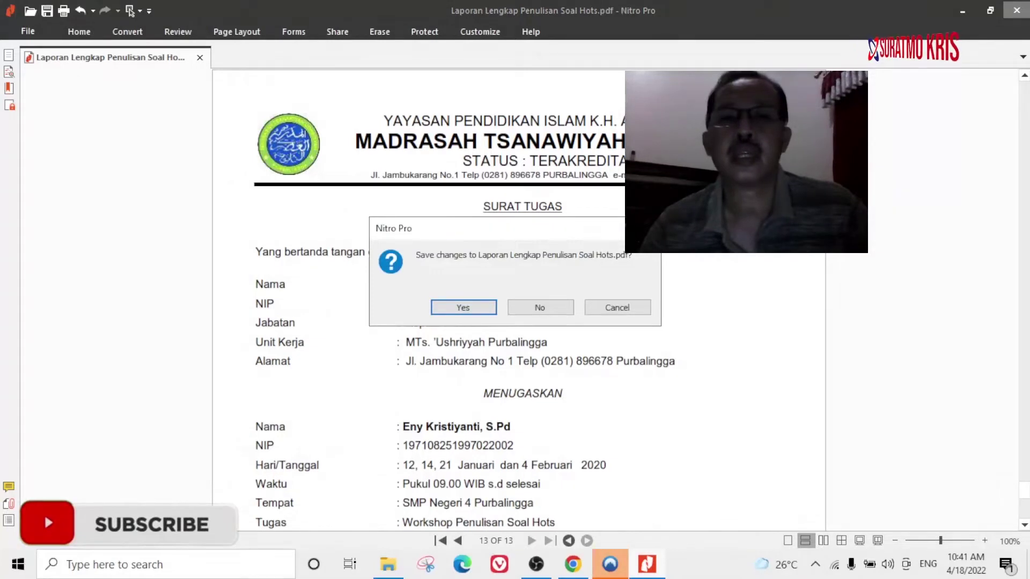
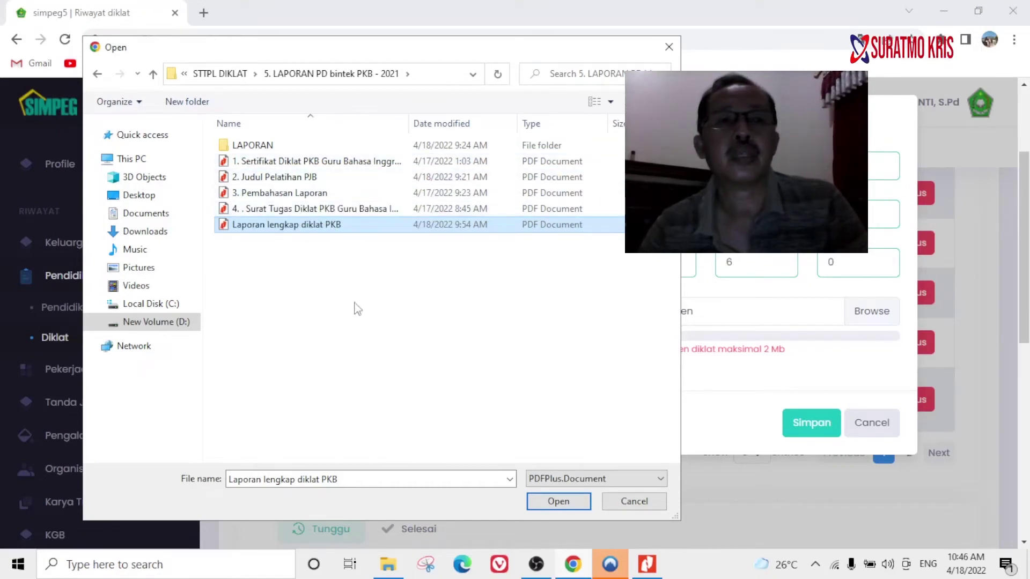
Attach the PKB report PDF and try saving, then reload Riwayat diklat to discard the rejected form.
click(559, 502)
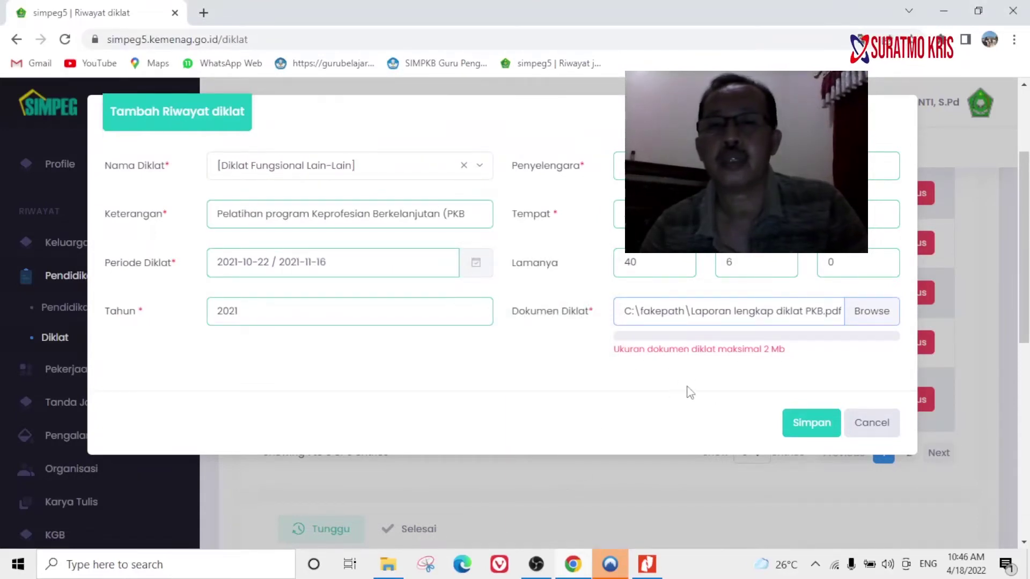
click(814, 425)
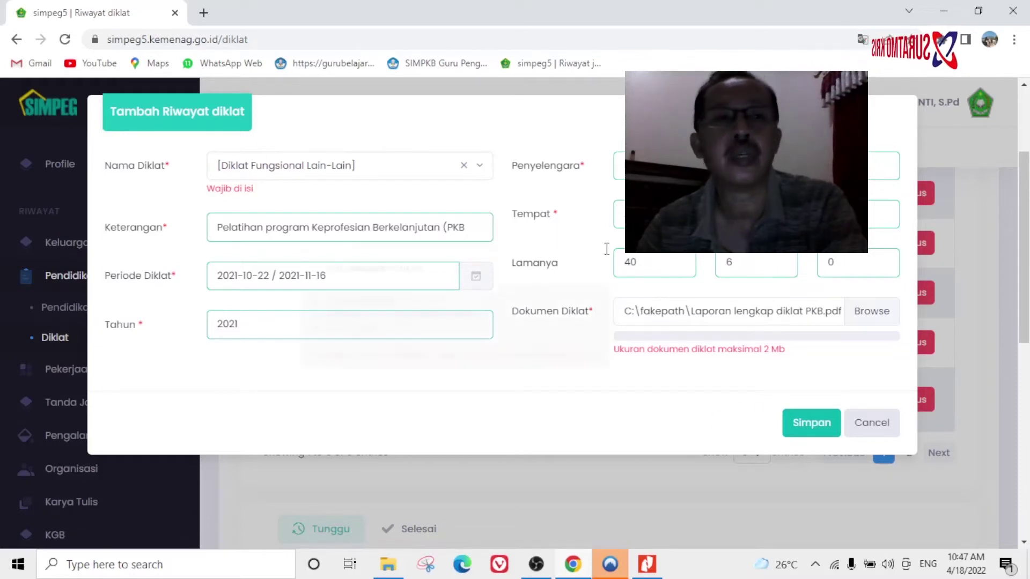
click(64, 42)
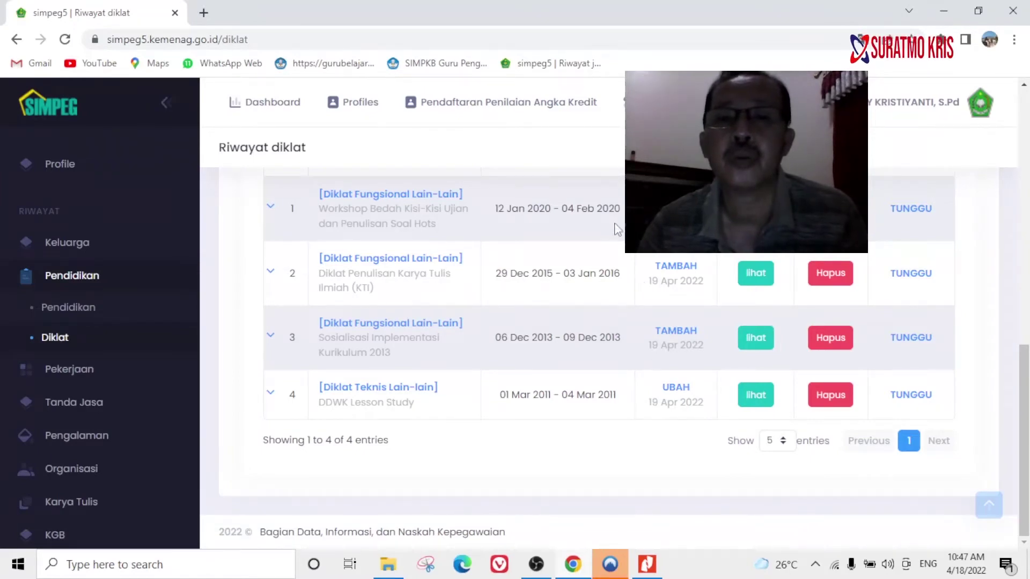
Scroll to the top of Riwayat diklat and start a new entry with Tambah diklat.
scroll(627, 252, up, 7)
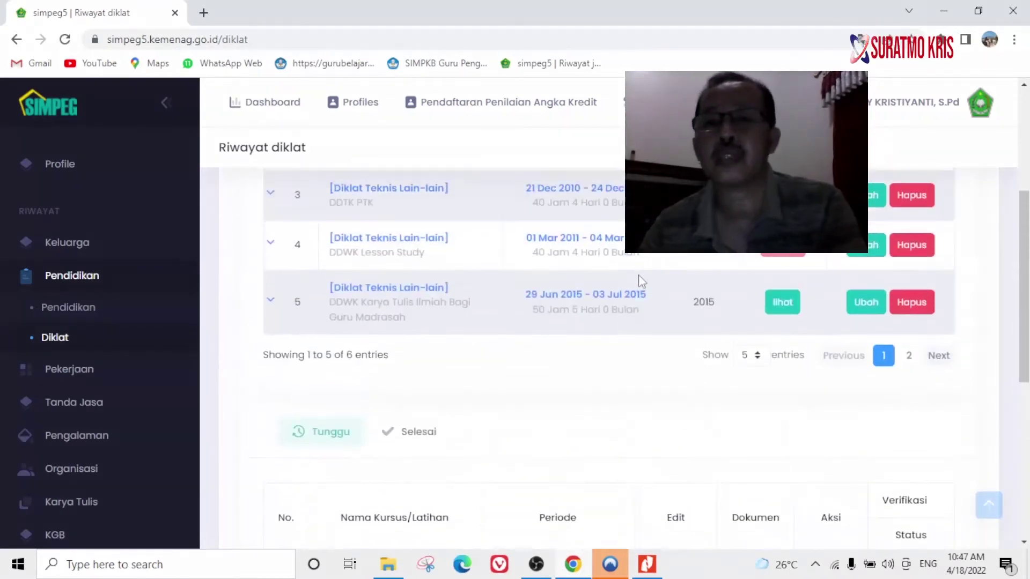
scroll(642, 278, up, 5)
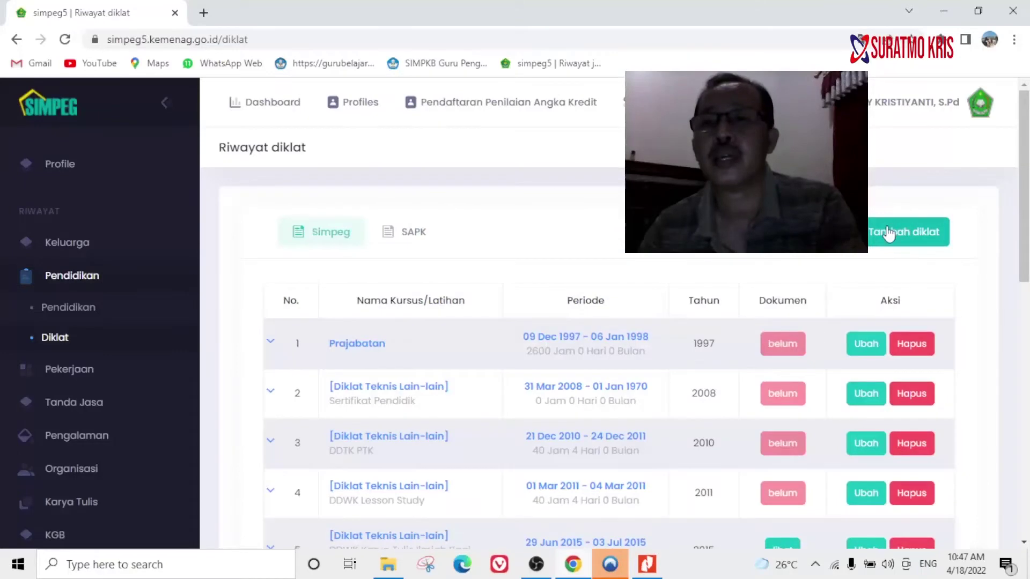
click(887, 229)
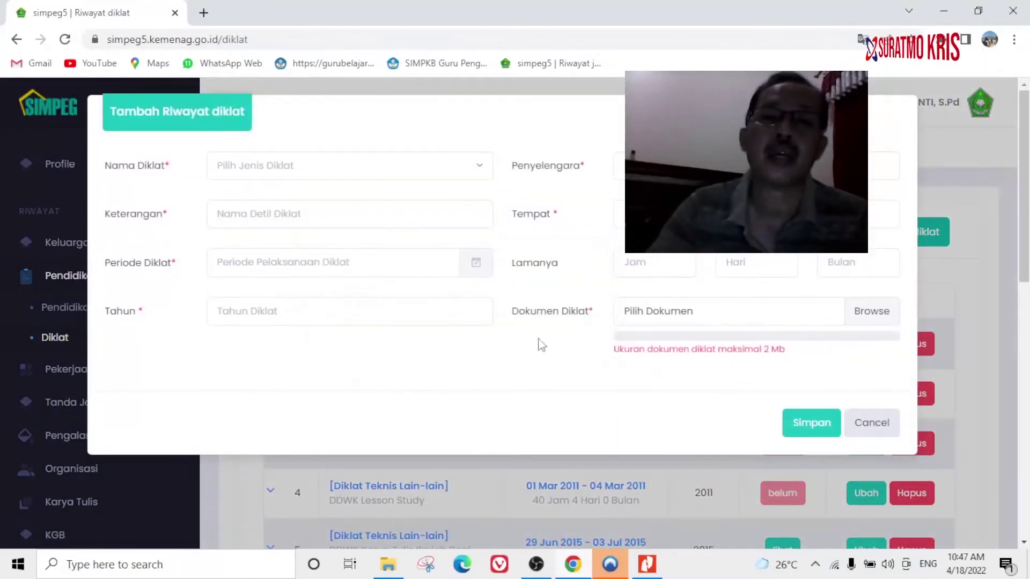
Set Nama Diklat to Diklat Fungsional Lain-Lain, described as 'Pelatihan Program Keprofesian Berkelanjutan (PKB)'.
click(277, 173)
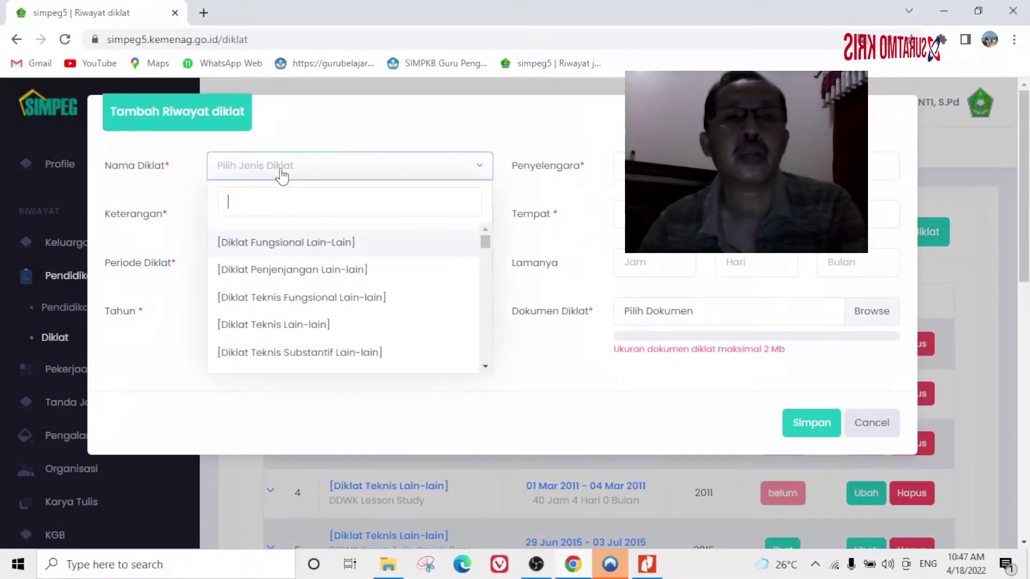
click(331, 244)
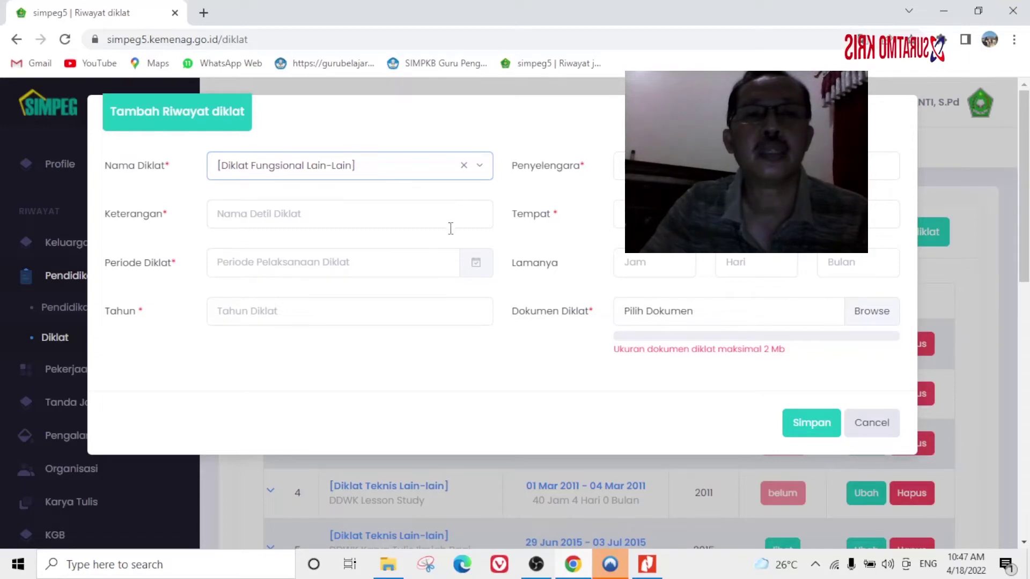
click(295, 216)
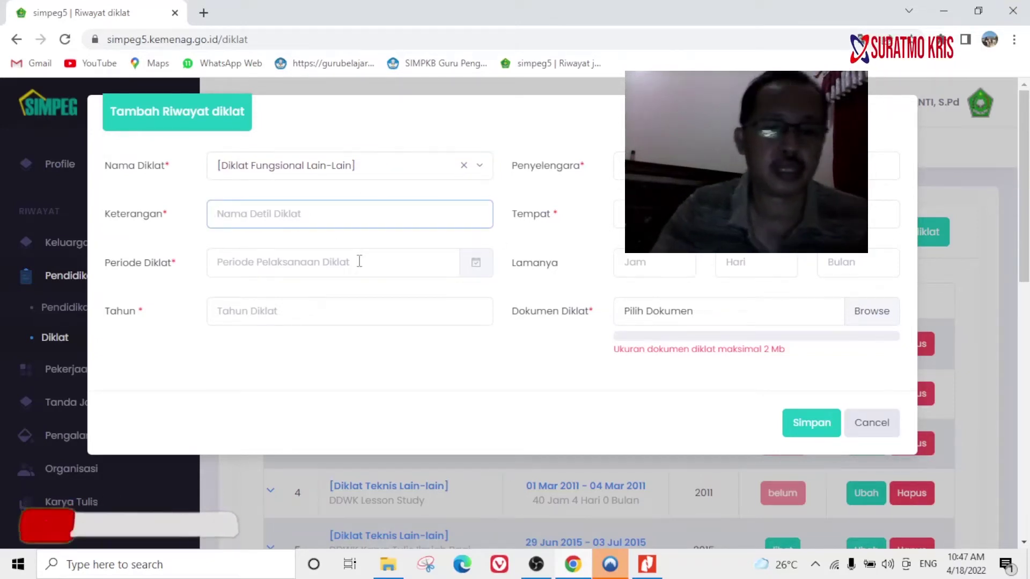
text(D)
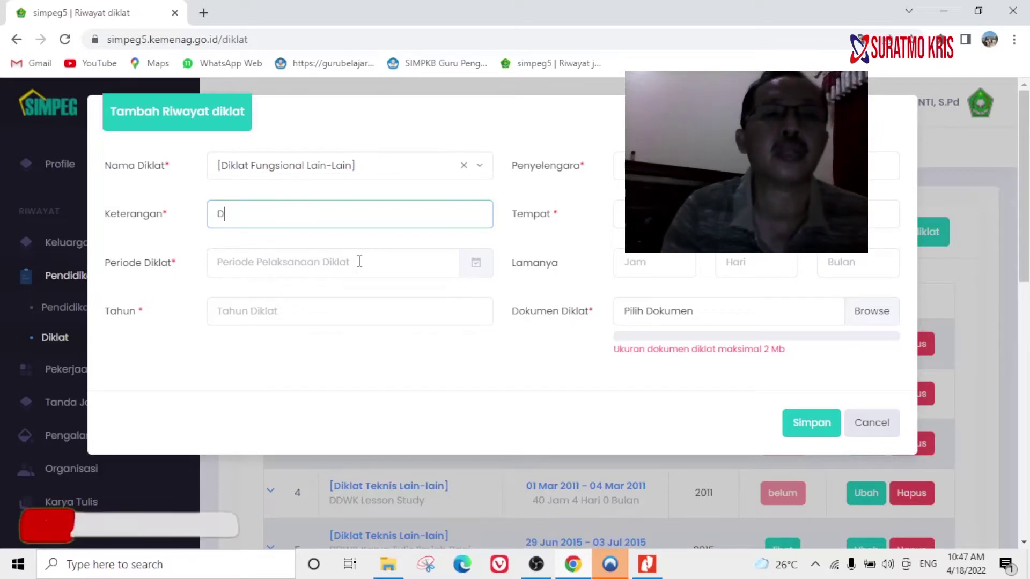
text(ik)
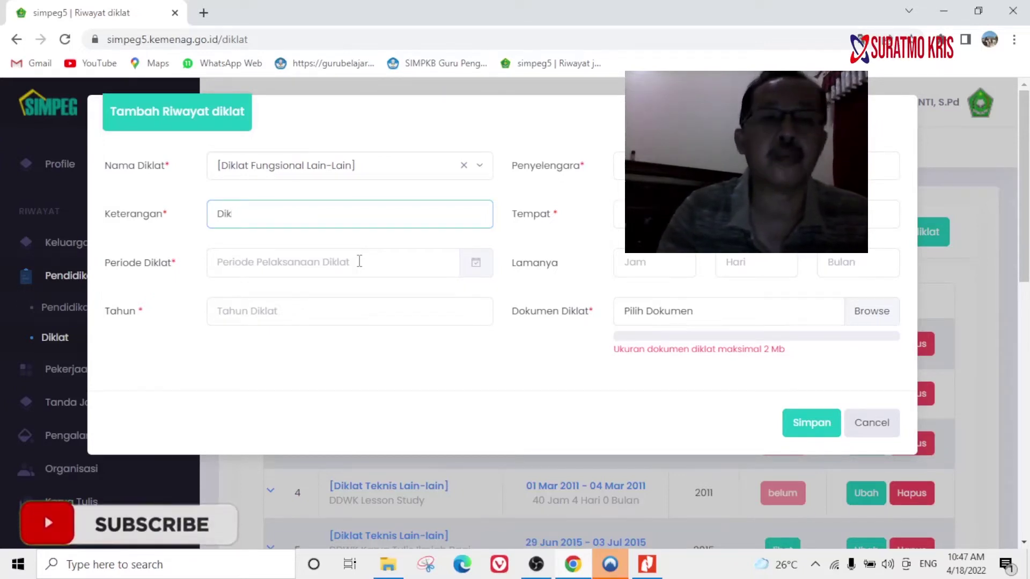
key(BackSpace)
key(BackSpace)
key(BackSpace)
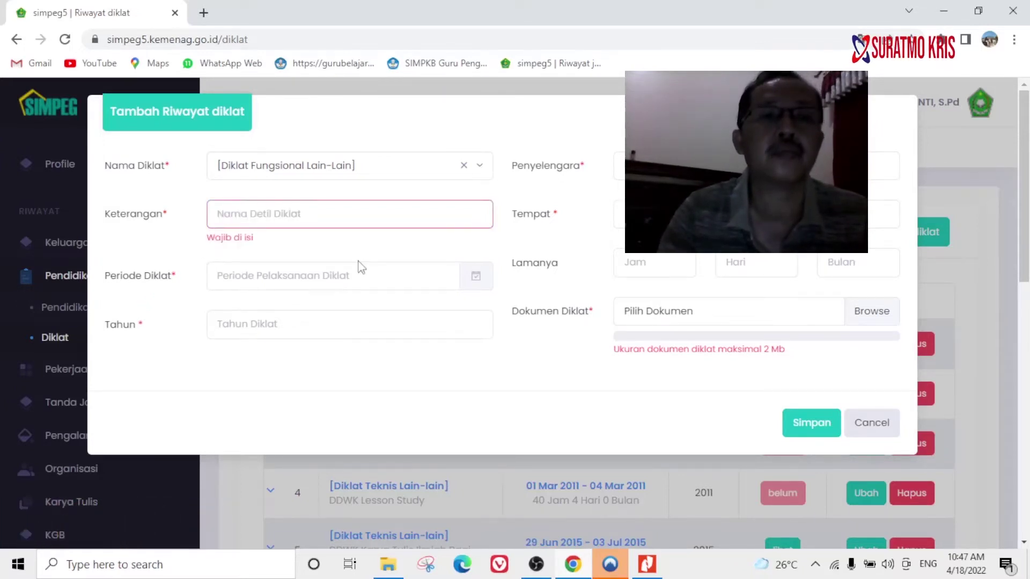
text(P)
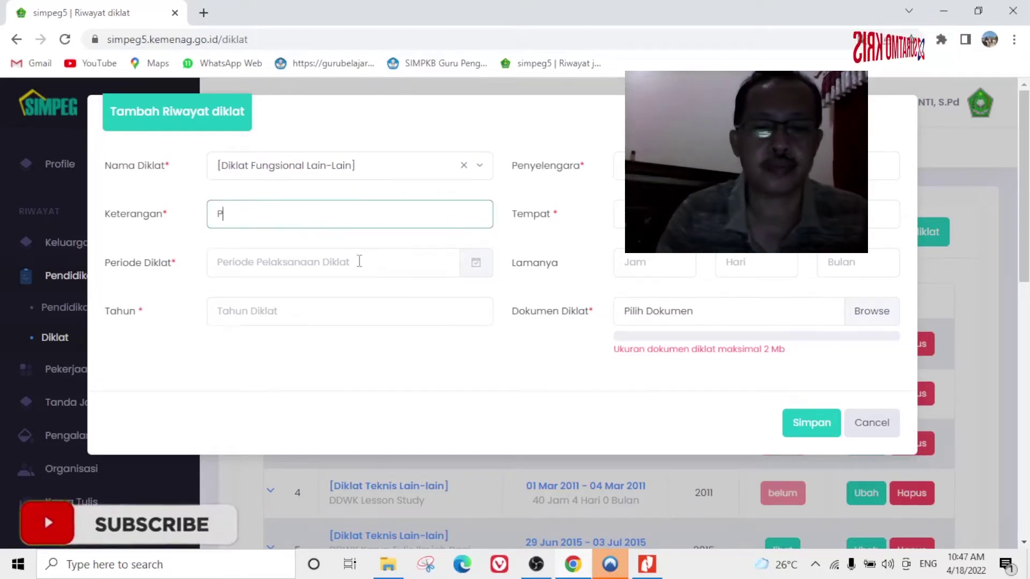
text(elati)
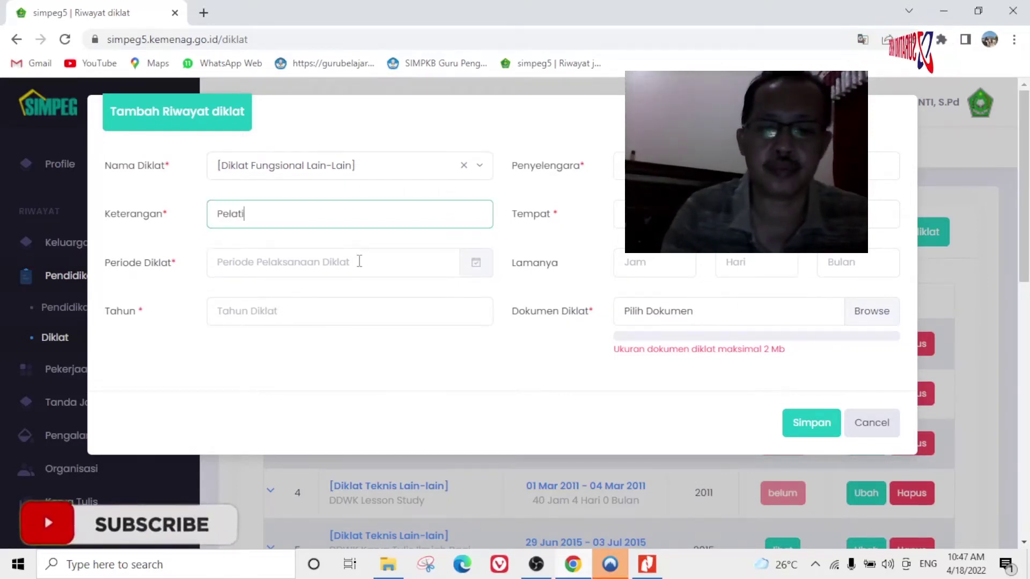
text(han )
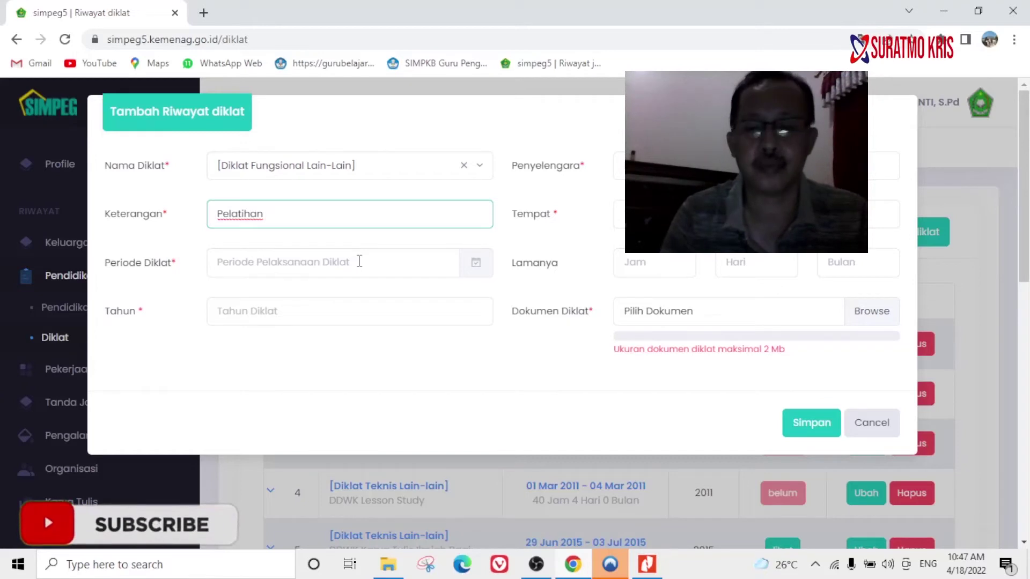
text(Program )
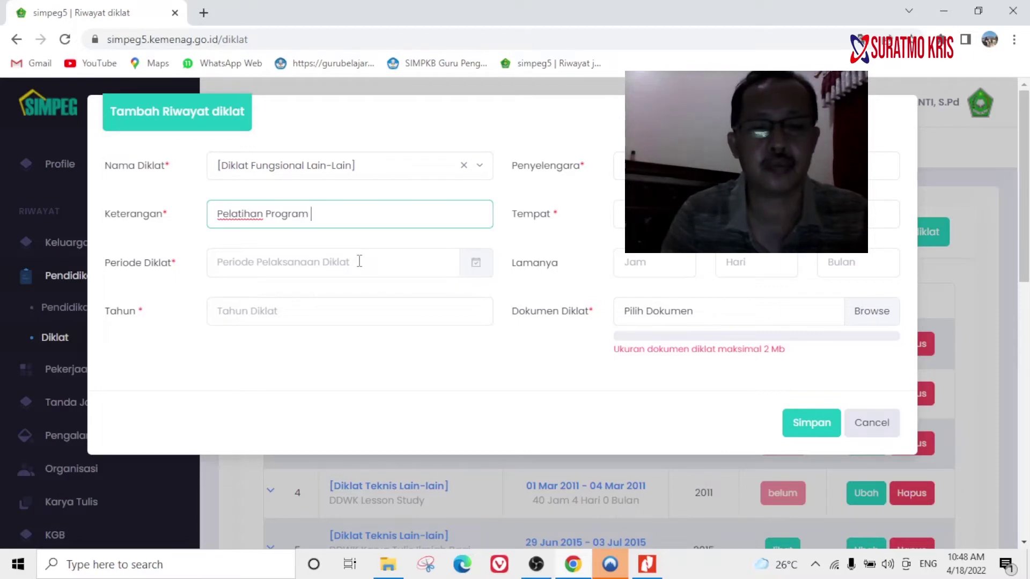
text(Kebr)
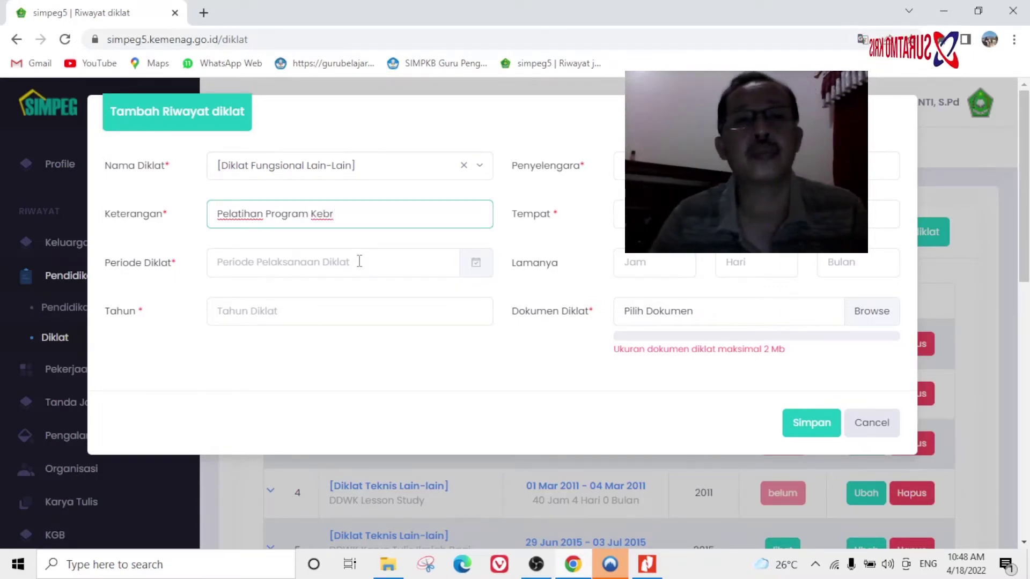
key(BackSpace)
key(BackSpace)
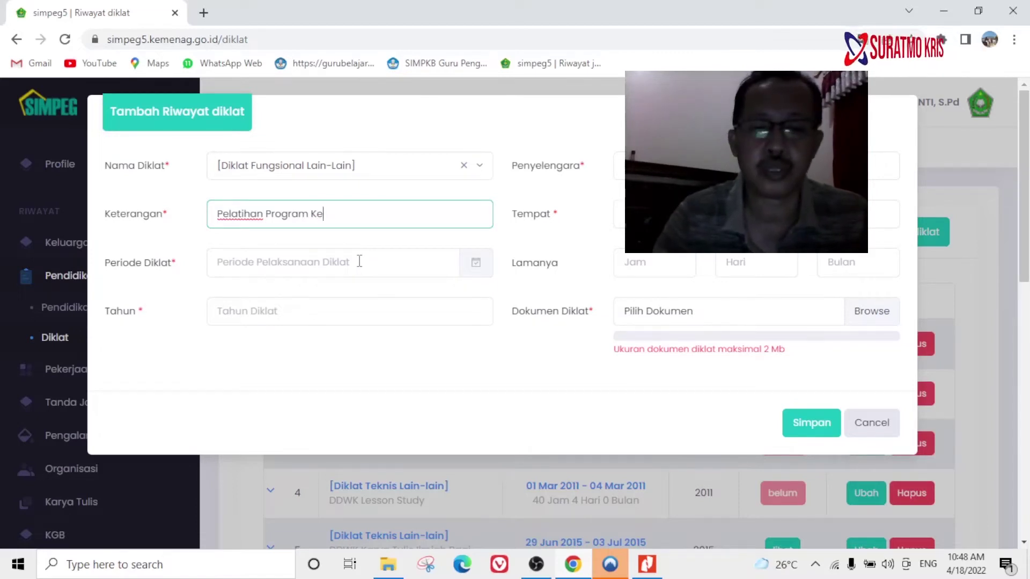
text(profe)
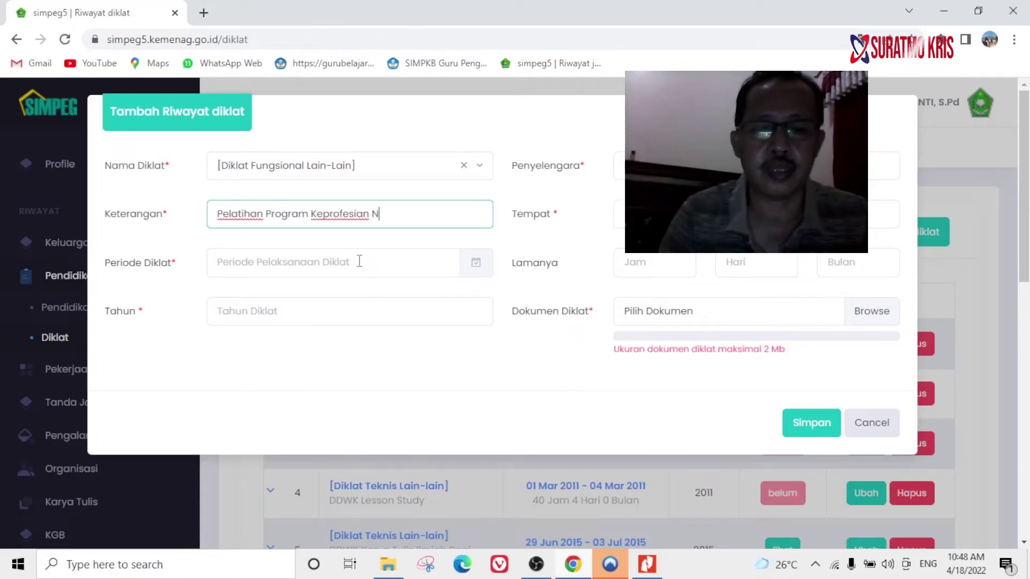
text(sian Ber)
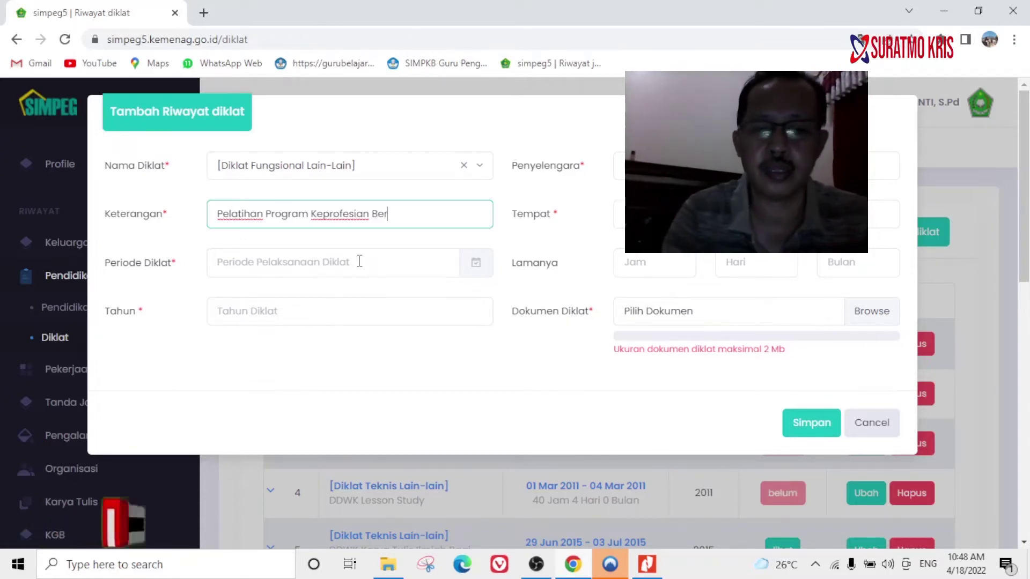
text(kelanju)
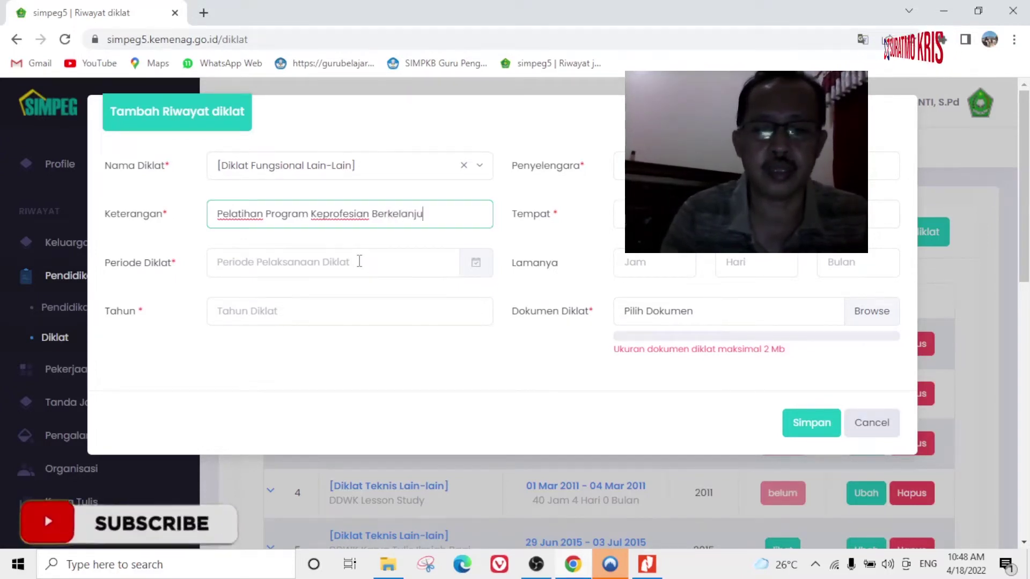
text(tan (PKB))
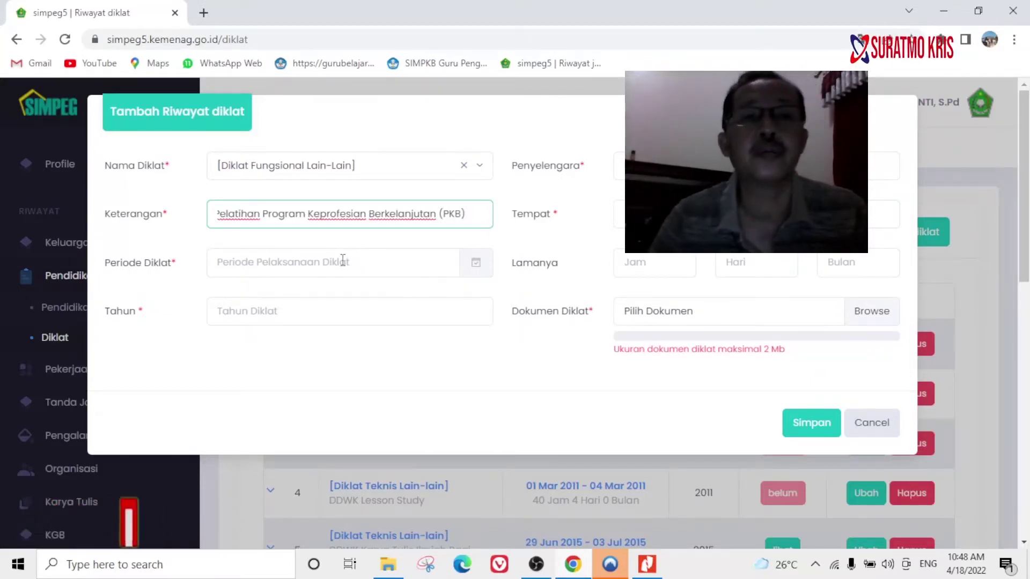
click(343, 262)
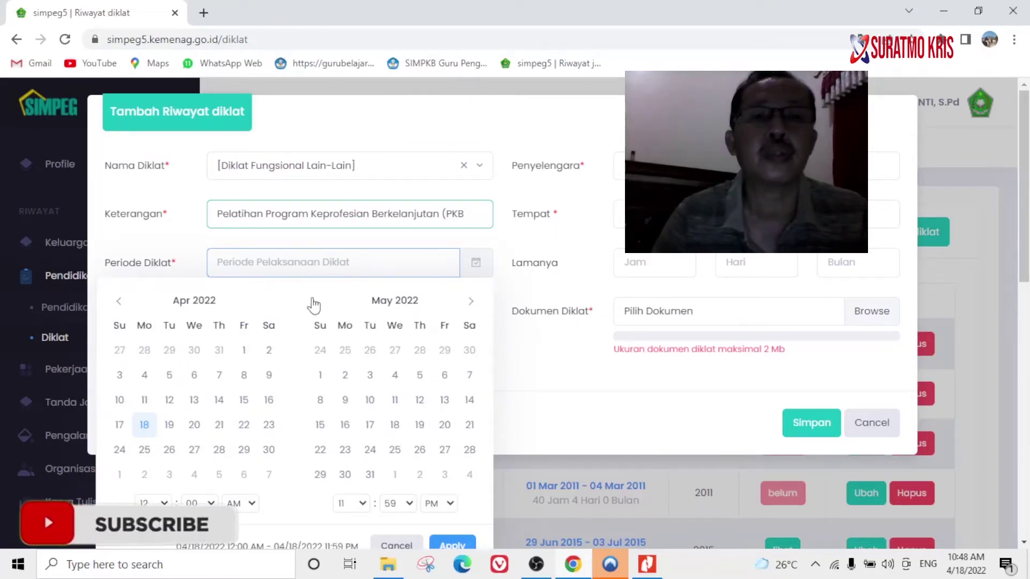
Step the period calendar back to October 2021, checking the dates on the PKB certificate.
click(121, 302)
click(121, 302)
click(123, 304)
click(124, 304)
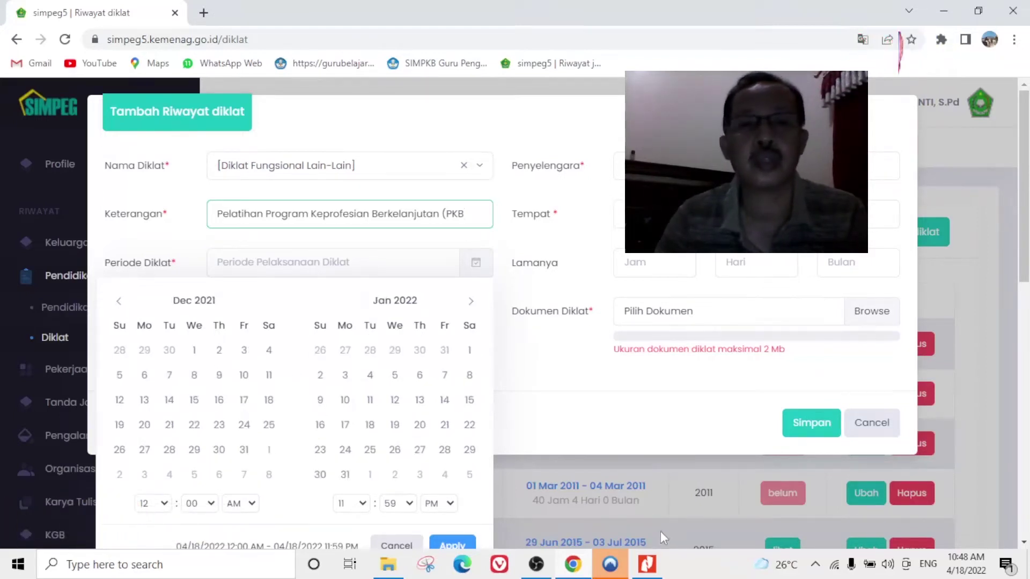
click(648, 565)
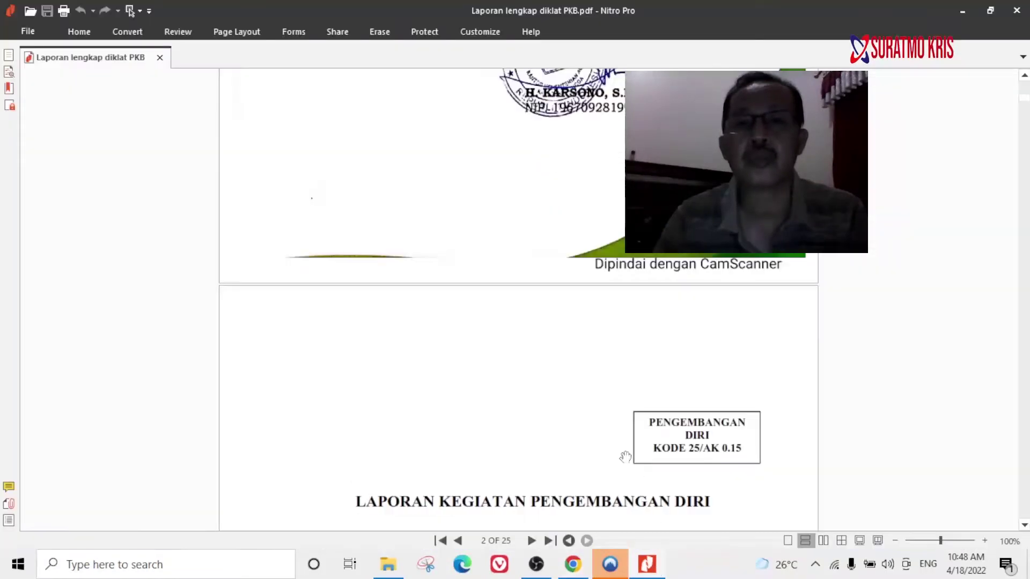
scroll(580, 342, up, 6)
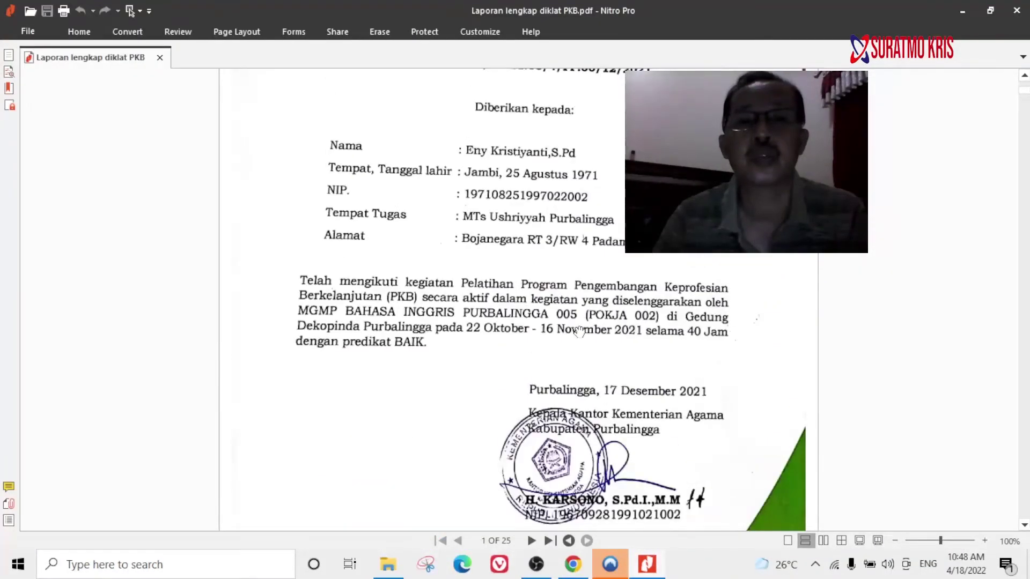
click(572, 564)
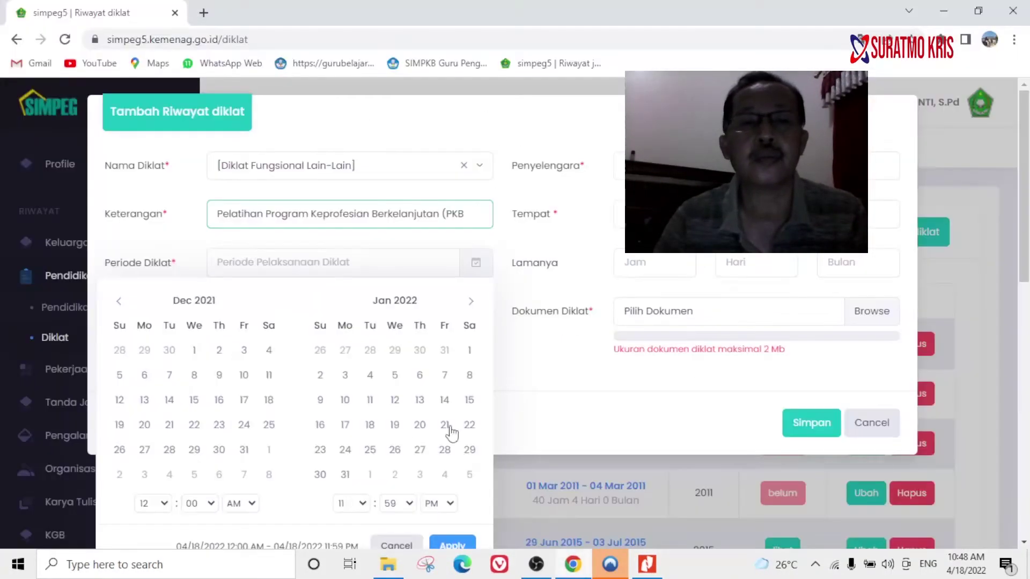
click(120, 302)
click(121, 302)
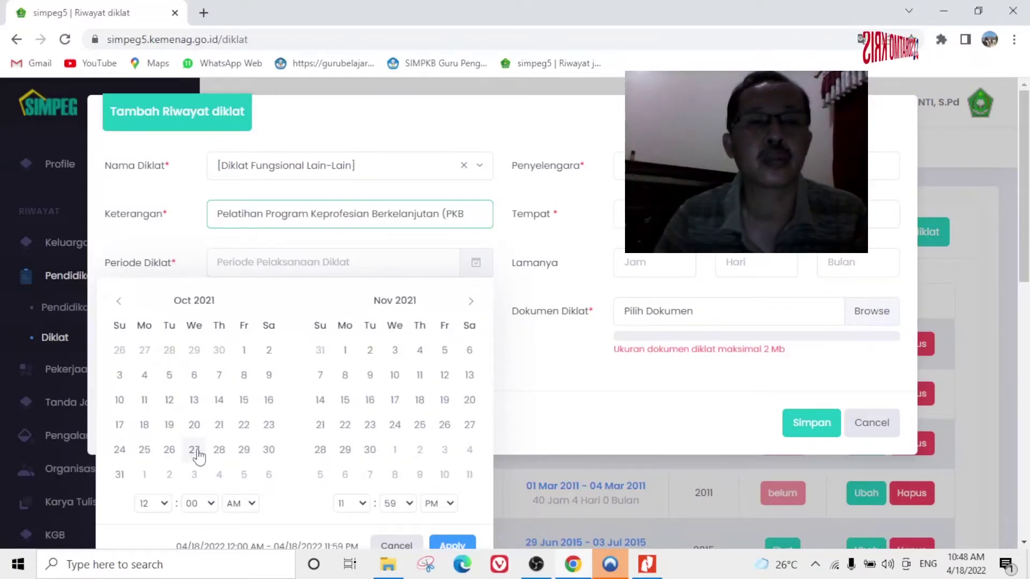
click(644, 569)
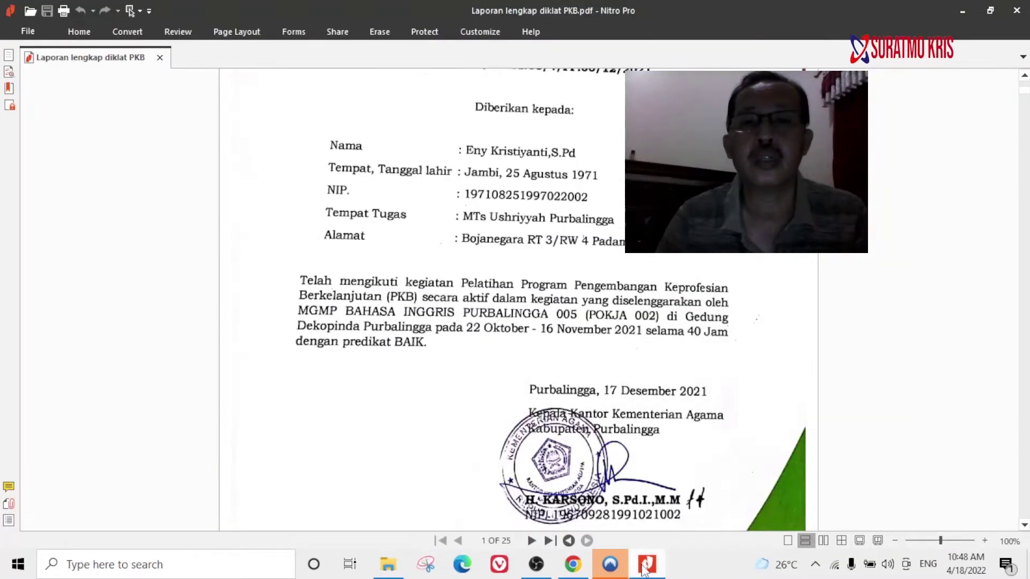
click(584, 563)
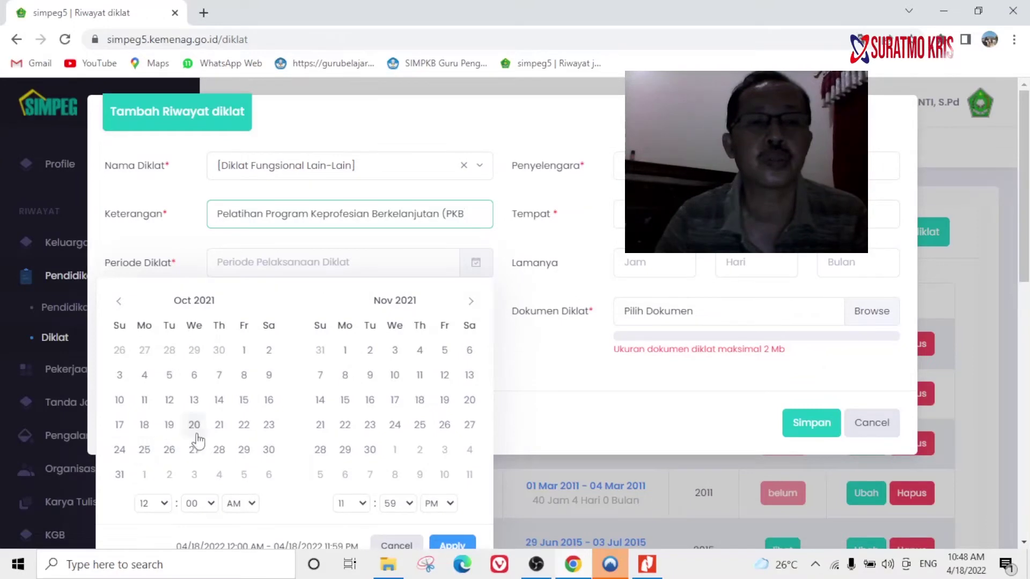
Pick 22 October – 16 November 2021 as the training period and apply it.
click(244, 429)
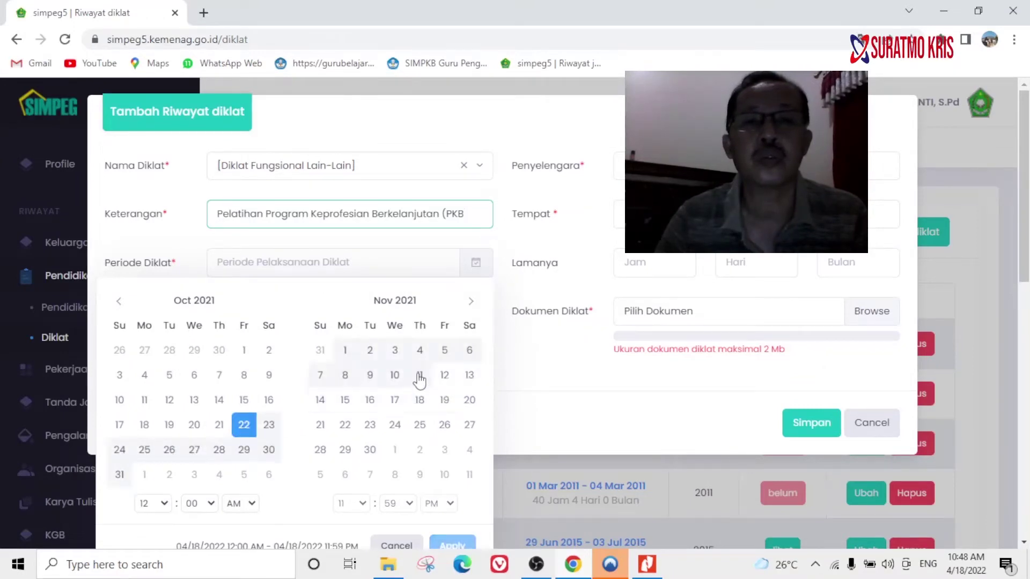
click(647, 565)
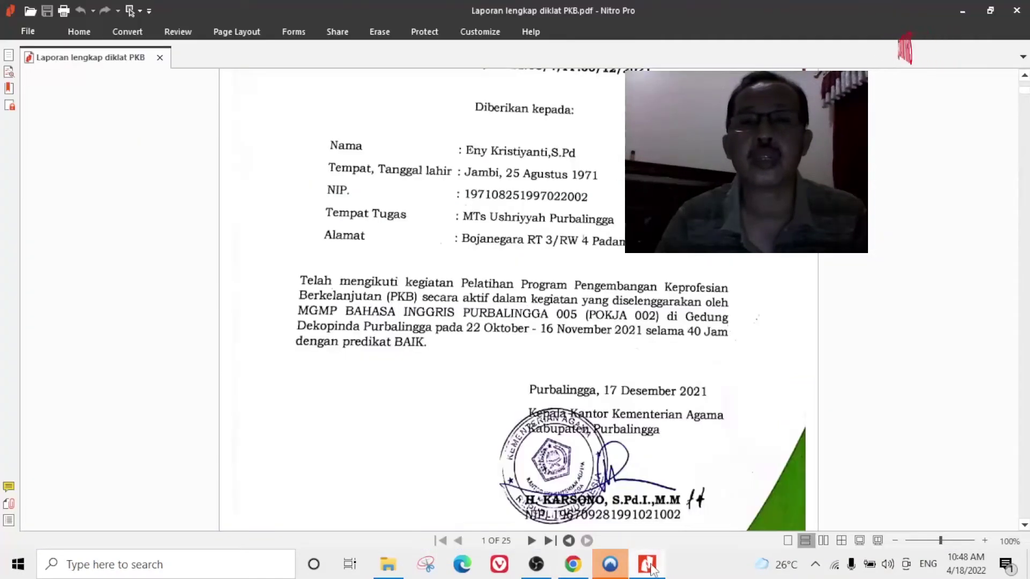
click(573, 564)
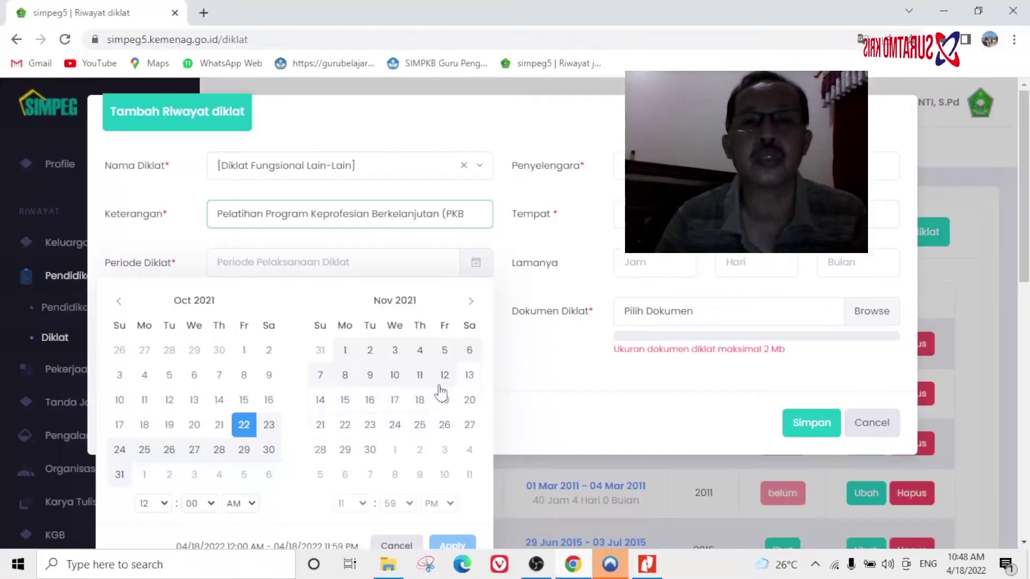
click(369, 401)
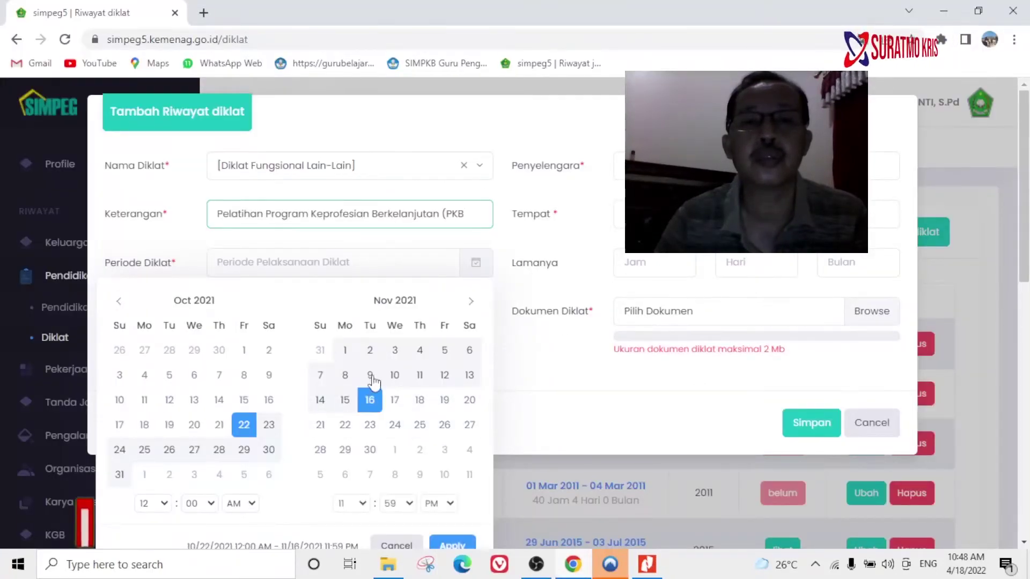
scroll(461, 464, down, 3)
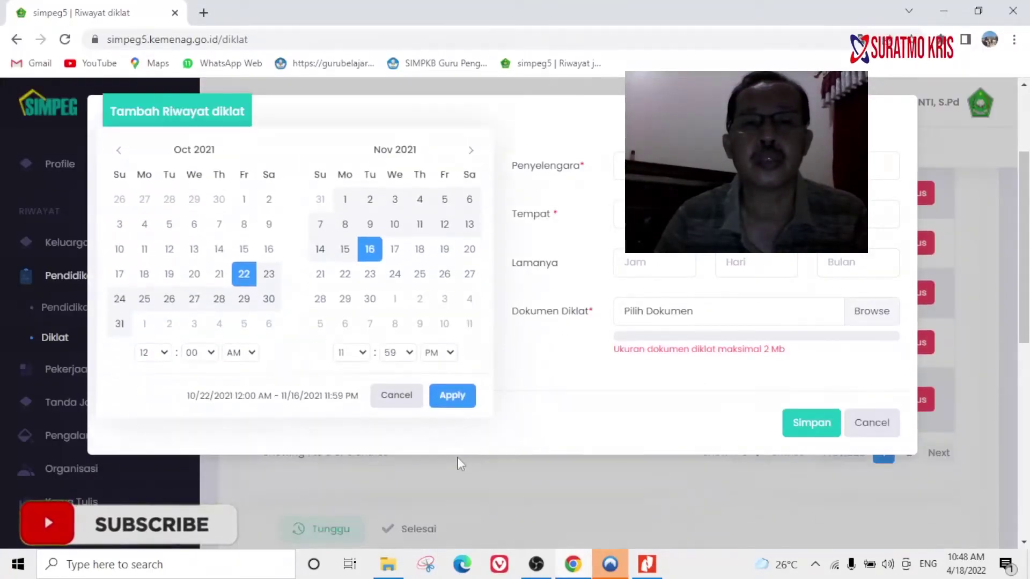
click(455, 395)
scroll(524, 288, up, 3)
click(670, 167)
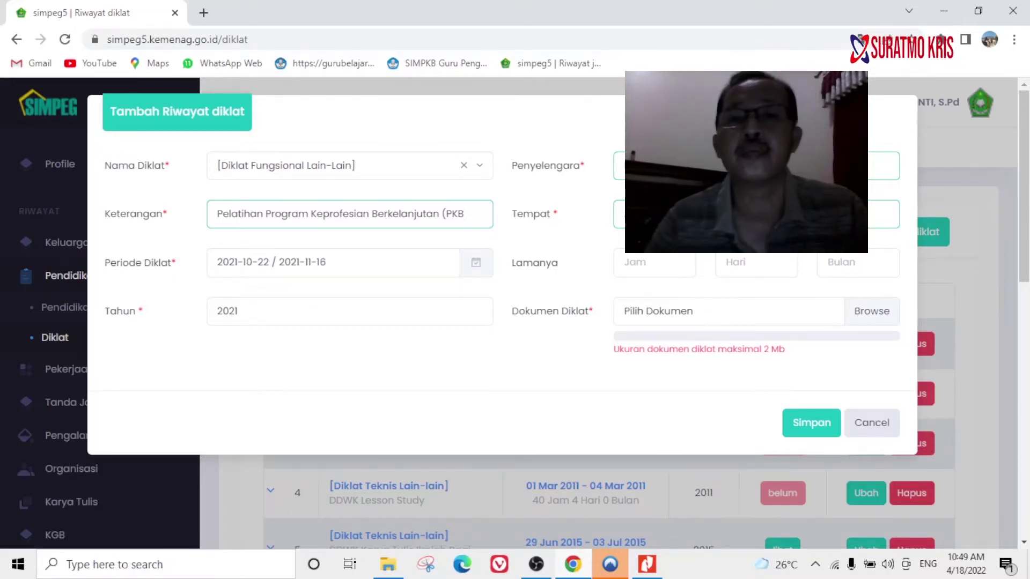
Enter the training length under Lamanya as 40 hours, 6 days and 0 months.
click(631, 271)
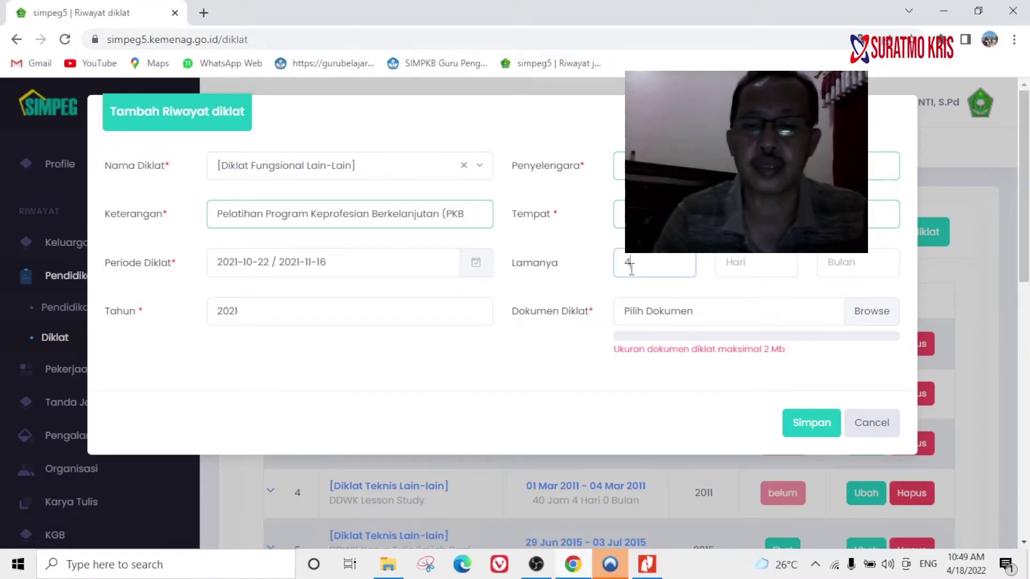
click(760, 268)
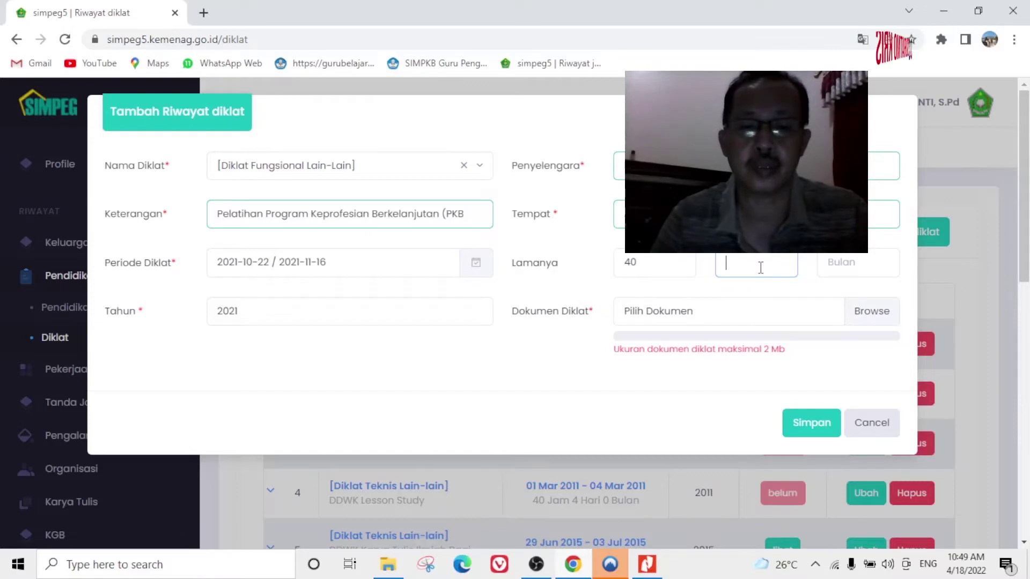
click(852, 260)
mouse_move(840, 318)
click(870, 313)
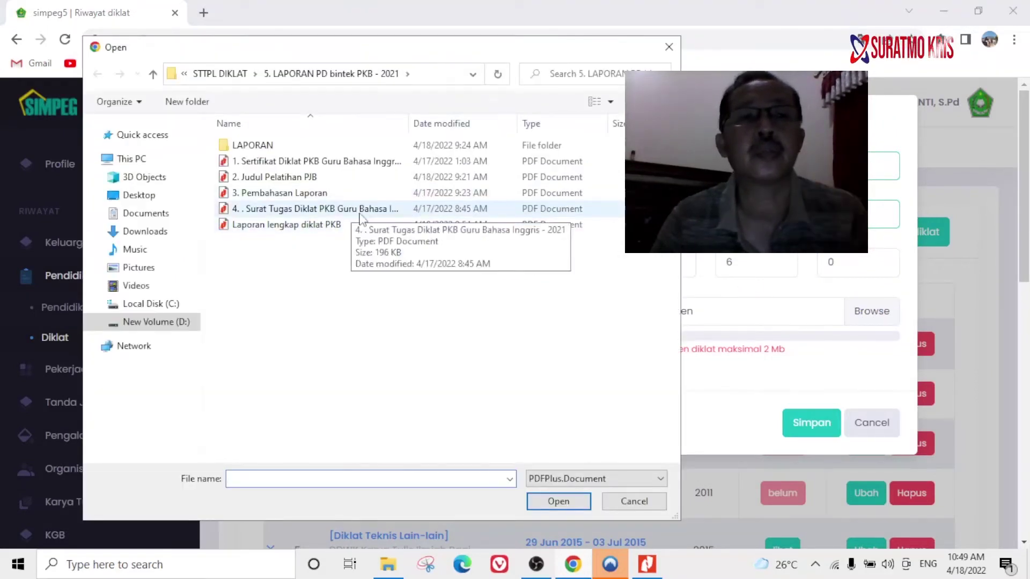
Attach 'Laporan lengkap diklat PKB' as the document and save the training record.
click(316, 225)
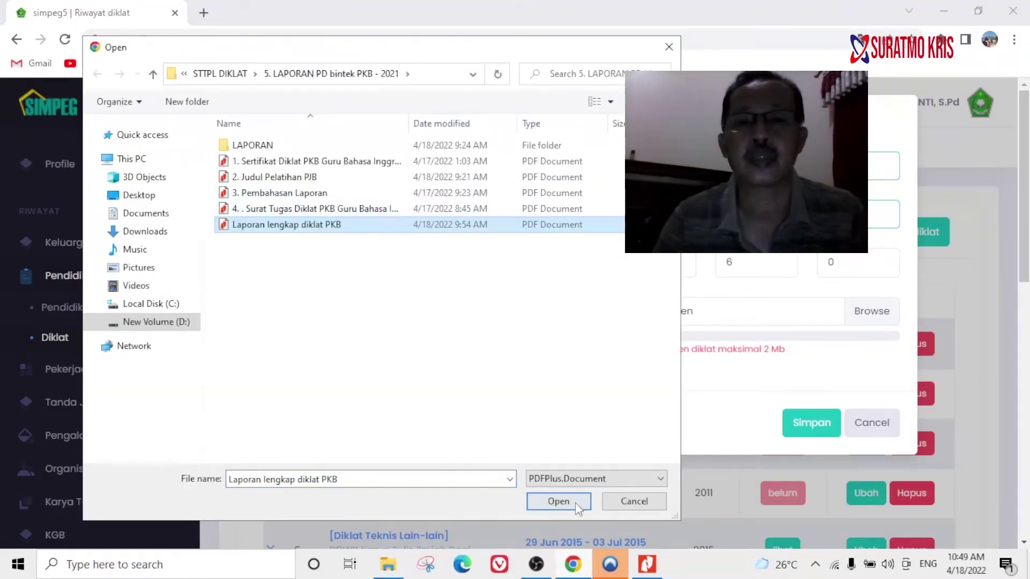
click(558, 501)
click(805, 424)
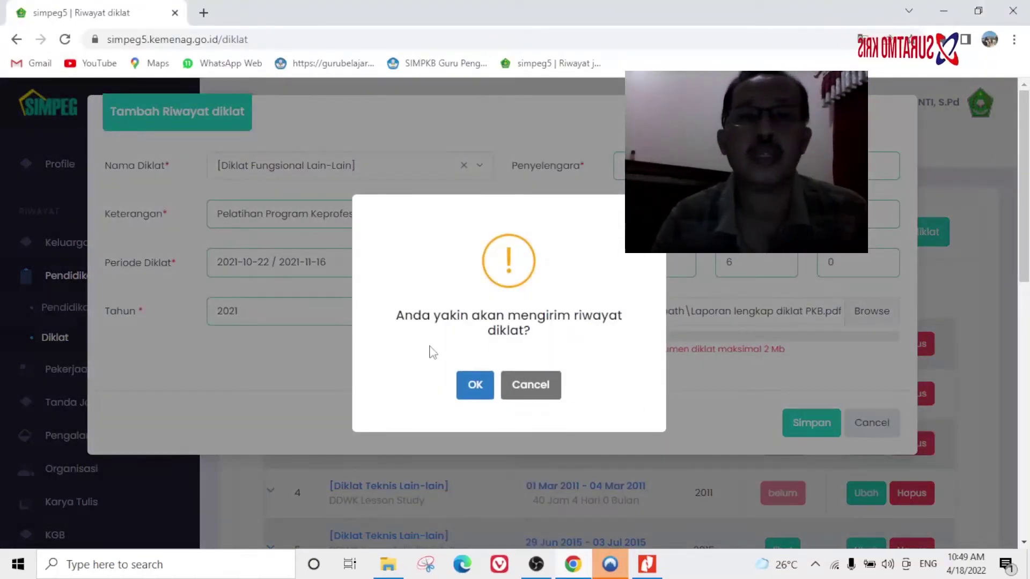
click(472, 384)
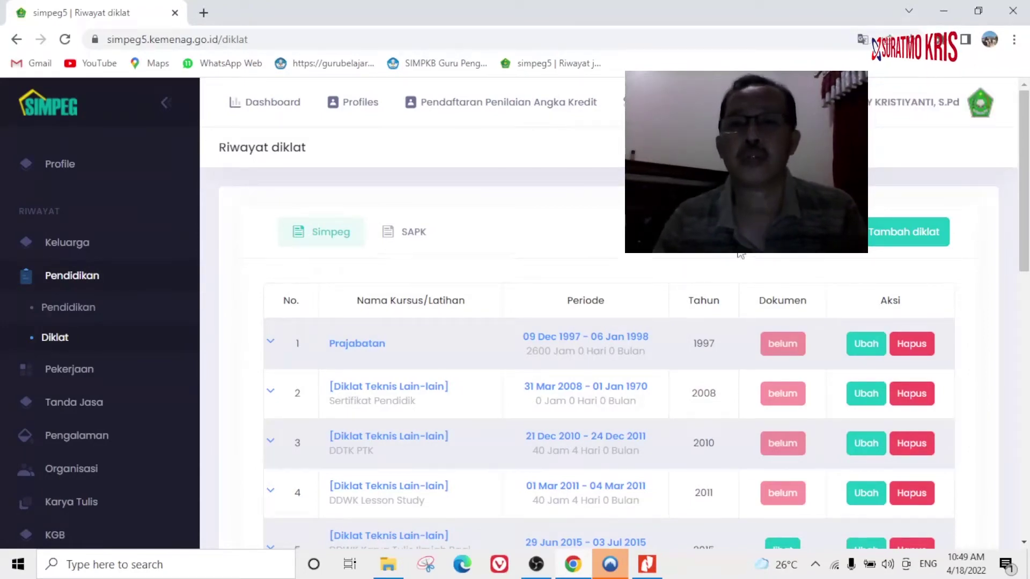
Review the five pending Tunggu training entries and toggle the employment history categories in the sidebar.
scroll(740, 255, down, 10)
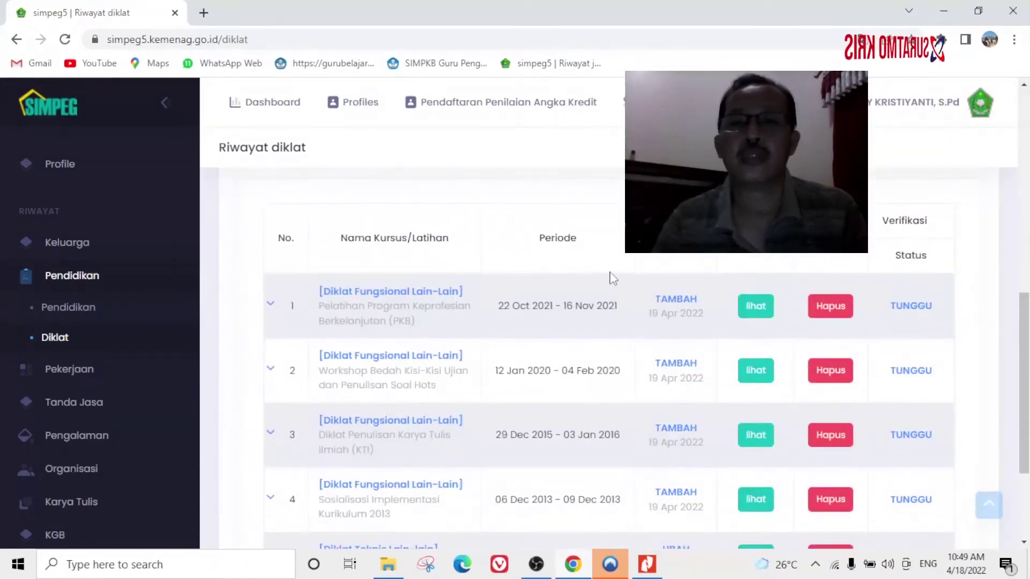
scroll(802, 467, down, 3)
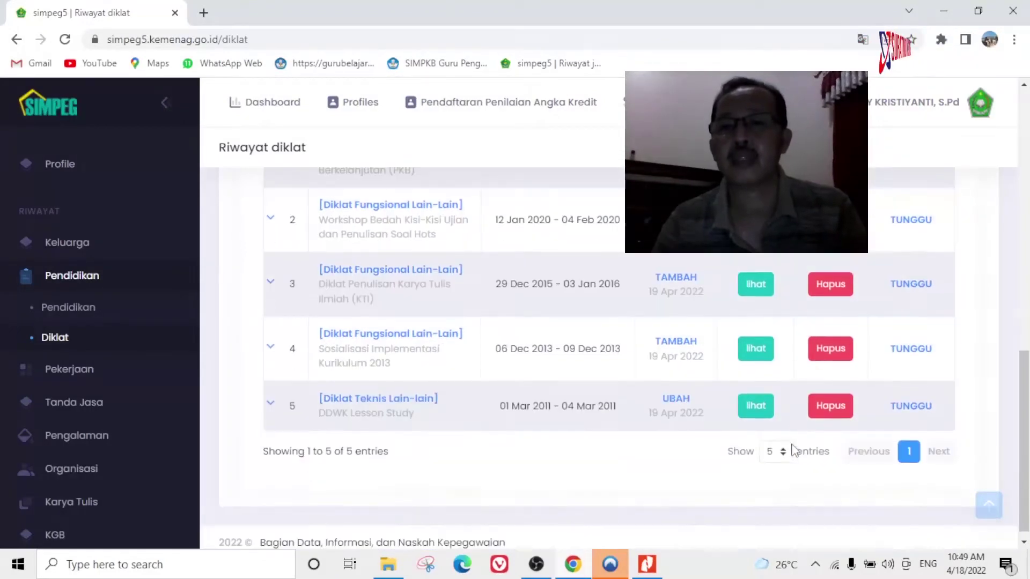
scroll(647, 346, up, 3)
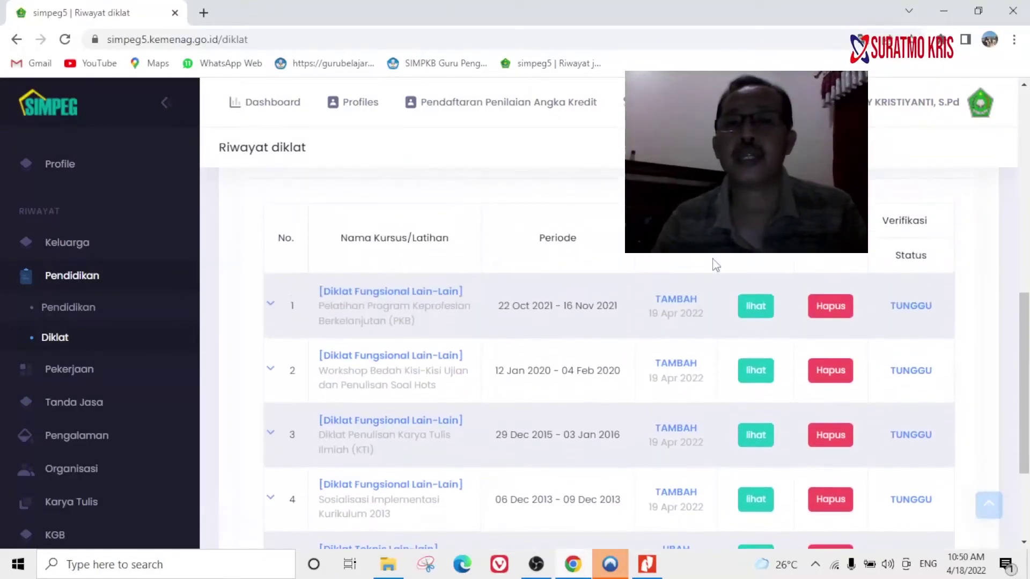
scroll(717, 260, down, 3)
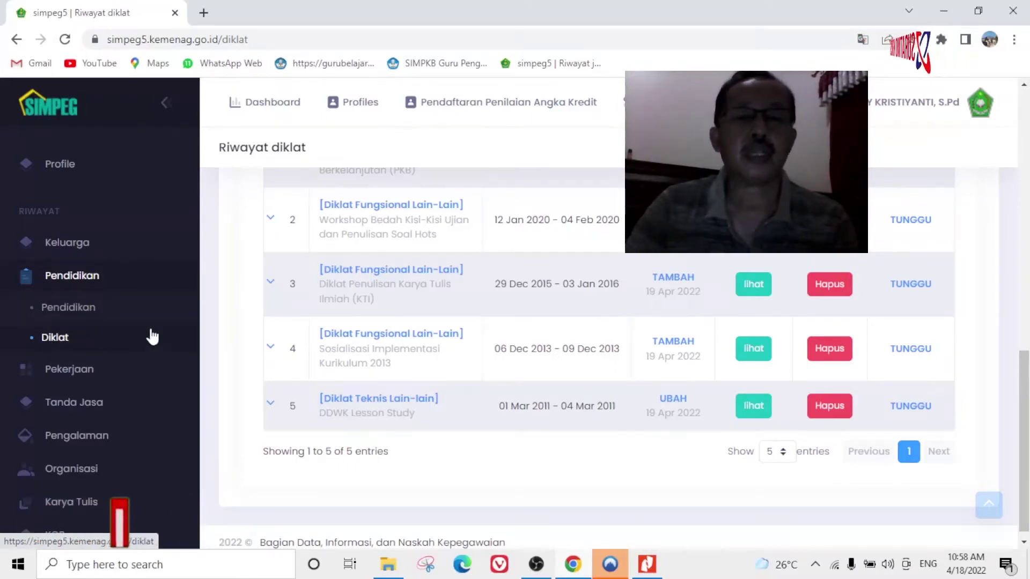
scroll(525, 328, up, 1)
scroll(524, 328, down, 2)
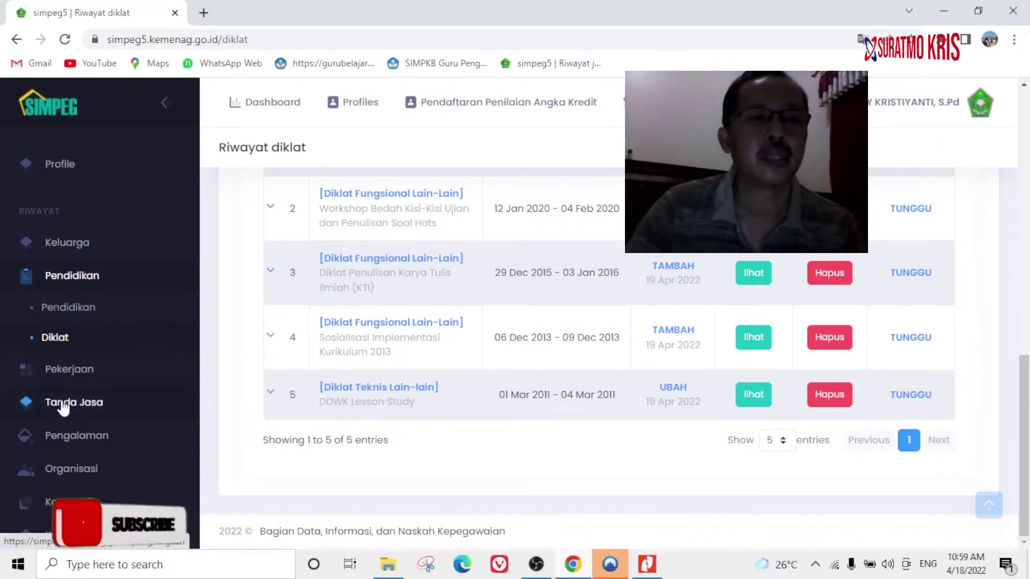
click(64, 371)
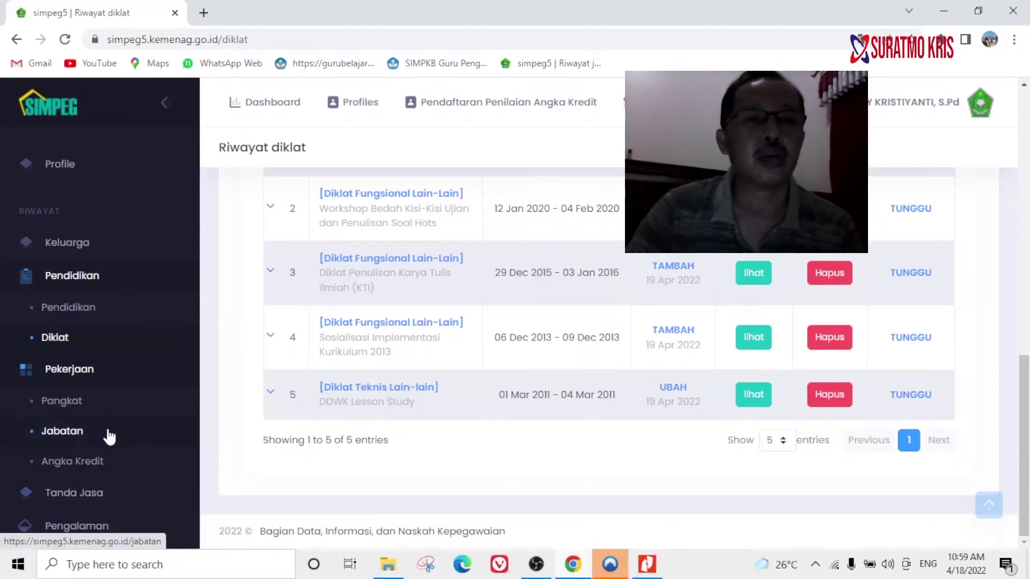
click(74, 374)
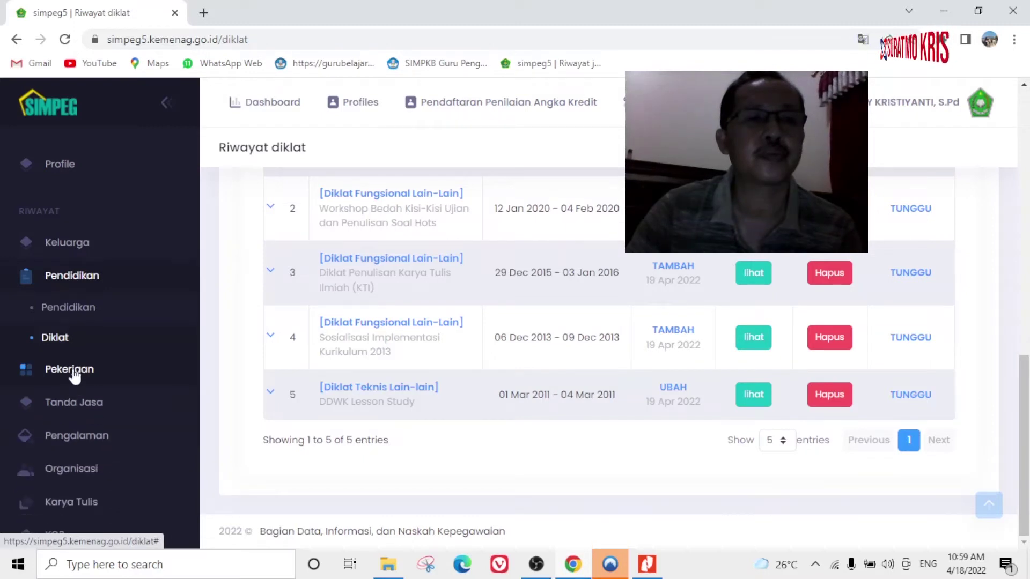
Go to Riwayat karyatulis from the sidebar and start a new Karya Tulis entry.
click(78, 506)
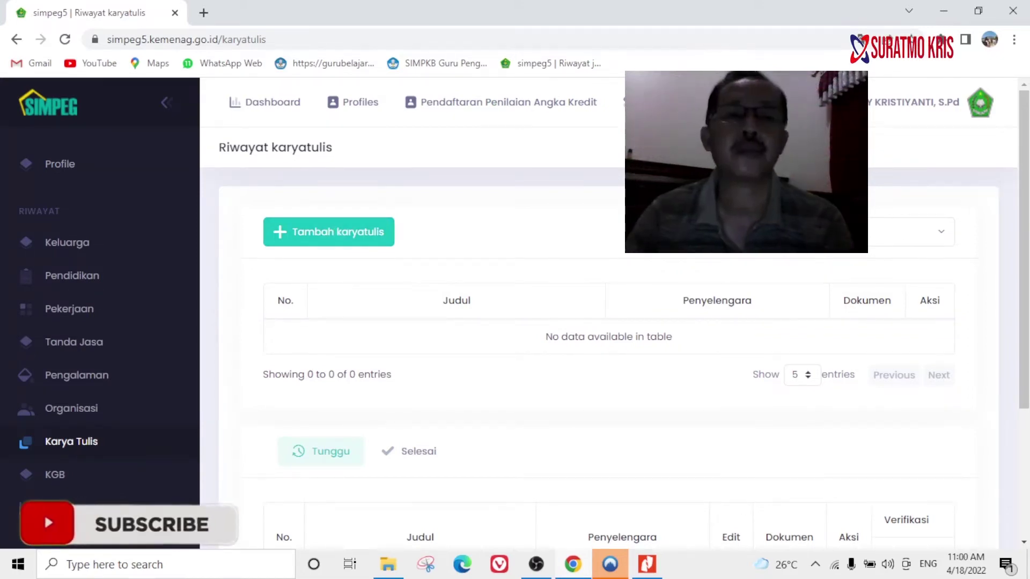
click(361, 236)
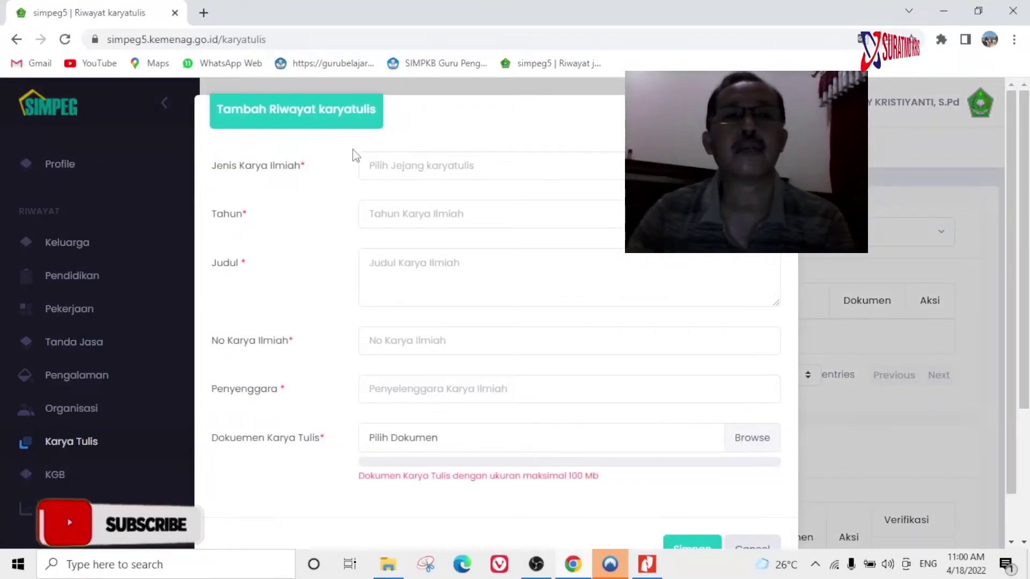
Set the work type to Makalah/Poster and the year to 2021, checking the PDF.
click(429, 170)
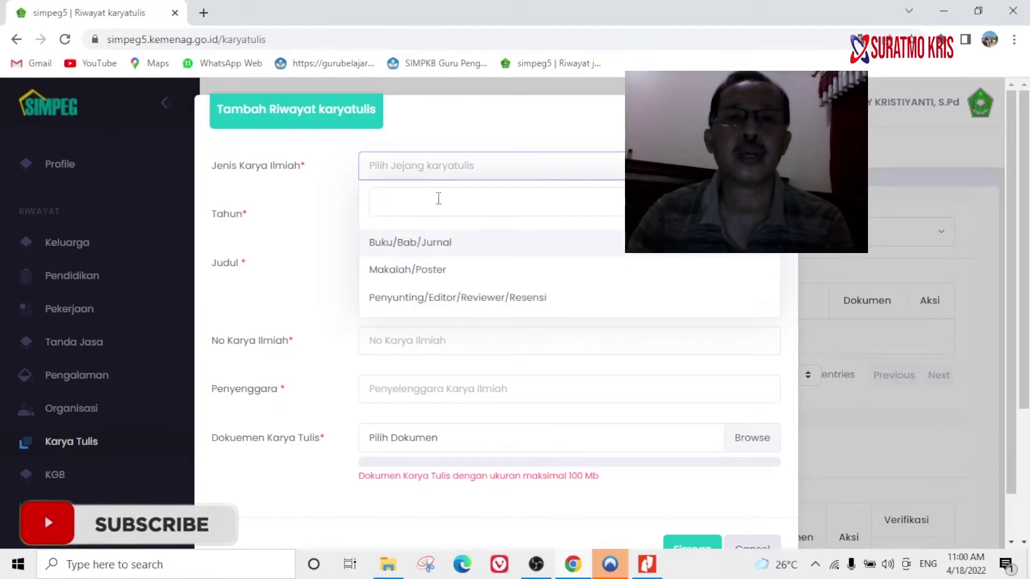
click(411, 269)
click(417, 217)
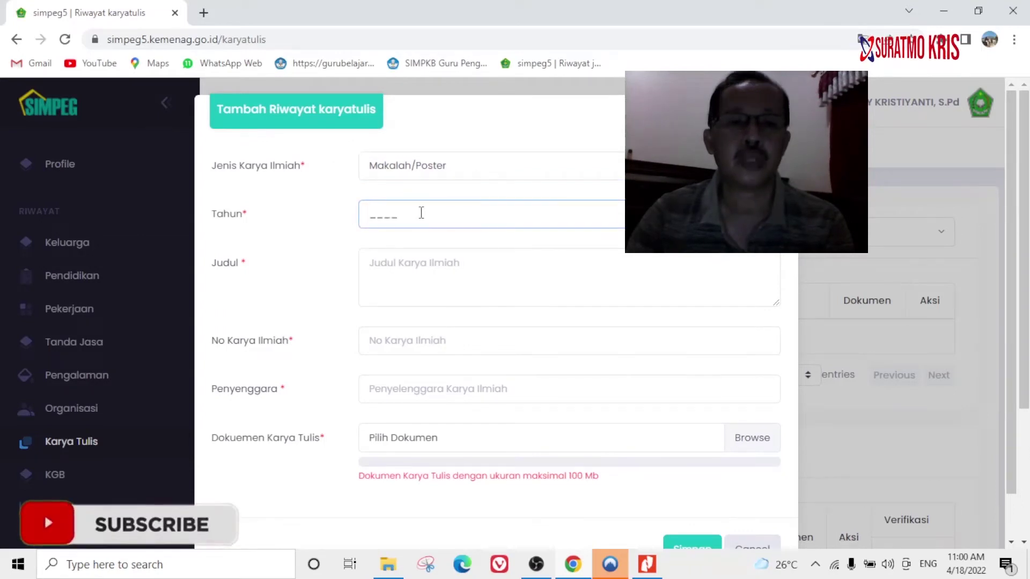
click(648, 564)
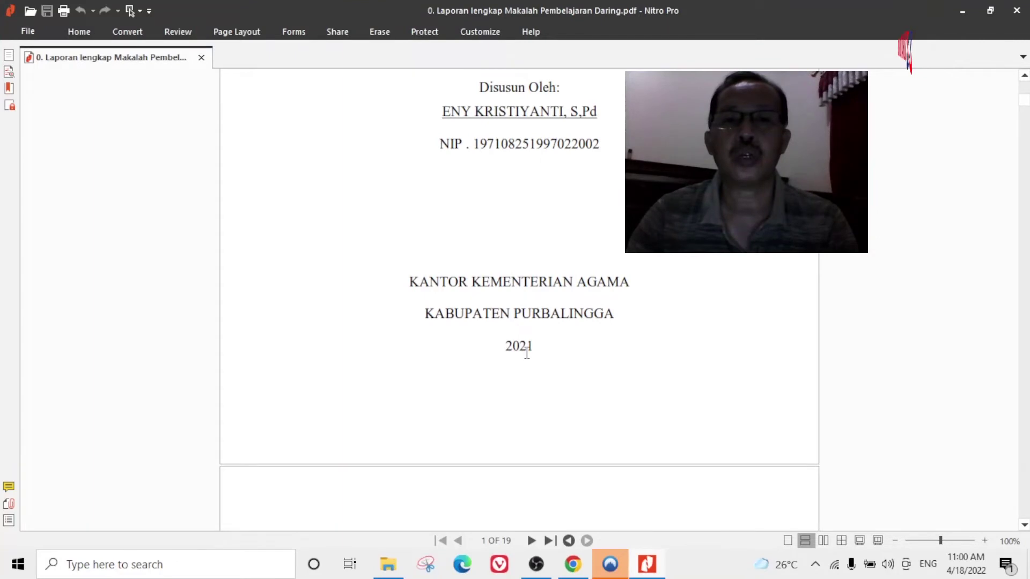
click(572, 565)
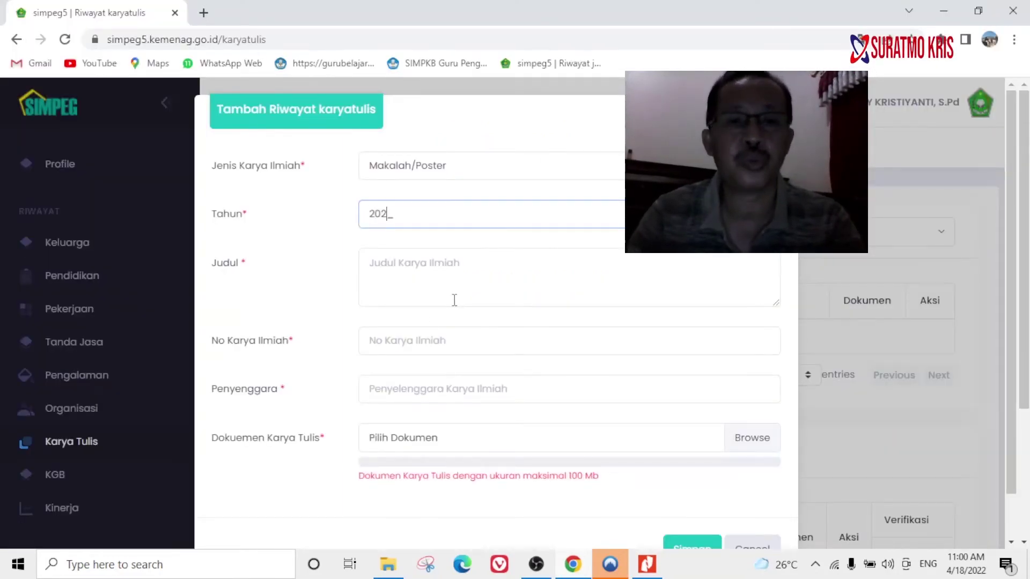
Look up the paper's title in the makalah PDF in Nitro Pro.
click(423, 262)
click(647, 564)
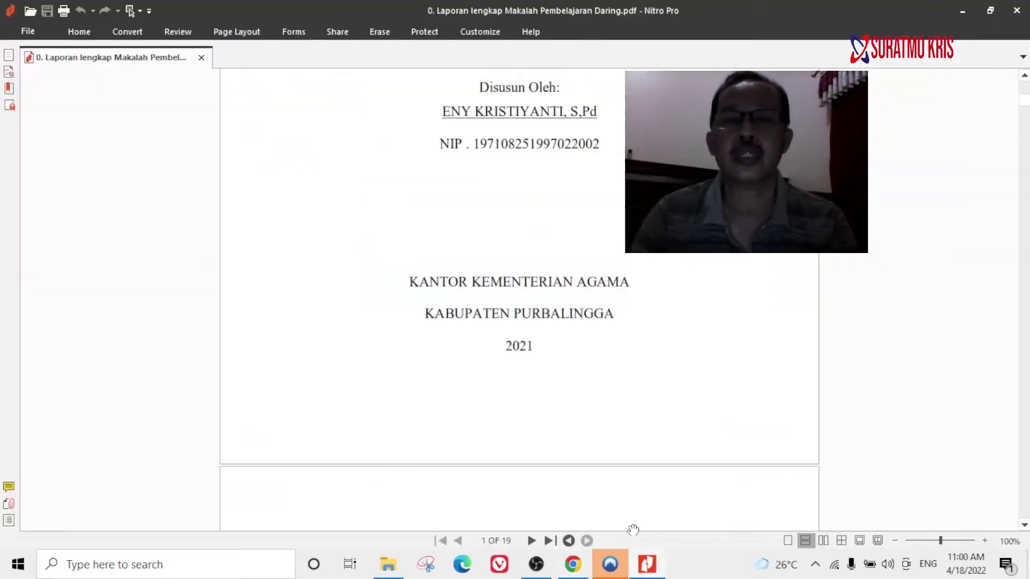
scroll(541, 279, up, 8)
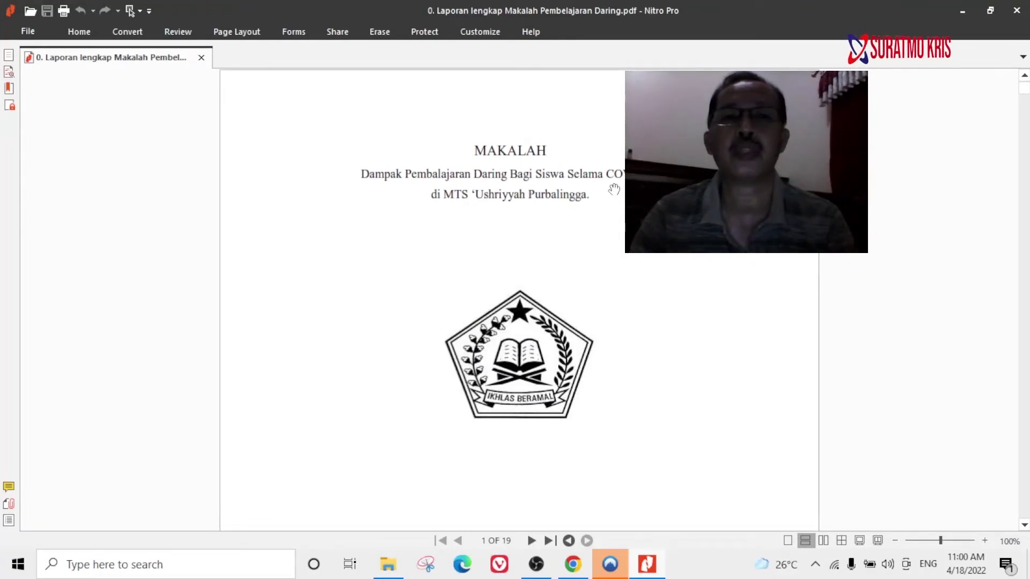
click(572, 564)
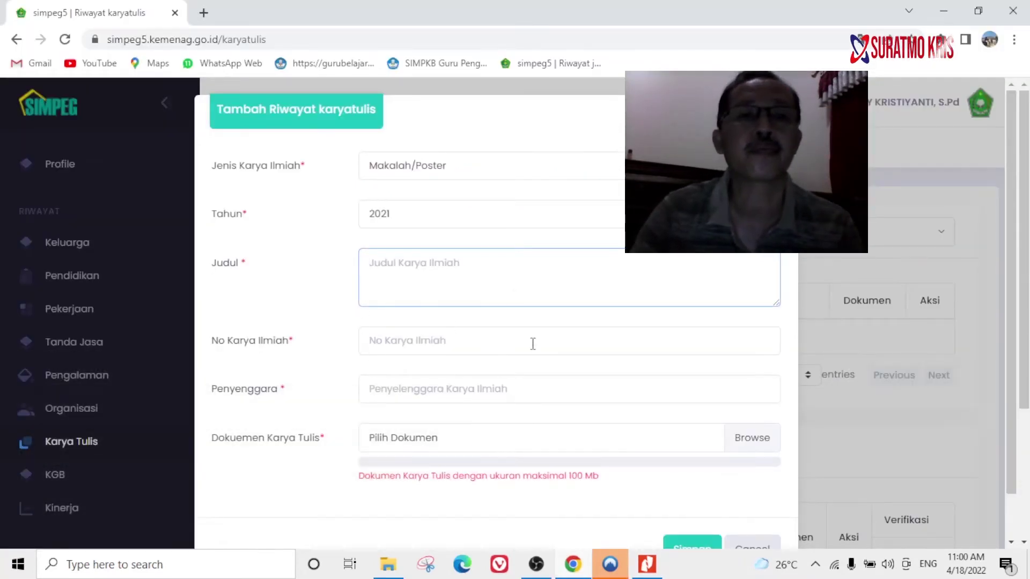
Enter the title 'Dampak Pembelajaran Daring selama Covid-19' and a dash as No Karya Ilmiah.
text(D)
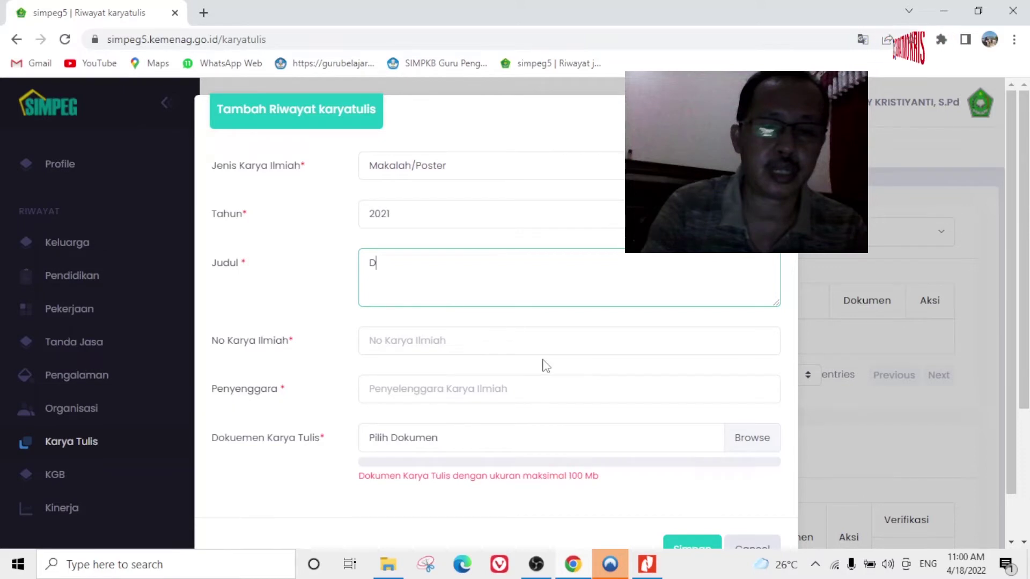
text(ampak Pembel)
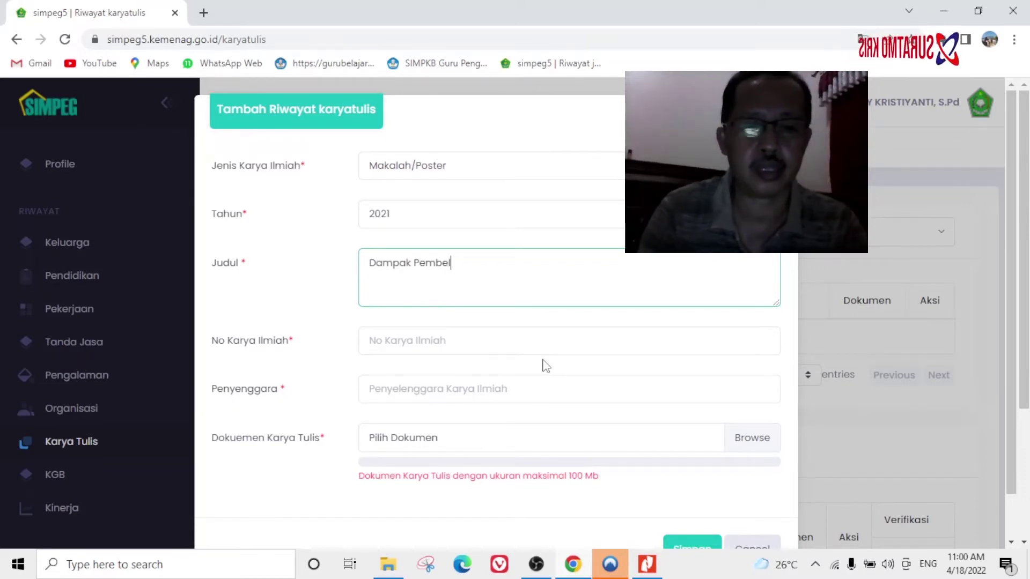
text(ajaran Daring selama Covid-19)
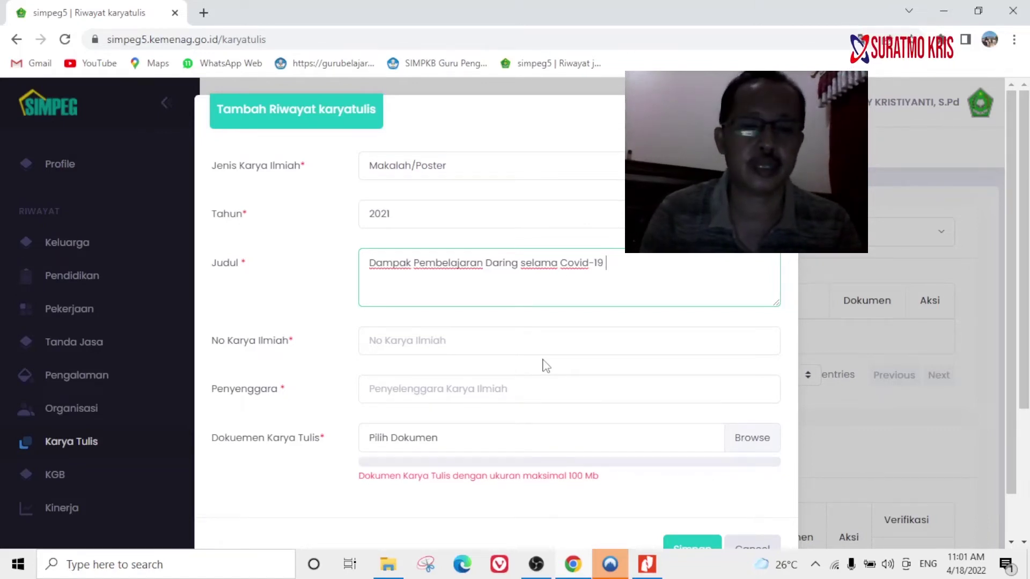
click(377, 345)
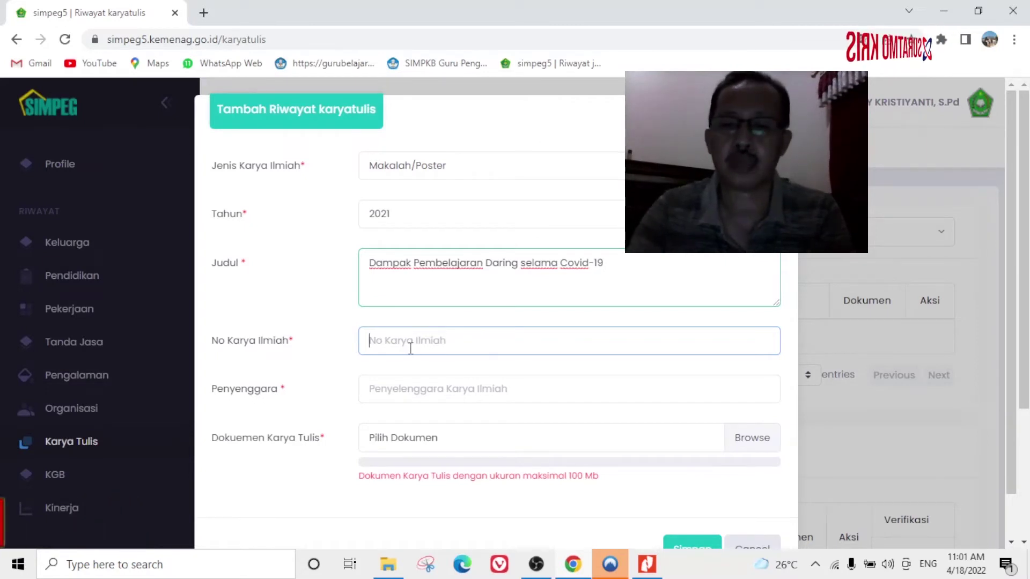
text(-)
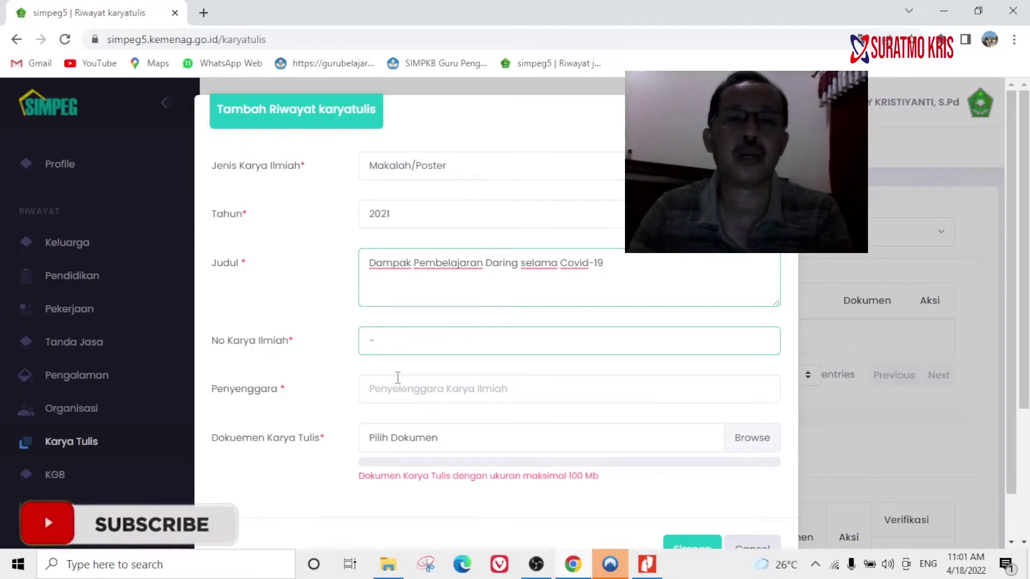
Check the makalah PDF for the organiser, then enter Madrasah as Penyelenggara.
click(404, 390)
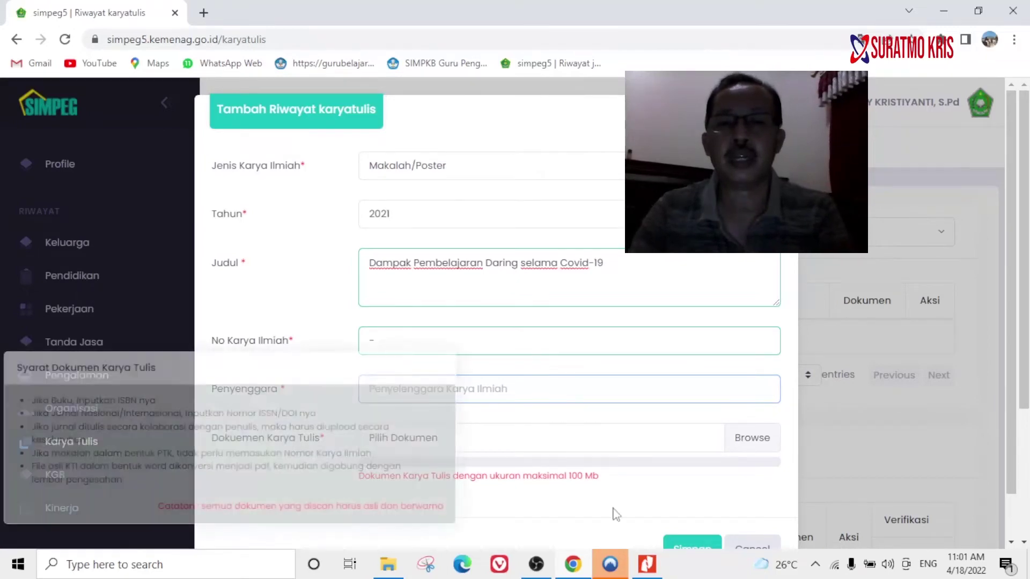
click(648, 566)
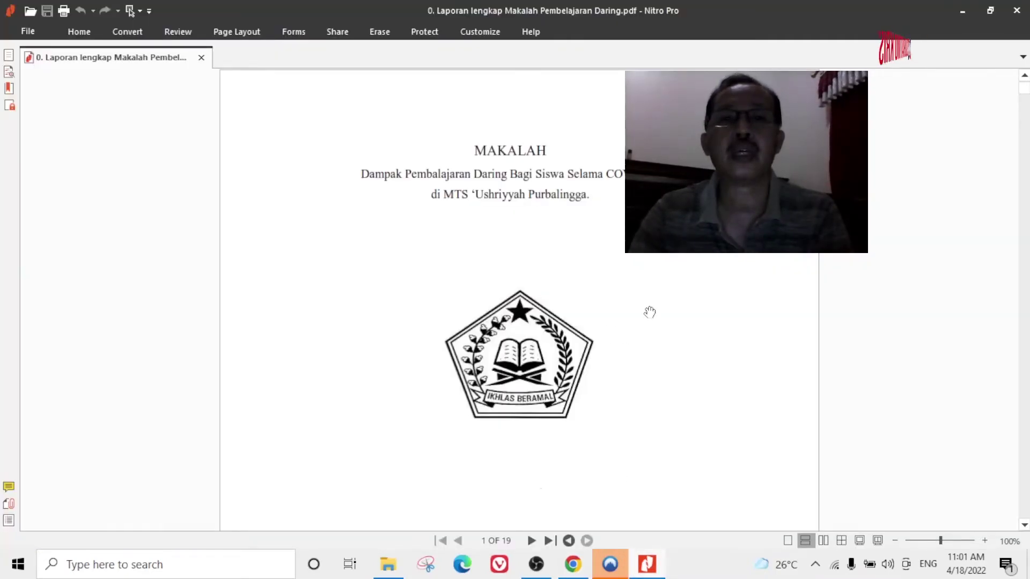
scroll(650, 312, down, 3)
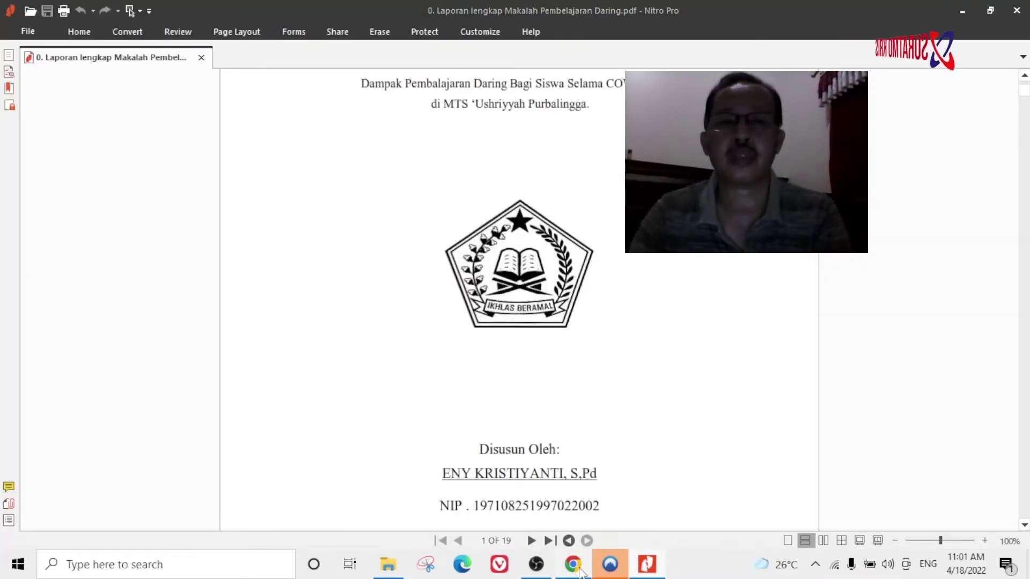
click(579, 568)
click(473, 378)
mouse_move(558, 430)
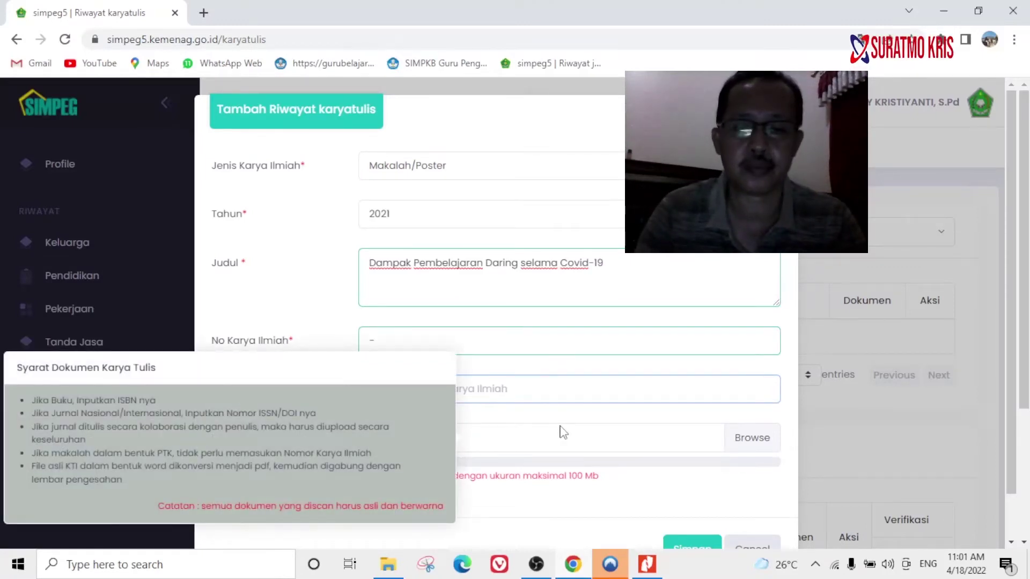
text(dr)
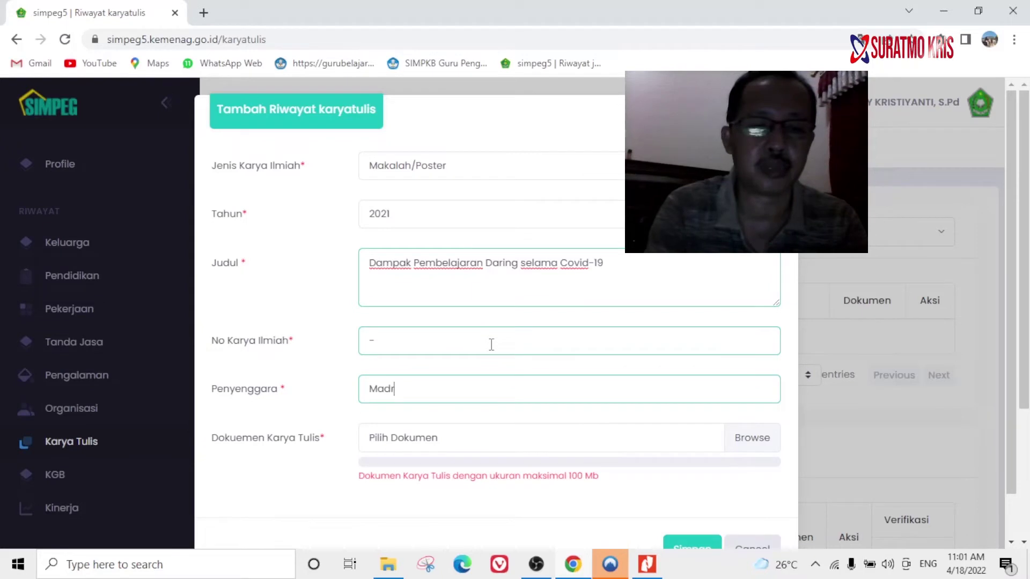
text(asah)
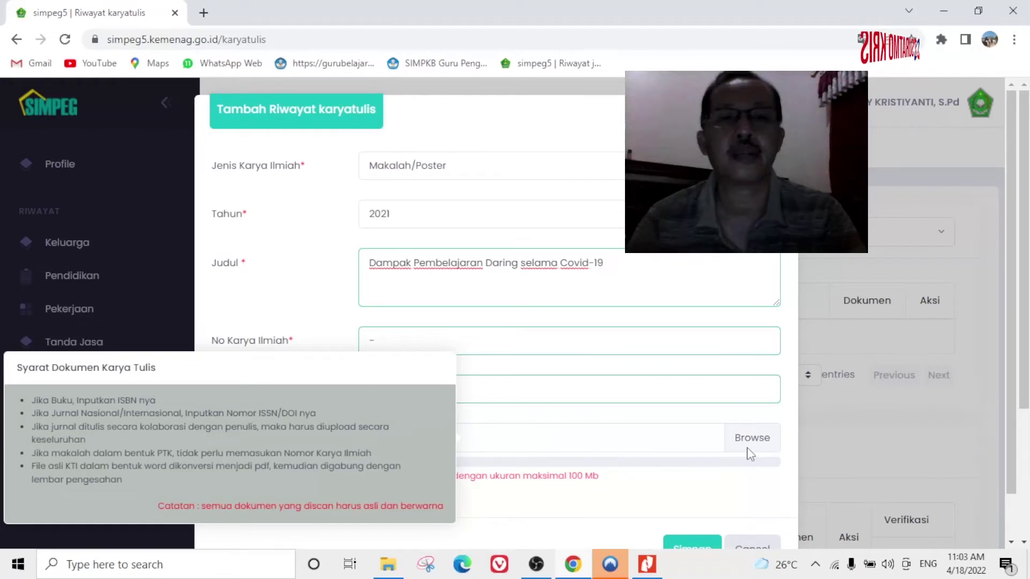
click(590, 384)
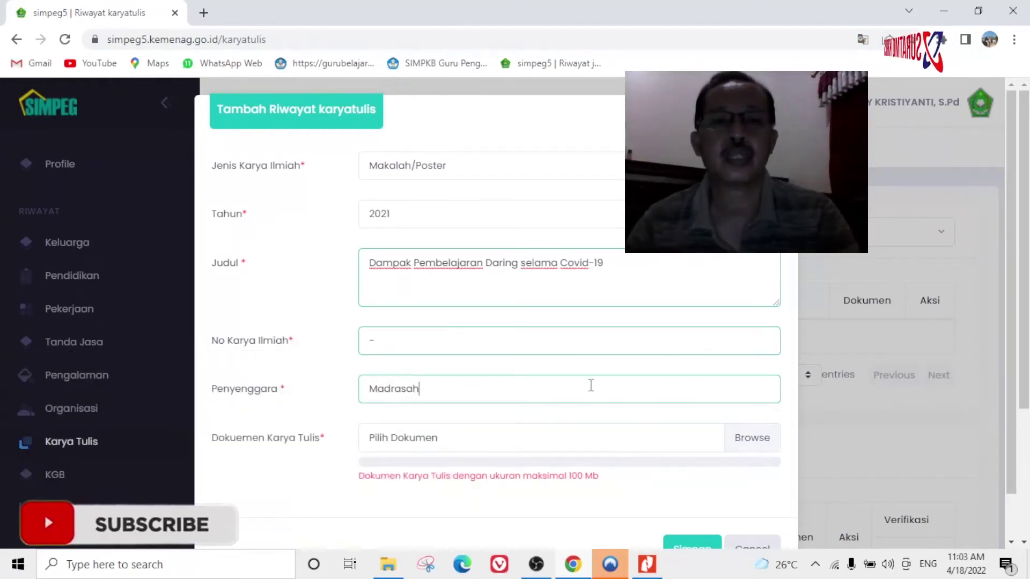
Browse to the MAKALAH DUPAK '2021 folder under STTPL DIKLAT, then bring up the makalah PDF in Nitro Pro.
click(762, 438)
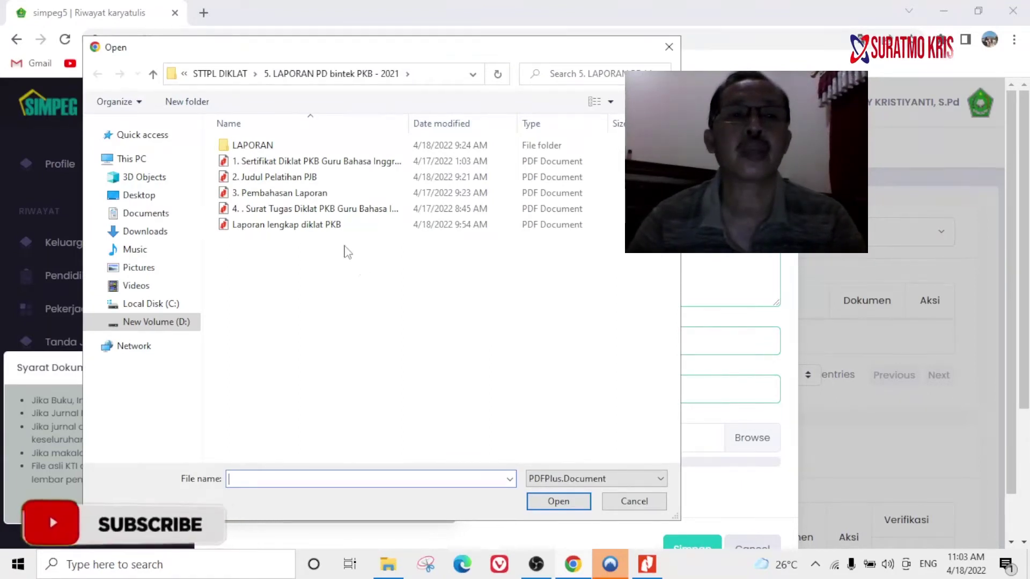
click(153, 74)
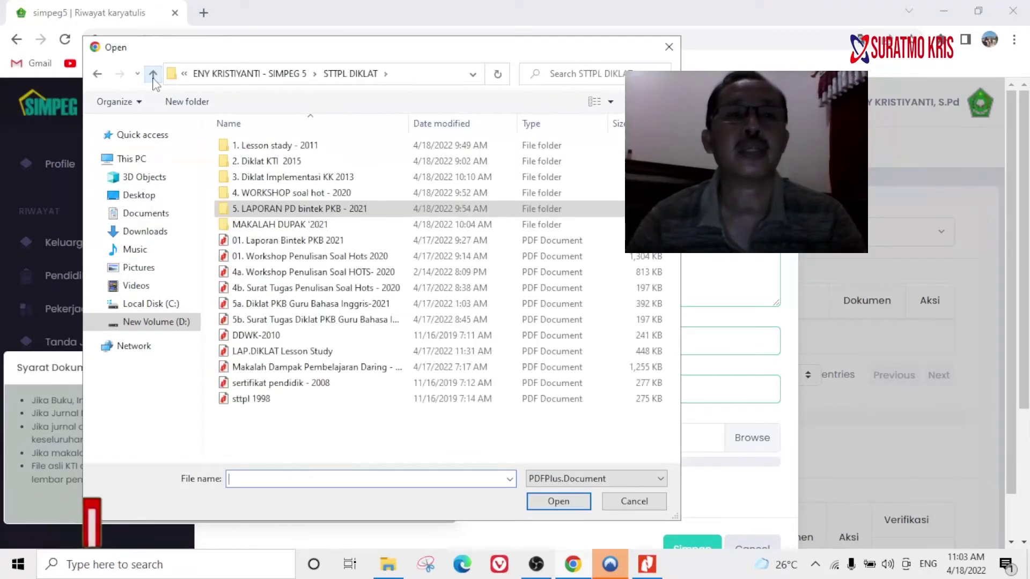
double_click(290, 225)
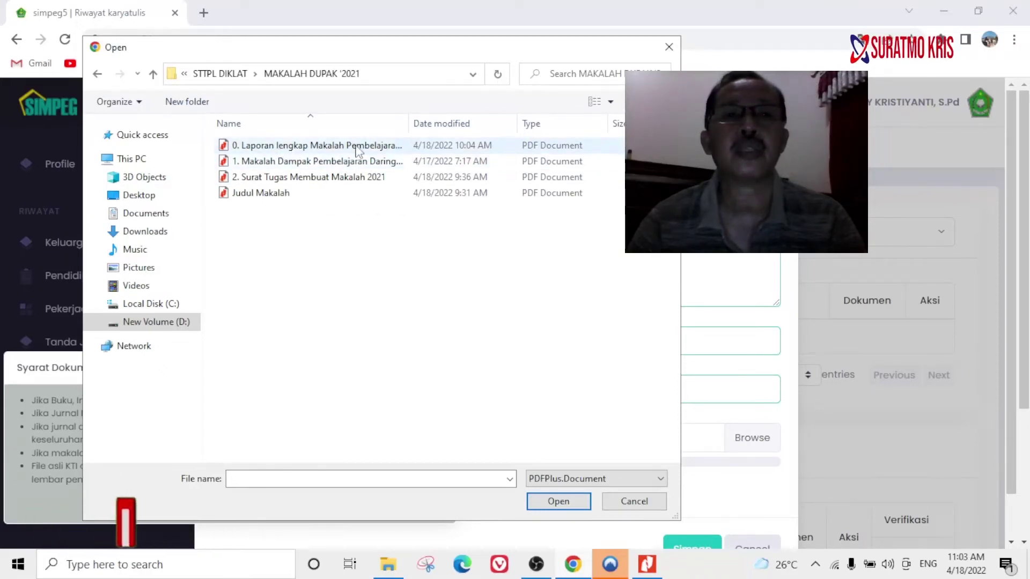
click(649, 565)
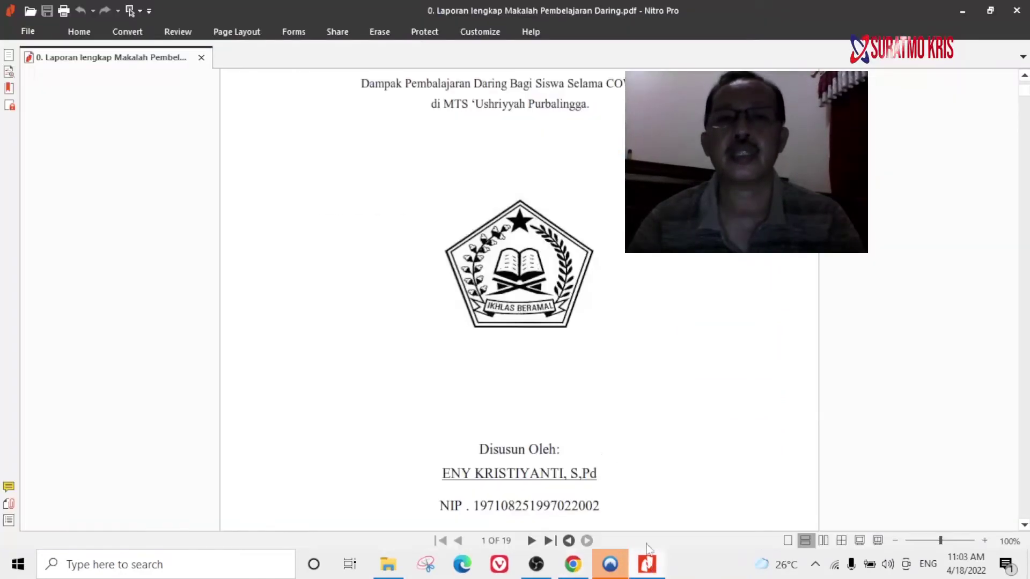
Scroll the Laporan lengkap Makalah Pembelajaran Daring PDF from its cover to the page-6 table of contents.
scroll(504, 150, down, 10)
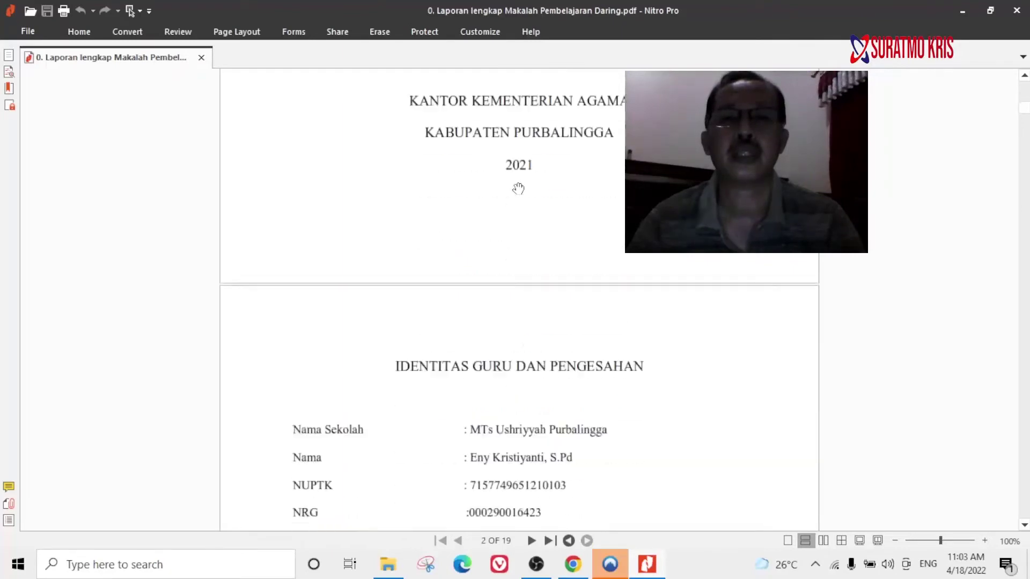
scroll(520, 199, down, 6)
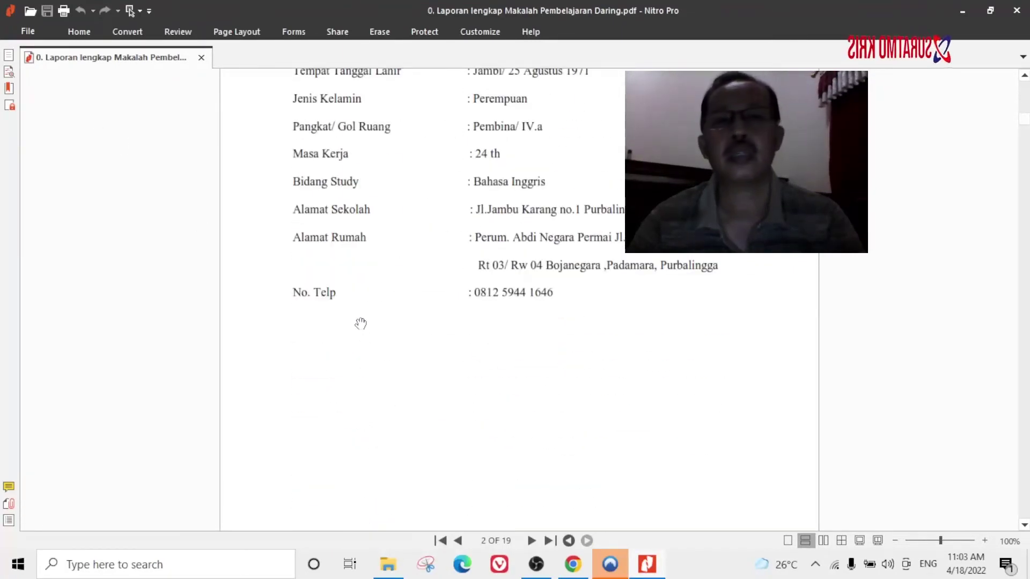
scroll(360, 325, up, 15)
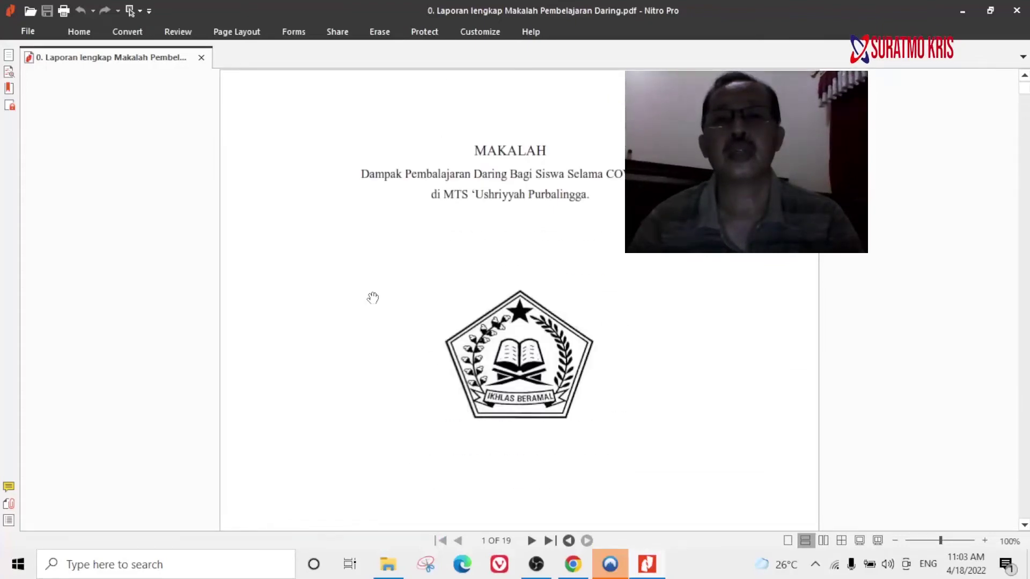
scroll(372, 298, down, 20)
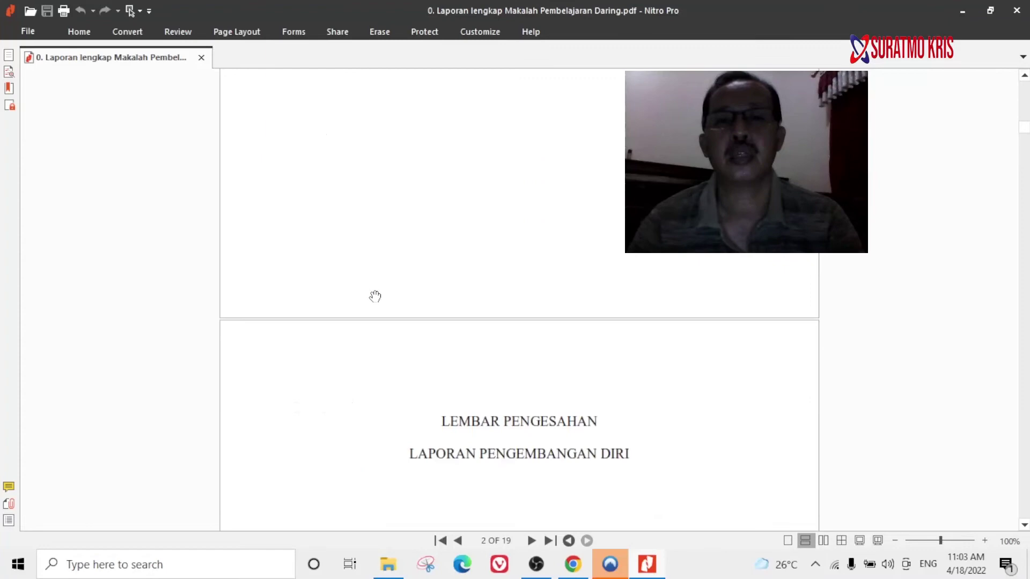
scroll(373, 296, down, 5)
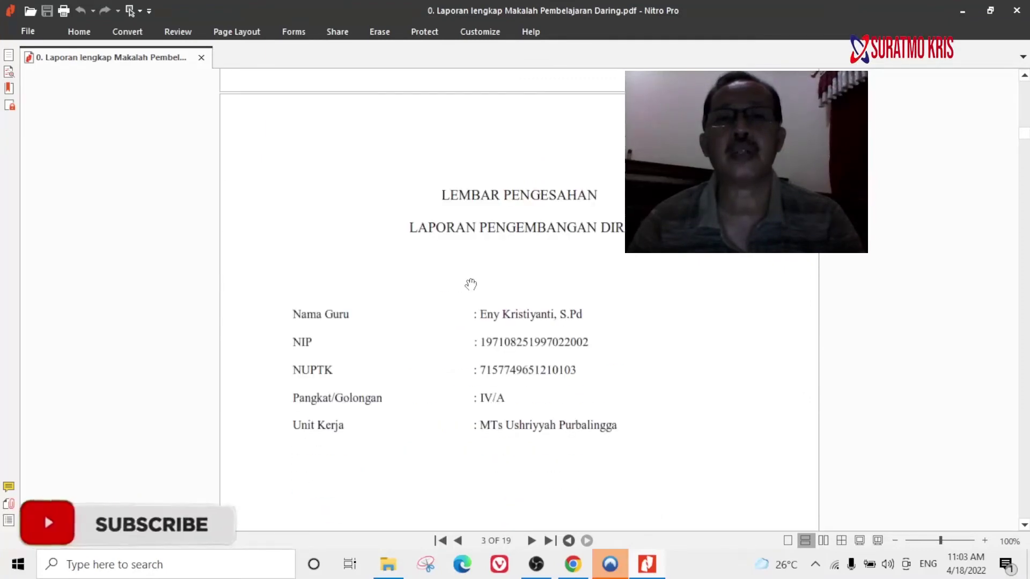
scroll(471, 284, down, 4)
scroll(470, 284, down, 18)
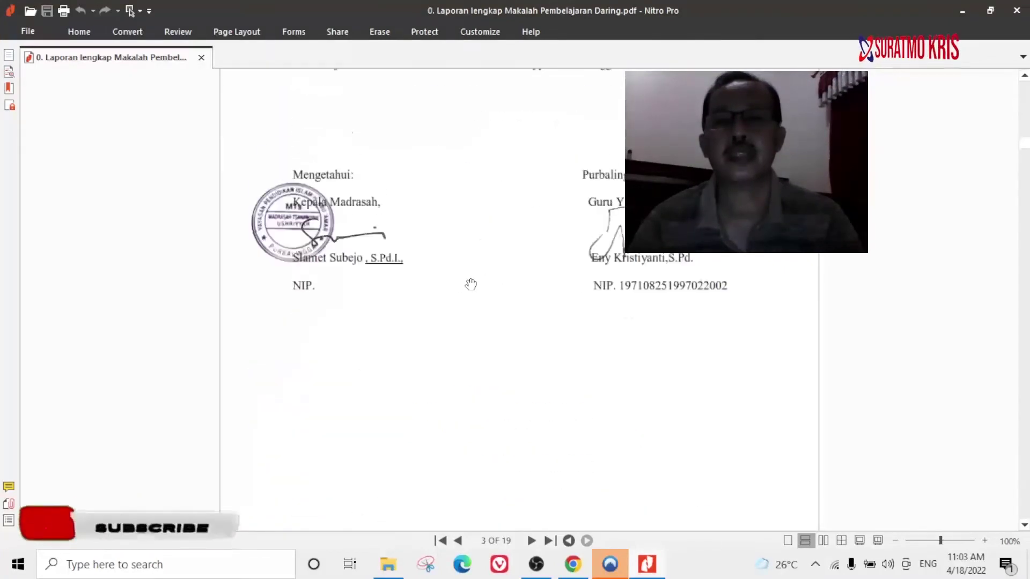
scroll(470, 279, up, 1)
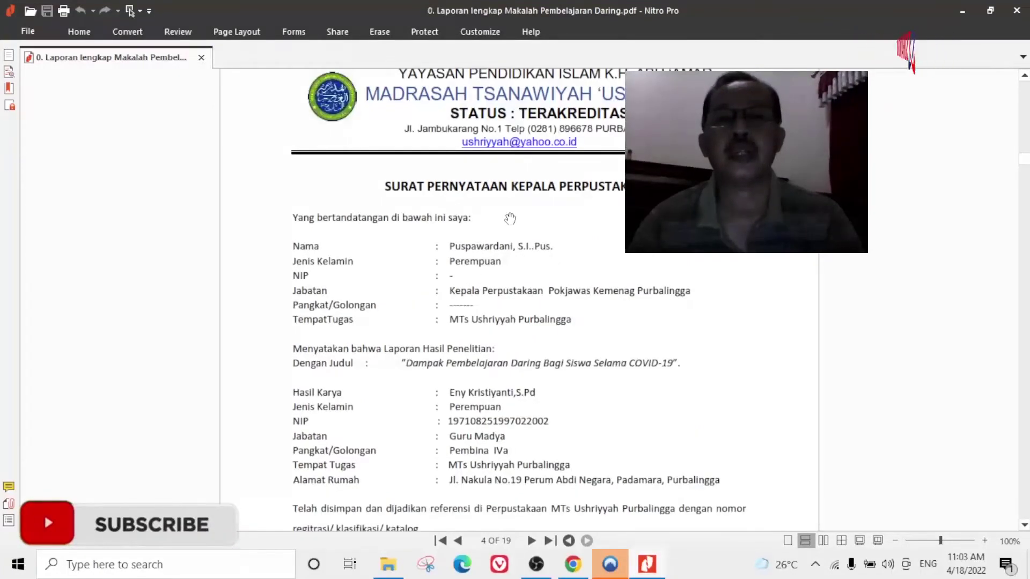
scroll(547, 228, down, 15)
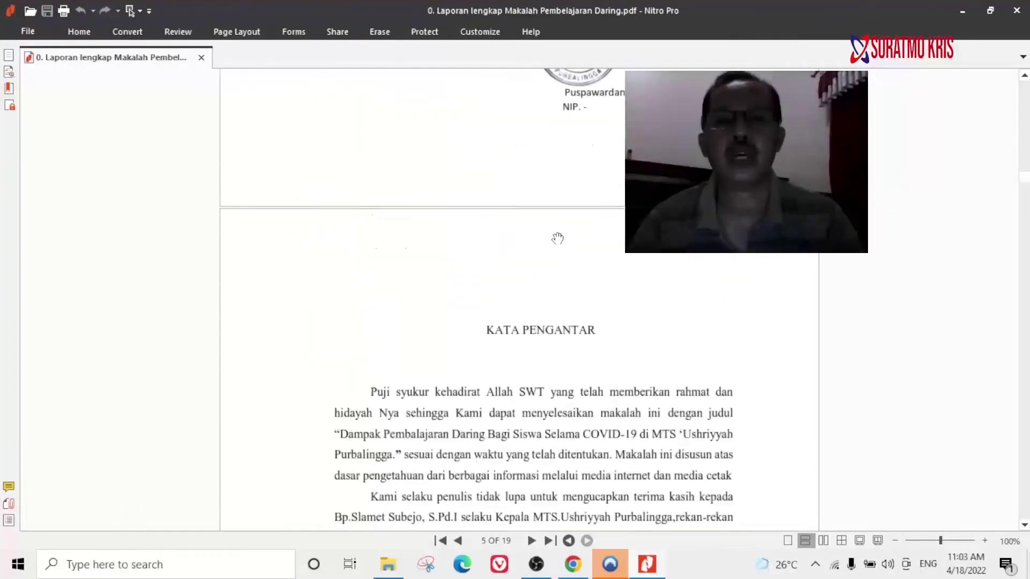
scroll(558, 238, down, 5)
scroll(427, 276, down, 8)
scroll(431, 270, down, 14)
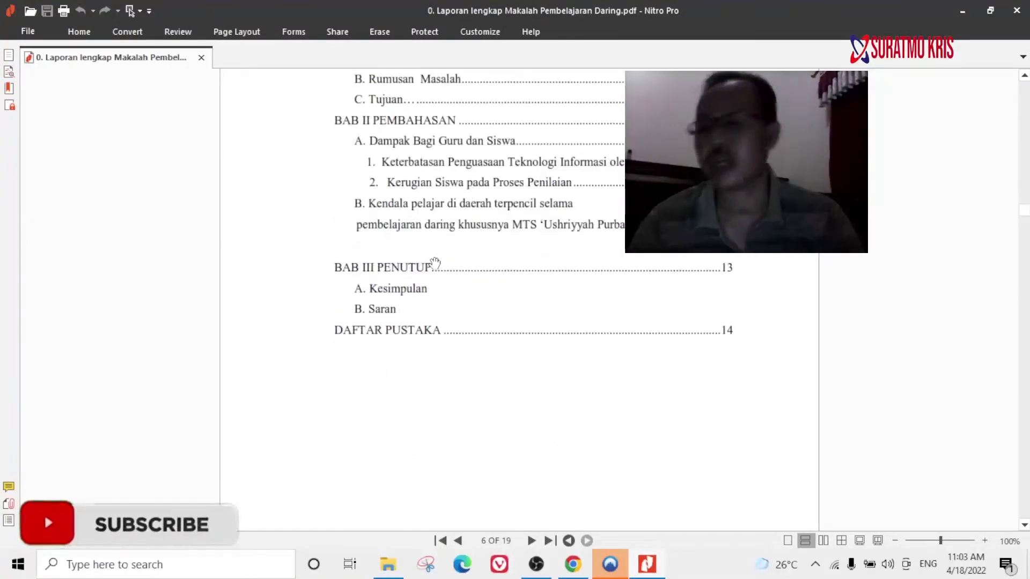
scroll(439, 283, down, 10)
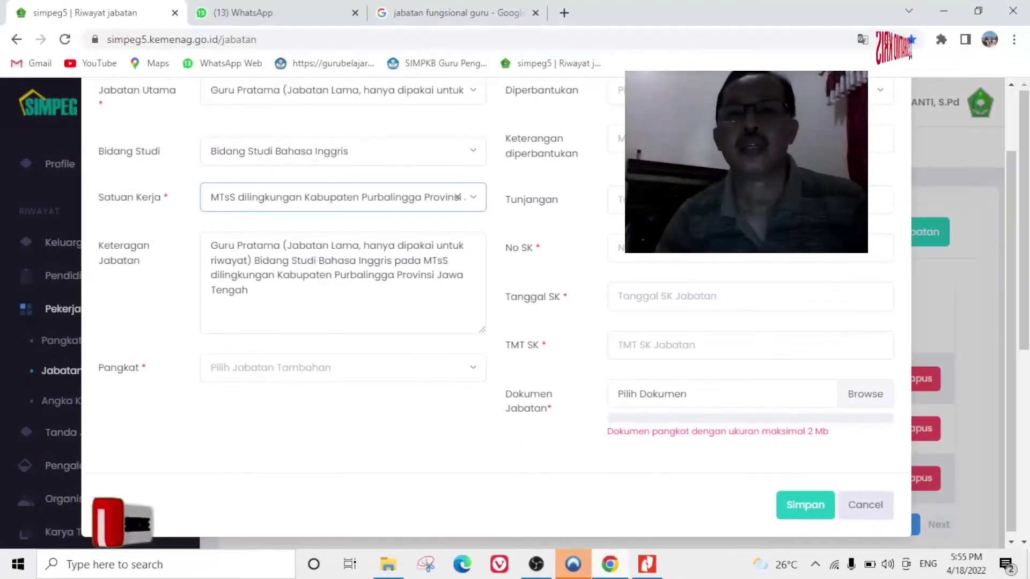
Scroll the Riwayat jabatan form up and bring SK PNS.pdf to the front in Nitro Pro.
scroll(496, 311, up, 2)
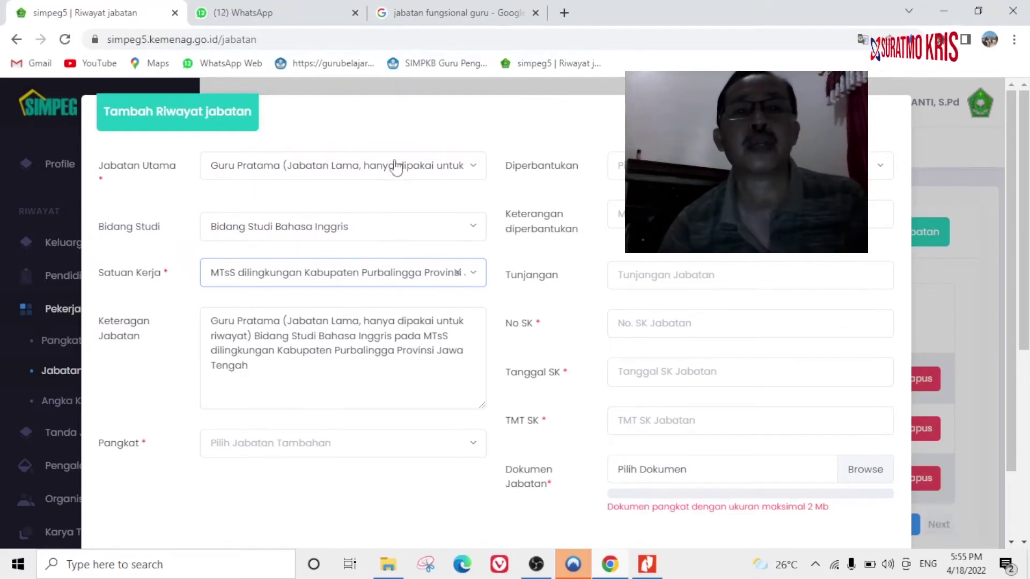
click(648, 564)
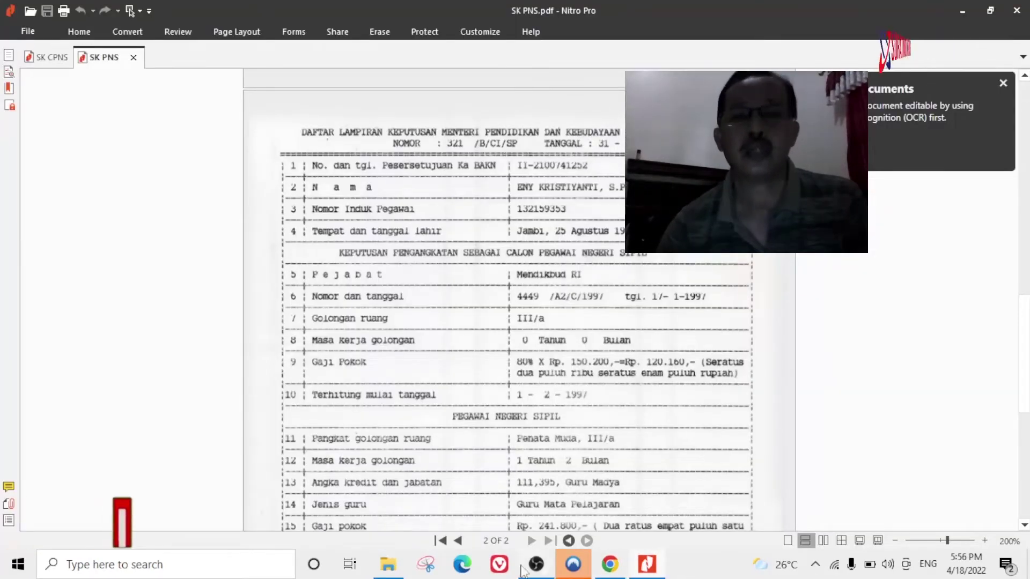
Show Chrome's 'jabatan fungsional guru' image results with the old-to-new teacher rank table.
click(609, 564)
click(464, 21)
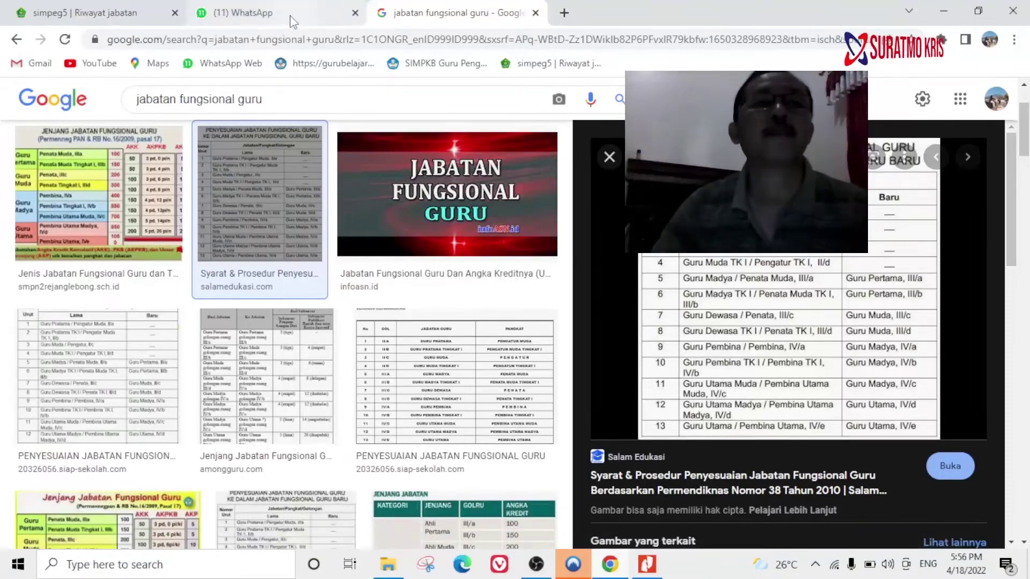
In the Riwayat jabatan form, reselect Bidang Studi Bahasa Inggris and keep the MTsS Purbalingga work unit.
click(106, 15)
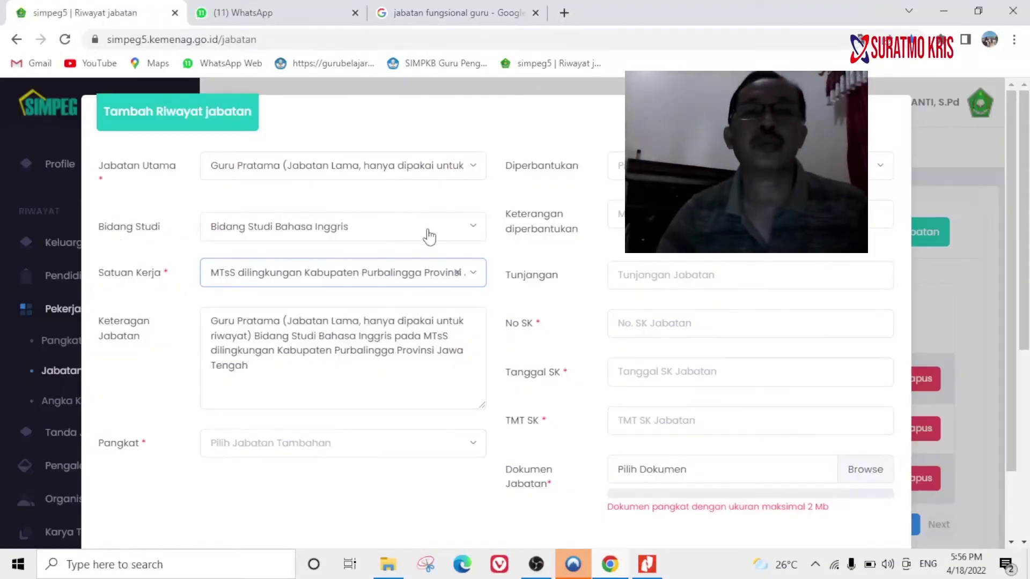
click(452, 232)
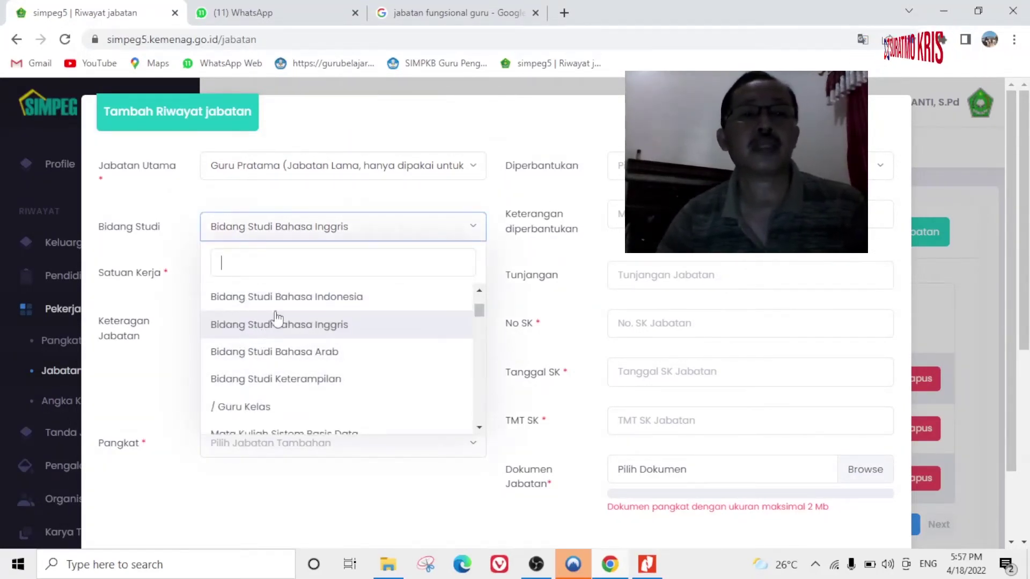
click(169, 284)
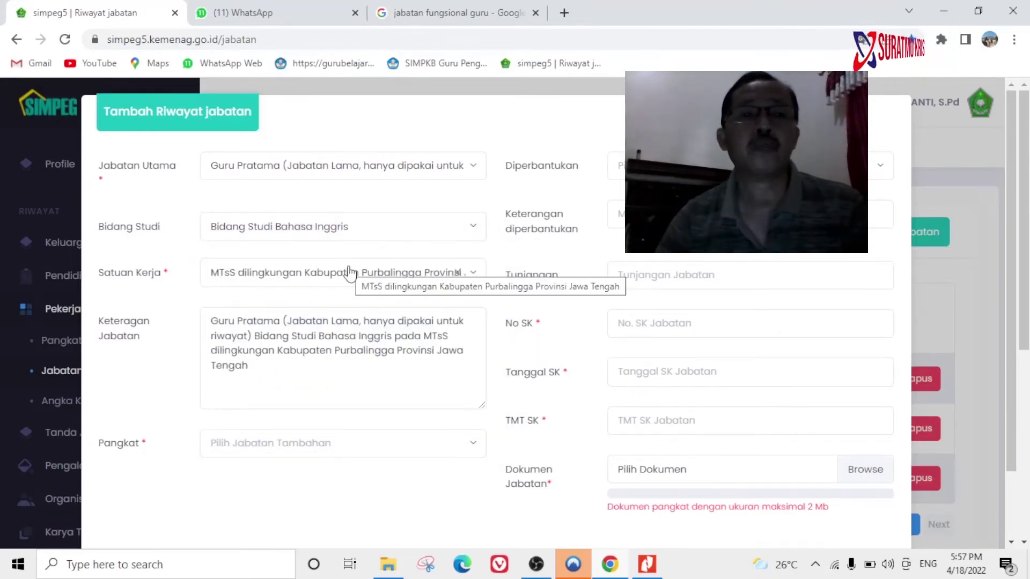
click(331, 278)
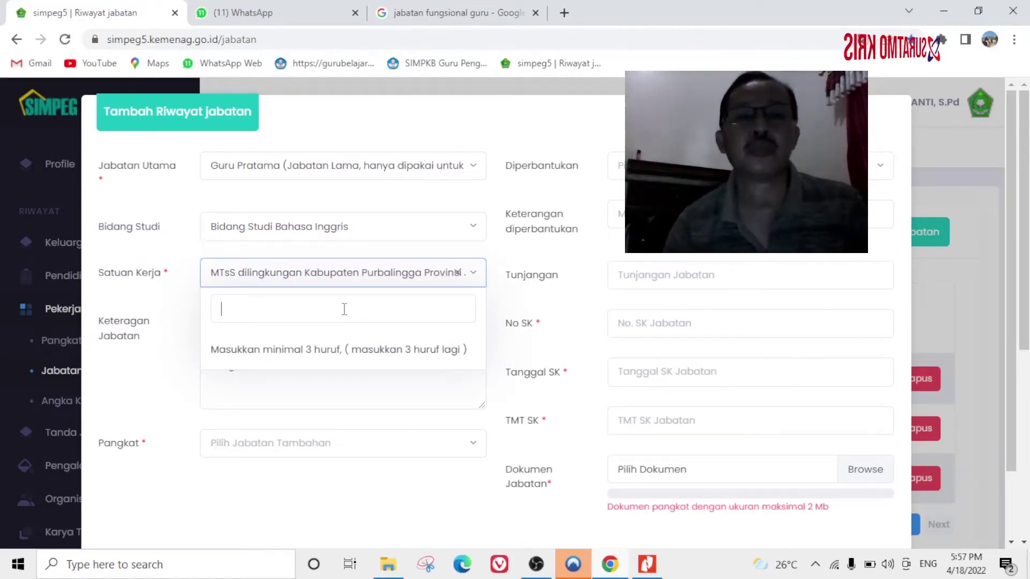
click(410, 280)
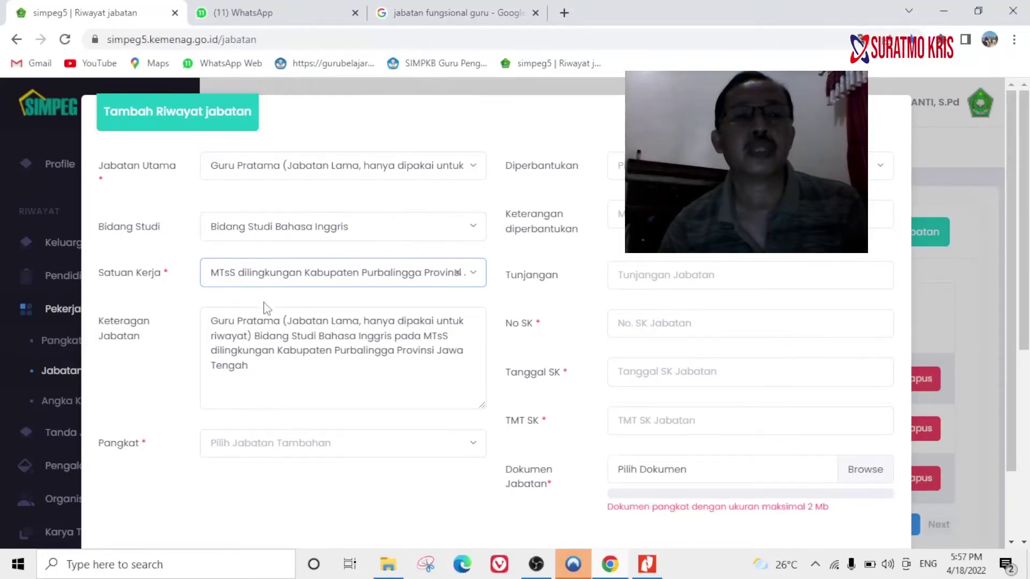
Search the Satuan Kerja list for 'mts'.
scroll(266, 309, down, 2)
click(248, 203)
click(249, 204)
click(250, 204)
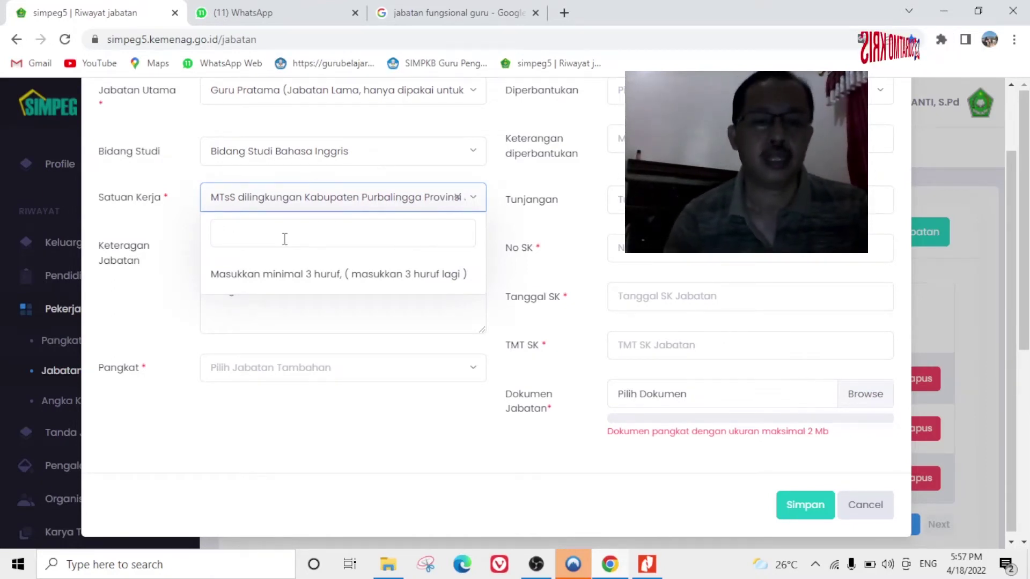
text(mts)
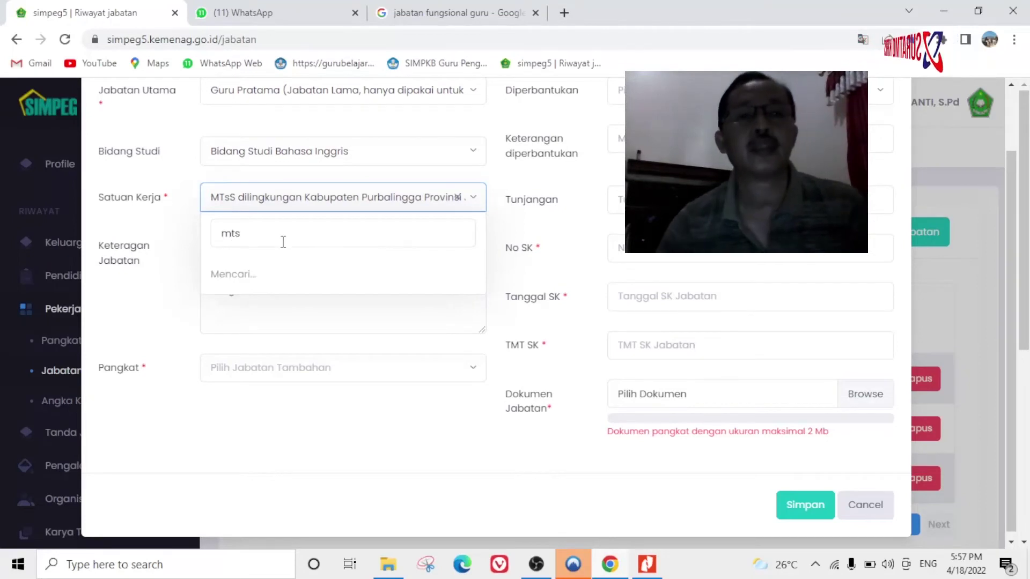
scroll(276, 300, down, 3)
scroll(276, 300, down, 3)
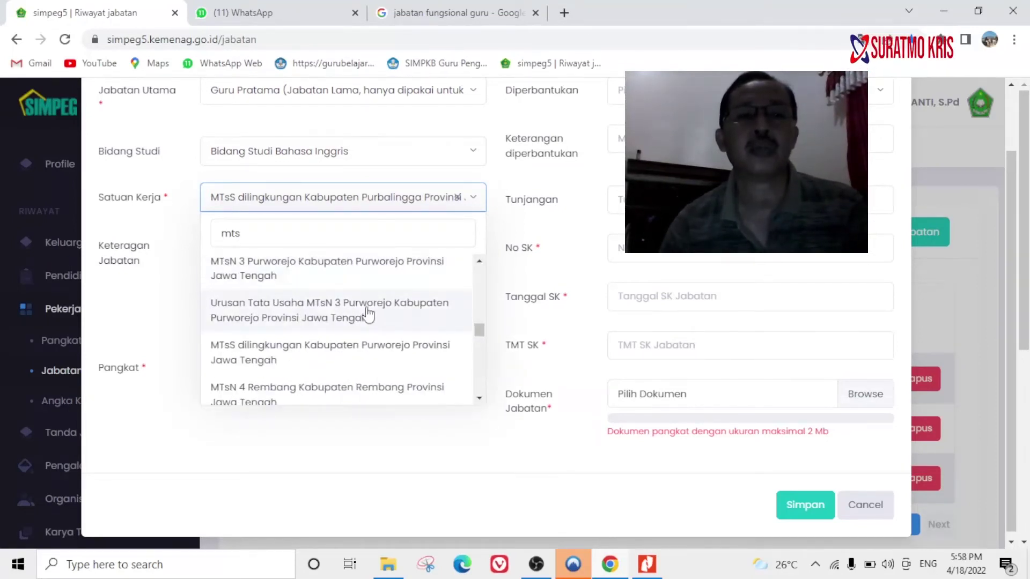
scroll(368, 283, up, 5)
drag(477, 328, 490, 333)
Select 'MTsS dilingkungan Kabupaten Purbalingga Provinsi Jawa Tengah' from the search results.
scroll(397, 330, down, 8)
scroll(397, 334, down, 5)
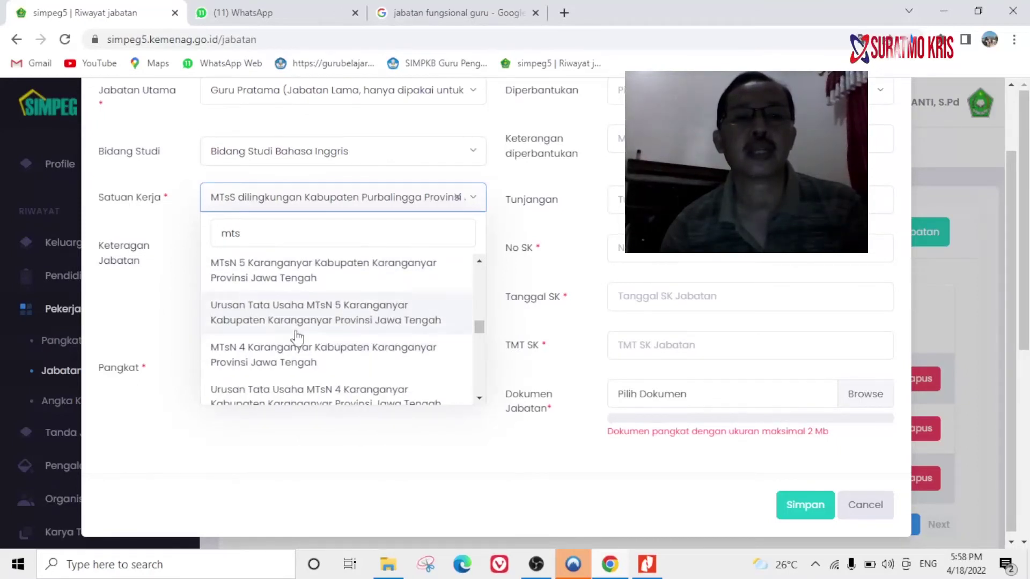
scroll(343, 340, down, 5)
scroll(365, 343, down, 8)
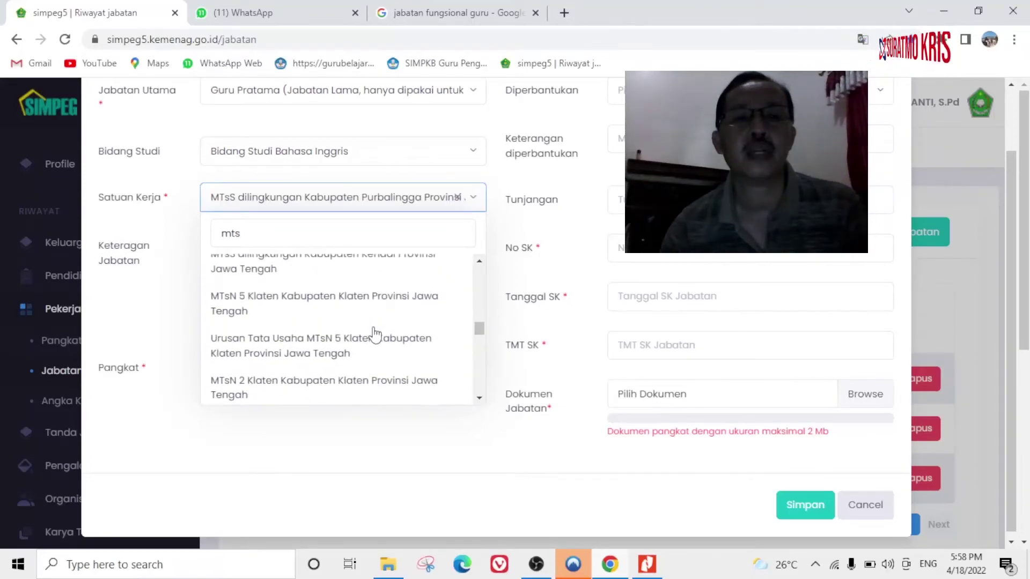
scroll(374, 333, down, 2)
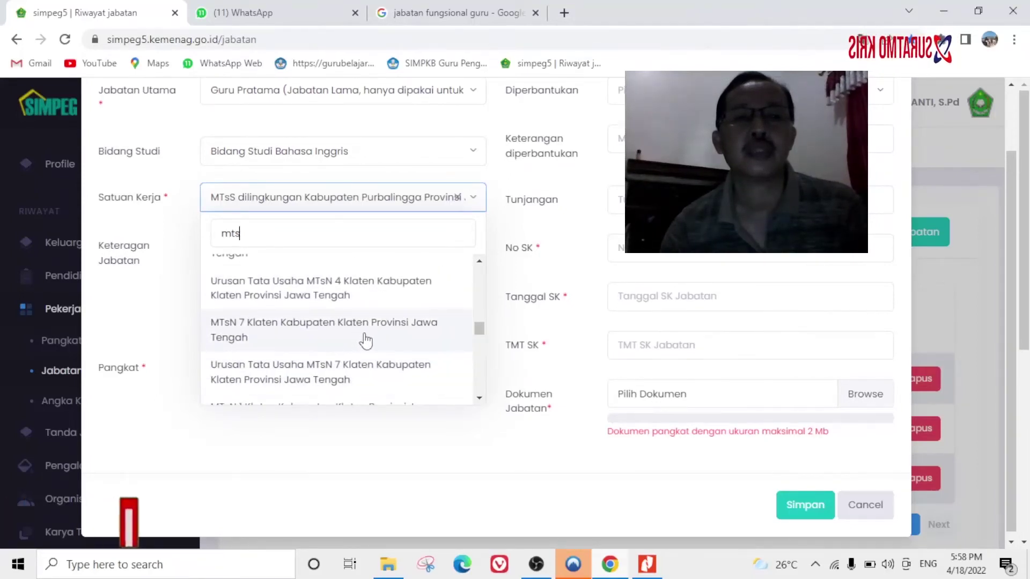
scroll(365, 340, down, 5)
scroll(359, 383, down, 6)
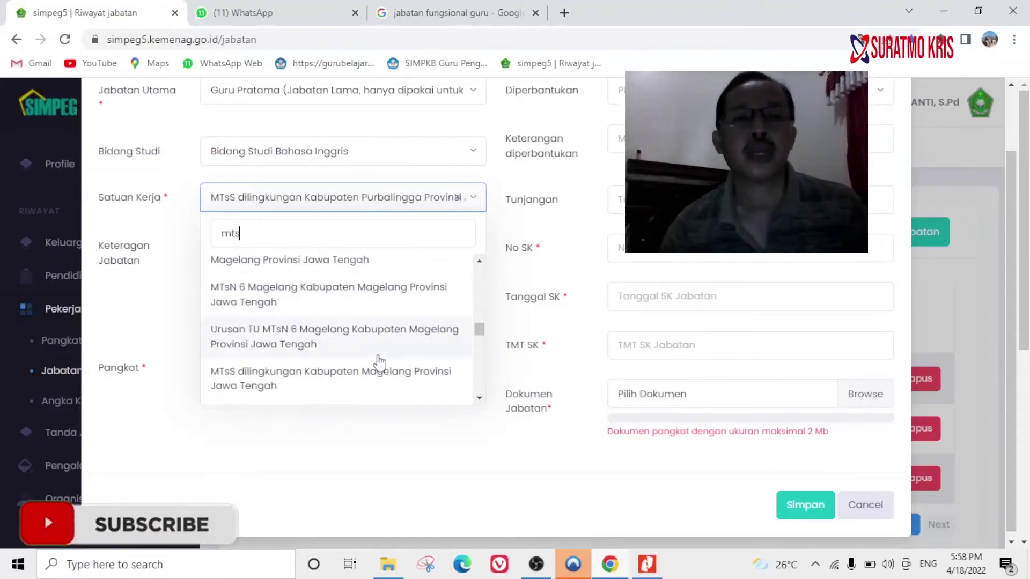
scroll(378, 360, down, 3)
scroll(381, 373, down, 3)
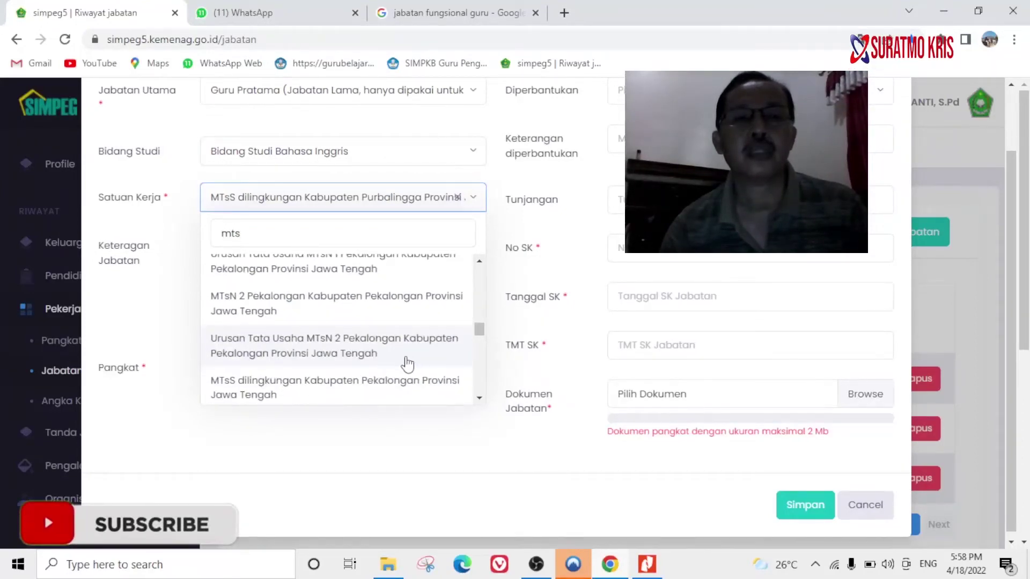
scroll(410, 365, down, 4)
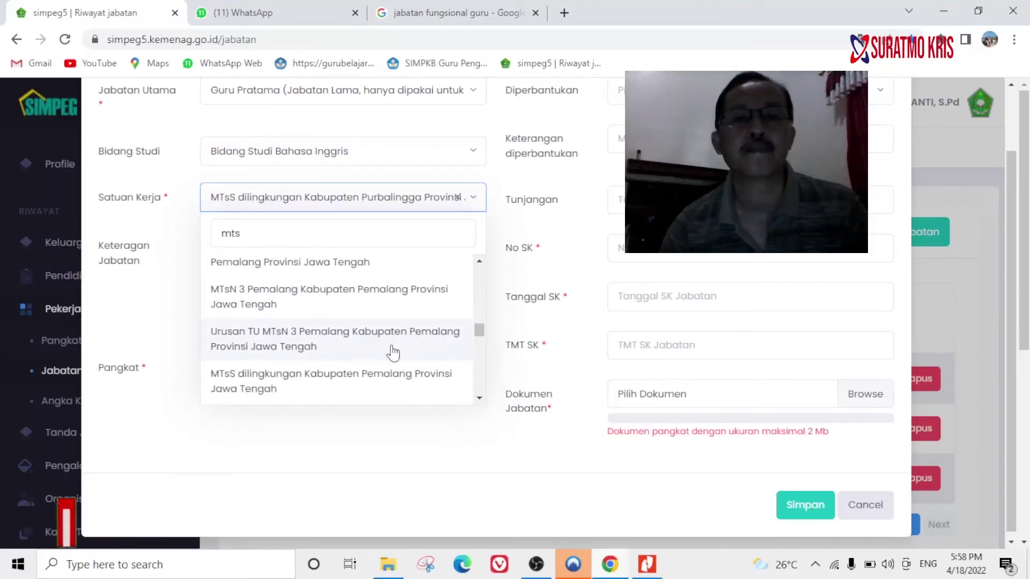
scroll(393, 354, down, 2)
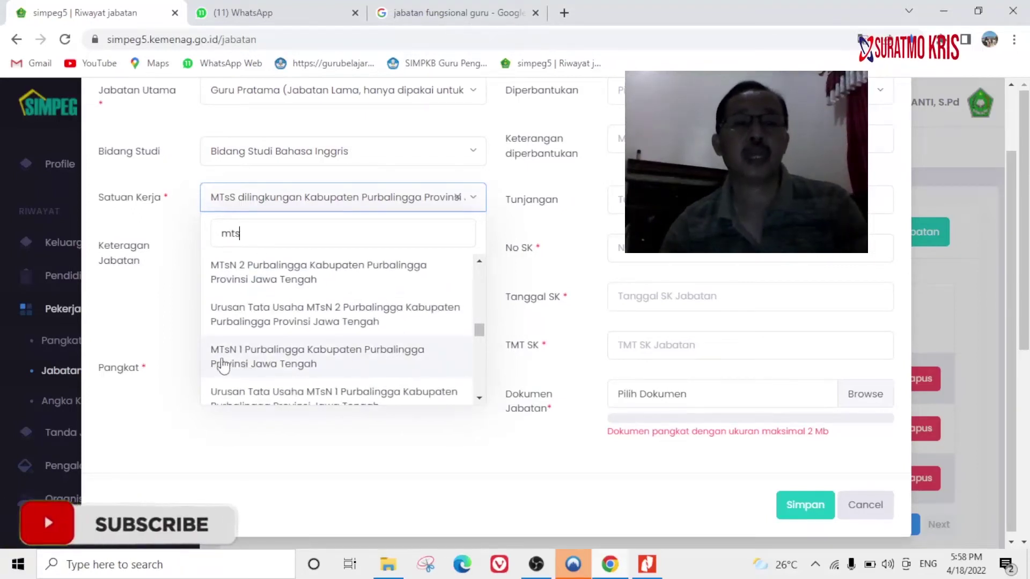
scroll(260, 362, down, 1)
scroll(260, 361, up, 1)
scroll(269, 356, down, 1)
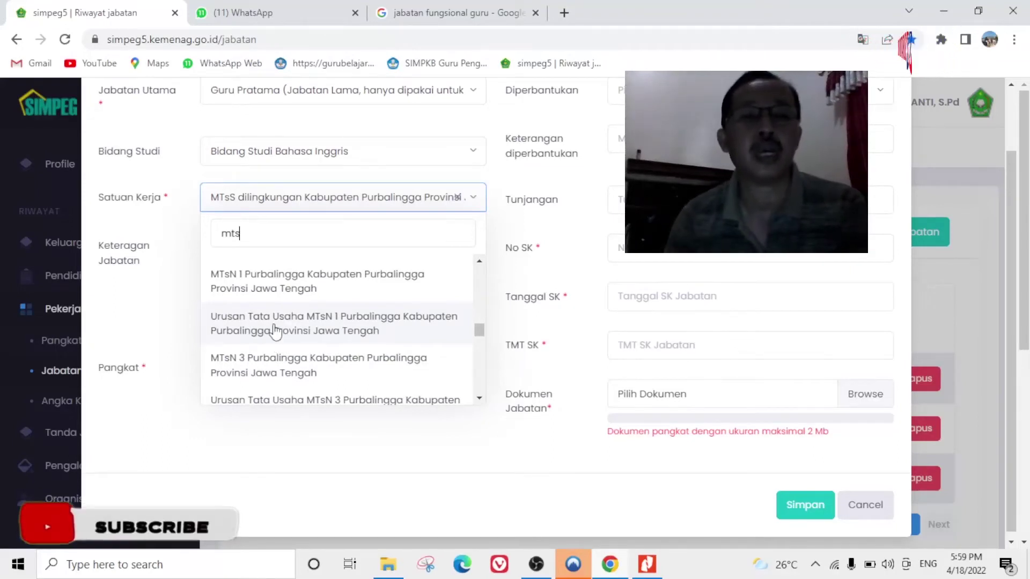
scroll(297, 332, down, 1)
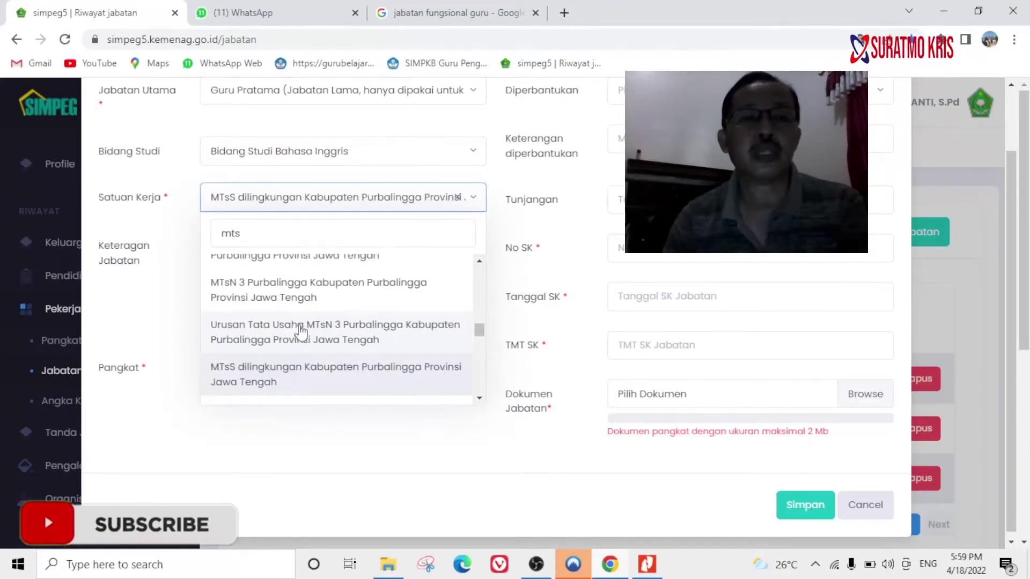
scroll(299, 329, down, 1)
scroll(295, 351, up, 1)
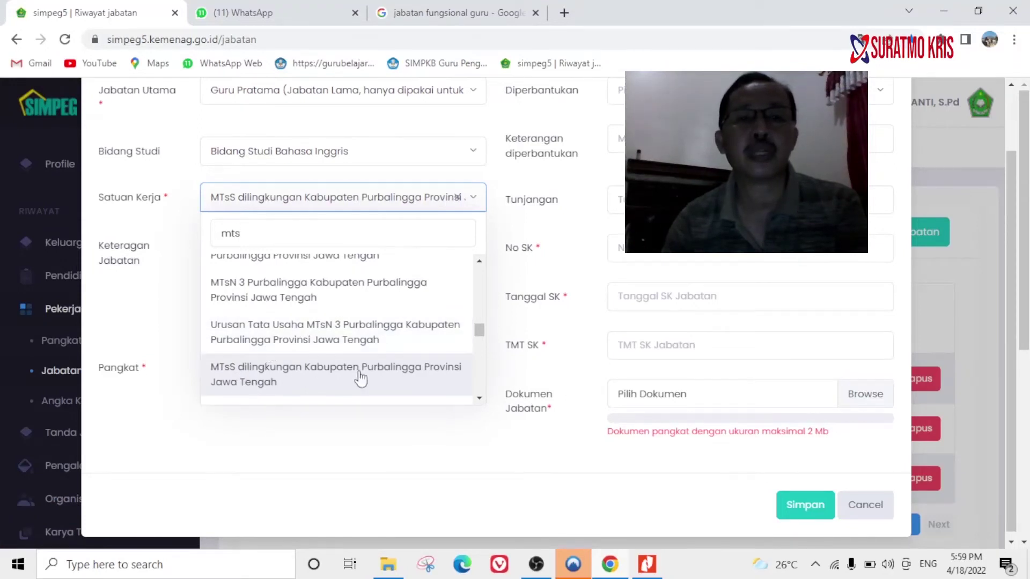
click(269, 376)
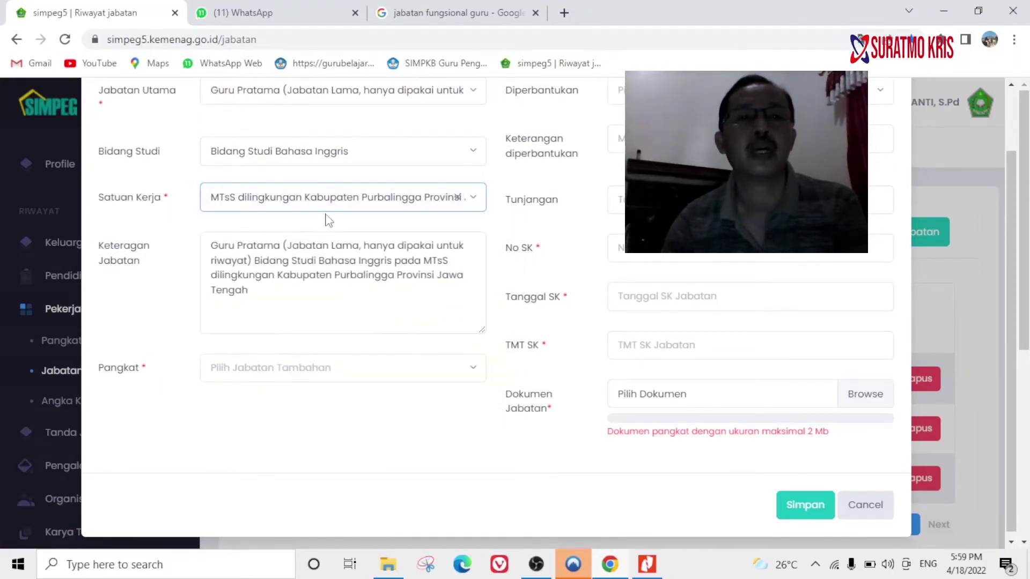
Set the Pangkat to III/a (Penata Muda).
click(141, 330)
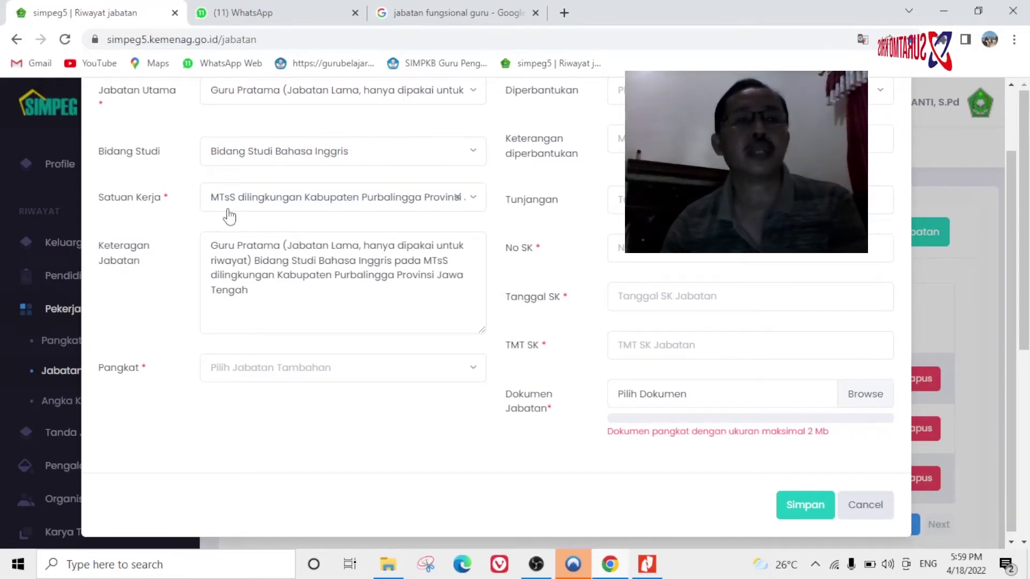
click(232, 379)
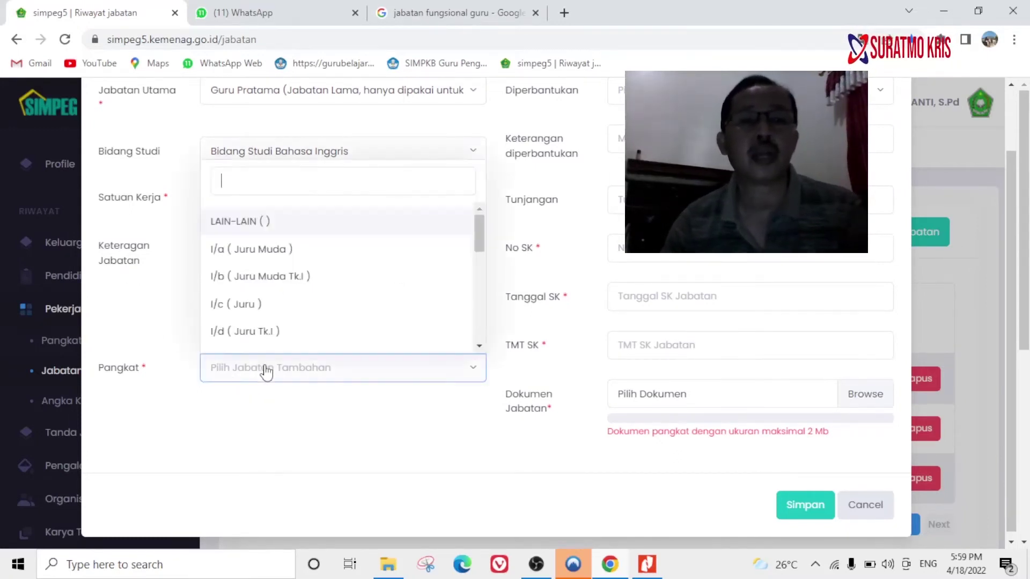
scroll(289, 275, down, 3)
scroll(289, 274, up, 1)
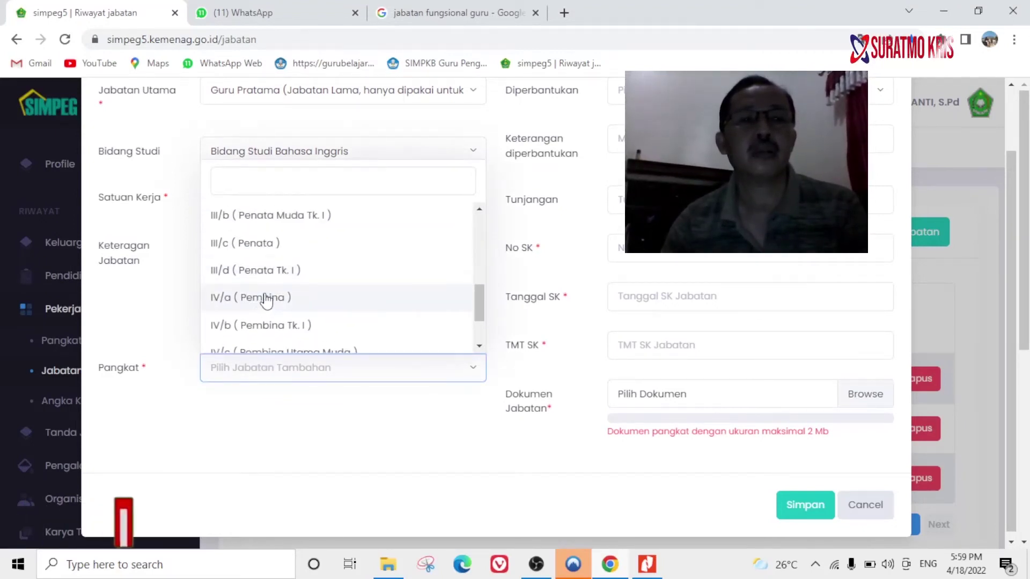
scroll(267, 270, up, 3)
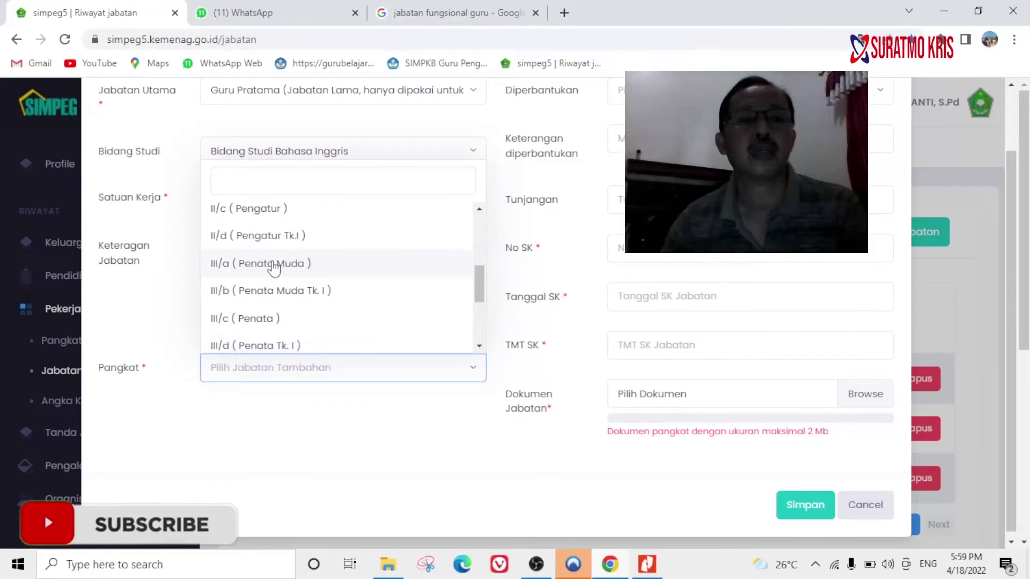
click(265, 266)
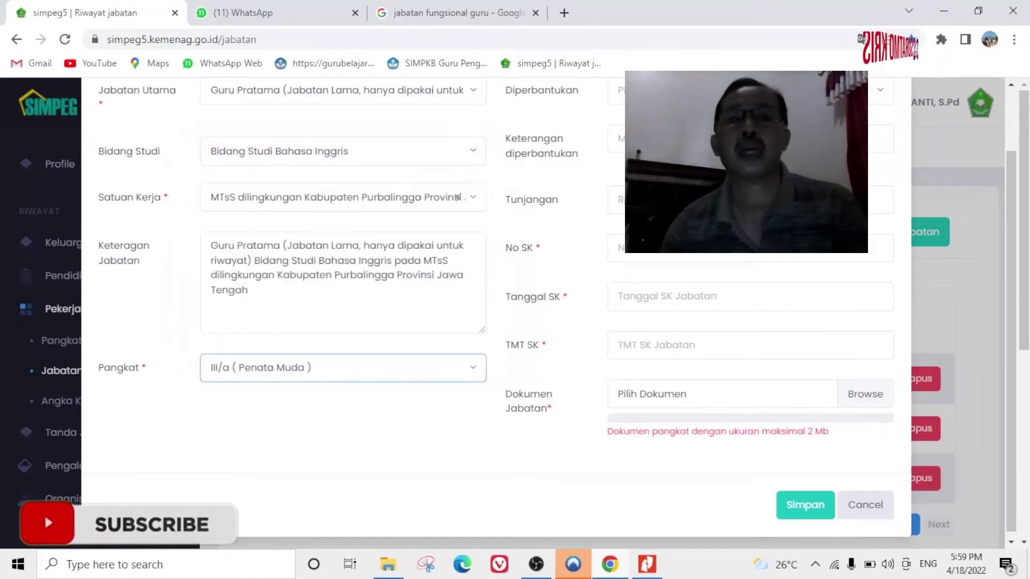
Set the Diperbantukan status to Diperbantukan pd(DPB).
scroll(751, 160, up, 2)
click(751, 165)
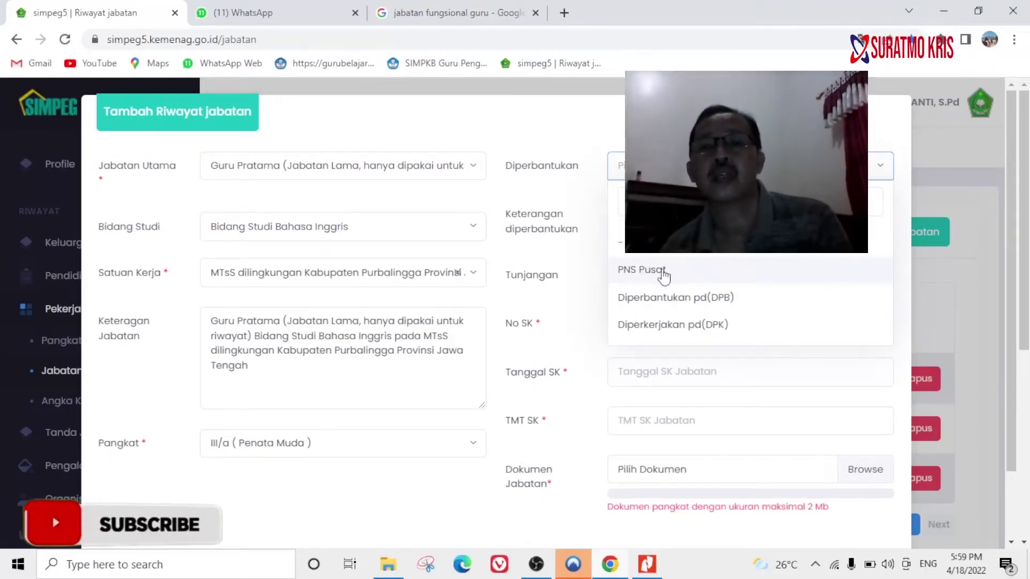
click(681, 298)
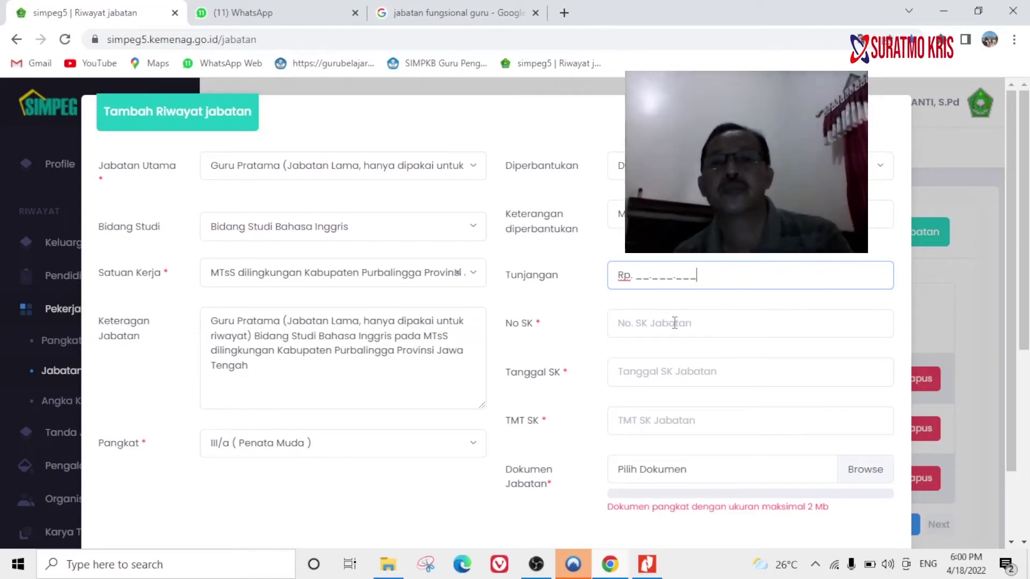
Check the salary and allowance rows 15–21 on SK PNS.pdf page 2, then return to Chrome.
key(alt+Tab)
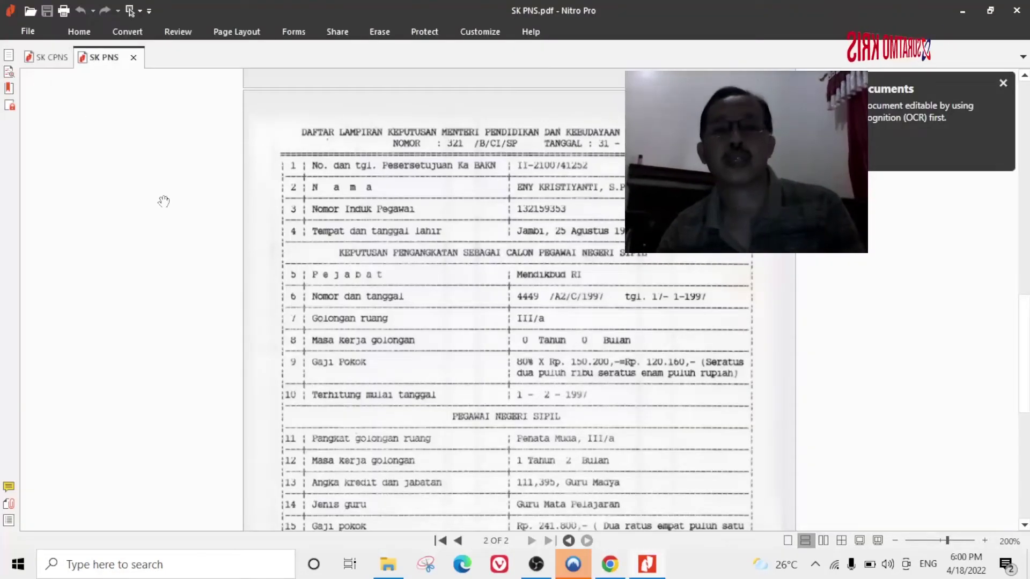
scroll(445, 357, down, 3)
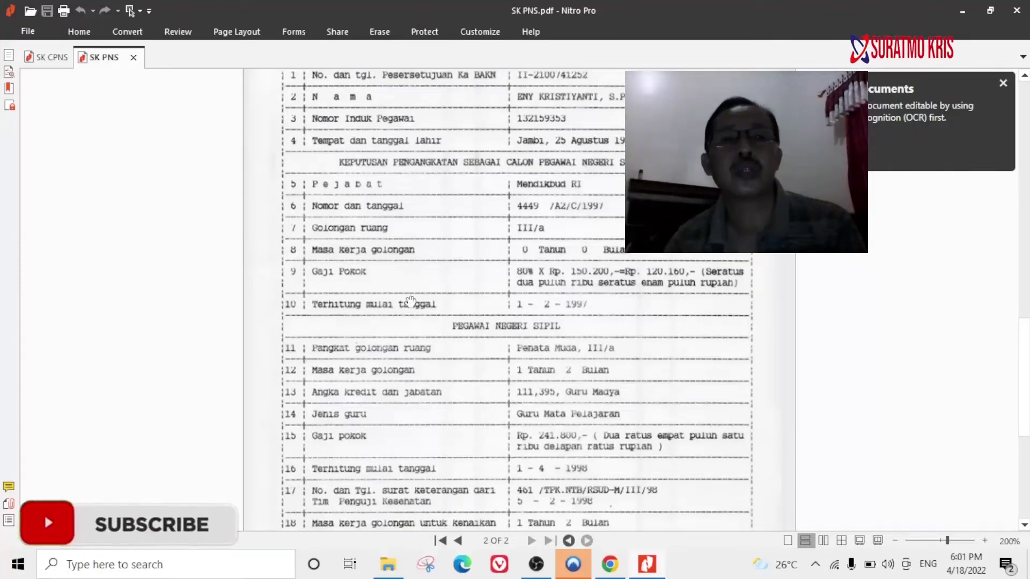
scroll(401, 275, down, 2)
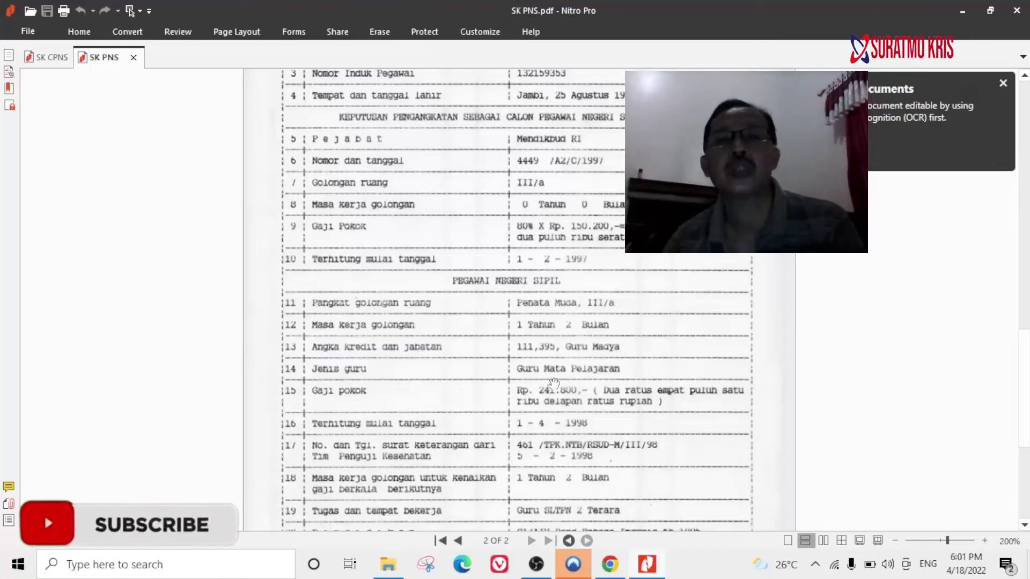
scroll(594, 320, down, 2)
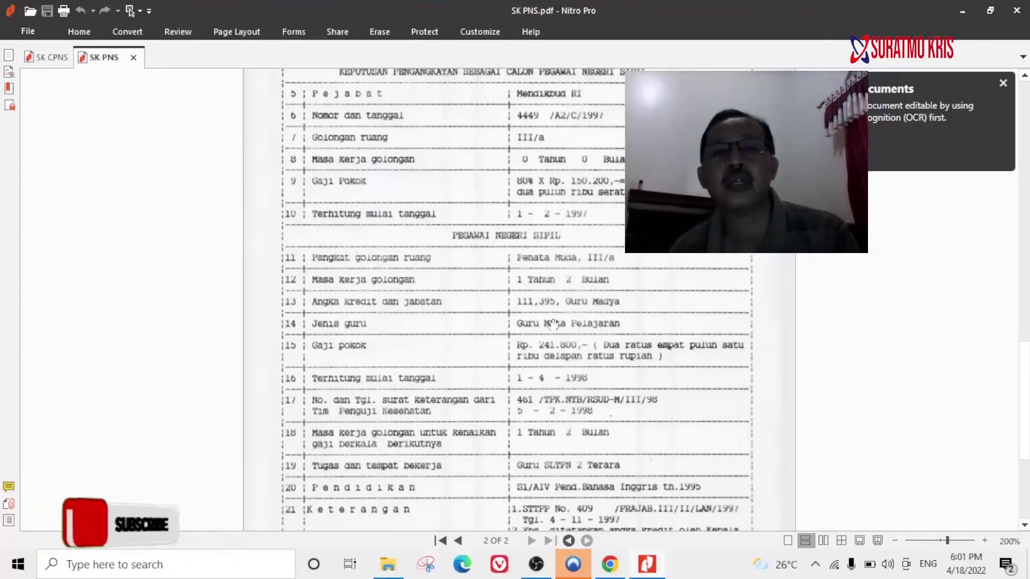
scroll(594, 321, down, 4)
scroll(558, 401, down, 5)
scroll(557, 401, up, 5)
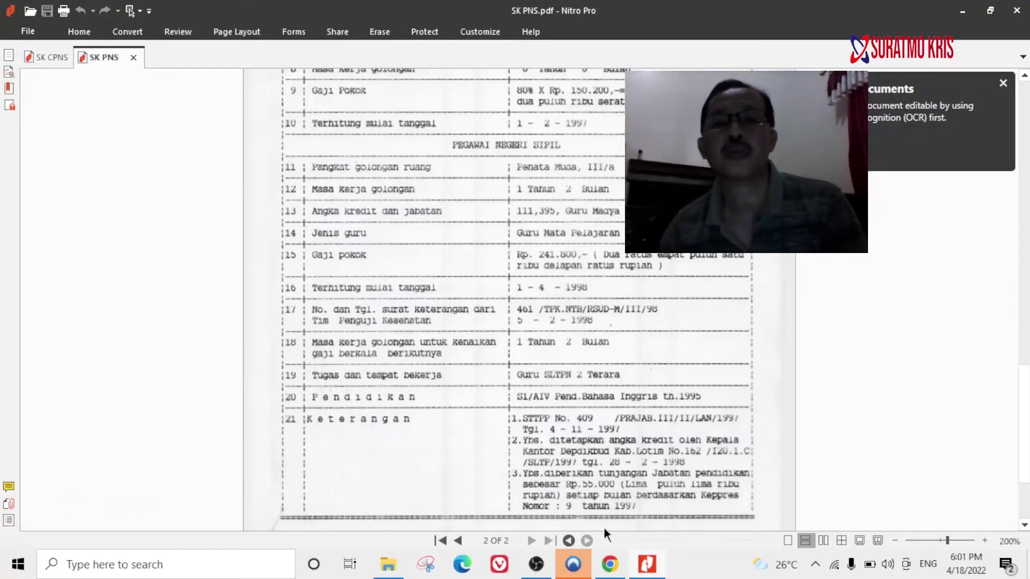
click(620, 567)
Enter 241.000 as the Tunjangan and compare it against SK PNS.pdf.
text(241.)
text(00)
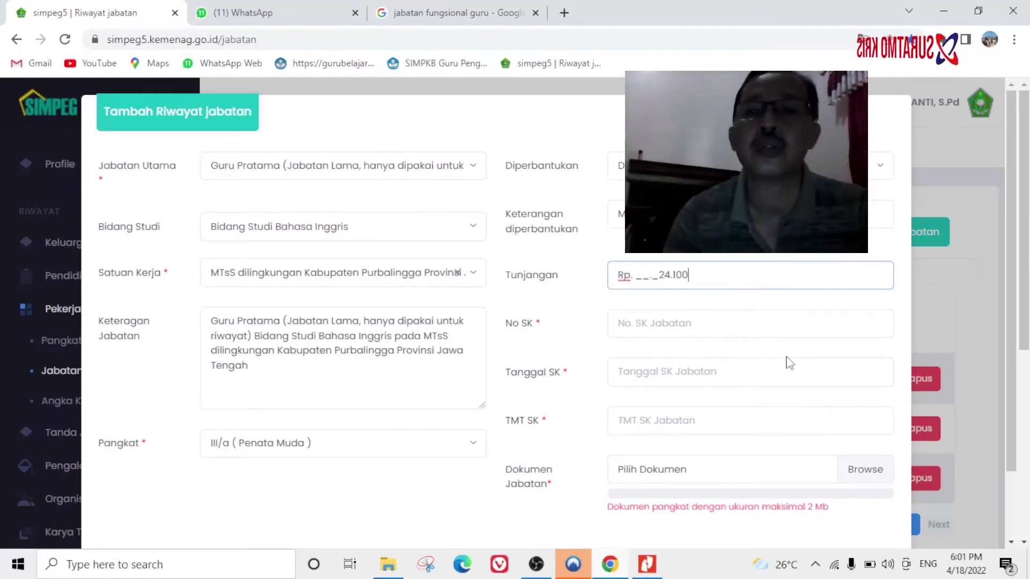
text(0)
click(666, 320)
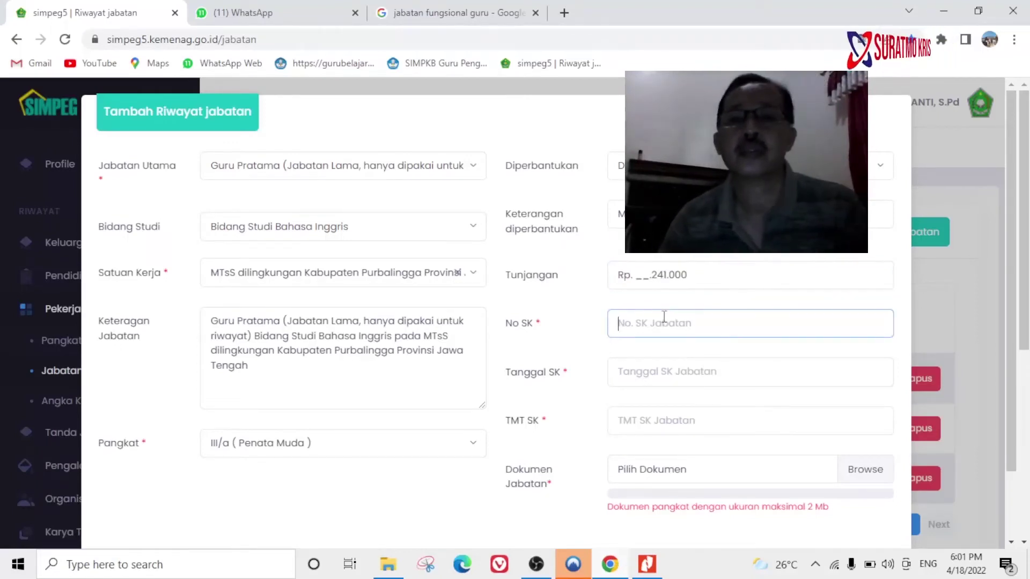
click(647, 564)
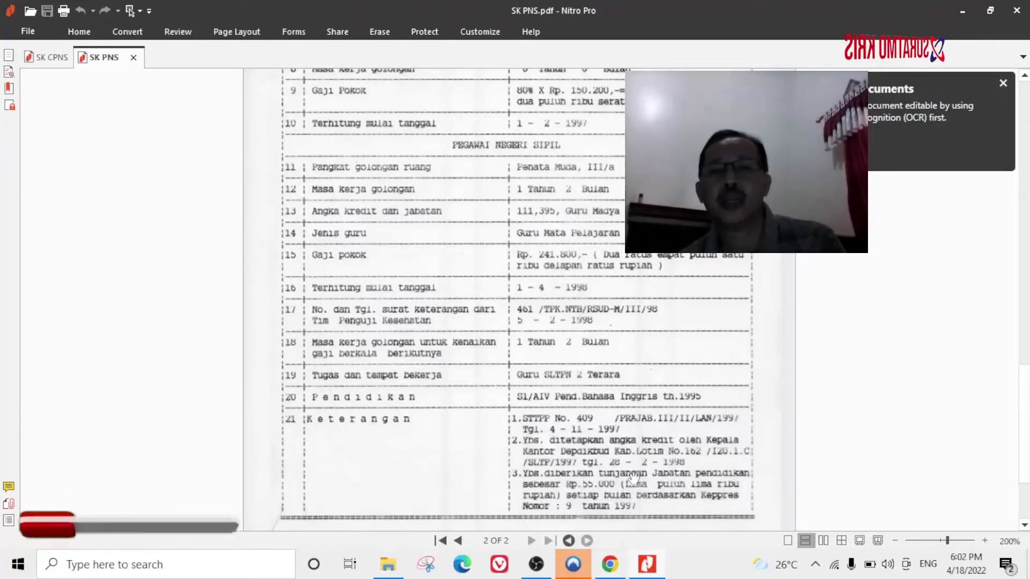
click(610, 564)
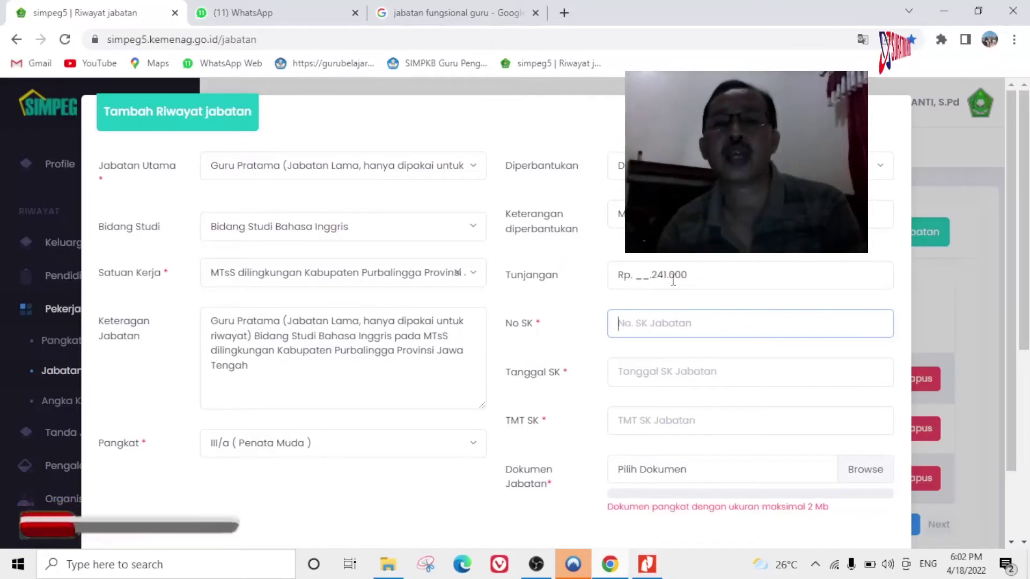
Correct the Tunjangan to 55.000 and consult SK PNS.pdf again before the SK number.
click(661, 275)
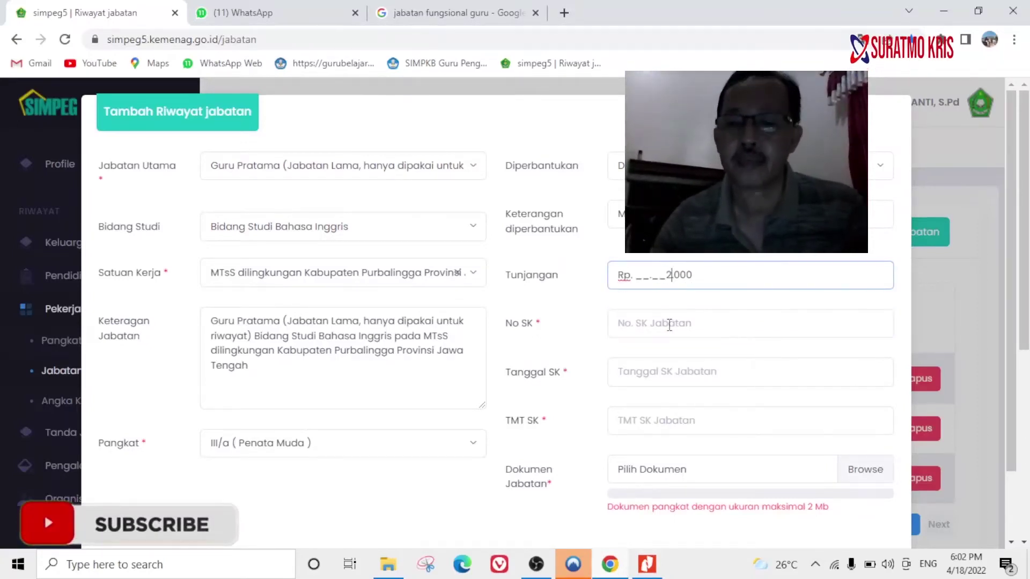
key(BackSpace)
text(55)
click(641, 323)
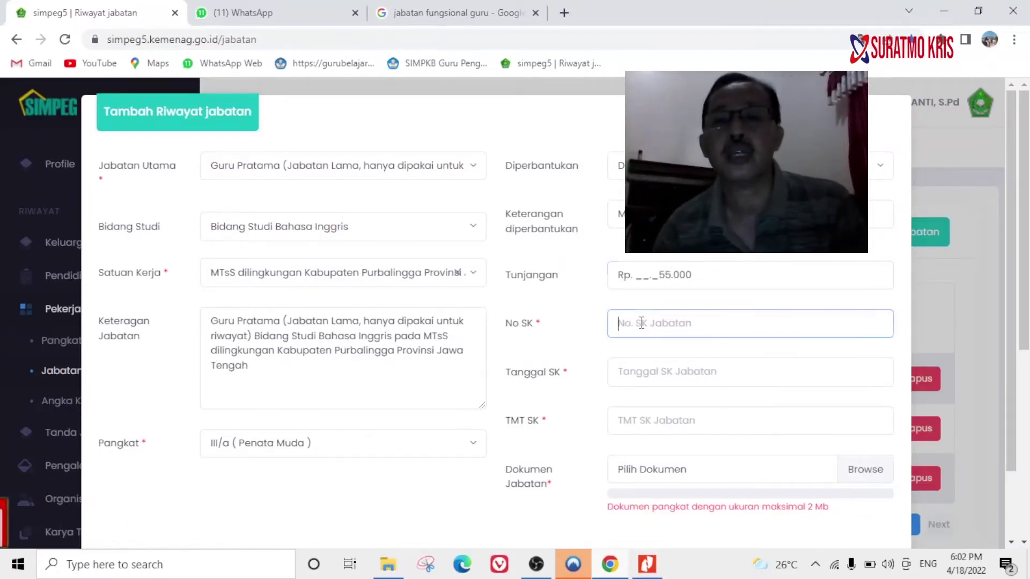
mouse_move(656, 570)
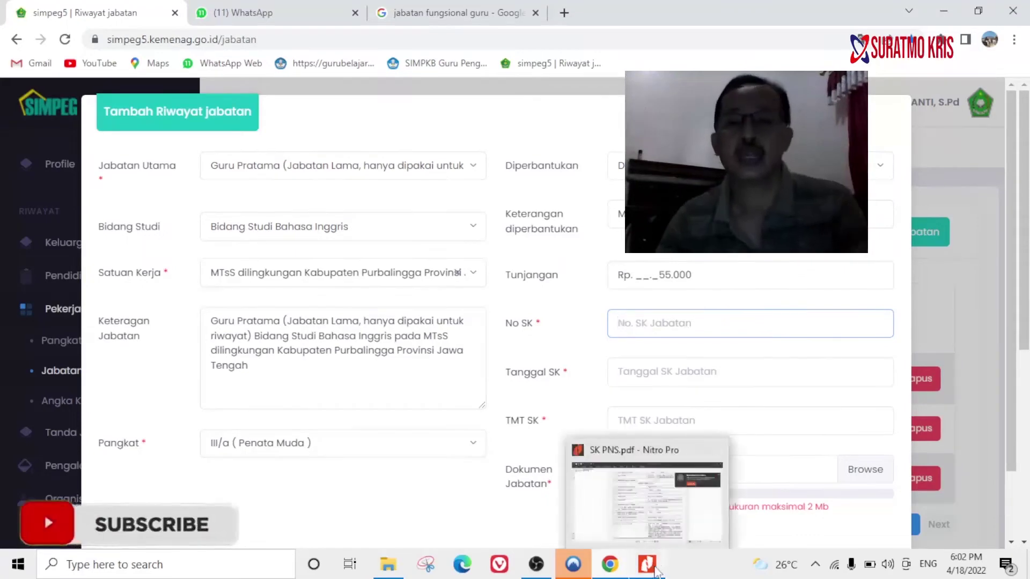
click(650, 573)
scroll(550, 282, down, 10)
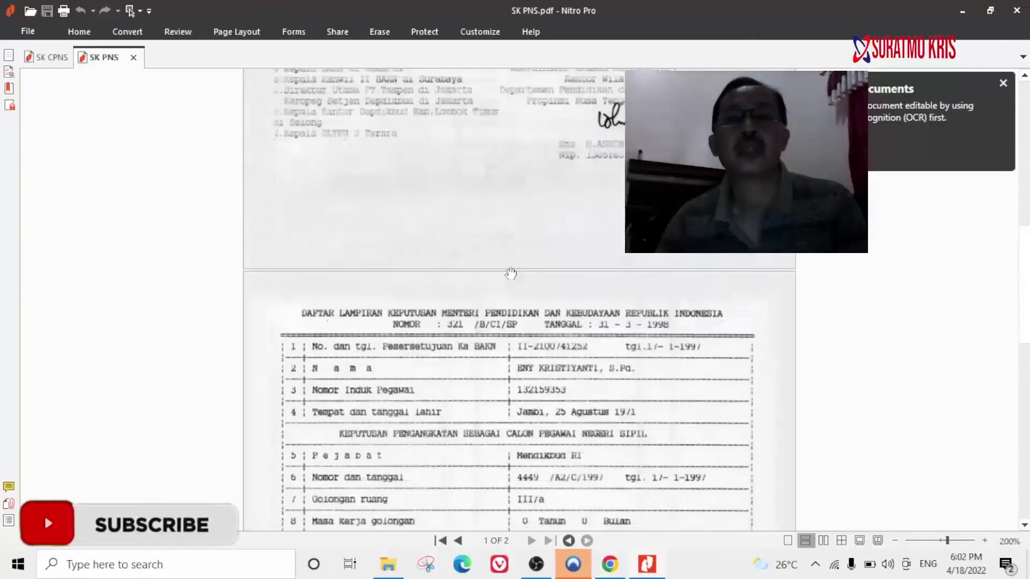
click(609, 564)
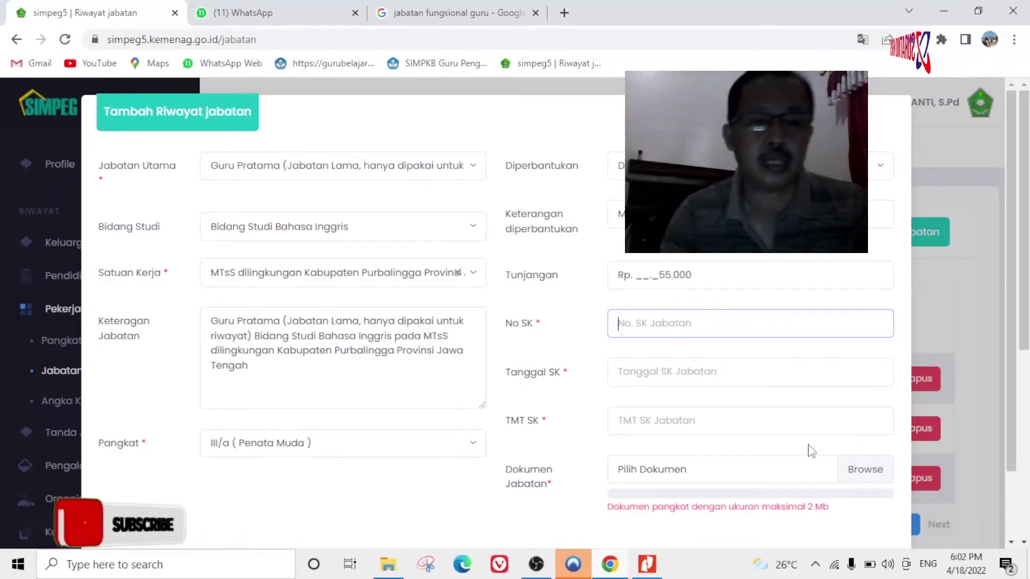
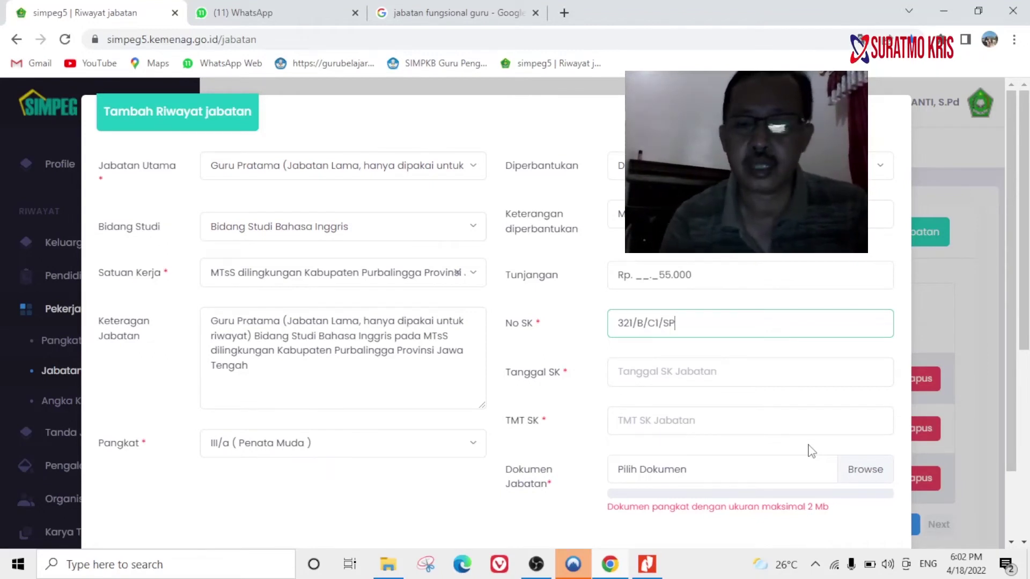
click(692, 371)
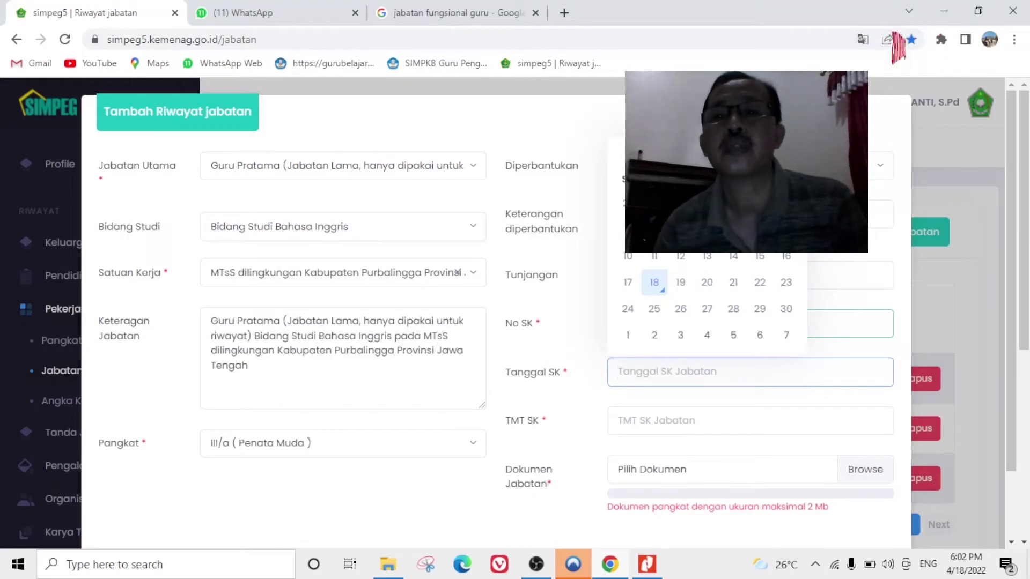
click(706, 155)
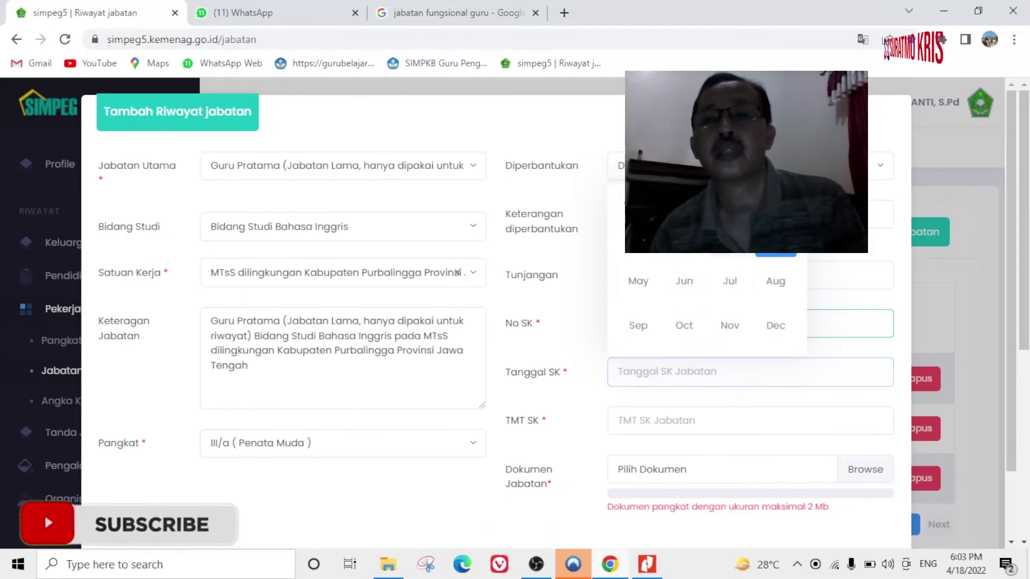
click(729, 236)
click(681, 336)
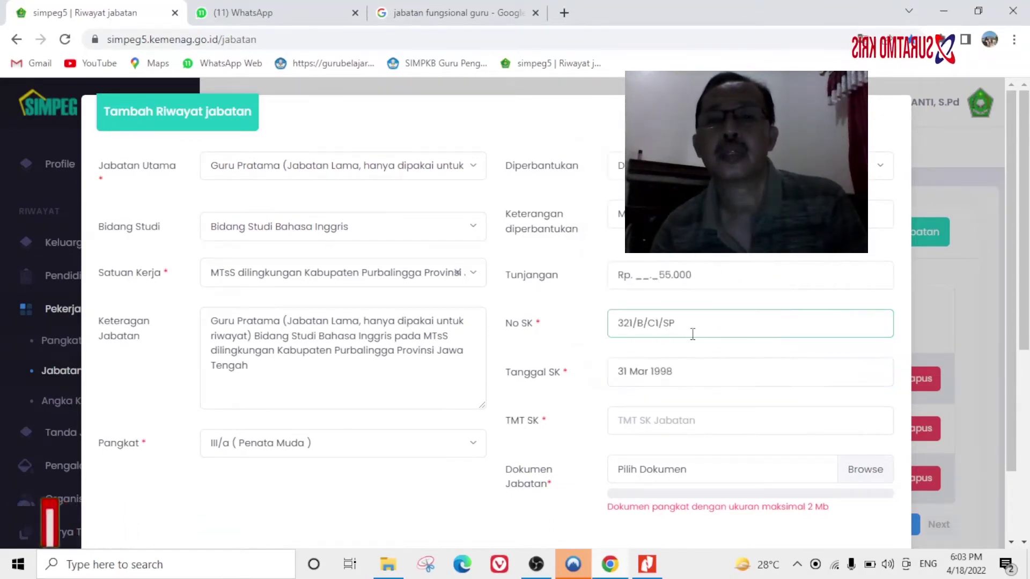
Set TMT SK to 01 Apr 1998 with the date picker.
scroll(697, 365, down, 1)
click(671, 340)
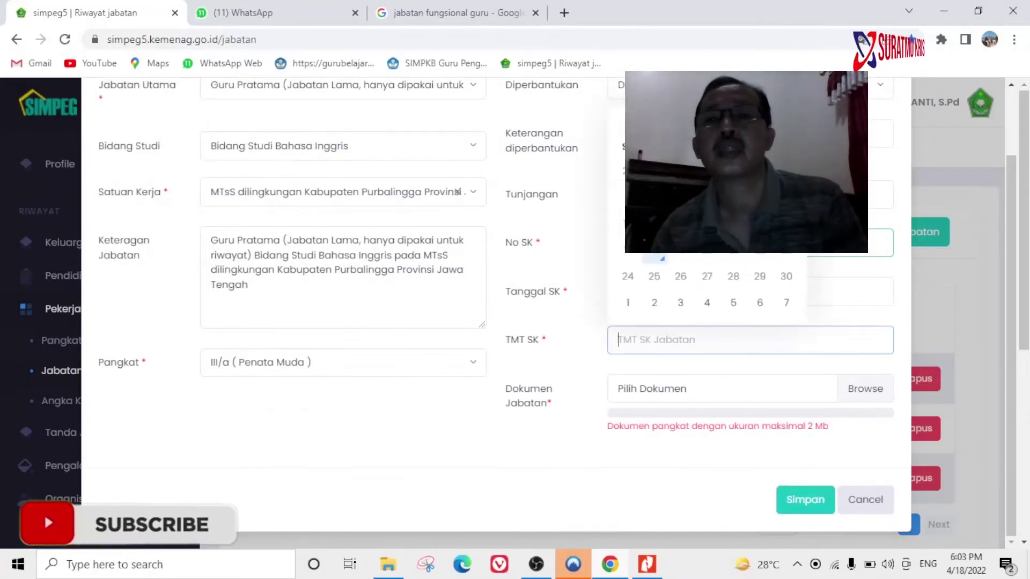
click(707, 123)
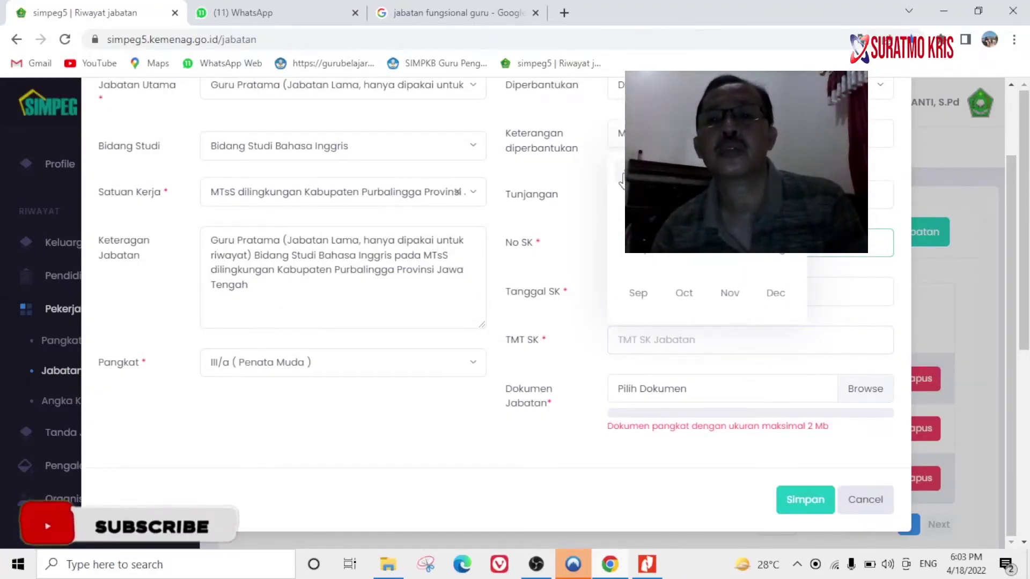
key(Tab)
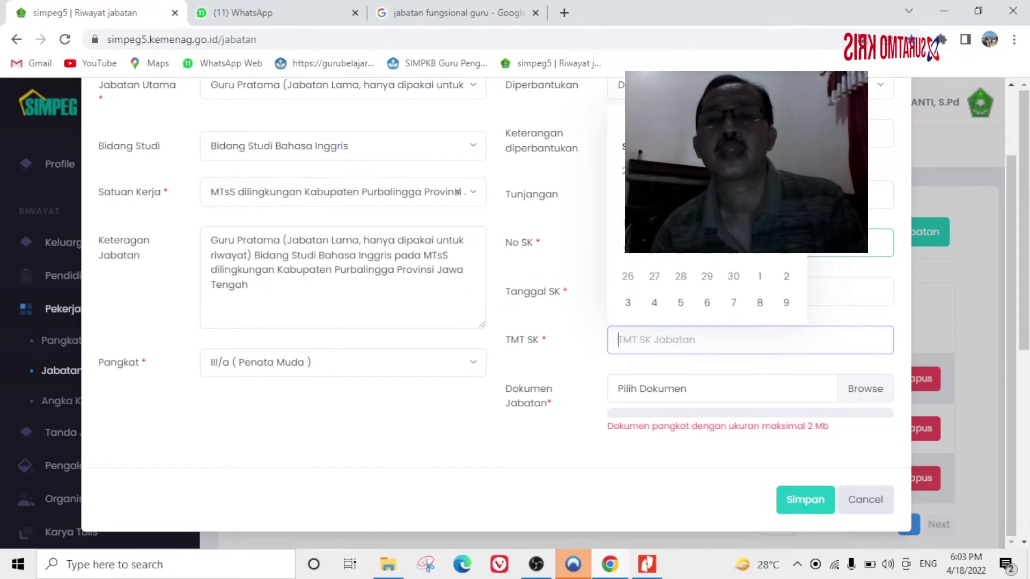
click(760, 276)
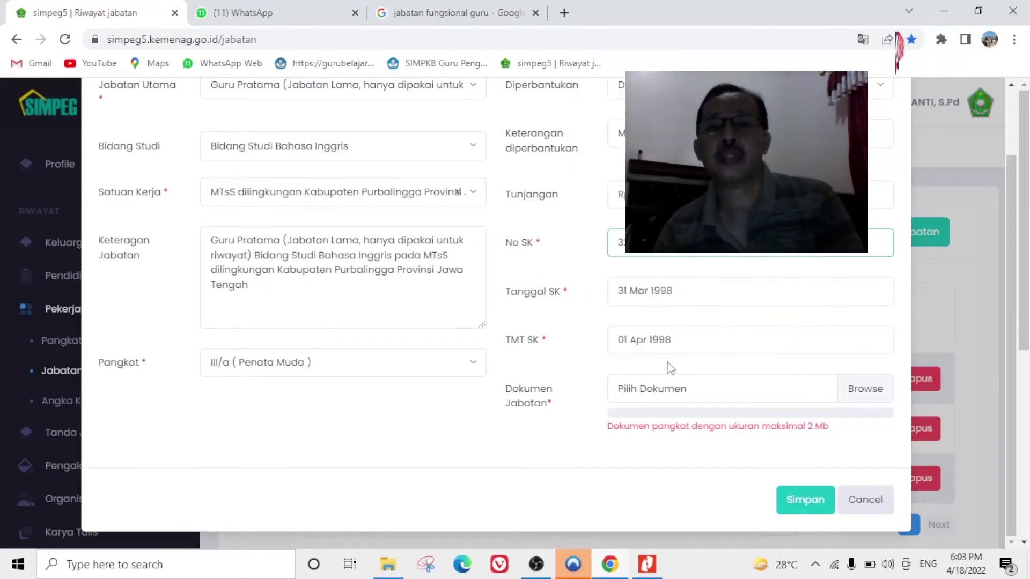
mouse_move(762, 393)
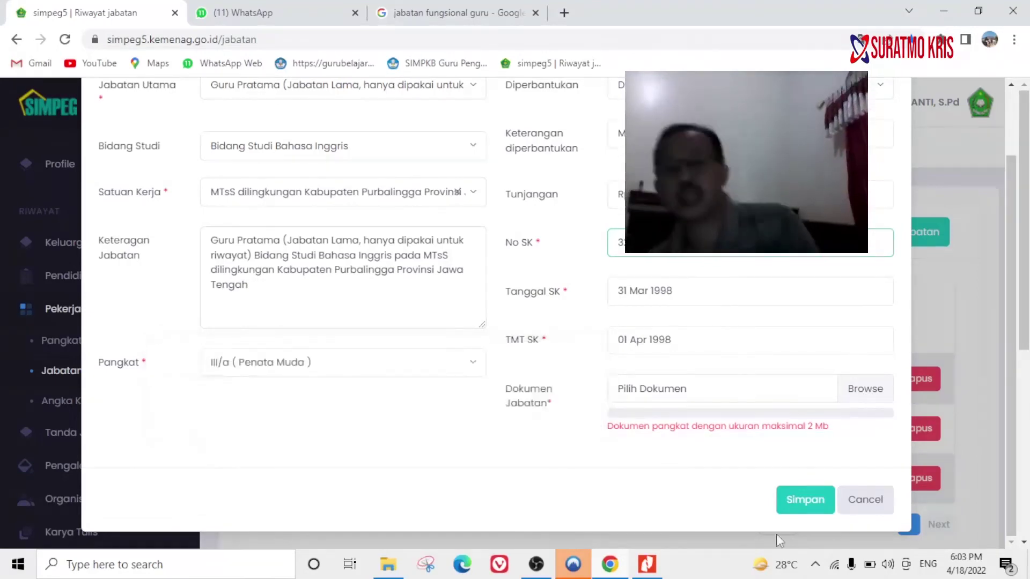
key(alt+Tab)
scroll(622, 378, down, 5)
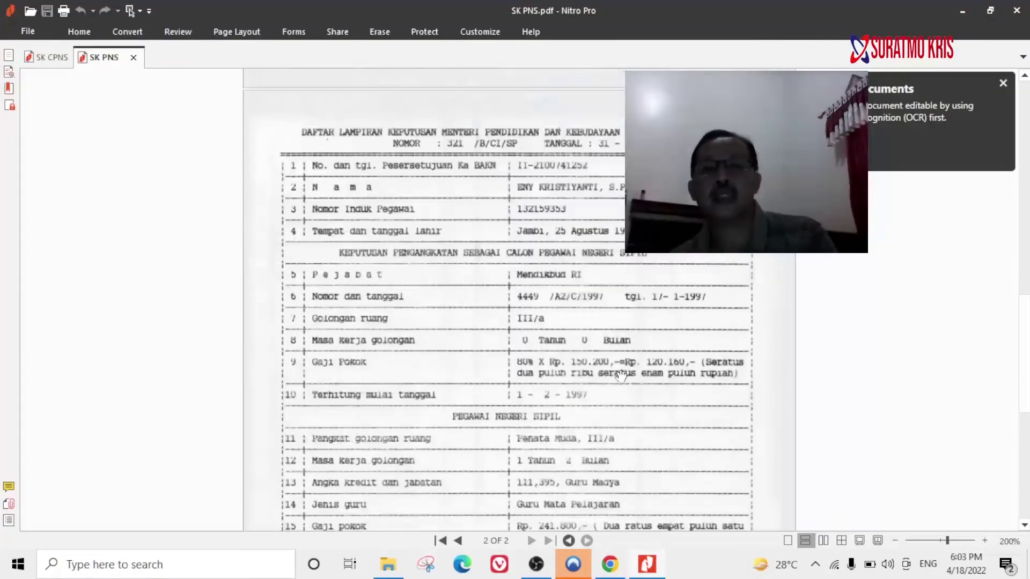
scroll(621, 372, down, 2)
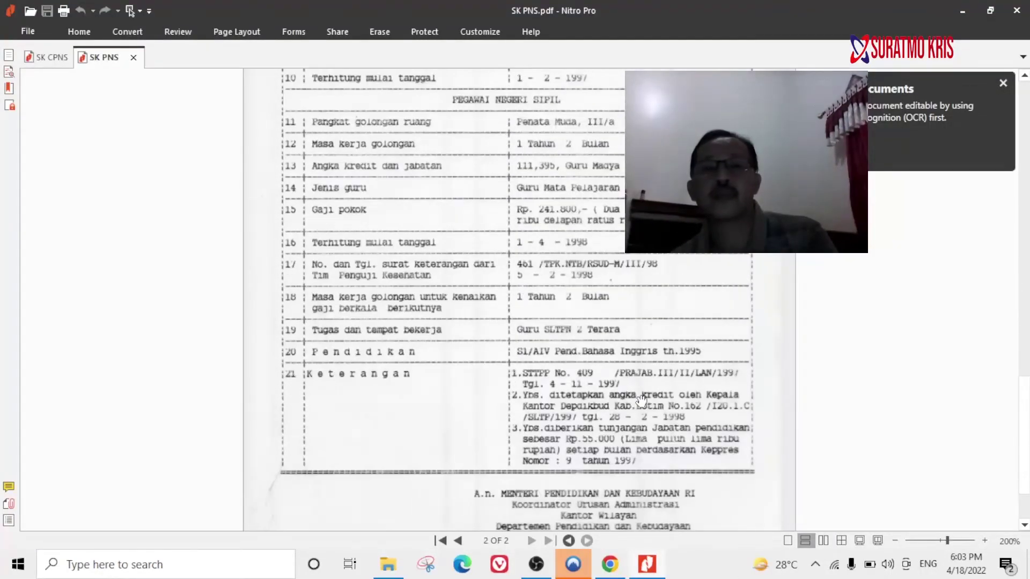
scroll(613, 246, up, 1)
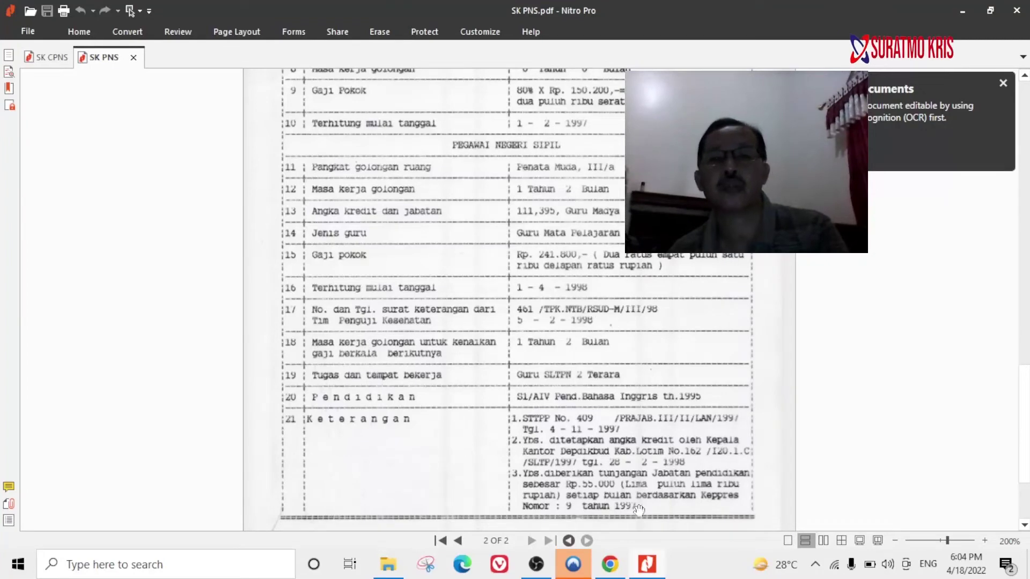
click(610, 566)
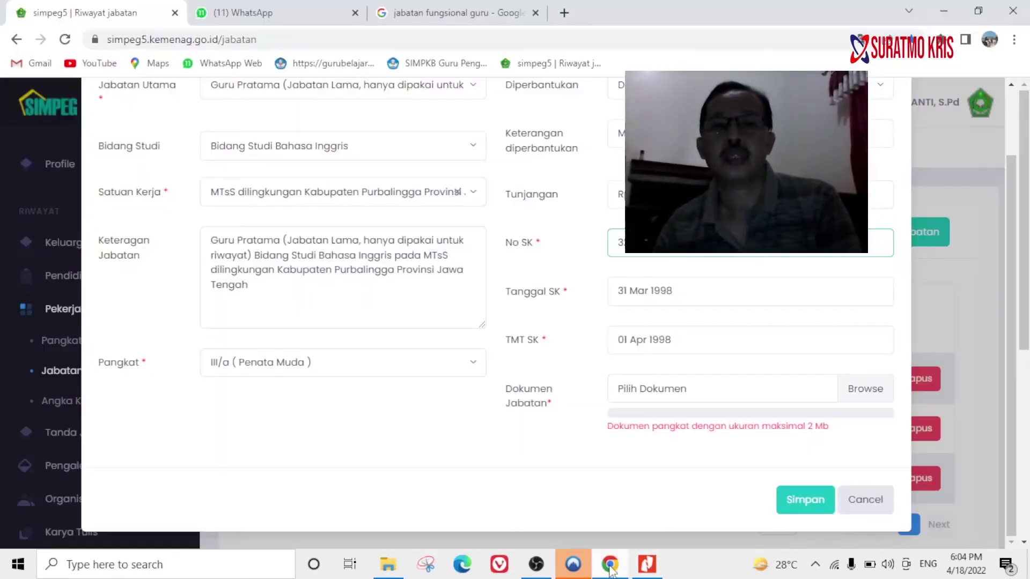
Attach SK PNS.pdf from the SK SK folder as the position document and save the entry.
mouse_move(809, 407)
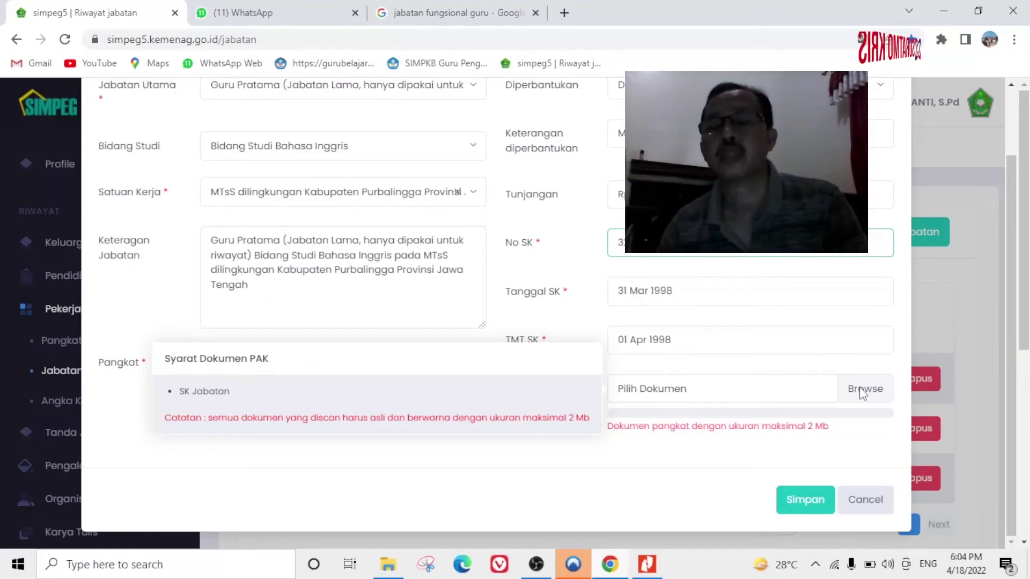
click(862, 390)
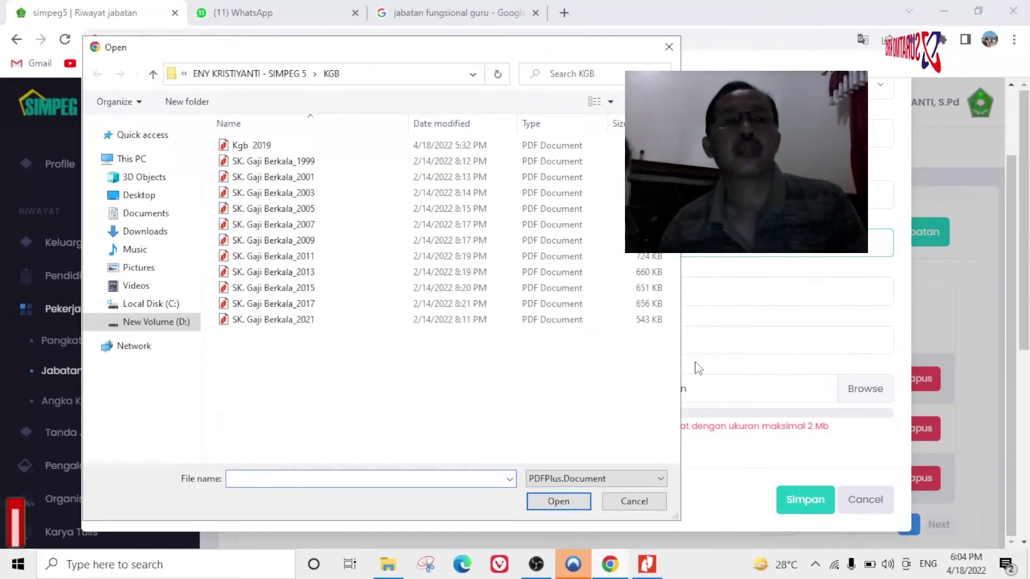
click(624, 502)
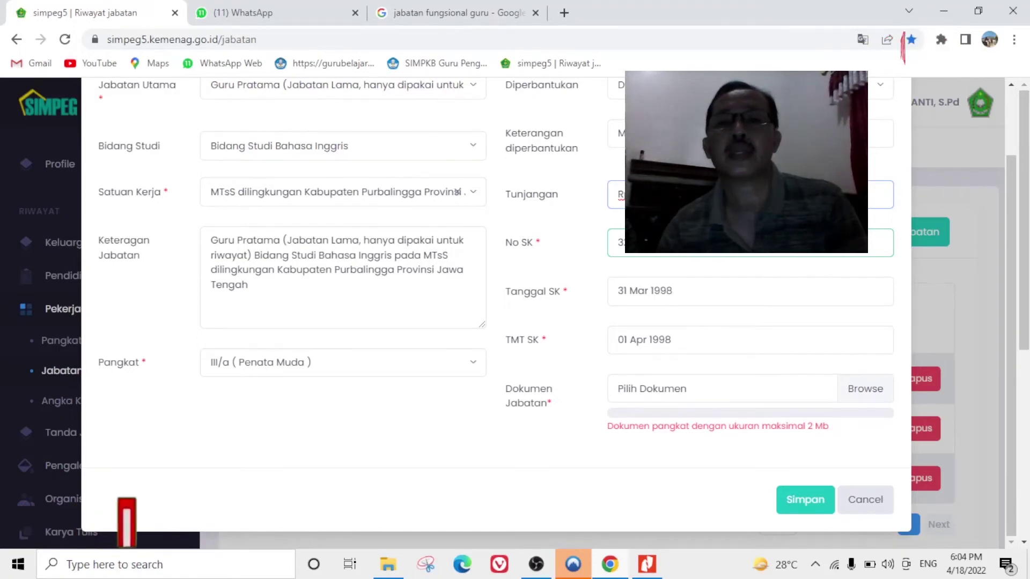
click(865, 390)
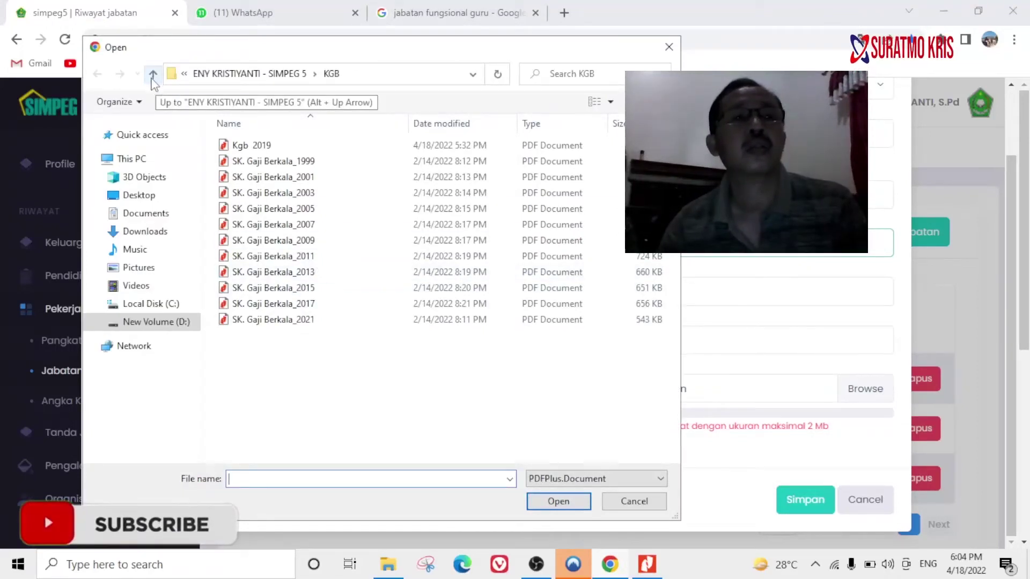
click(152, 77)
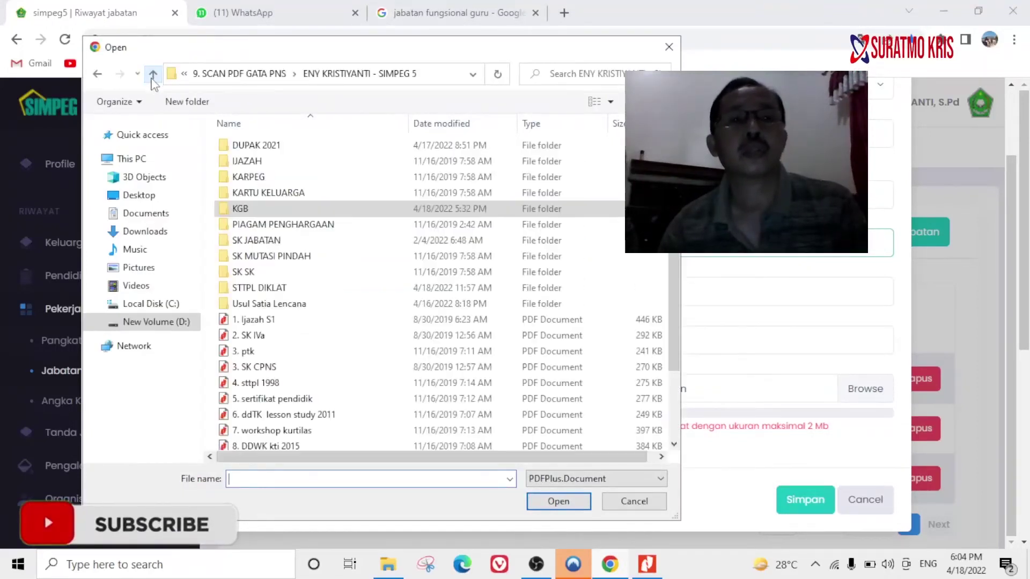
double_click(256, 274)
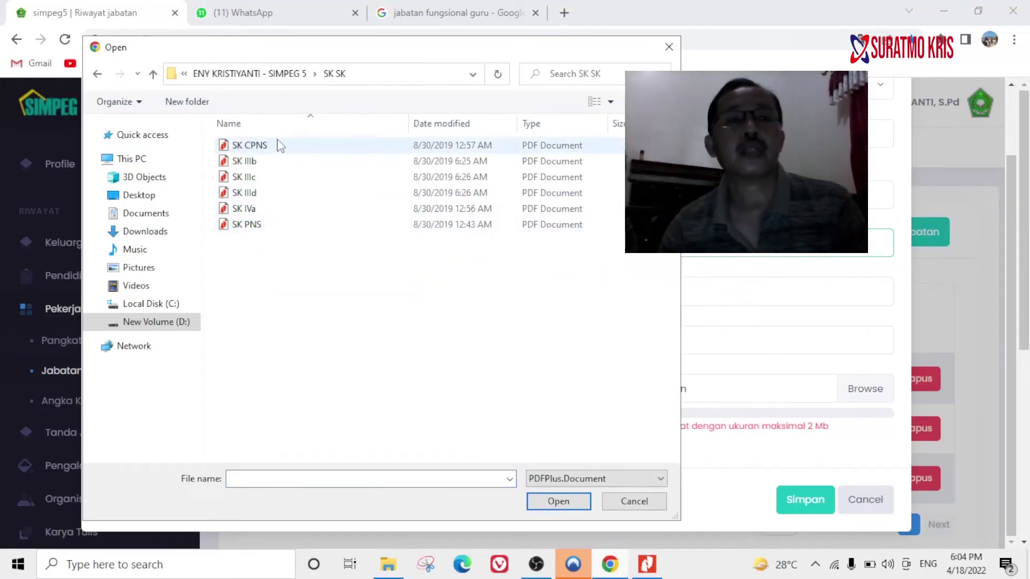
click(253, 228)
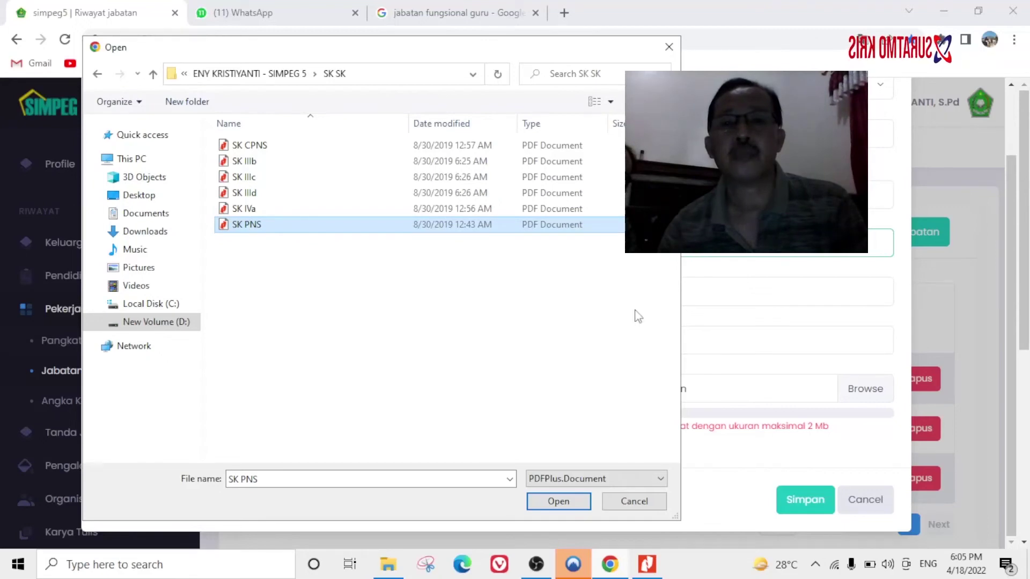
click(555, 502)
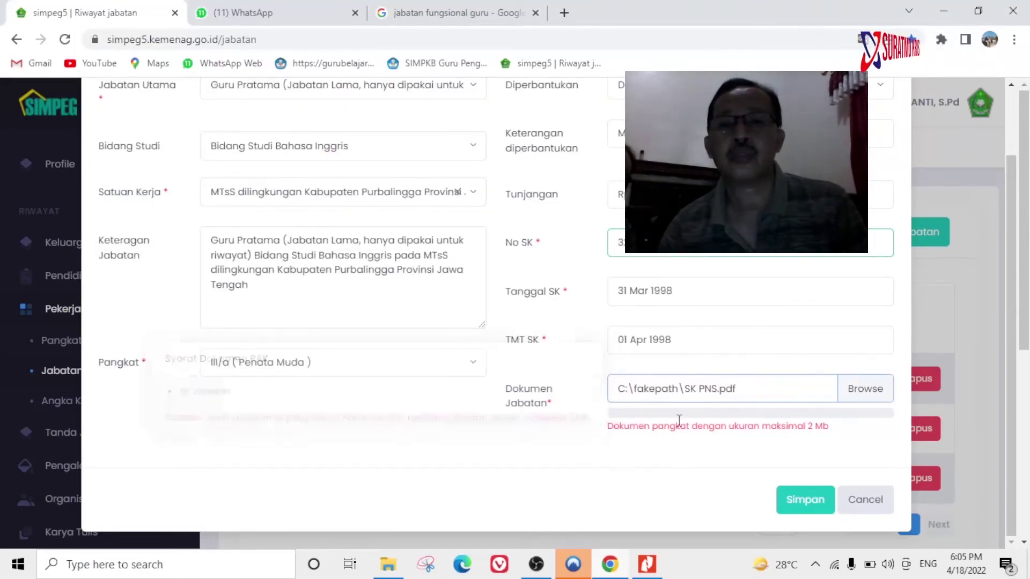
click(798, 498)
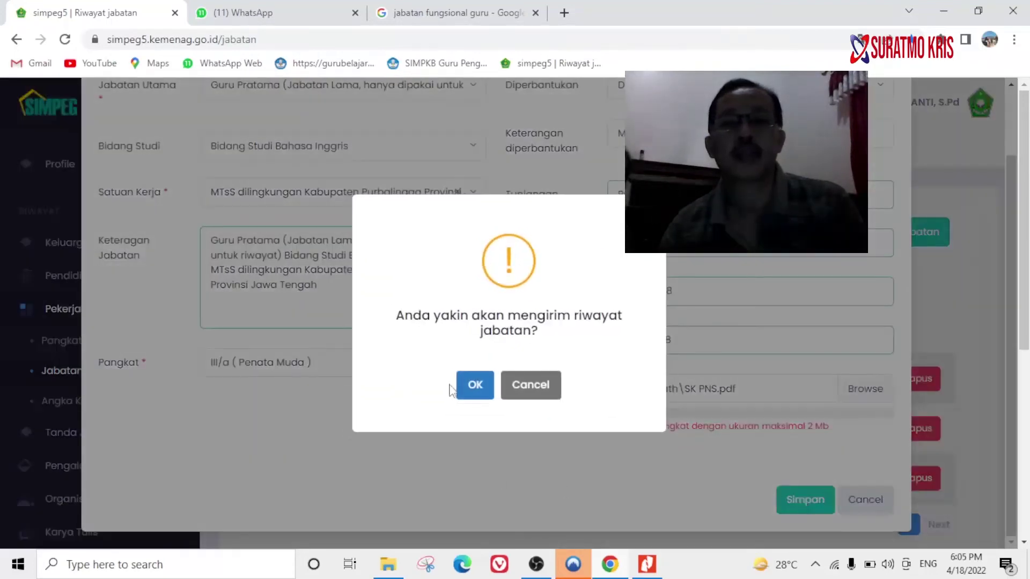
click(476, 386)
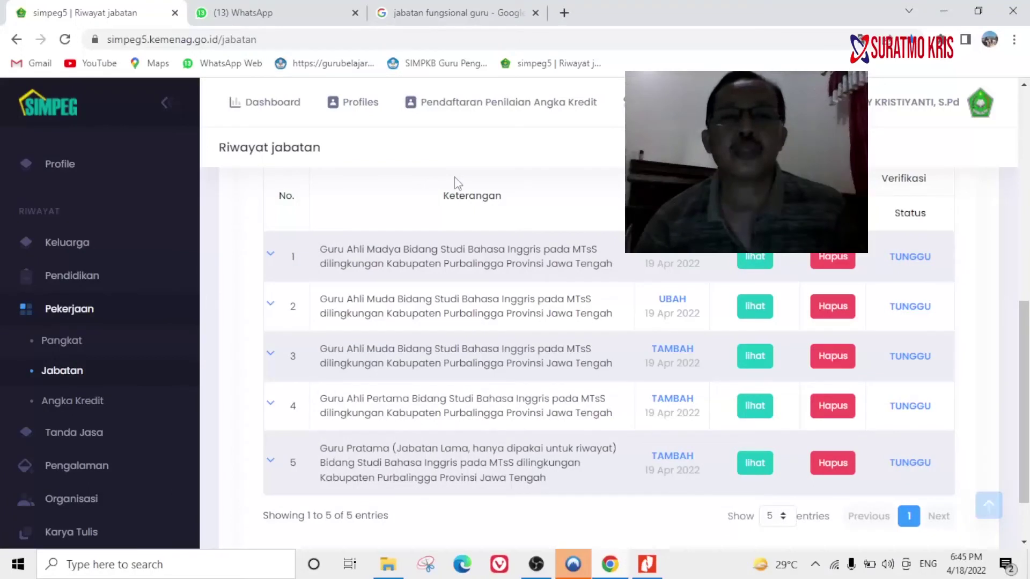
scroll(702, 347, up, 5)
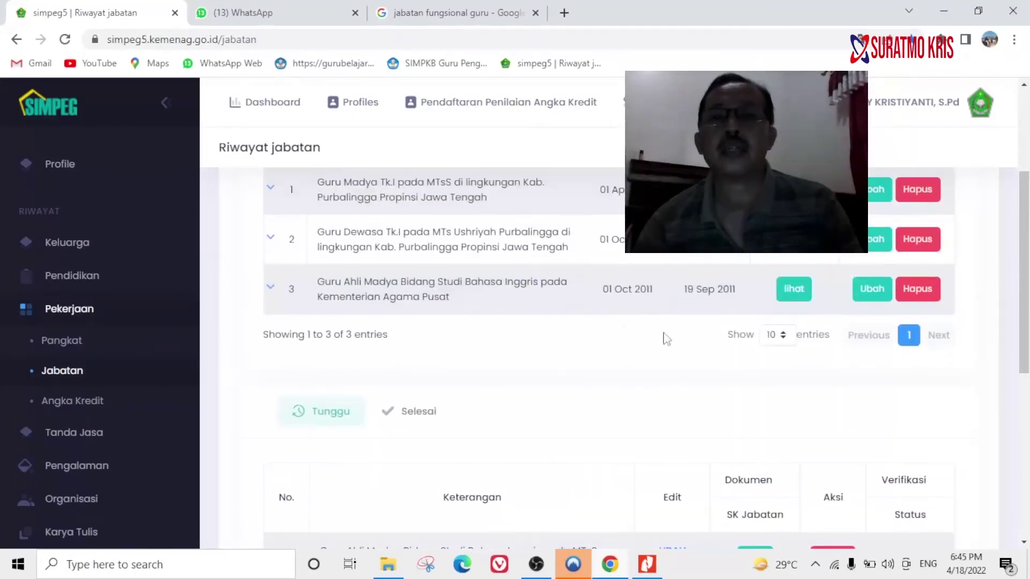
scroll(646, 279, up, 3)
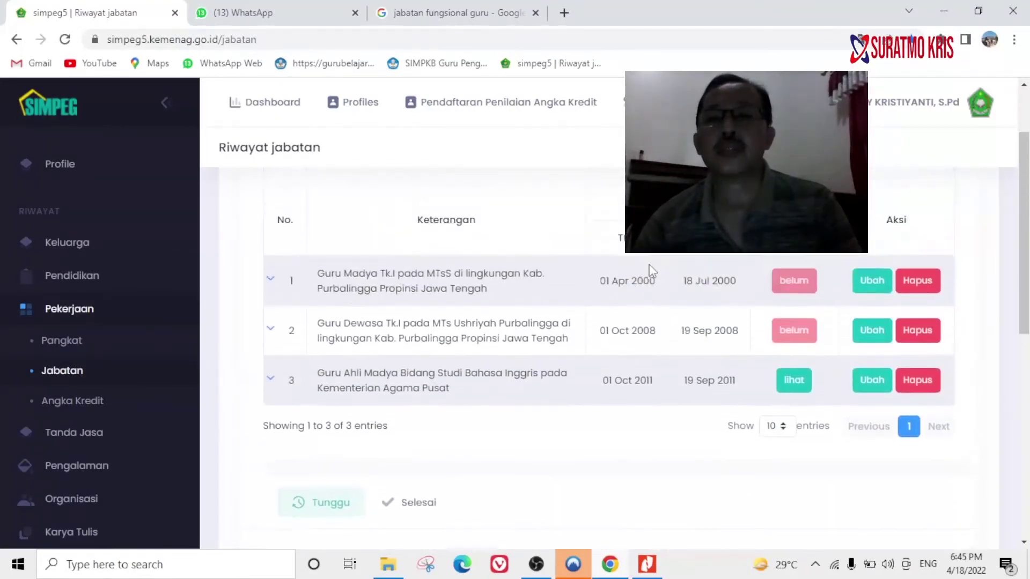
scroll(649, 273, down, 4)
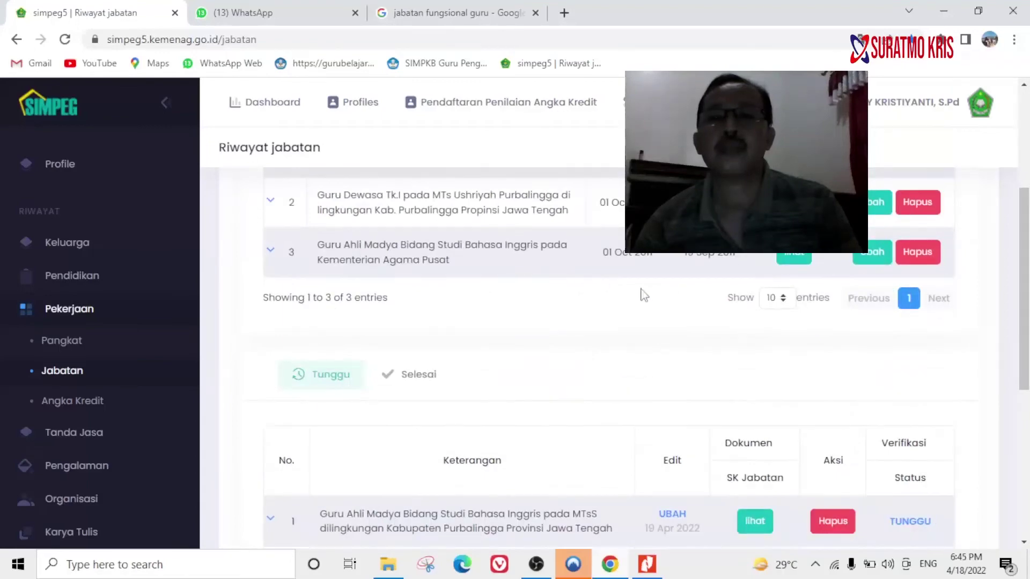
scroll(626, 289, up, 4)
scroll(641, 401, down, 8)
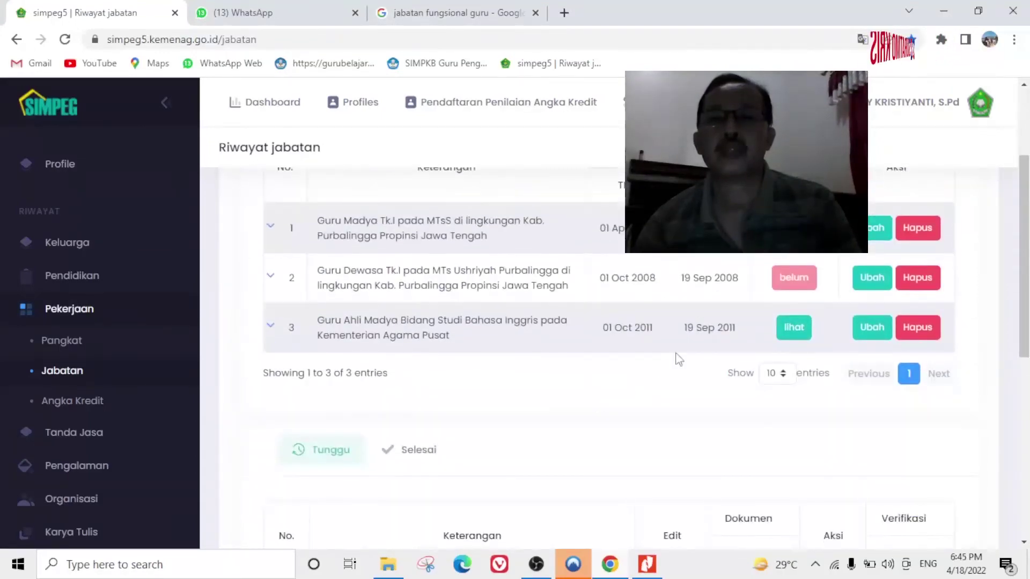
scroll(776, 278, up, 3)
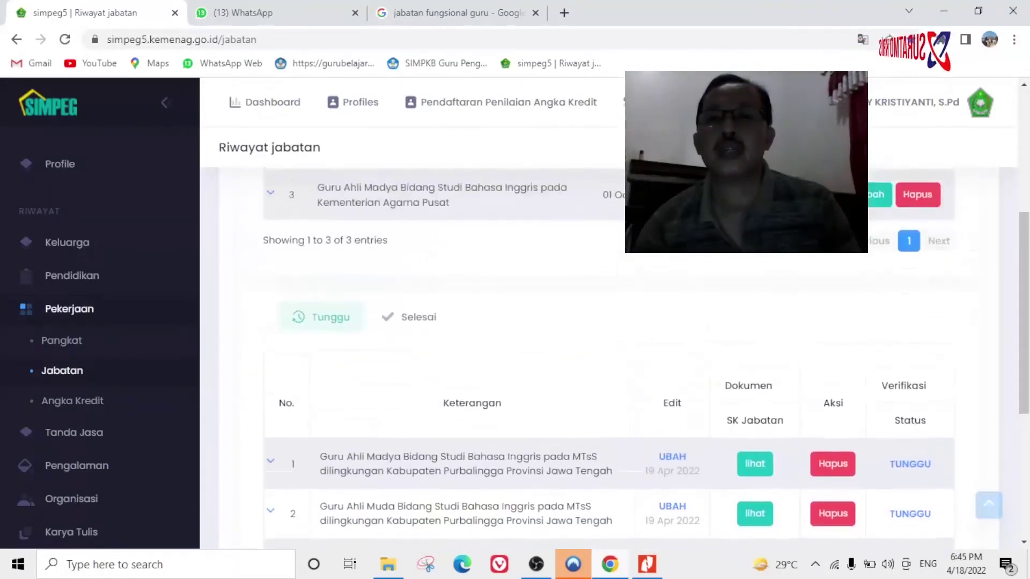
scroll(512, 517, down, 3)
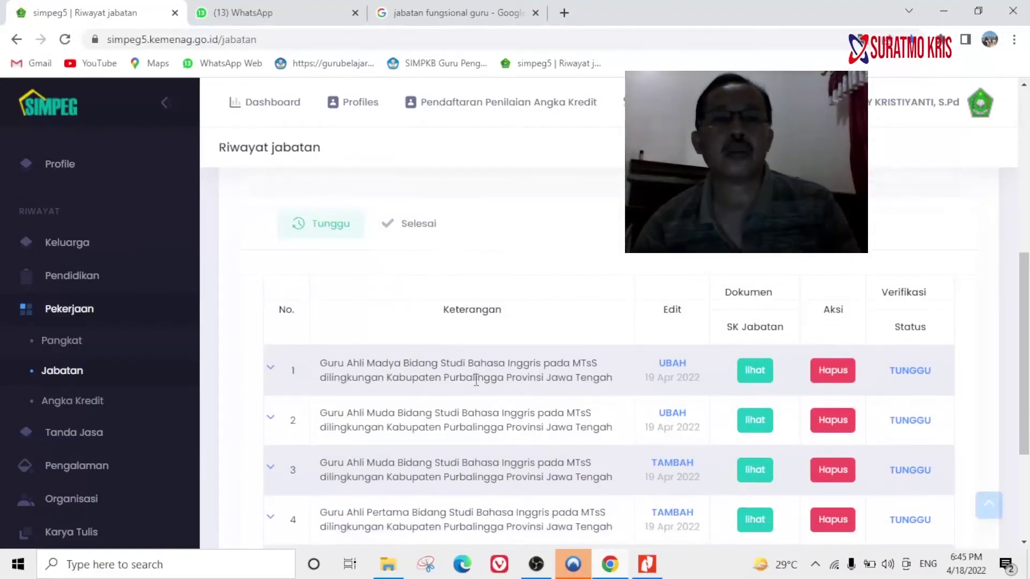
scroll(488, 343, down, 2)
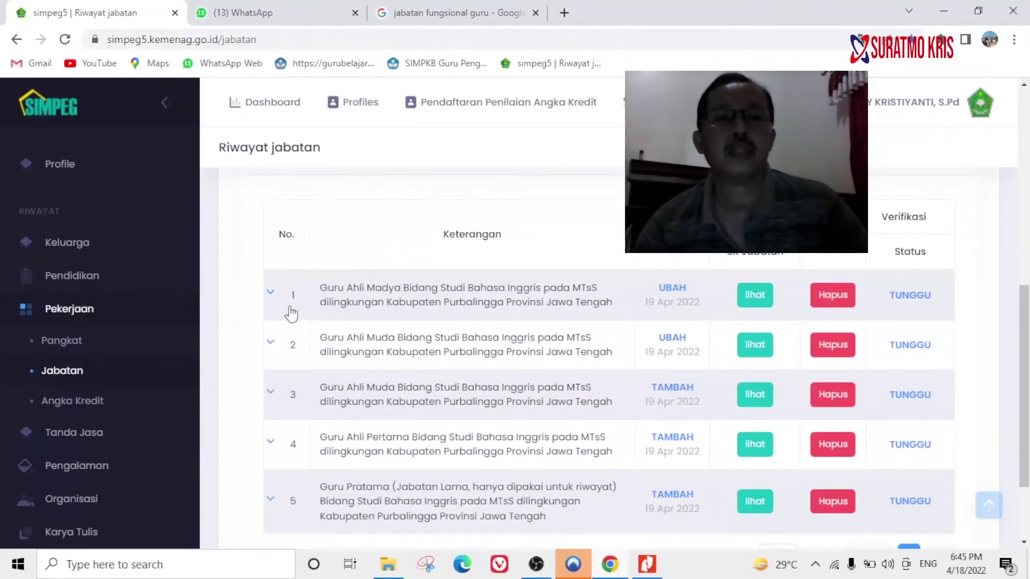
click(271, 295)
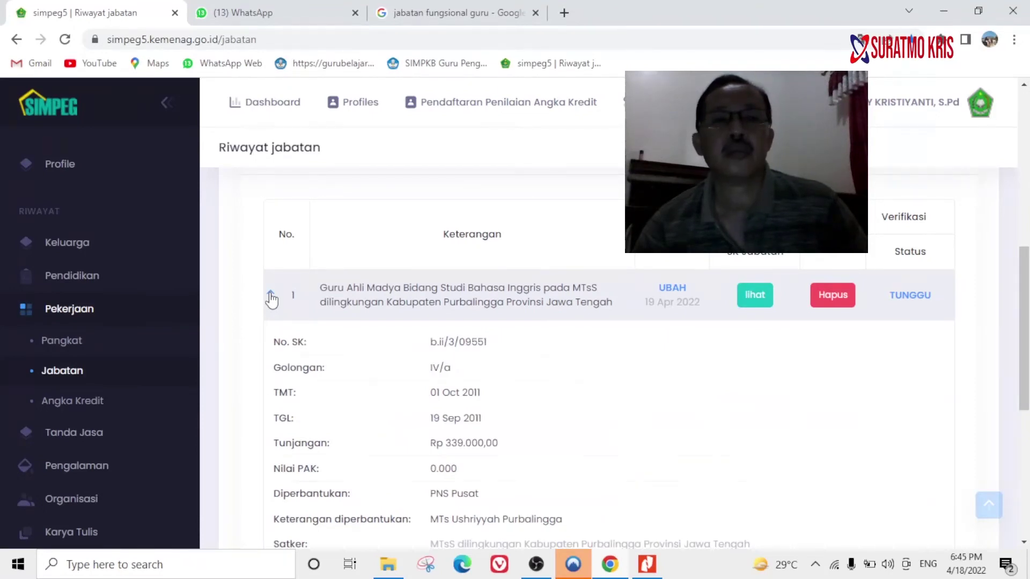
scroll(268, 307, down, 3)
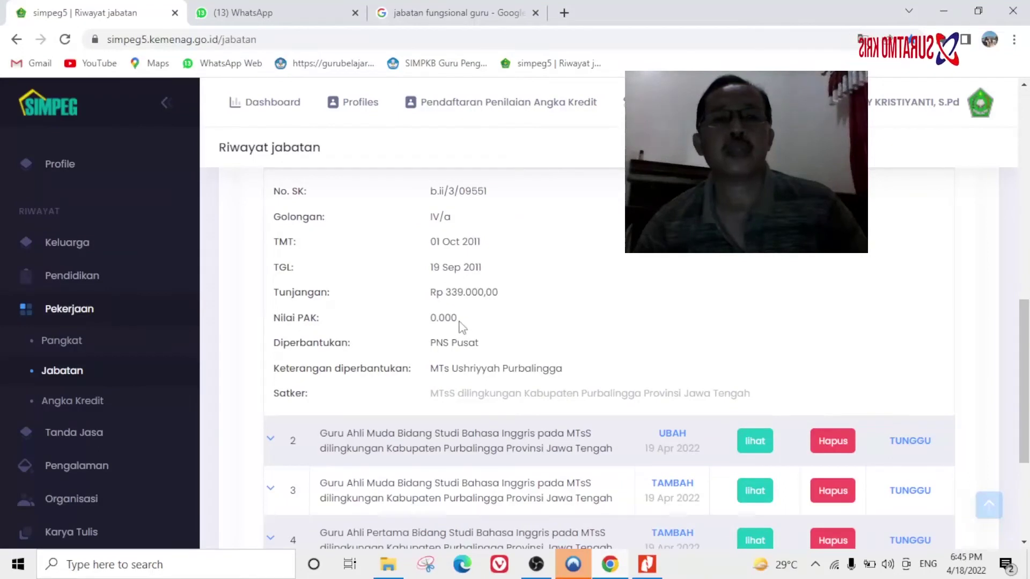
scroll(462, 327, up, 3)
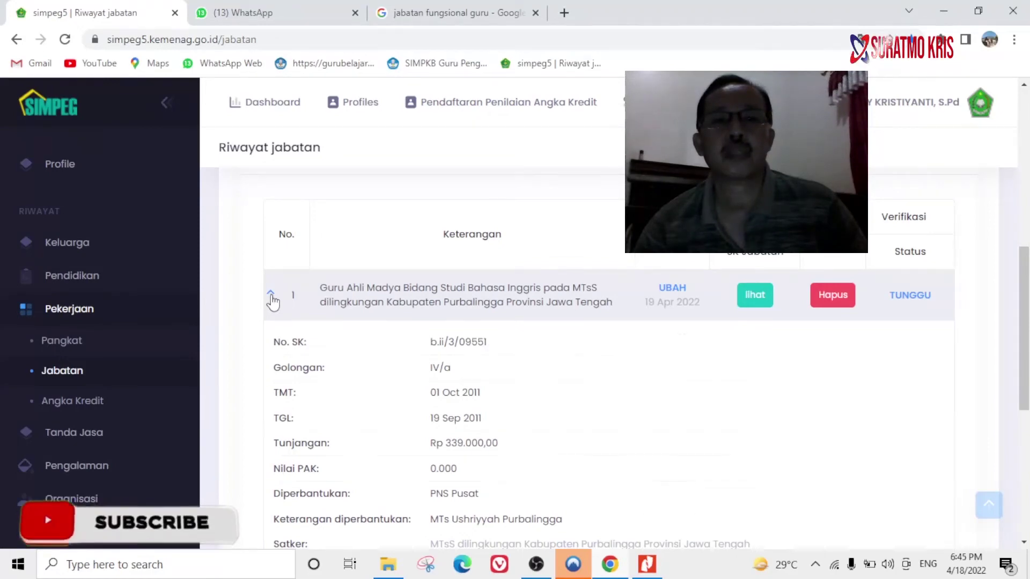
click(271, 295)
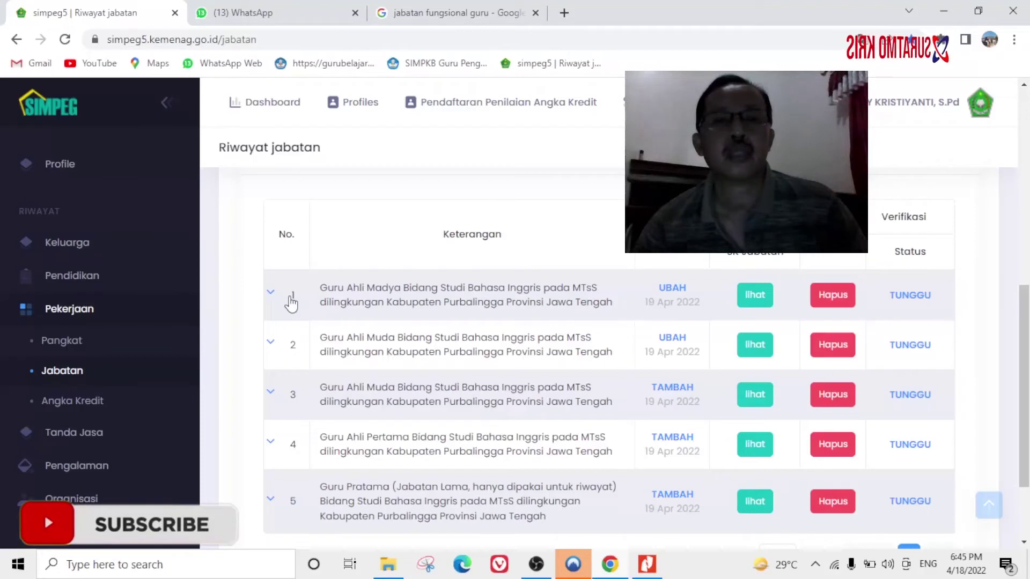
click(271, 345)
scroll(271, 348, down, 1)
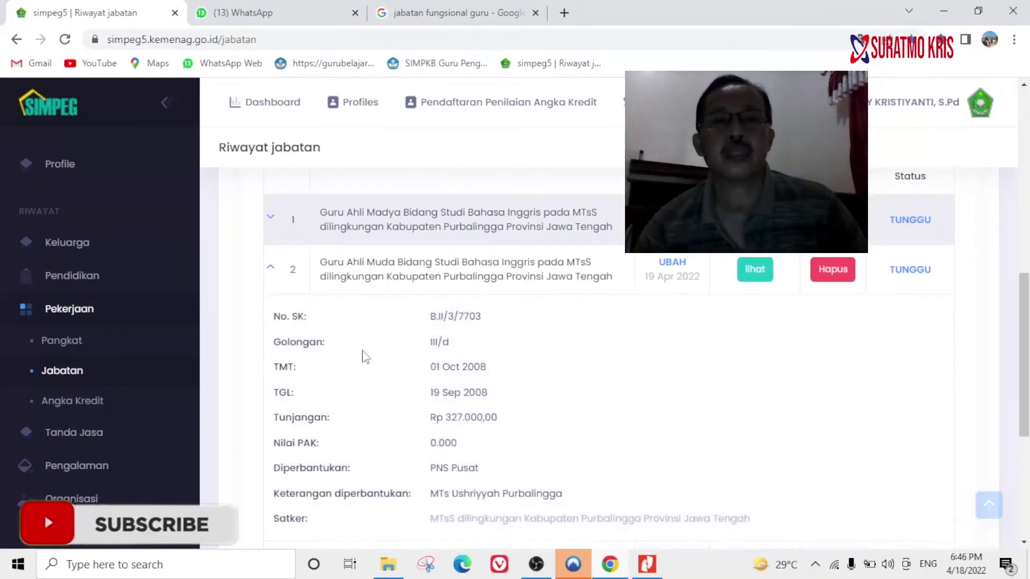
click(270, 270)
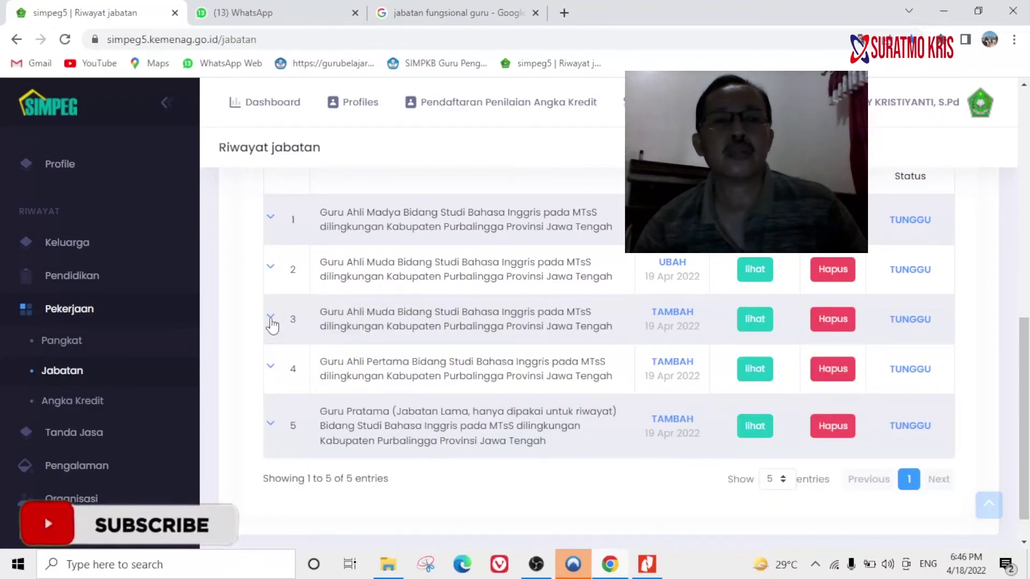
click(271, 319)
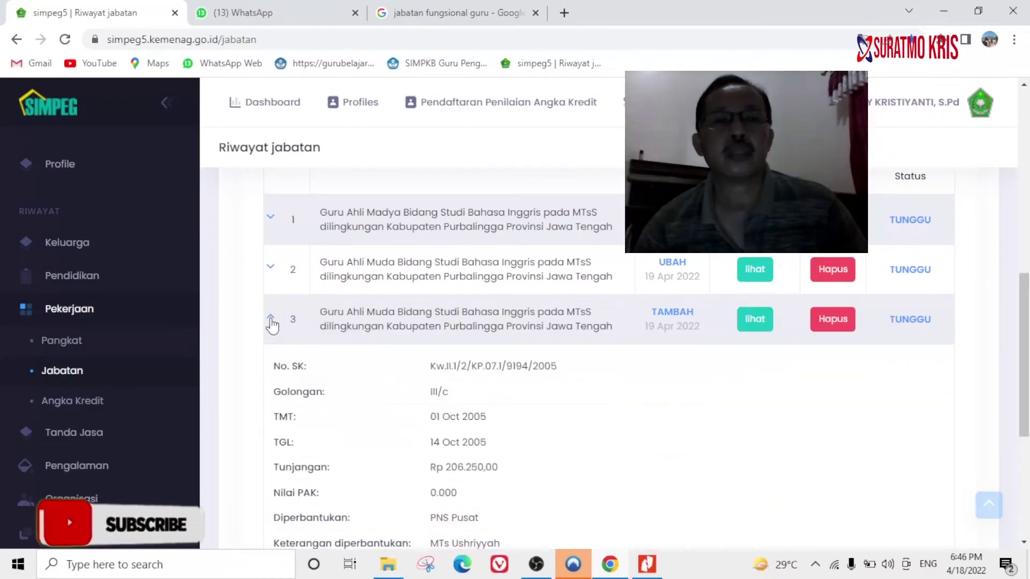
click(271, 322)
click(270, 370)
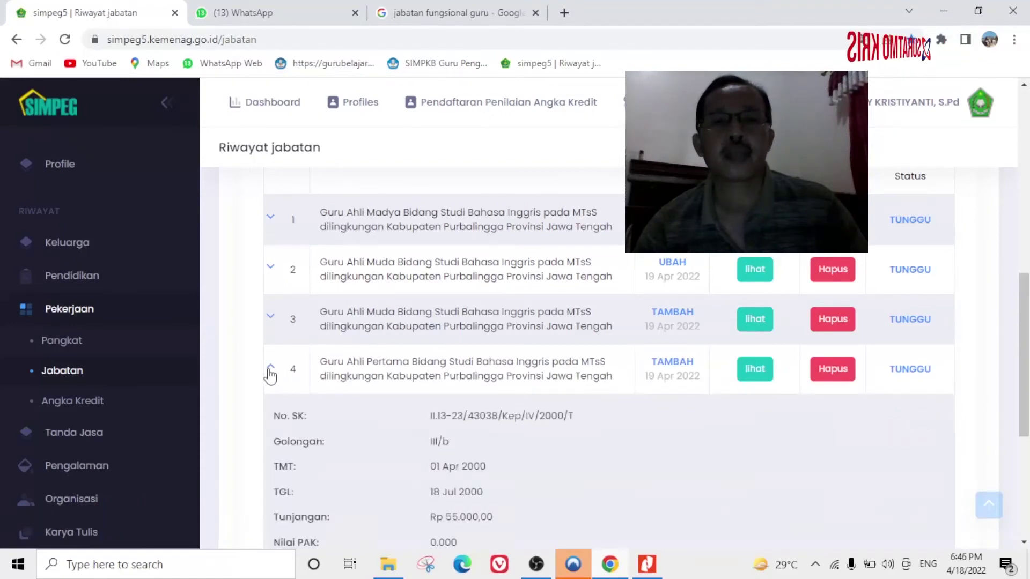
click(271, 370)
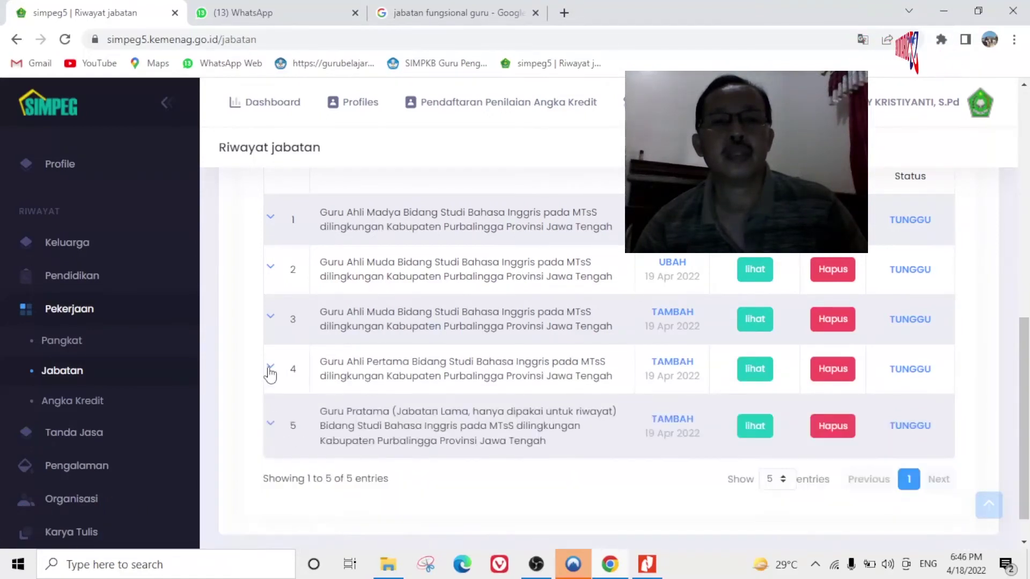
scroll(271, 375, down, 1)
click(272, 388)
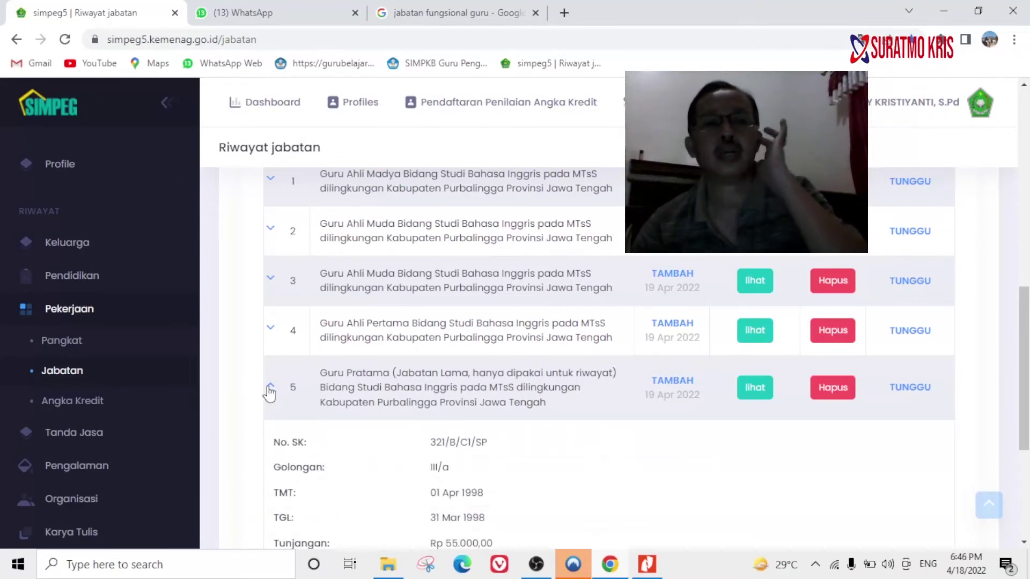
click(270, 388)
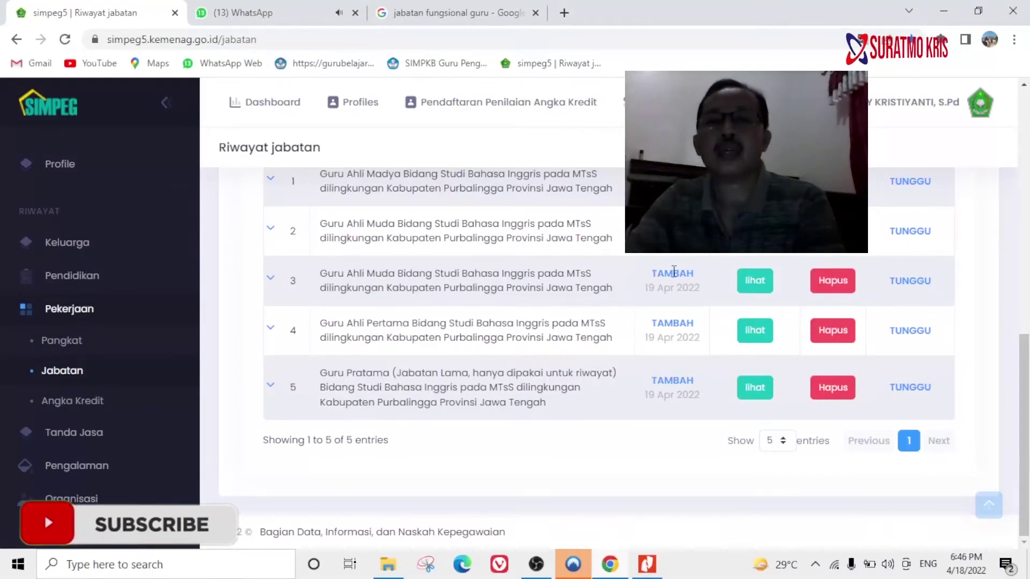
scroll(673, 264, up, 3)
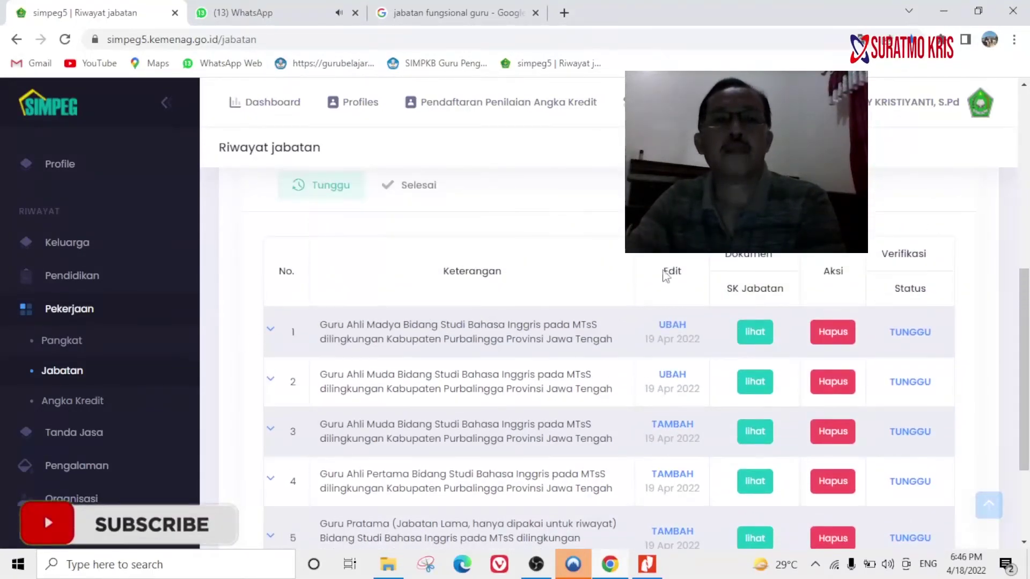
scroll(549, 285, down, 3)
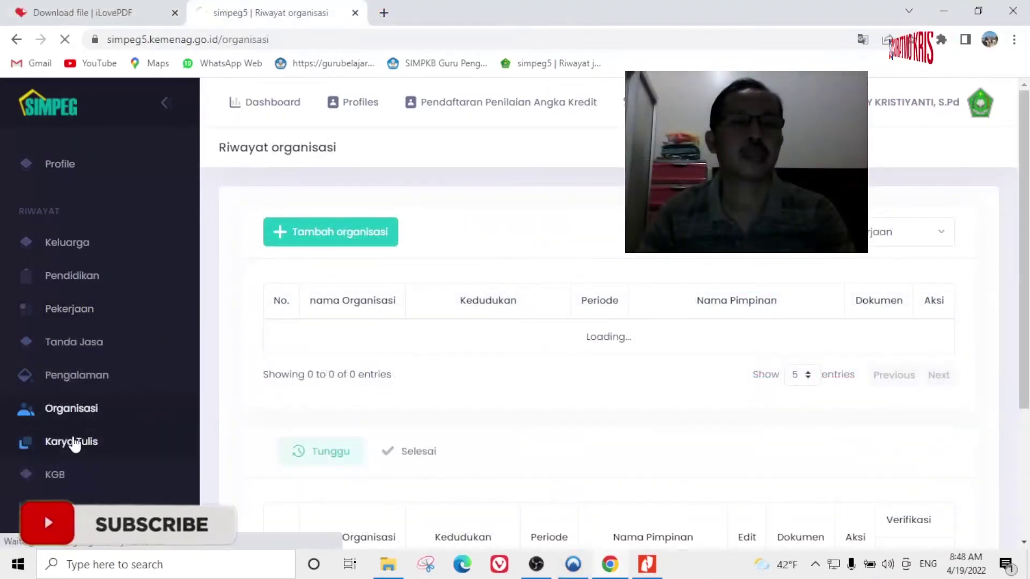
Open Riwayat karyatulis and look through both pages of the seven pending written works.
click(74, 443)
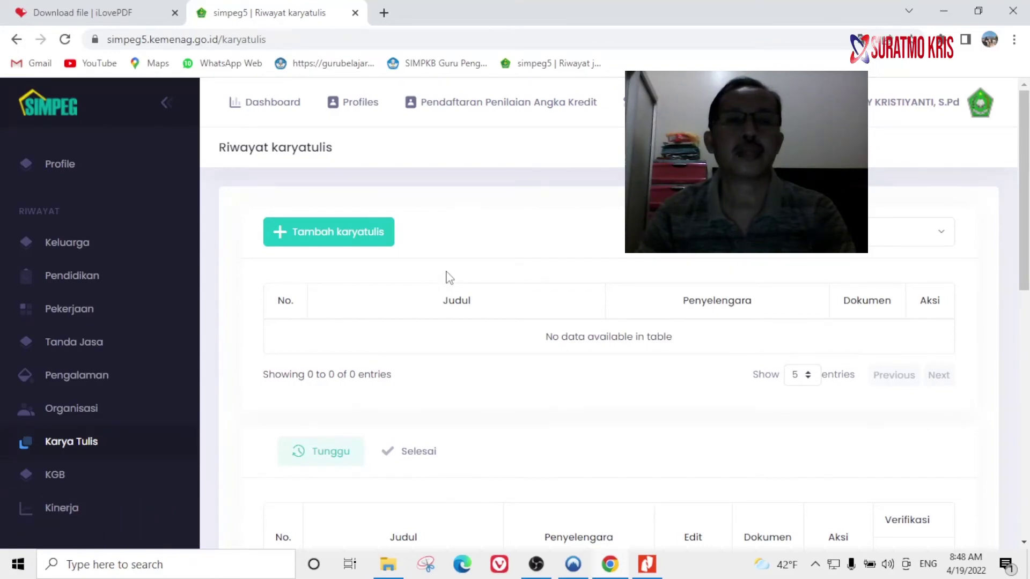
scroll(460, 294, down, 10)
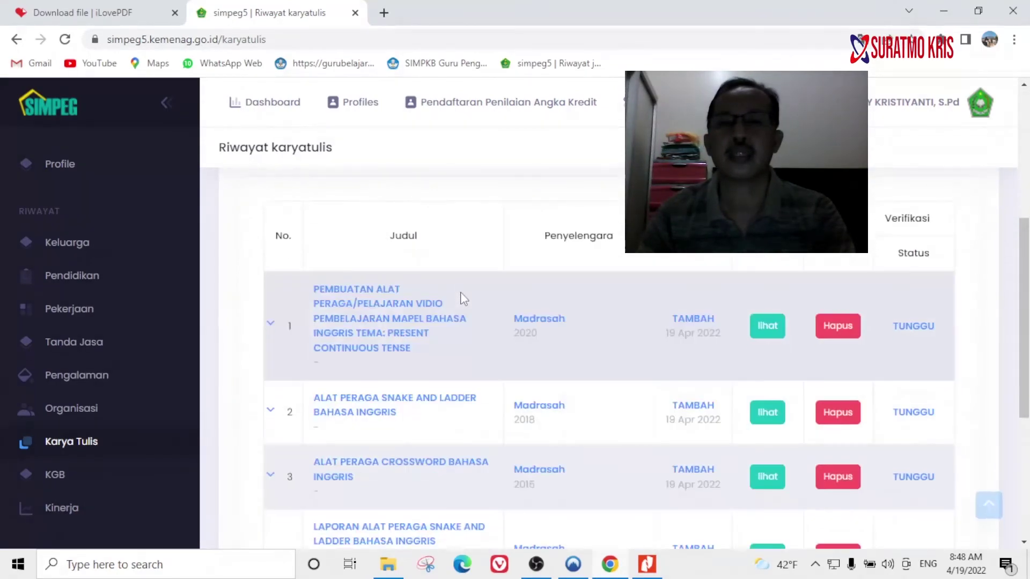
scroll(462, 297, down, 1)
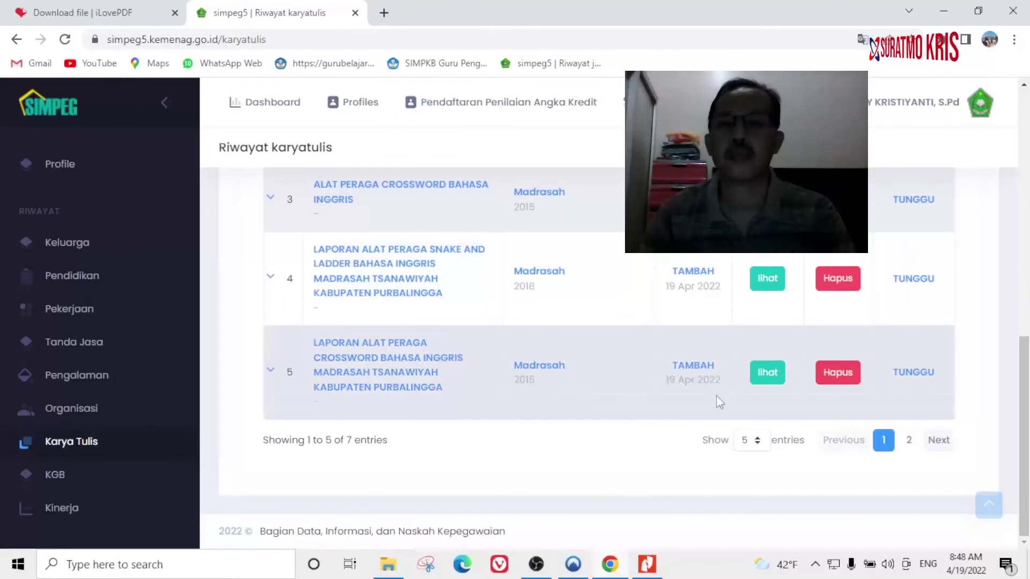
scroll(616, 375, up, 4)
scroll(617, 375, down, 4)
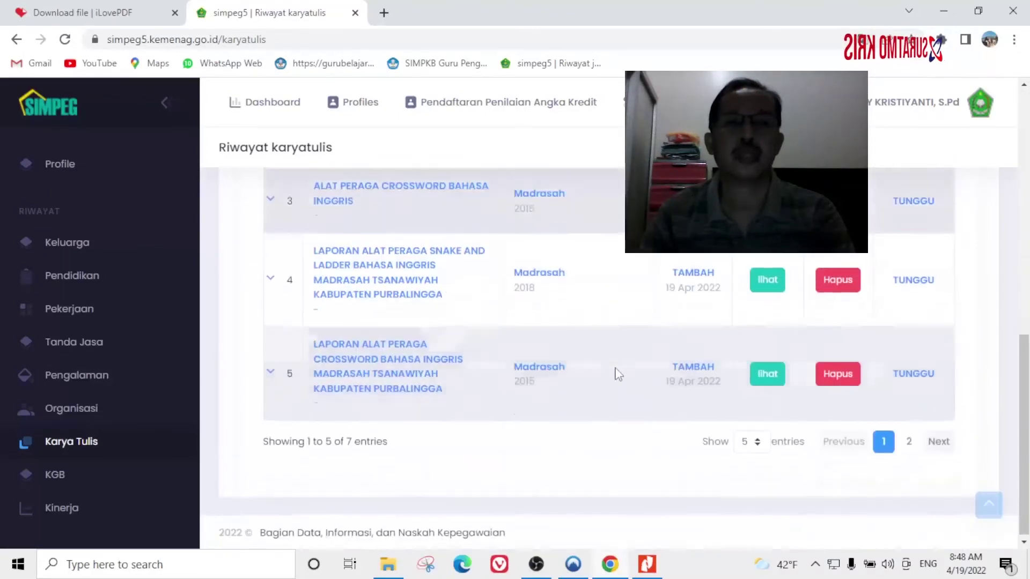
click(908, 441)
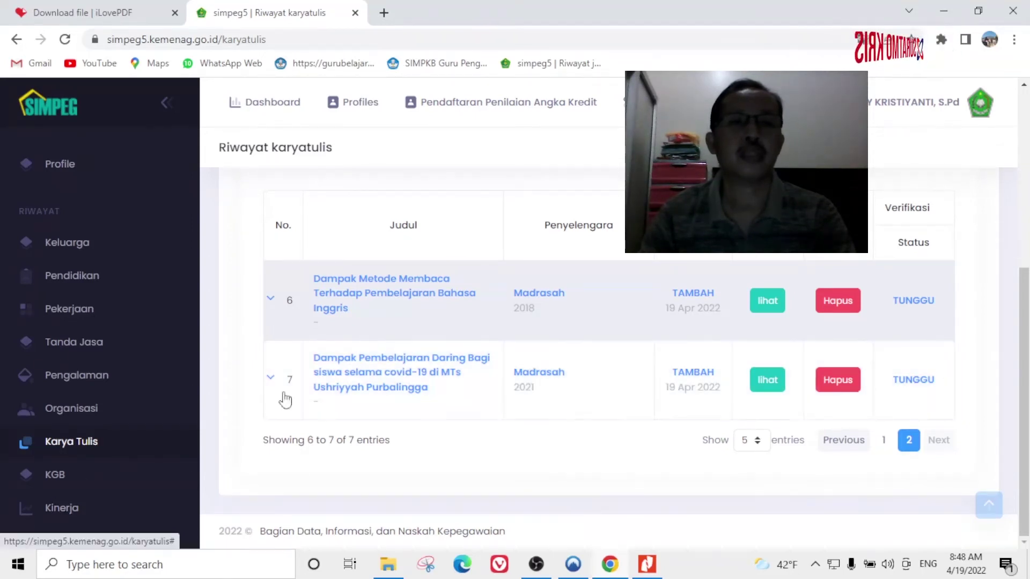
scroll(506, 375, up, 3)
scroll(515, 372, up, 3)
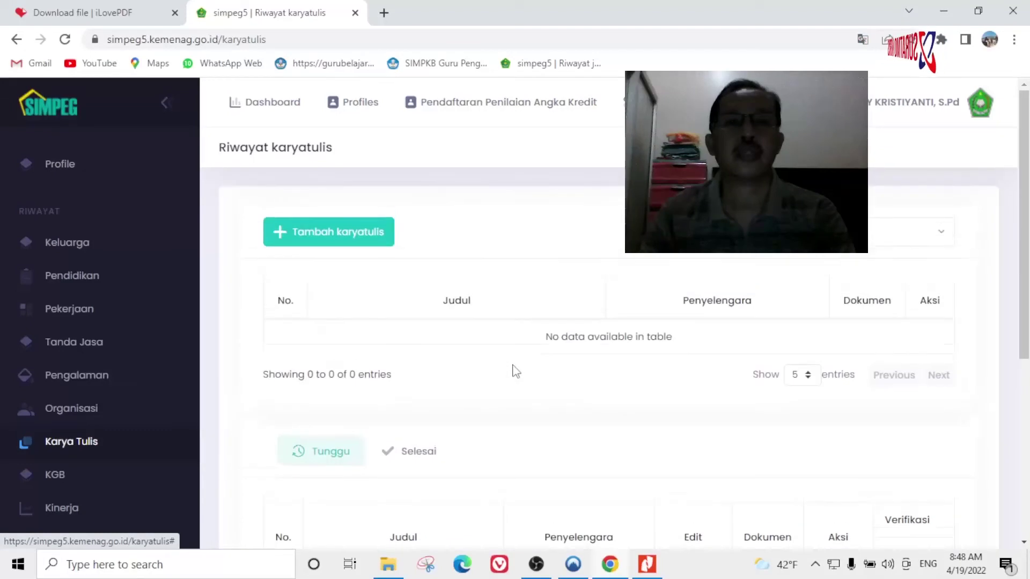
Start a new written work entry of type Makalah/Poster with year 2018.
click(333, 232)
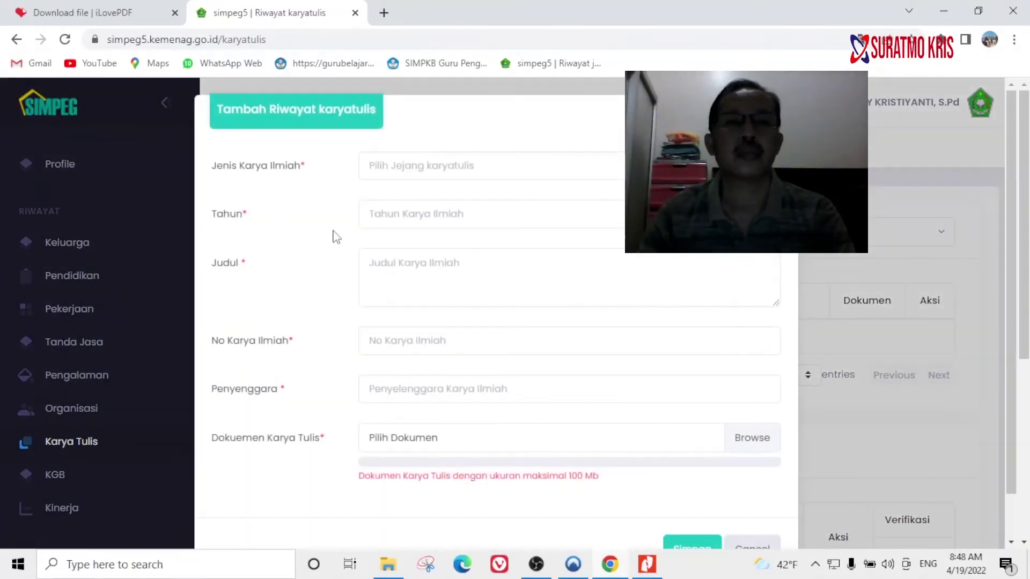
click(437, 167)
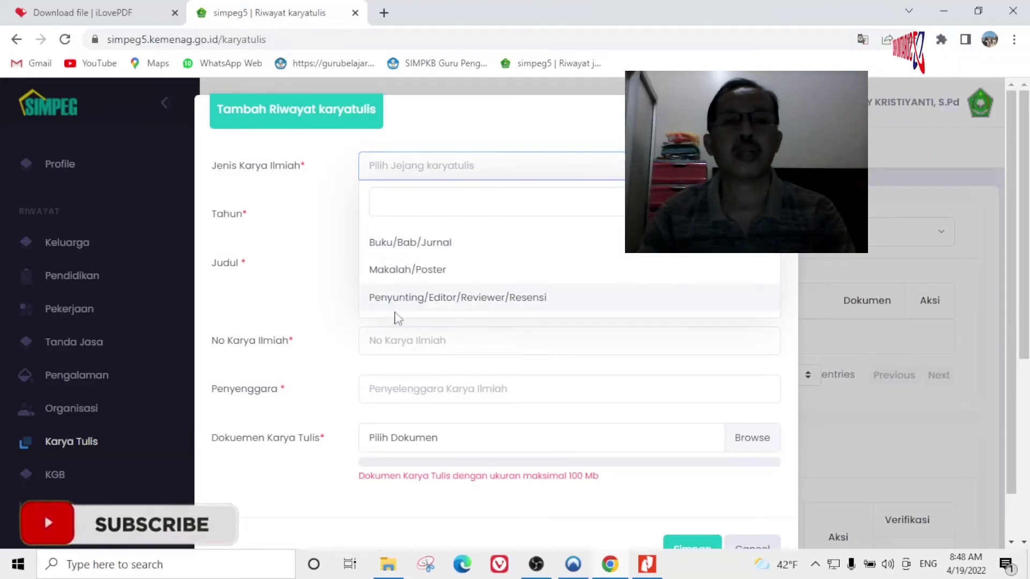
click(400, 271)
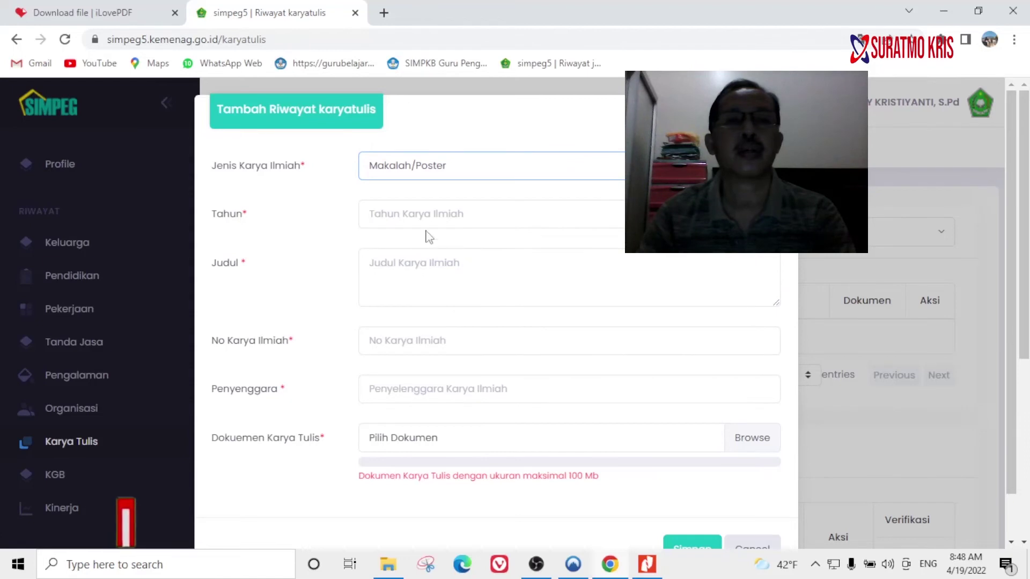
click(417, 216)
text(2018)
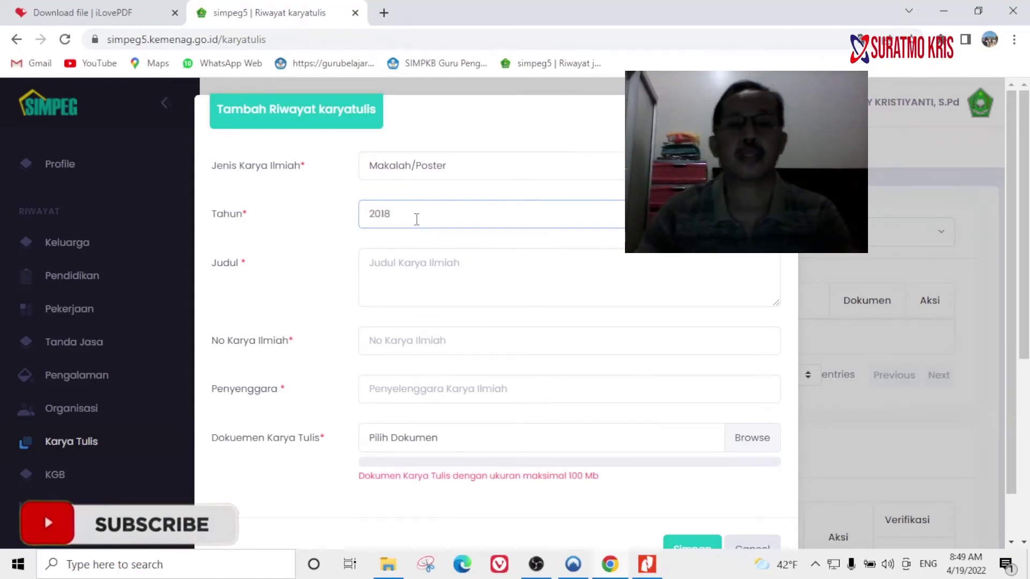
Copy the Snake And Ladder title from the PDF into the Judul field.
click(647, 564)
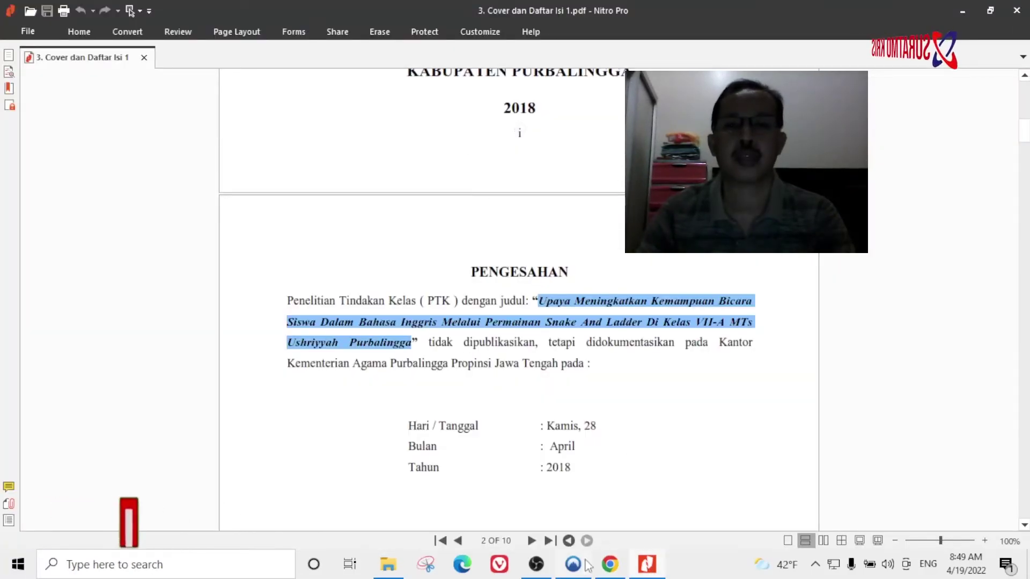
key(alt+Tab)
click(401, 259)
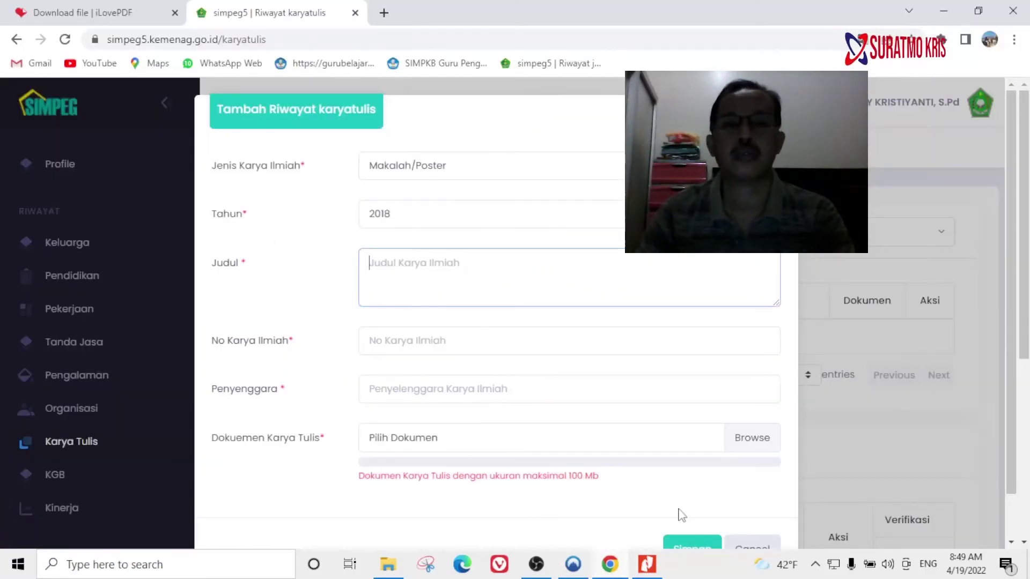
key(alt+Tab)
click(610, 564)
right_click(403, 281)
click(451, 388)
Fill in the number and organiser fields, entering Madrasah as the organiser.
click(450, 349)
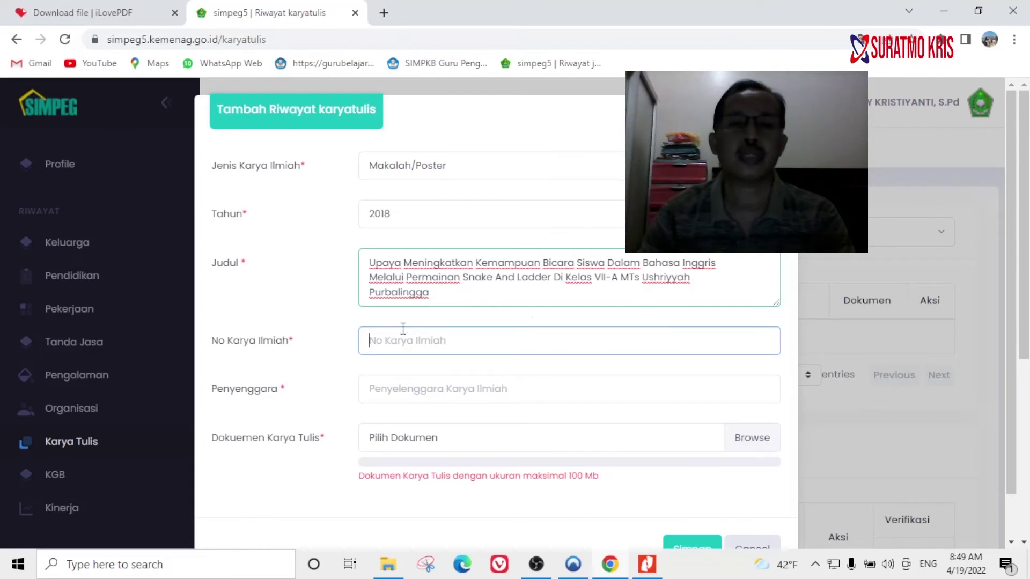
click(401, 390)
scroll(419, 375, down, 1)
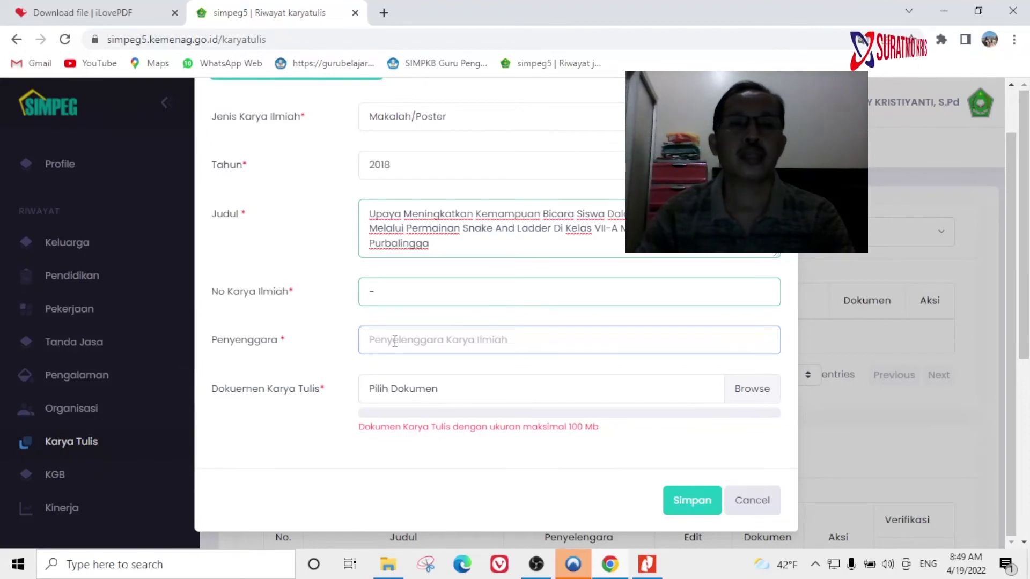
text(Madrasah)
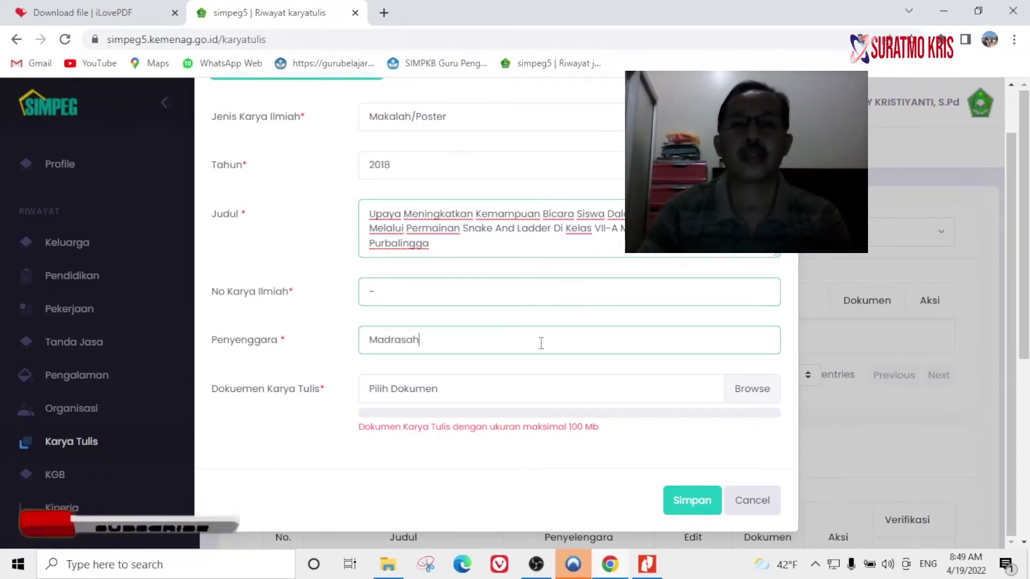
mouse_move(712, 391)
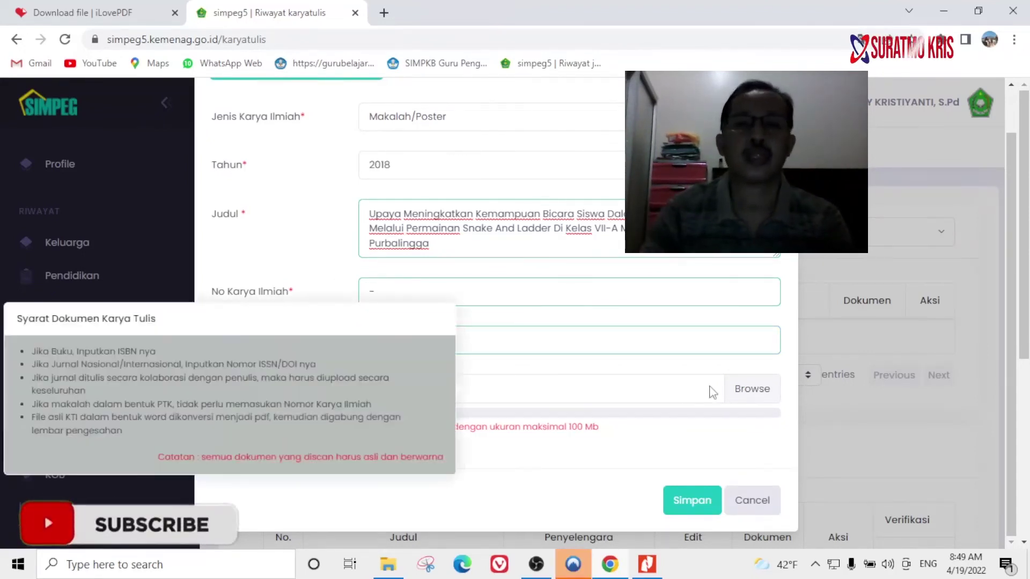
Attach PTK- Snake Ladder 2018.pdf from the PTK folder as the writing document.
click(753, 396)
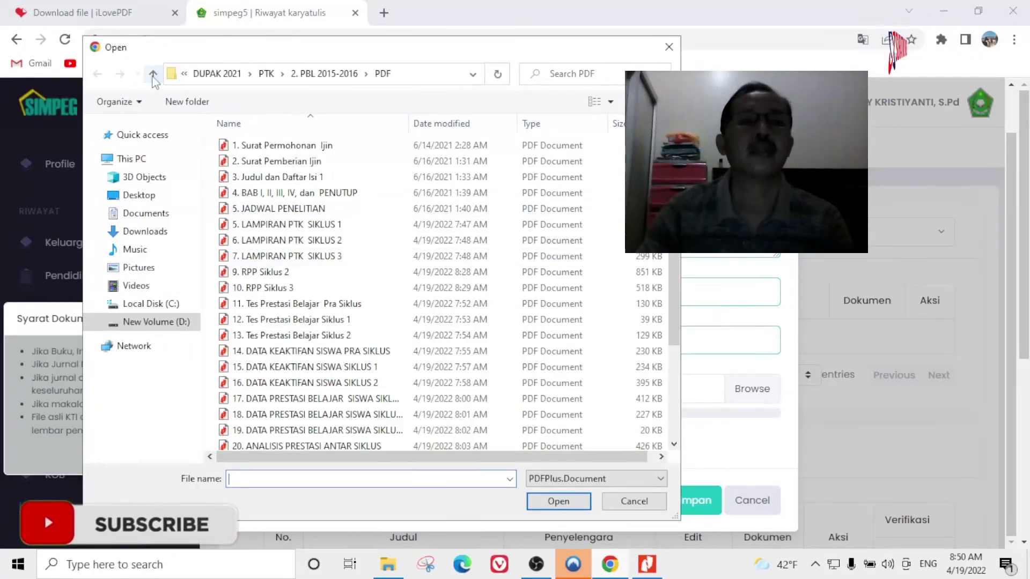
click(647, 564)
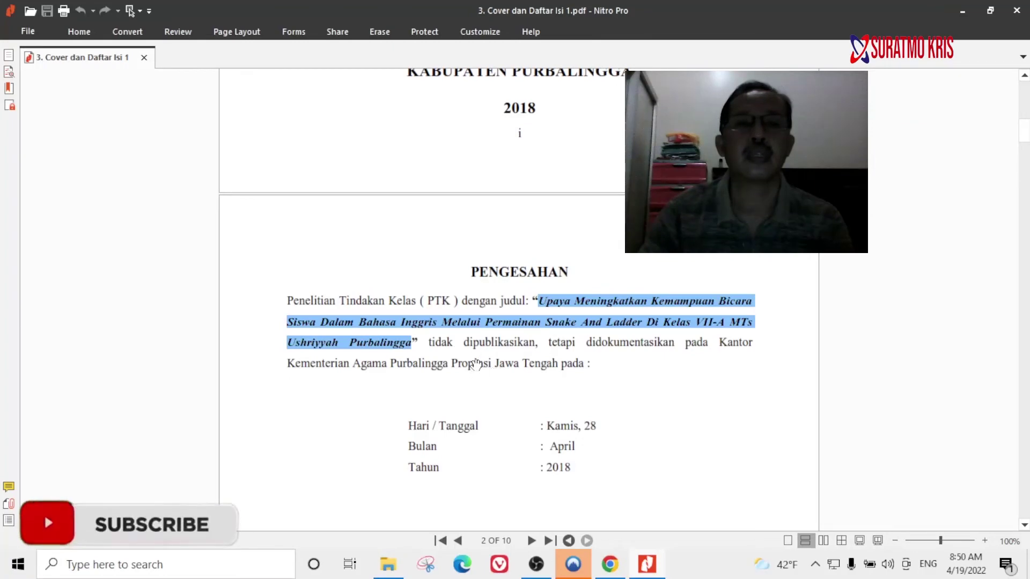
click(387, 564)
click(617, 569)
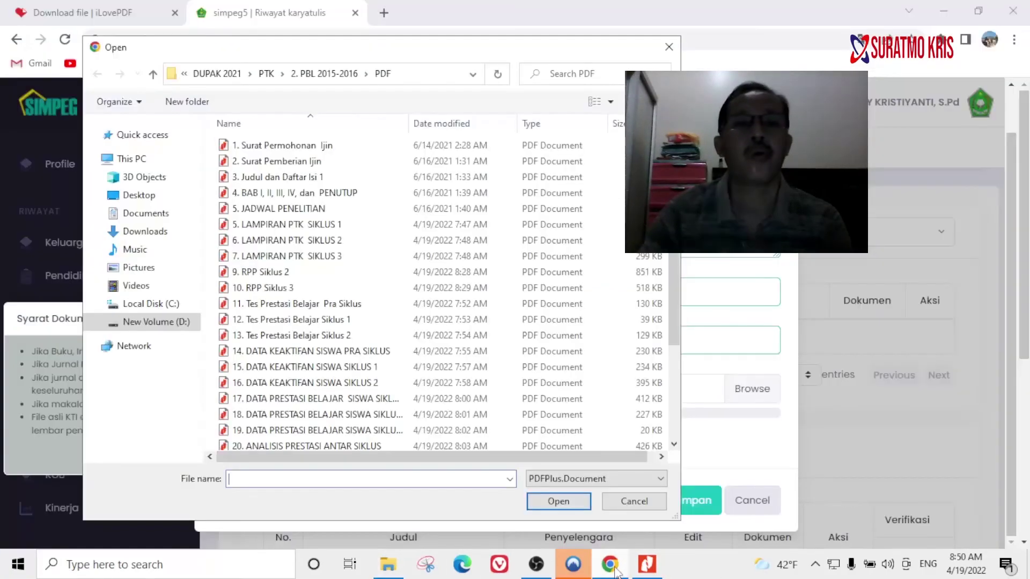
click(153, 74)
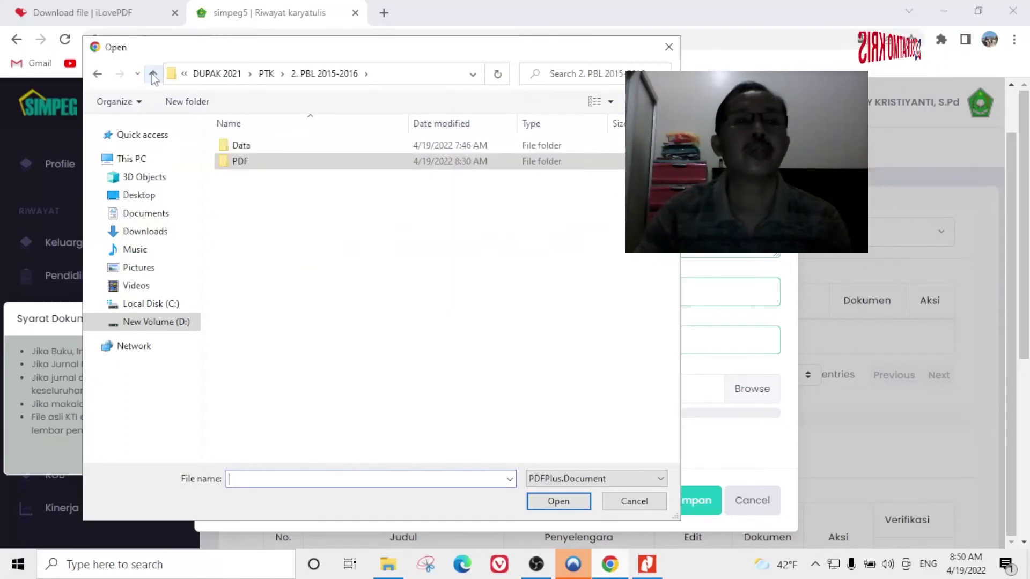
click(153, 75)
click(275, 194)
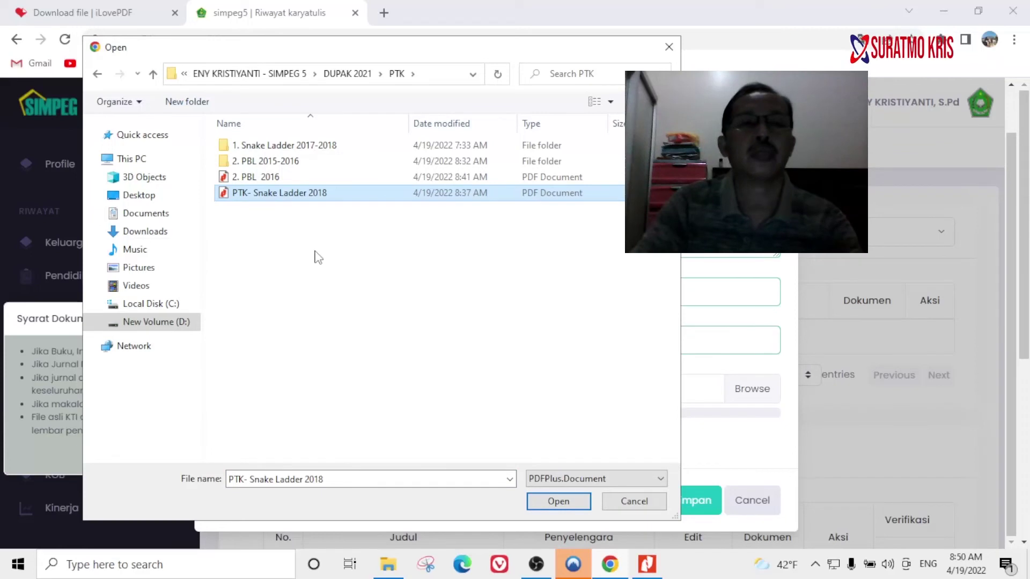
click(559, 501)
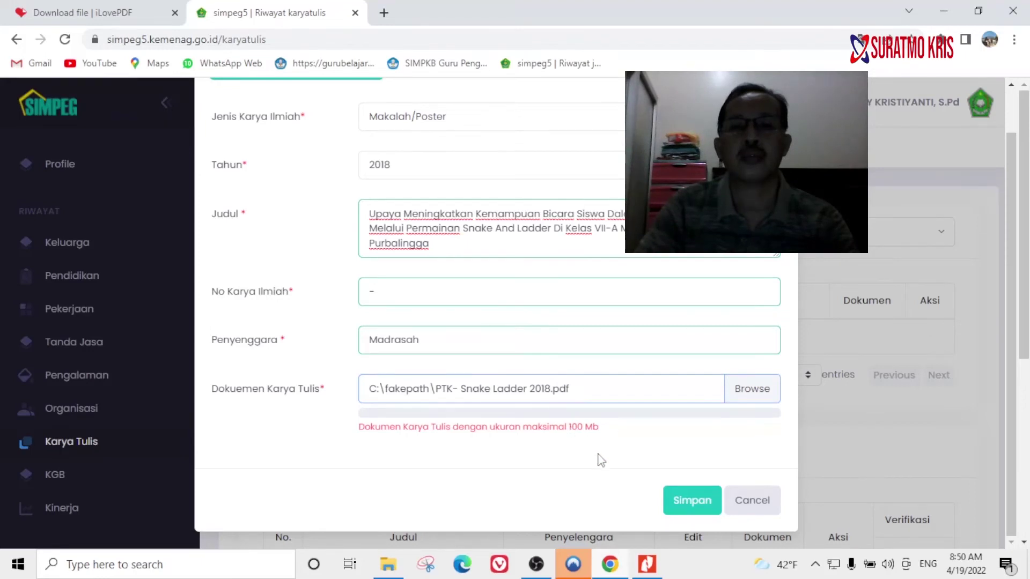
Check the PTK folder contents, then submit the Snake Ladder writing entry.
click(388, 564)
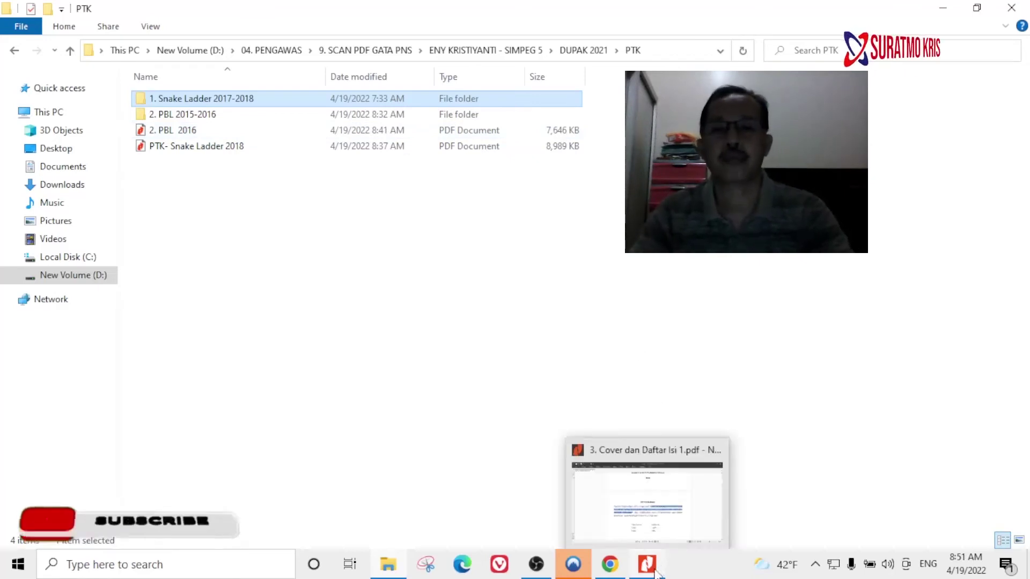
click(609, 564)
mouse_move(476, 394)
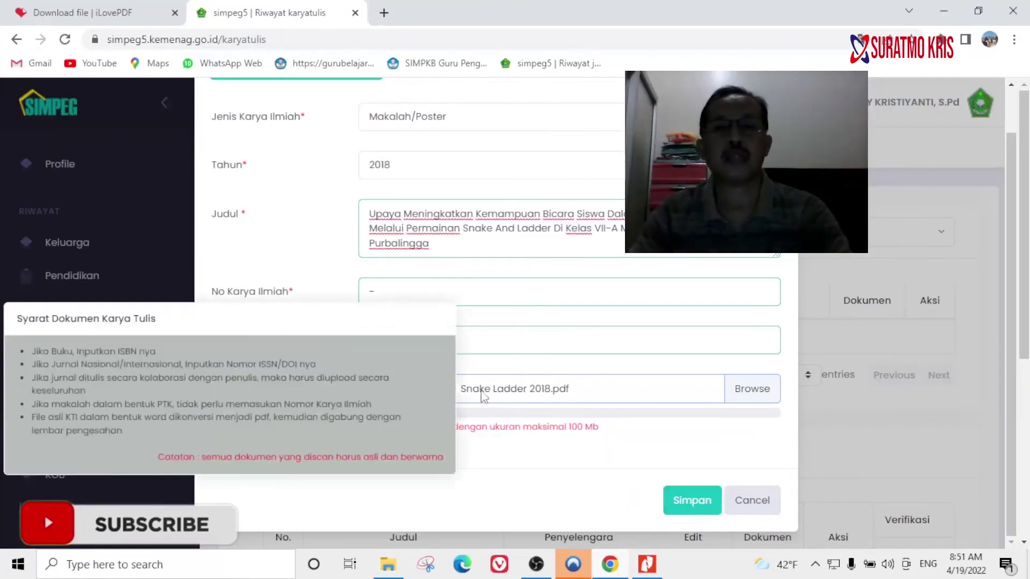
click(691, 501)
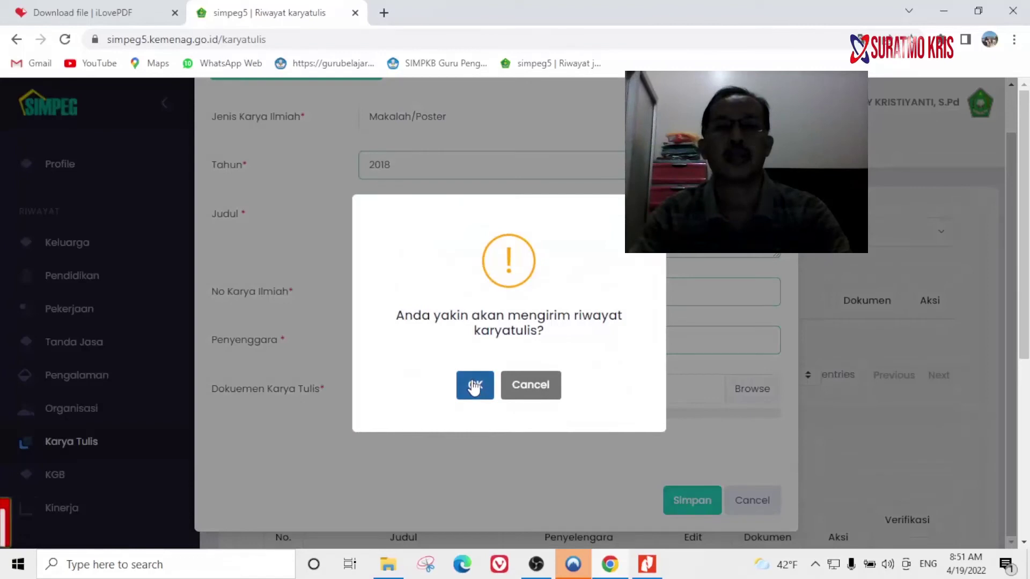
Confirm sending the Snake And Ladder paper, check it in the Tunggu list, and start another entry.
click(473, 385)
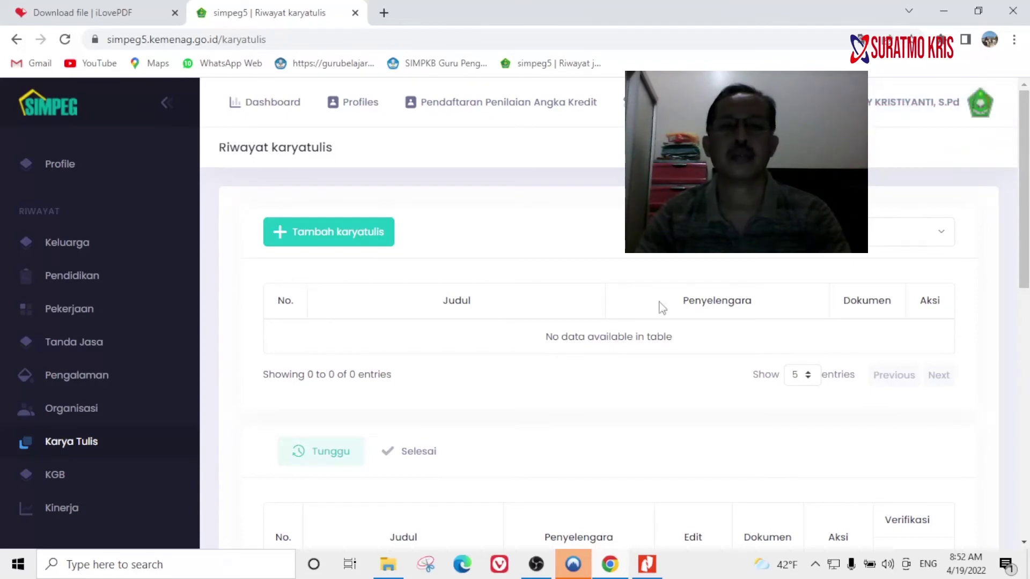
scroll(648, 405, down, 5)
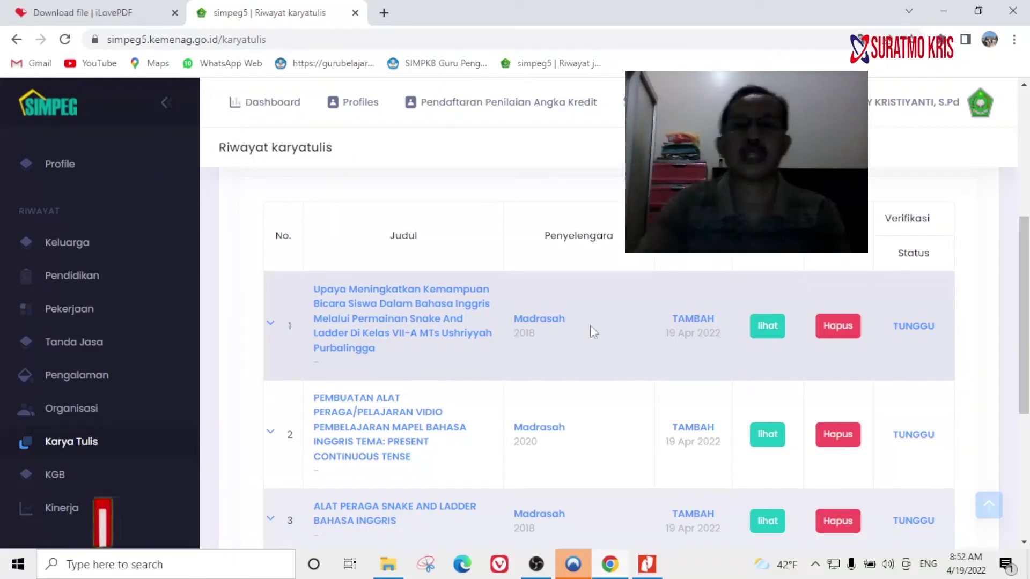
scroll(357, 252, up, 5)
click(356, 246)
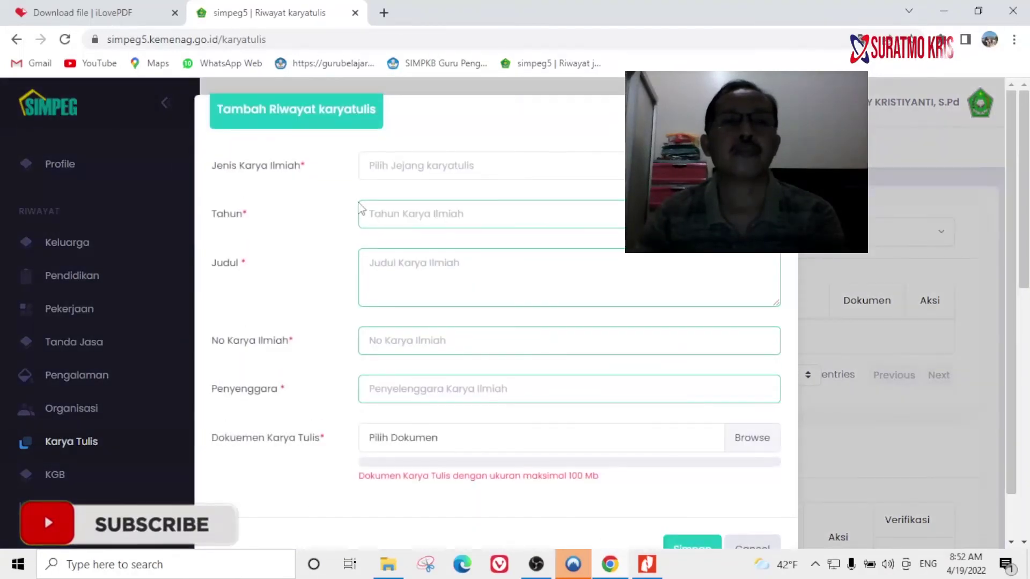
Close the add form and review the Tunggu list with the pending 2021 Dampak Pembelajaran Daring makalah.
mouse_move(537, 573)
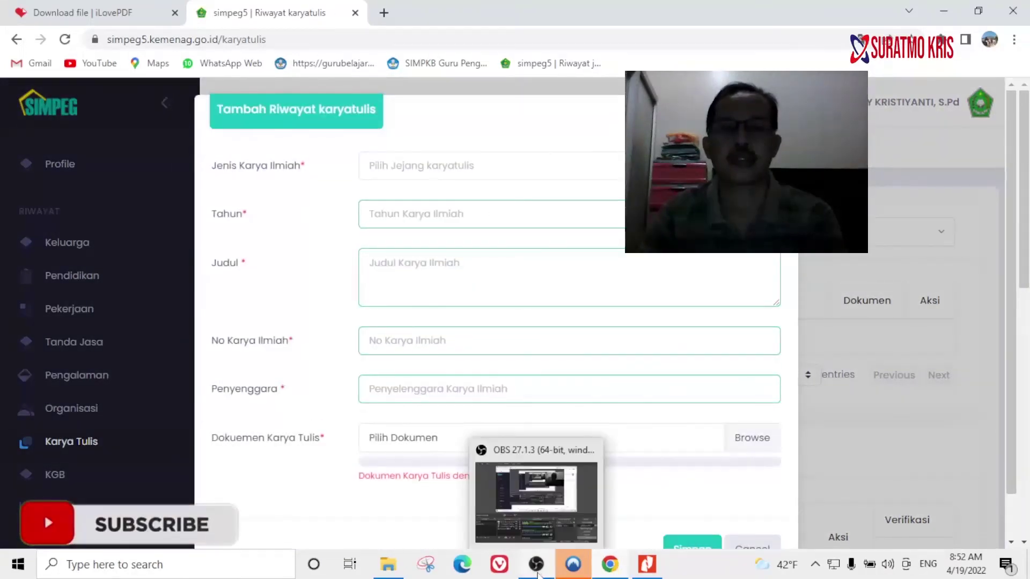
click(546, 539)
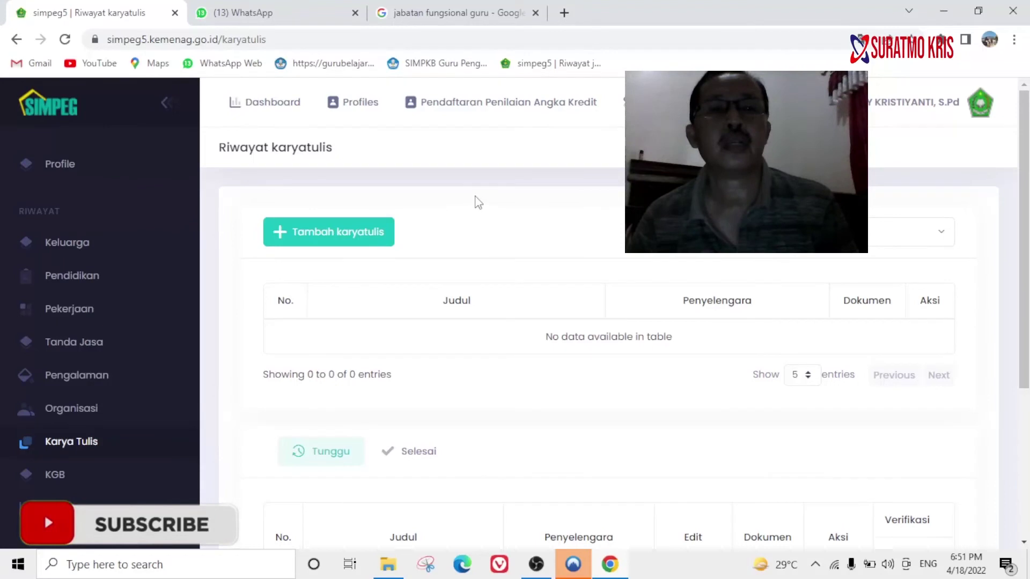
scroll(582, 356, down, 4)
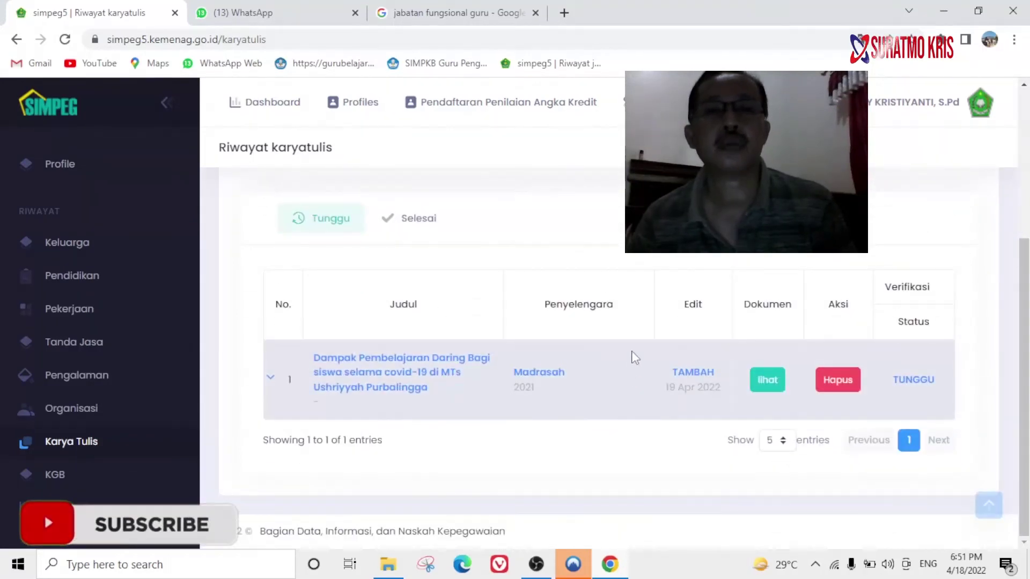
scroll(634, 358, up, 4)
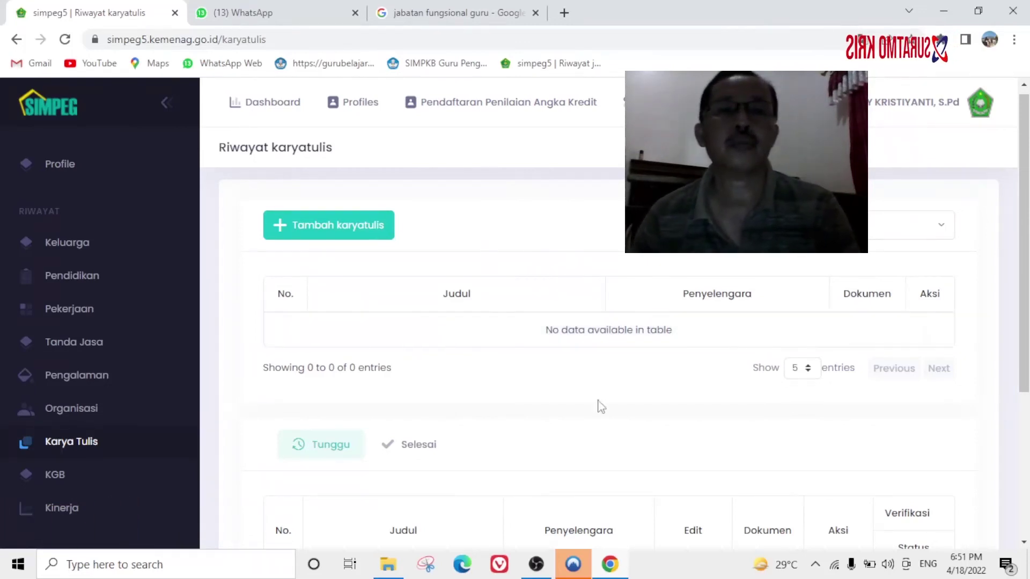
scroll(639, 425, down, 2)
scroll(639, 426, down, 1)
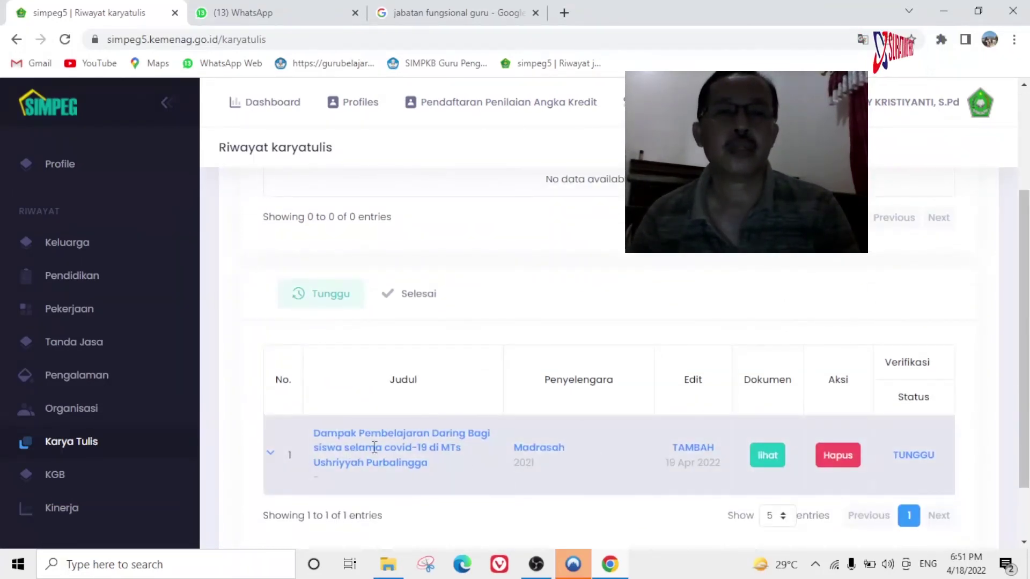
scroll(488, 434, up, 3)
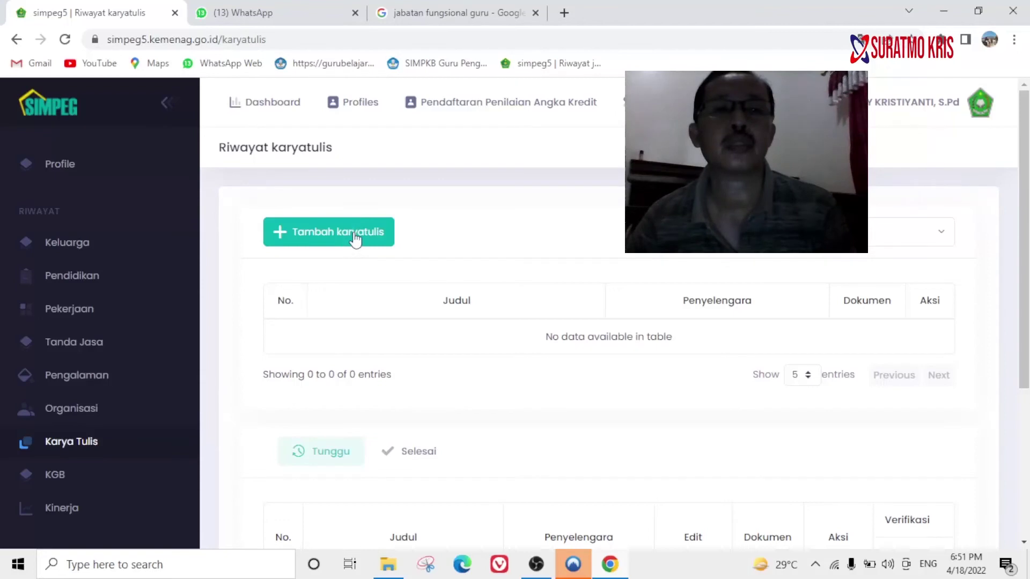
Start a new writing entry of type Makalah/Poster with year 2018.
click(353, 233)
click(419, 173)
click(398, 273)
click(418, 216)
text(2018)
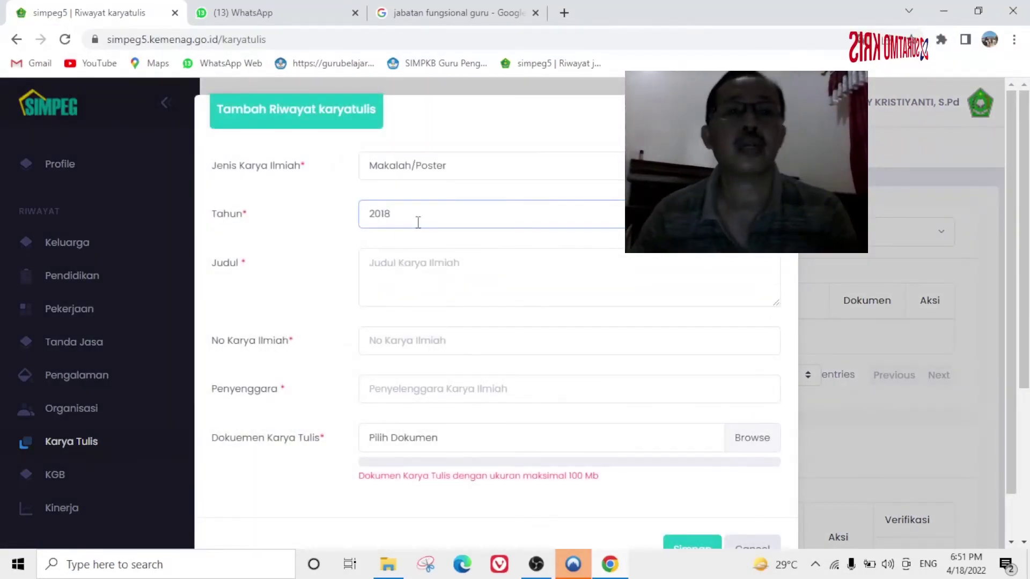
Copy the paper's full title from the Cover Jurnal Word document.
click(410, 271)
click(388, 564)
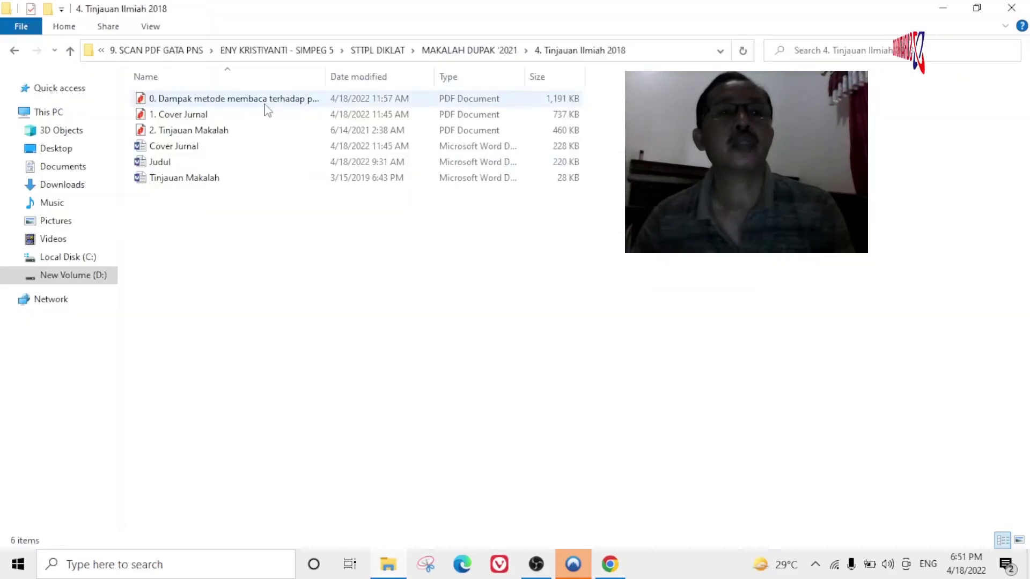
double_click(159, 161)
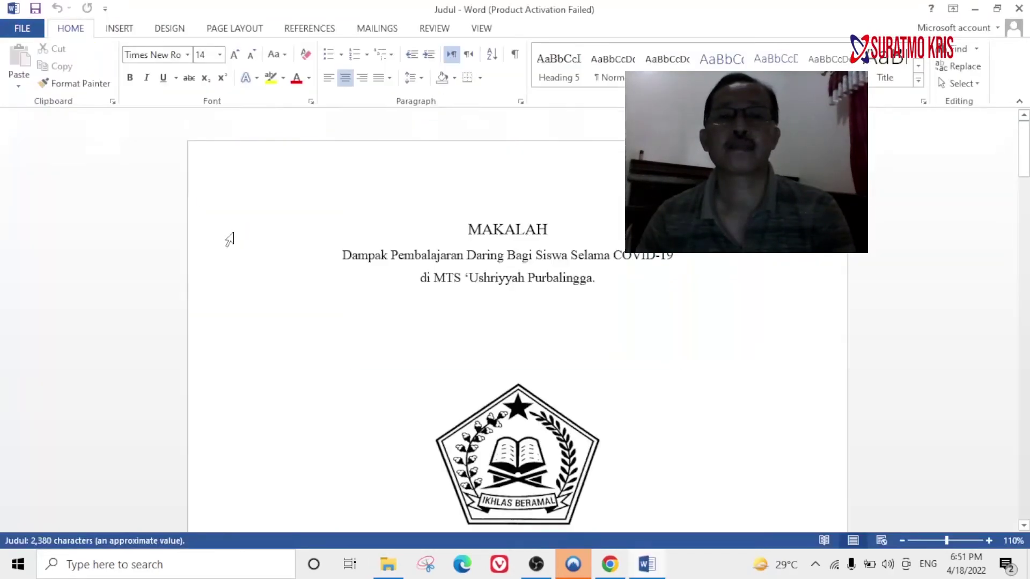
drag(342, 256, 381, 255)
click(1018, 8)
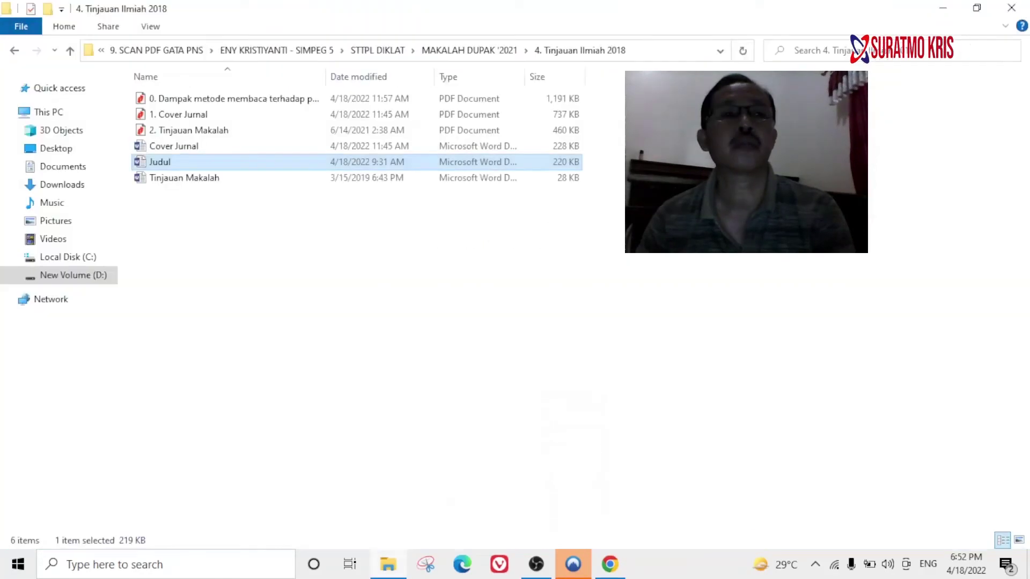
double_click(186, 147)
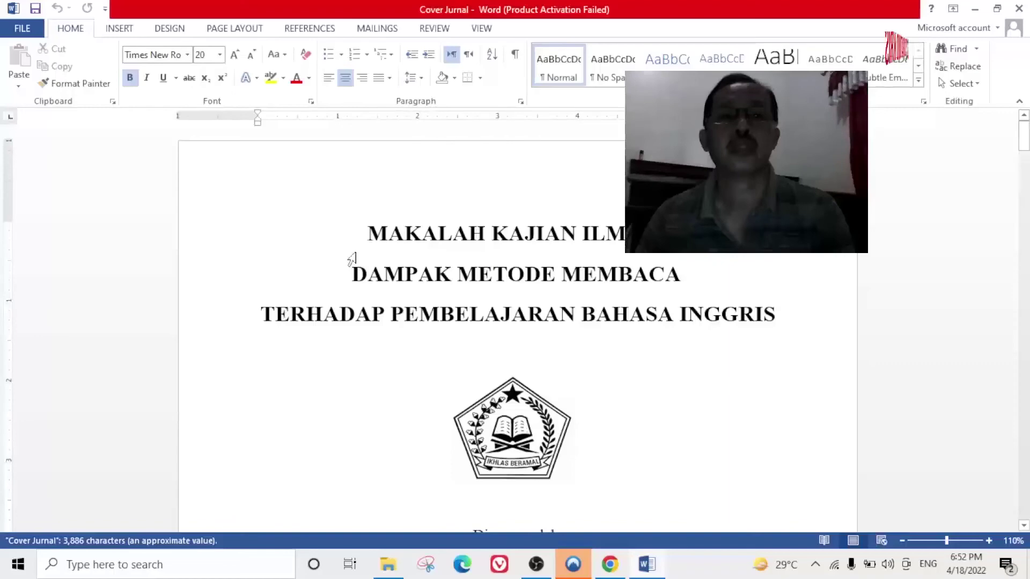
click(670, 430)
scroll(675, 416, down, 20)
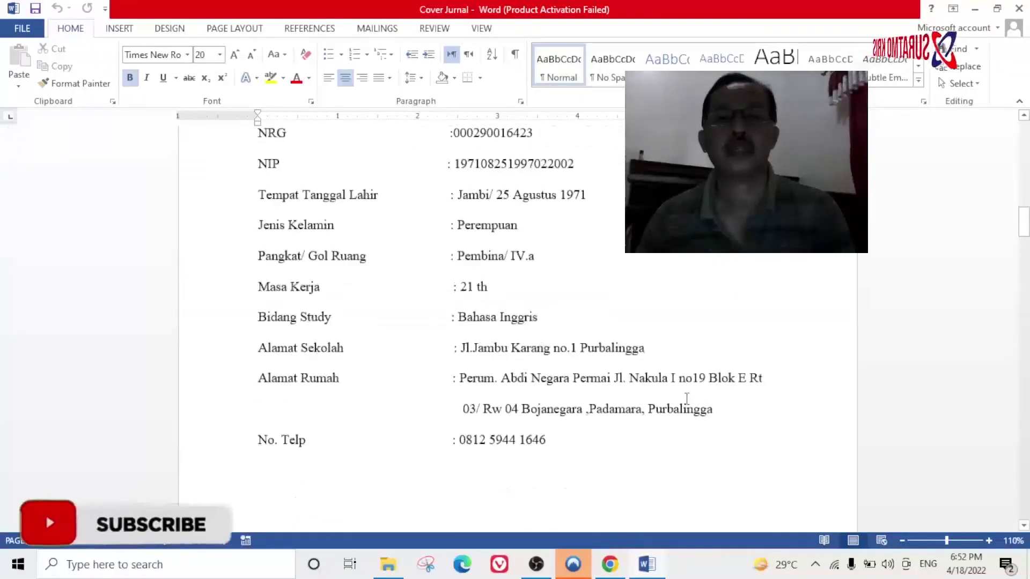
scroll(696, 400, down, 15)
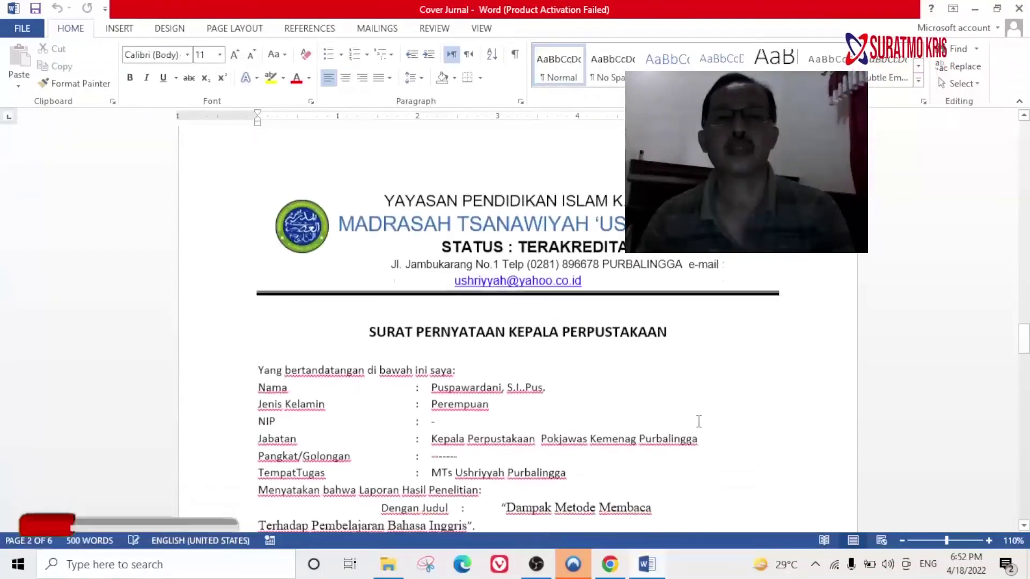
drag(506, 392, 467, 410)
click(67, 69)
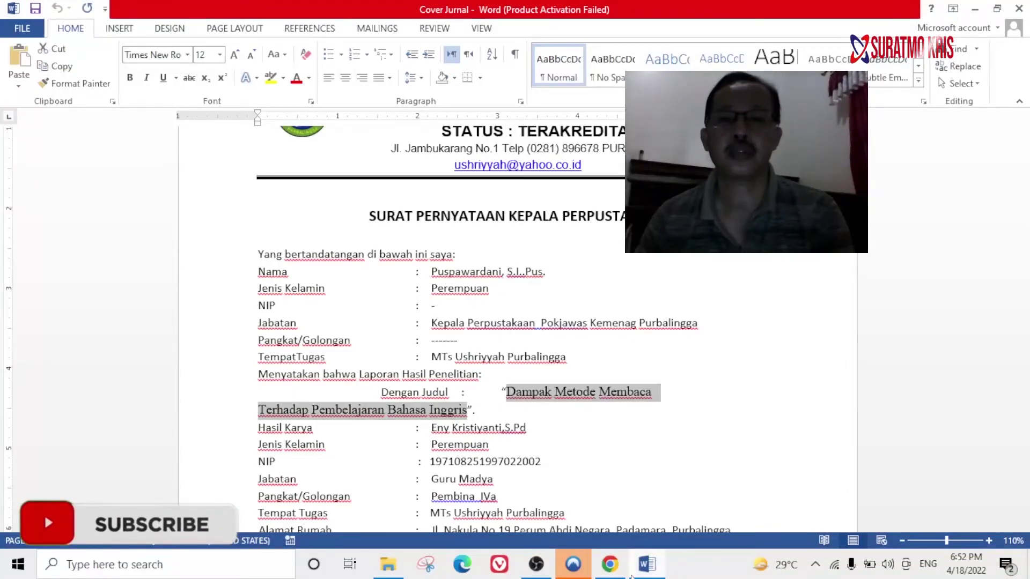
Paste 'Dampak Metode Membaca Terhadap Pembelajaran Bahasa Inggris' into Judul and enter '-' as the number.
key(alt+Tab)
right_click(406, 260)
click(449, 378)
click(421, 341)
text(-)
click(427, 393)
Enter organiser Madrasah and attach the Dampak metode membaca PDF from 4. Tinjauan Ilmiah 2018.
text(Madrasah)
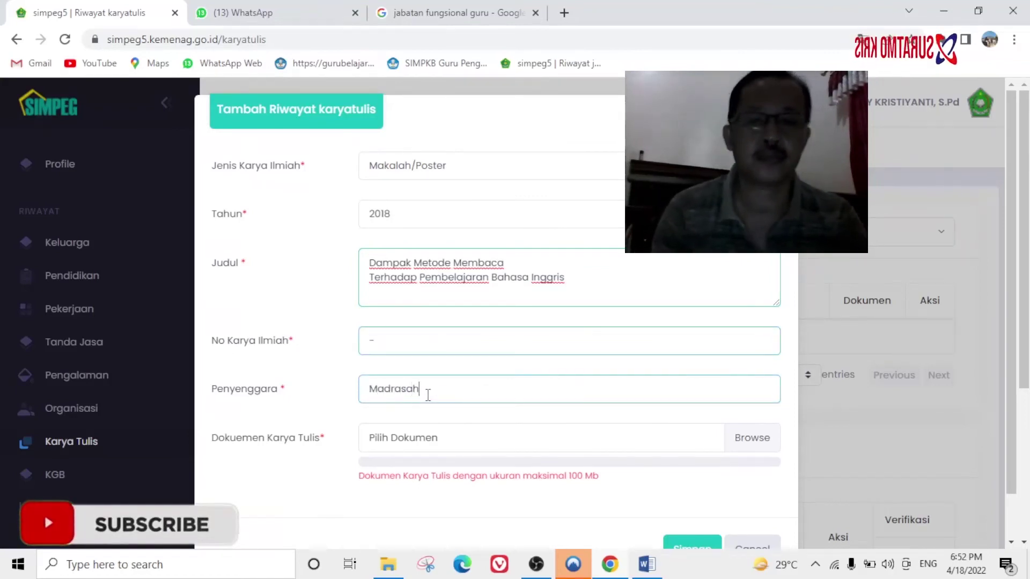
mouse_move(748, 435)
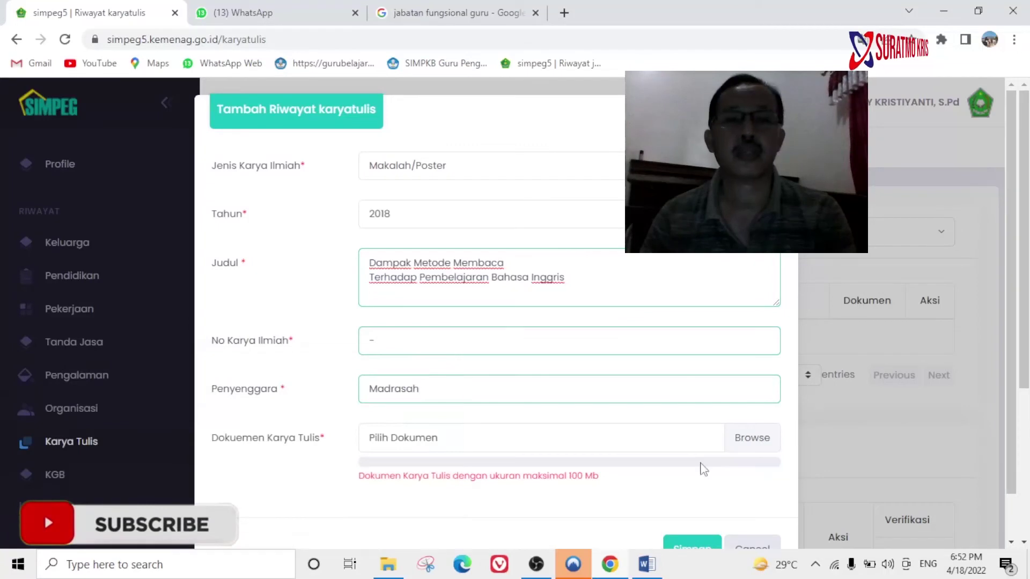
click(764, 443)
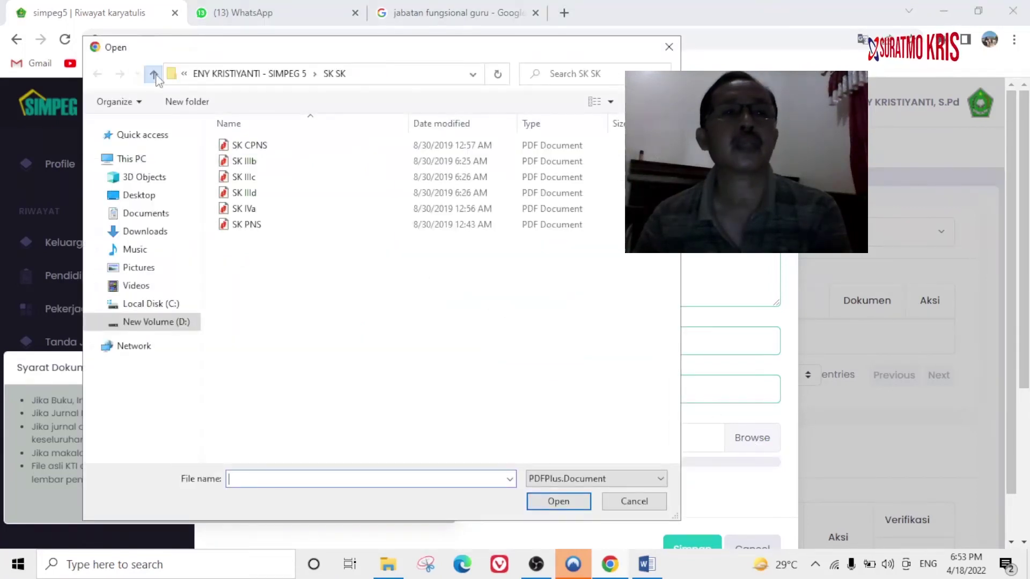
click(154, 74)
click(275, 290)
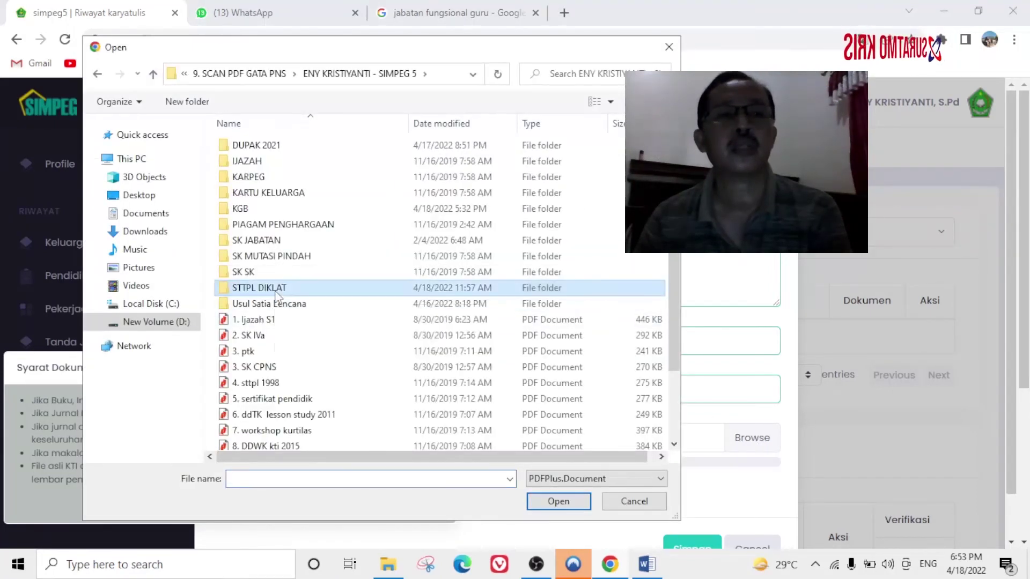
double_click(275, 289)
double_click(270, 221)
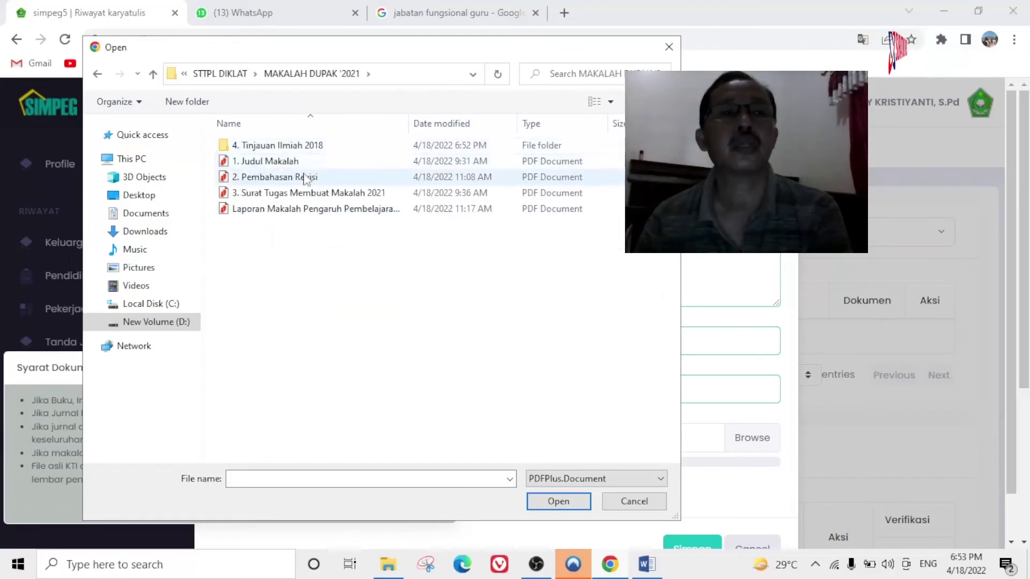
double_click(288, 147)
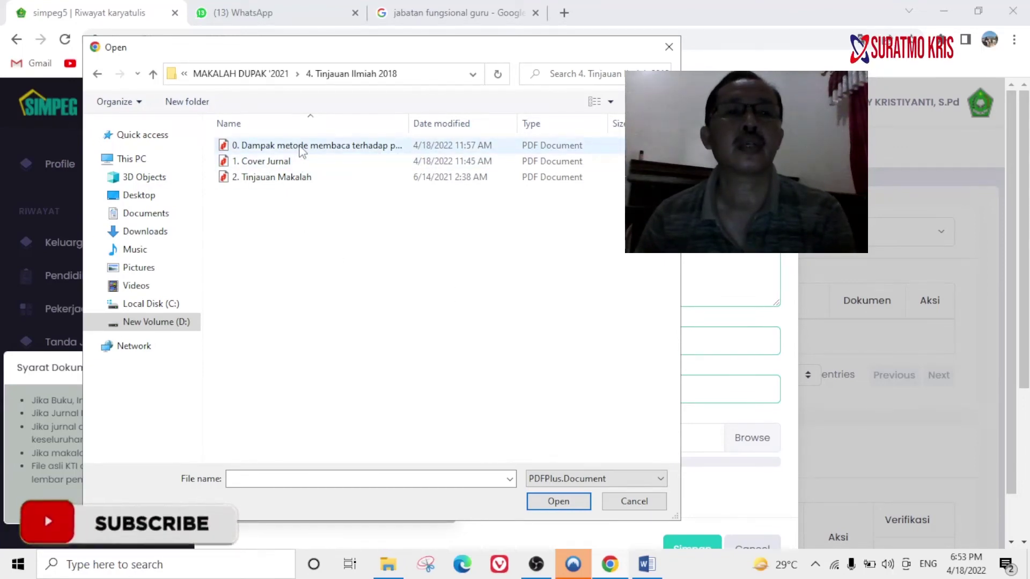
double_click(301, 148)
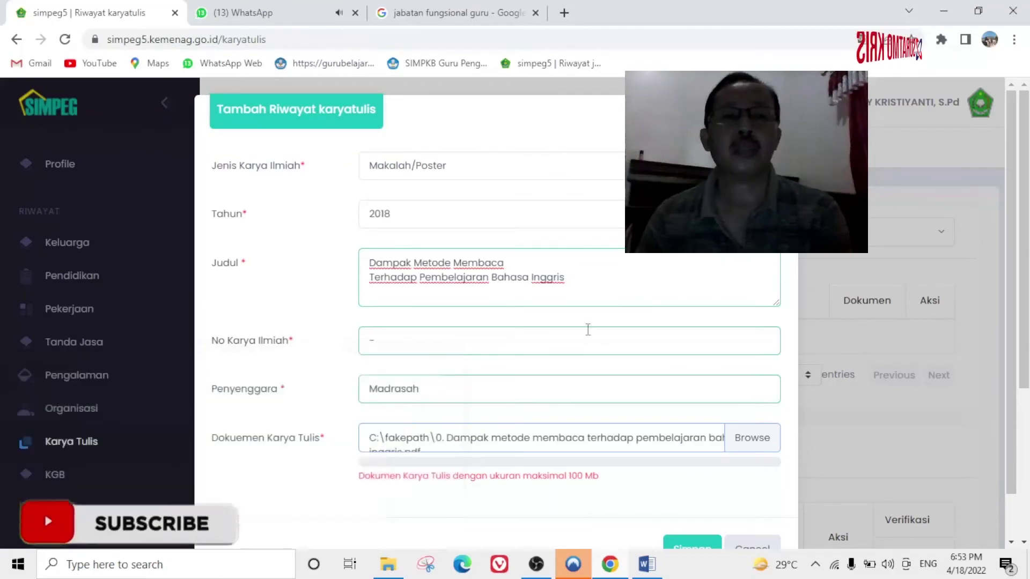
Submit the 2018 Makalah/Poster karya tulis entry and confirm sending it.
scroll(586, 329, down, 1)
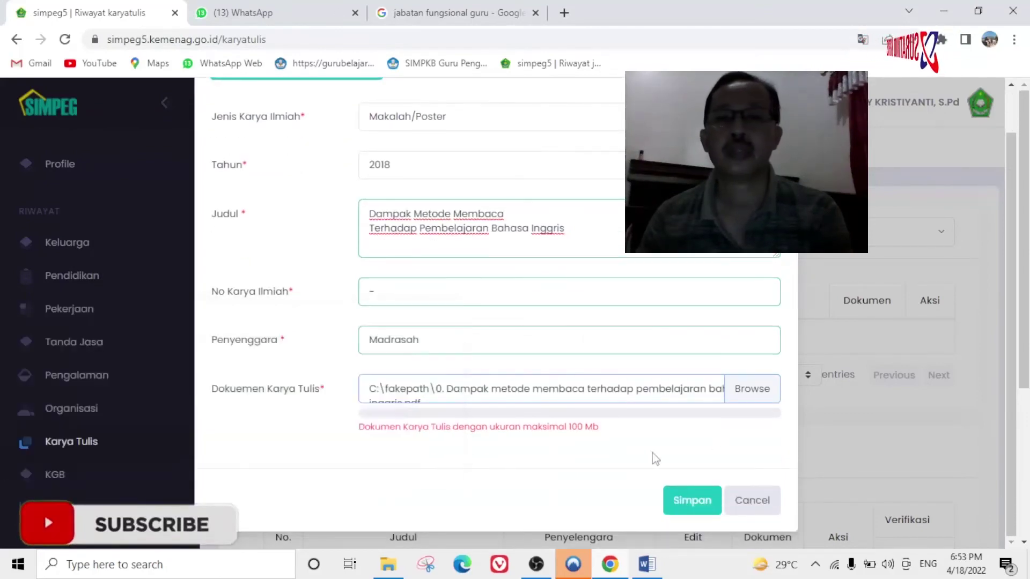
click(692, 501)
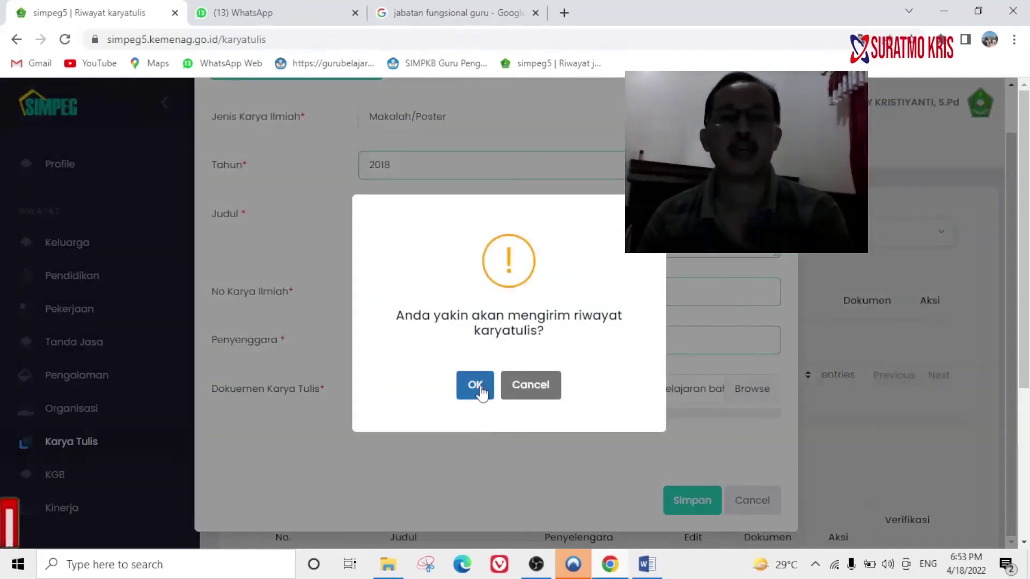
click(481, 390)
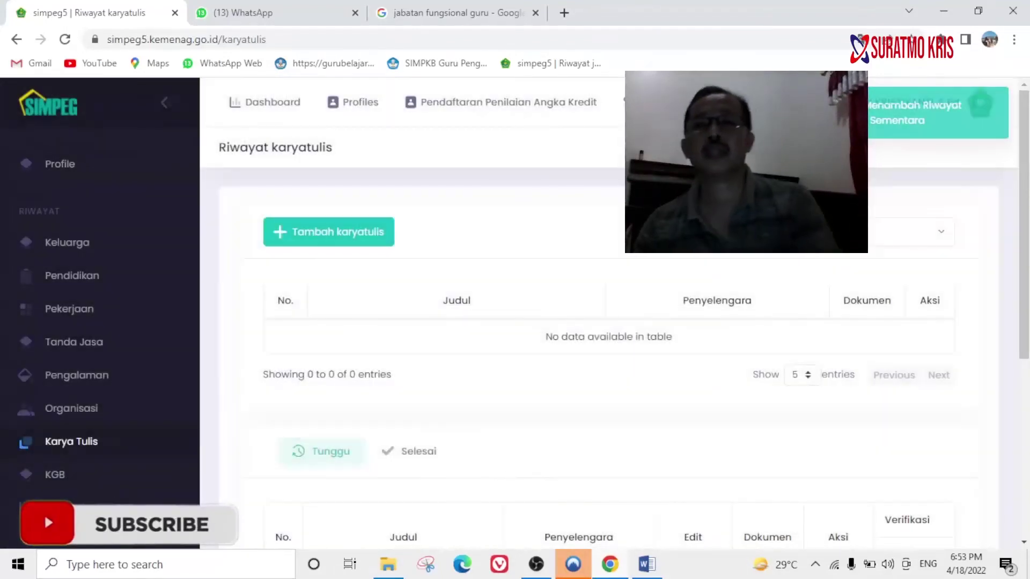
scroll(681, 328, down, 5)
scroll(554, 398, up, 6)
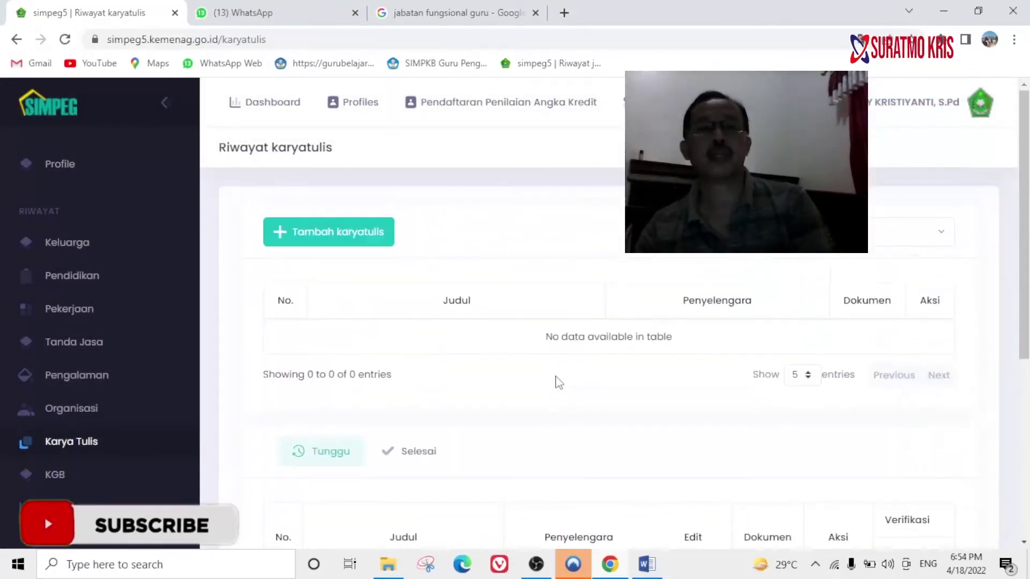
scroll(570, 372, down, 3)
scroll(570, 371, up, 4)
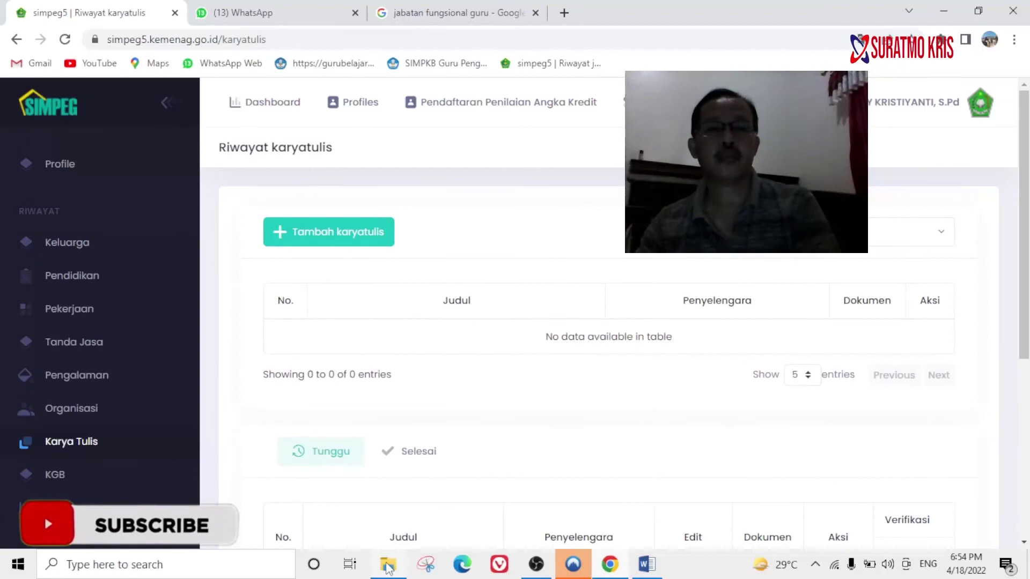
In File Explorer, navigate through Publikasi Ilmiah to the 5. Publikasi Jurnal folder.
click(387, 564)
click(70, 51)
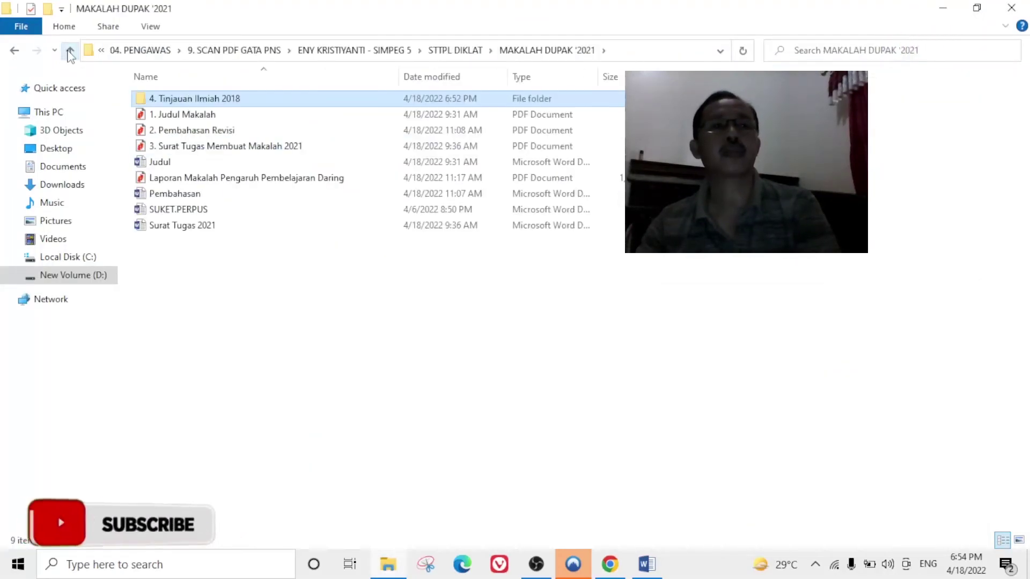
click(69, 50)
click(179, 198)
double_click(179, 199)
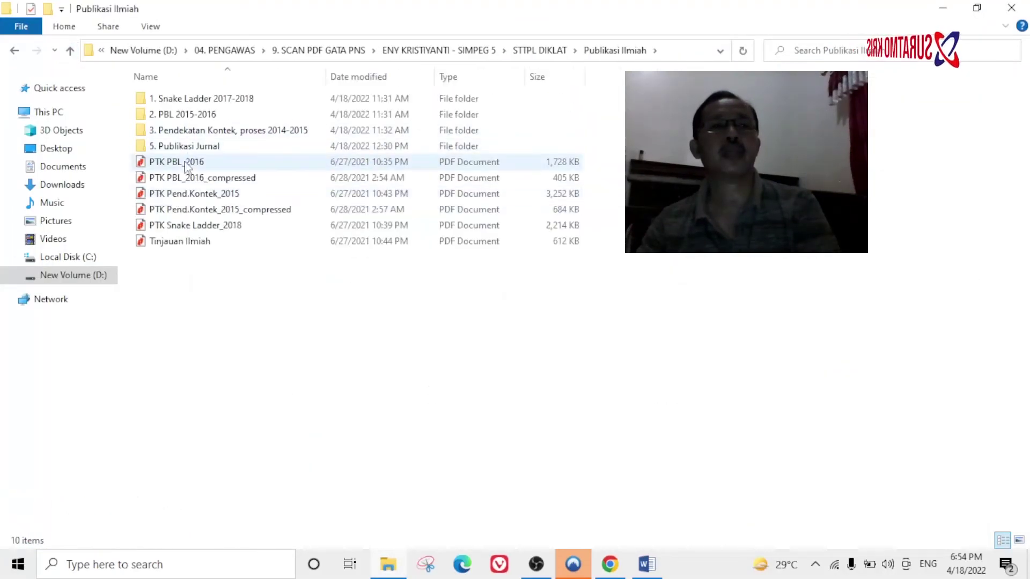
double_click(196, 147)
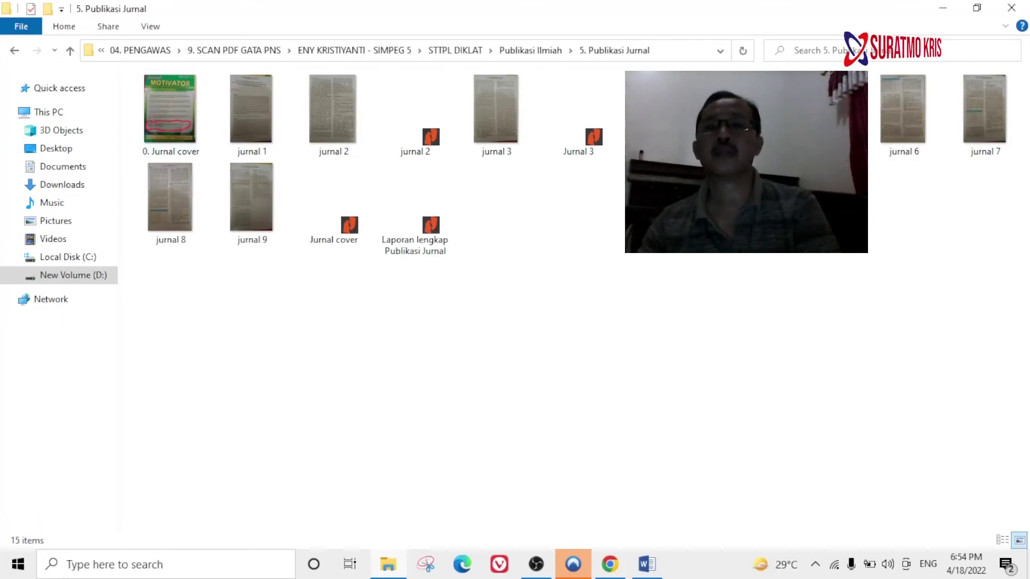
click(431, 241)
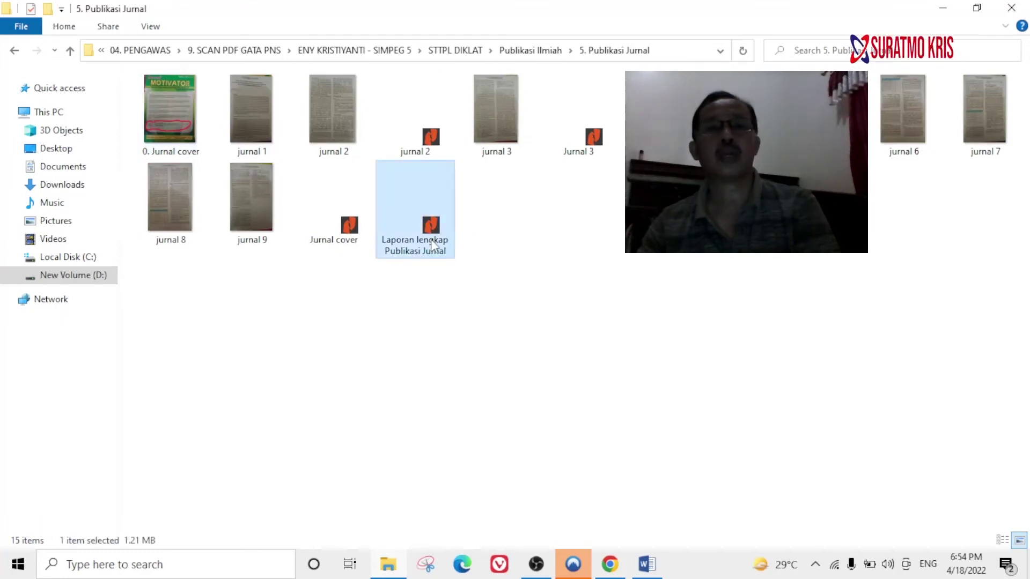
double_click(433, 241)
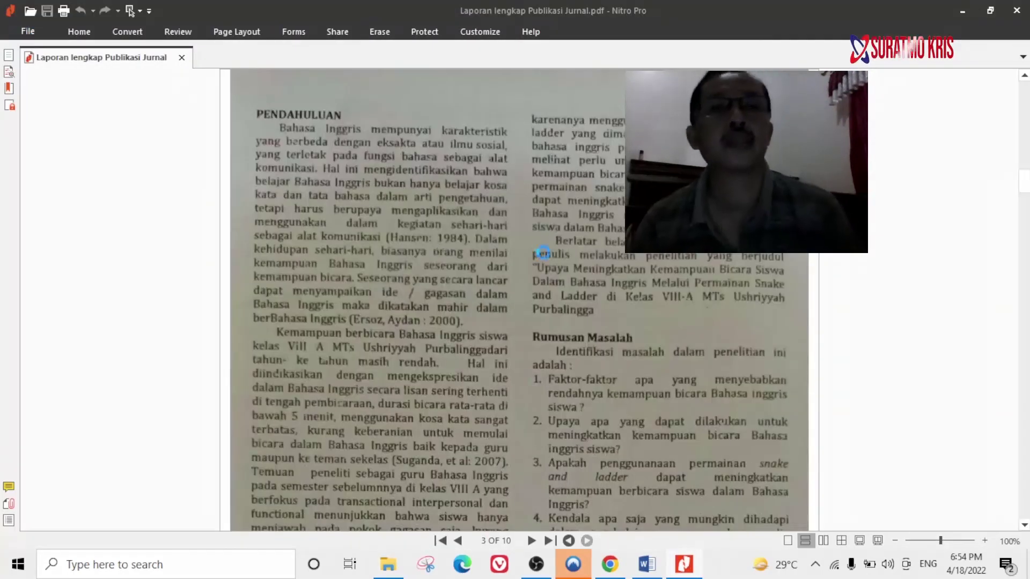
key(Home)
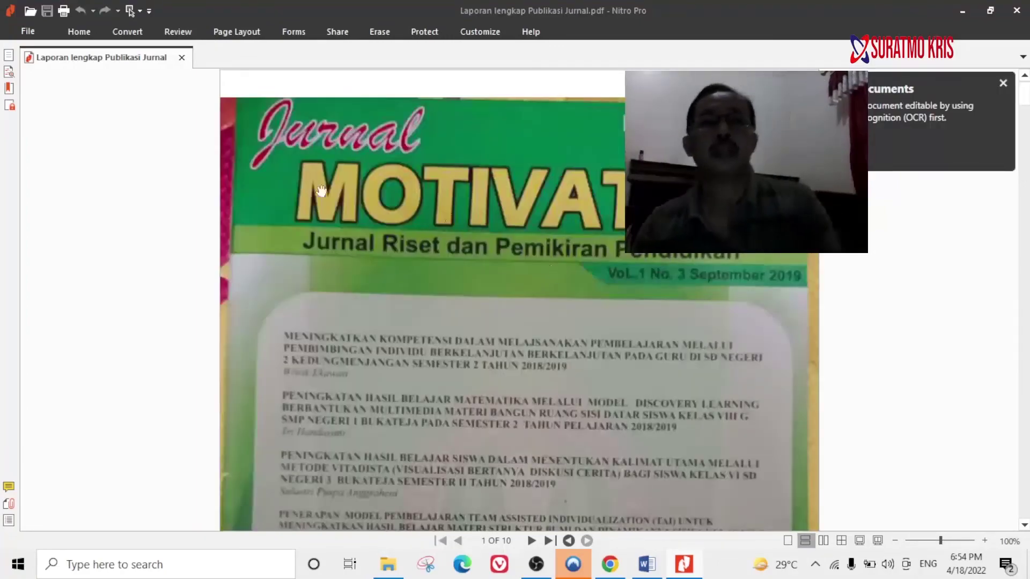
scroll(743, 269, down, 15)
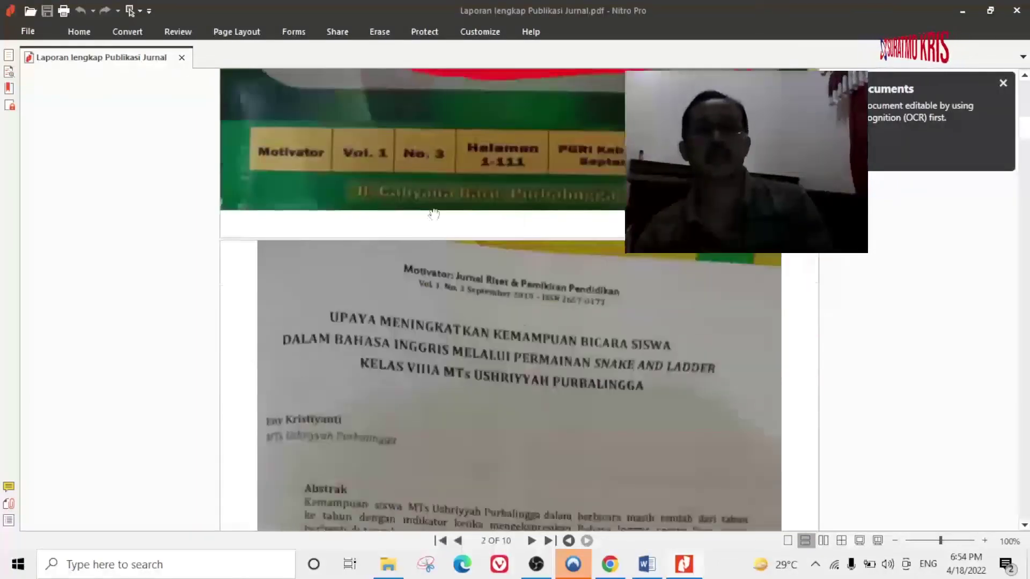
scroll(479, 273, down, 20)
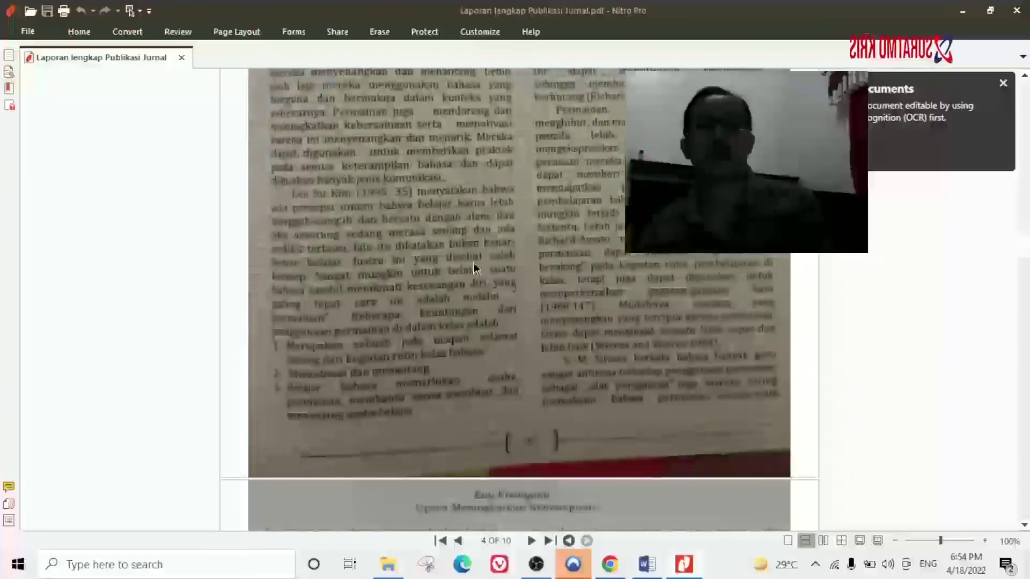
scroll(479, 263, down, 15)
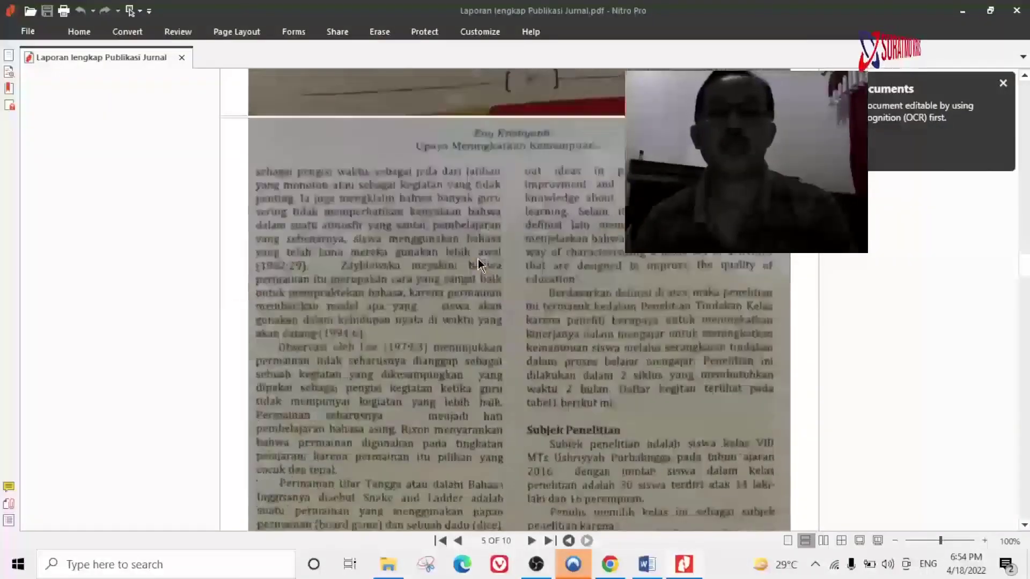
scroll(485, 261, down, 20)
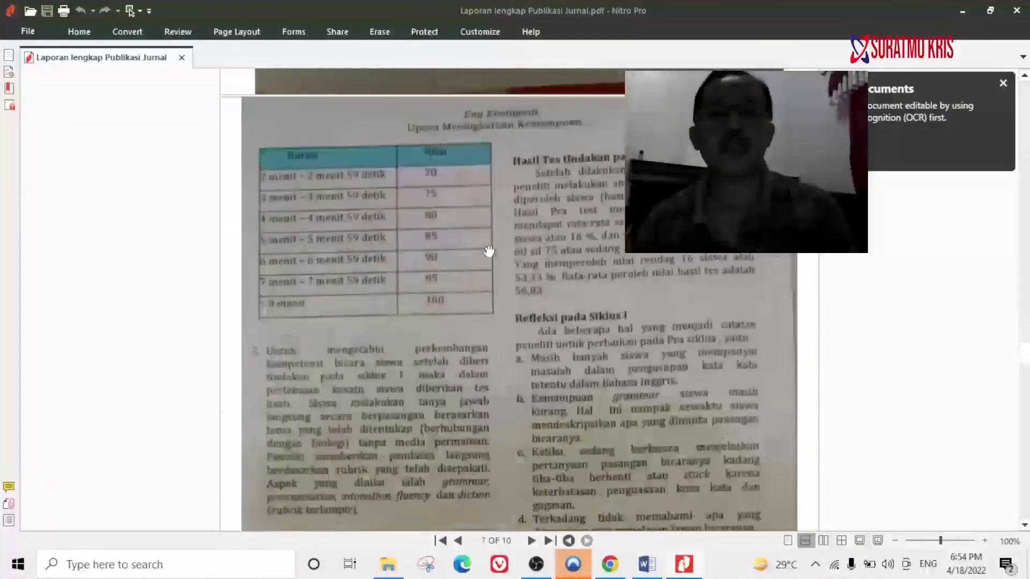
scroll(488, 251, down, 20)
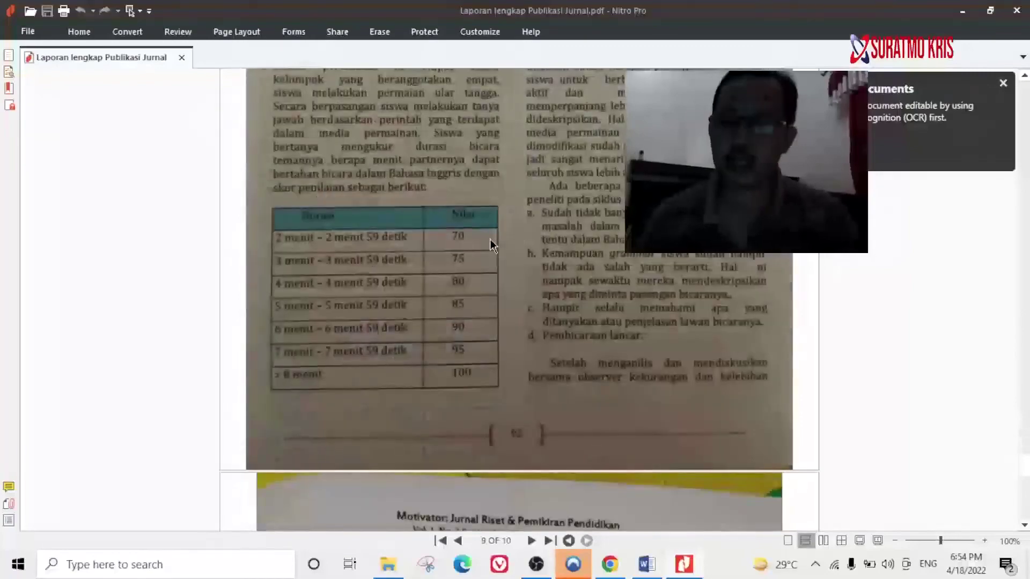
scroll(490, 239, down, 10)
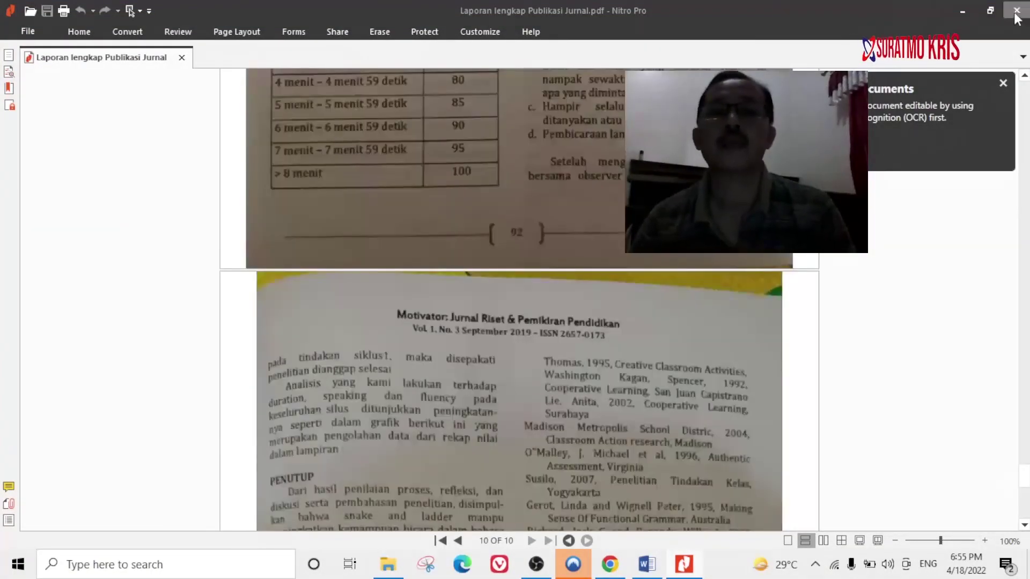
click(383, 566)
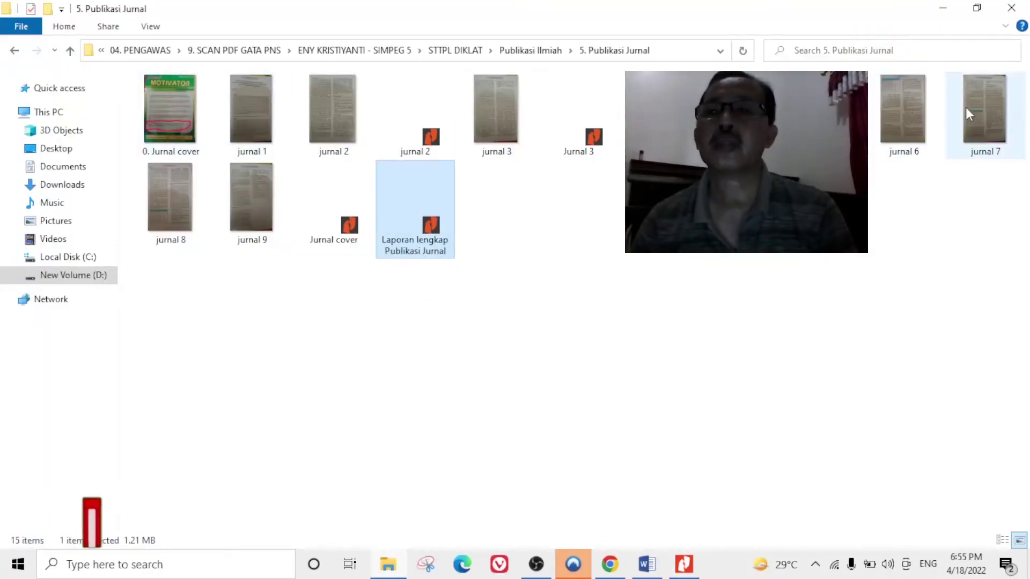
Start a new Karya Tulis entry of type Buku/Bab/Jurnal with year 2019.
click(340, 241)
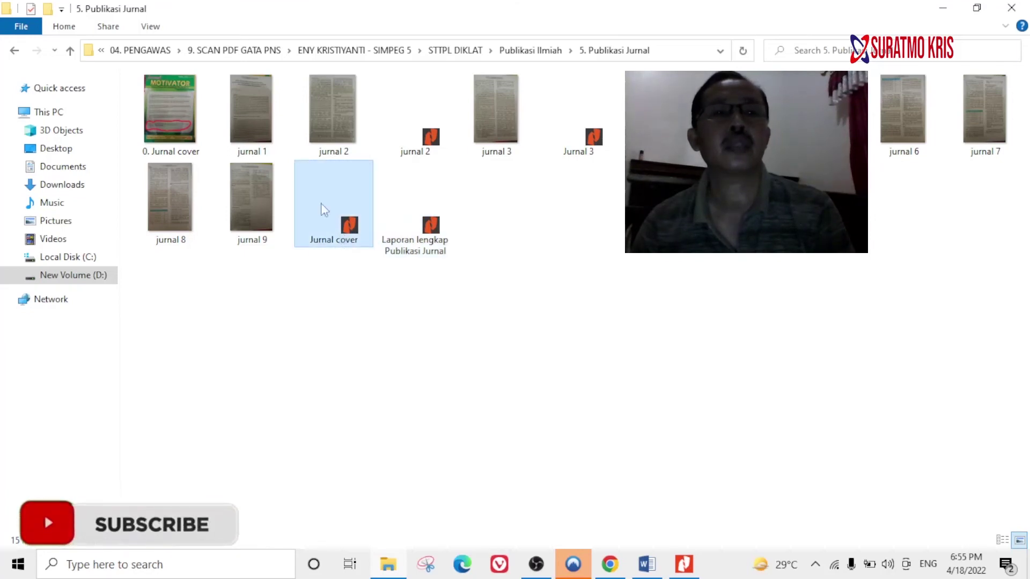
key(alt+Tab)
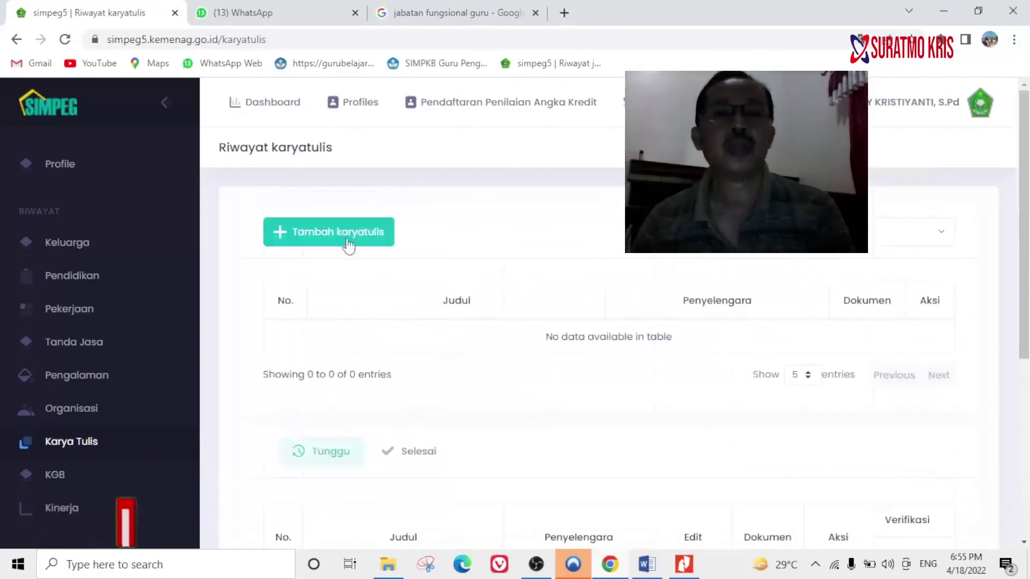
click(346, 238)
click(436, 174)
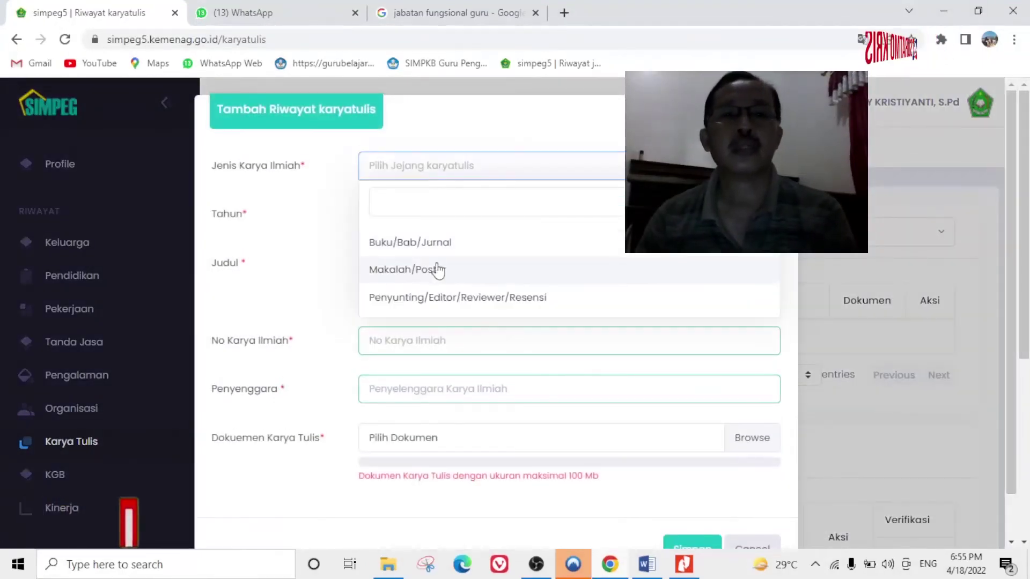
click(413, 239)
click(413, 217)
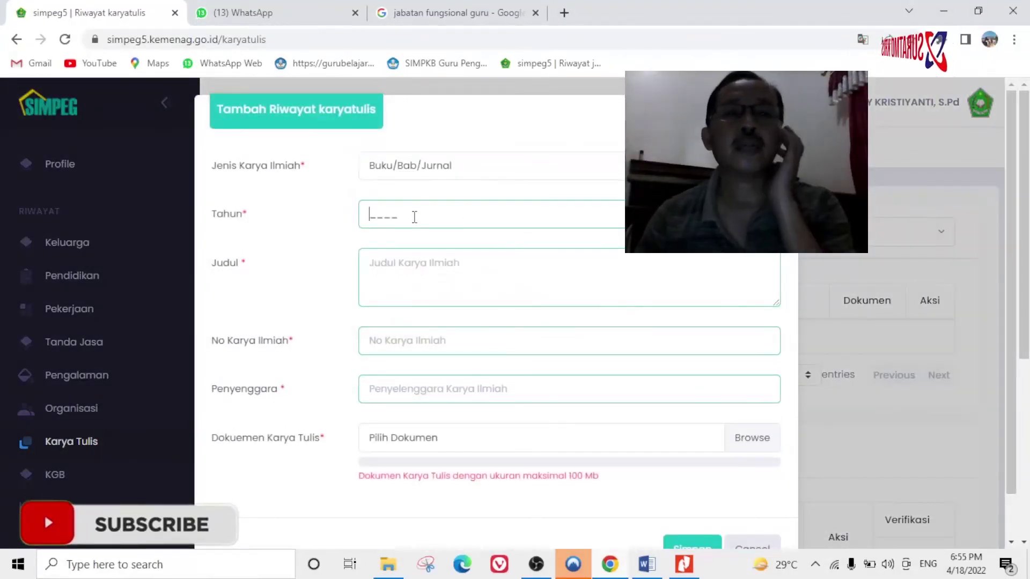
text(2019)
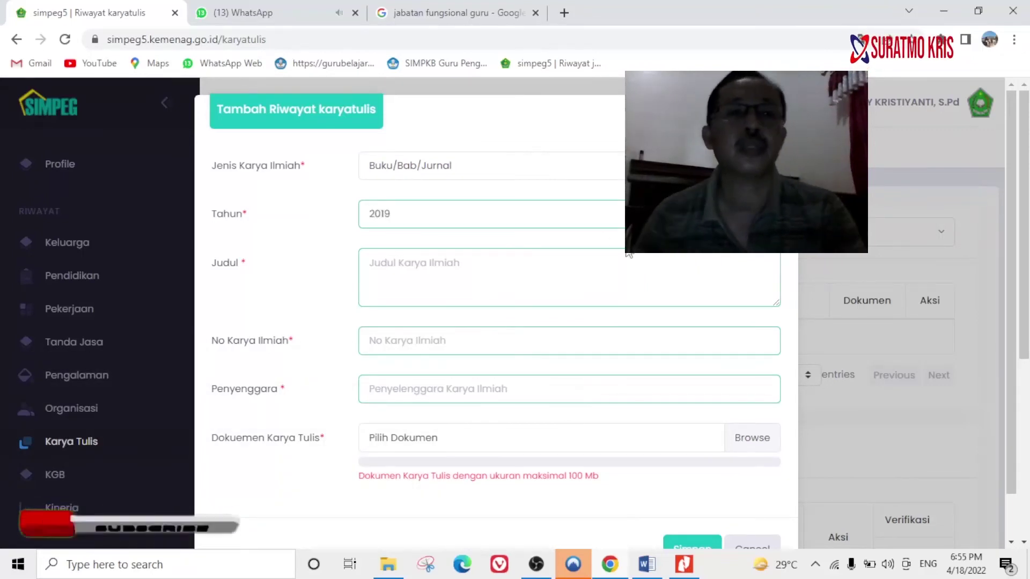
Reopen the Laporan lengkap Publikasi Jurnal PDF to read the title, then return to the form.
click(530, 281)
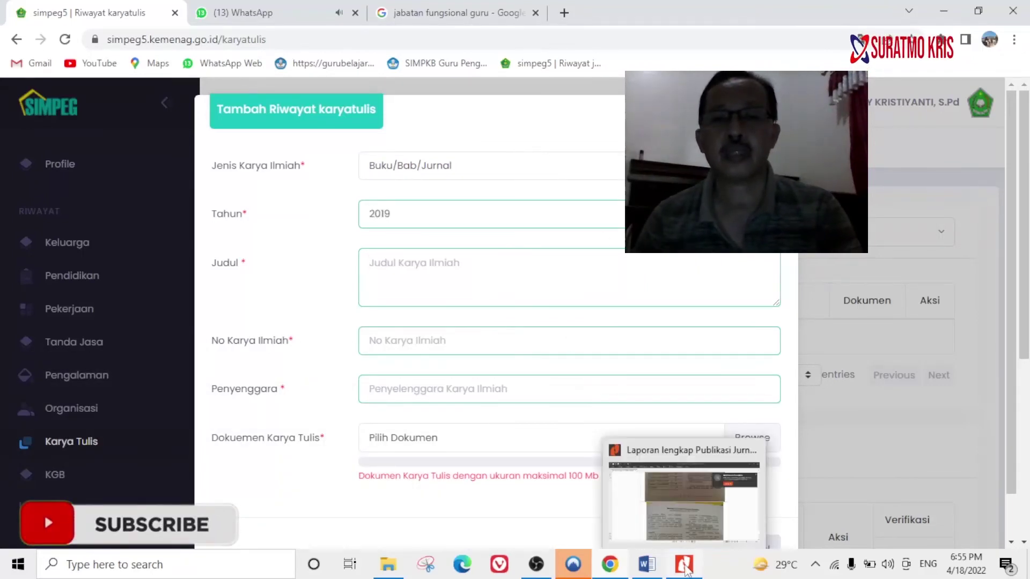
mouse_move(374, 571)
click(388, 505)
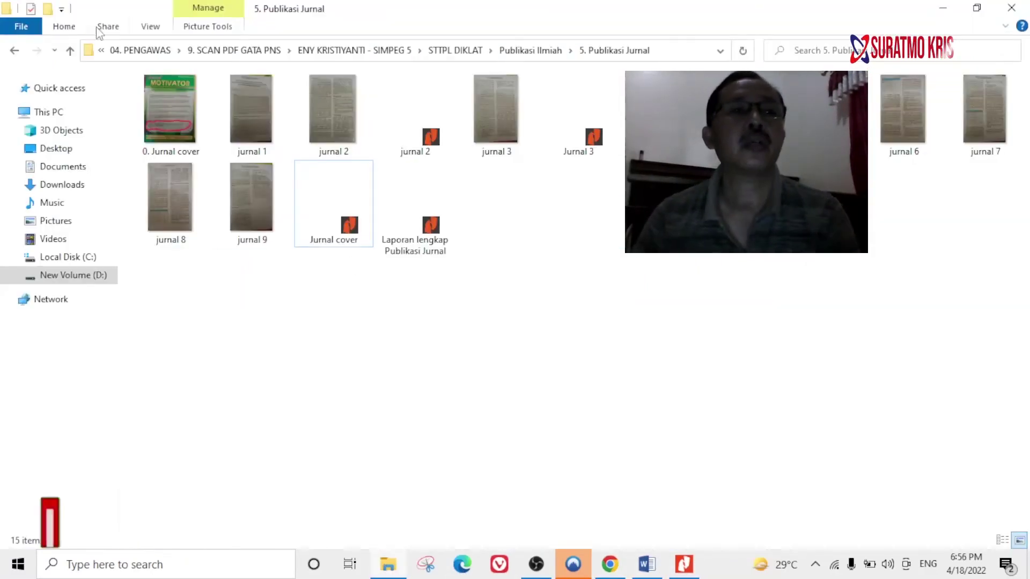
click(69, 50)
double_click(179, 146)
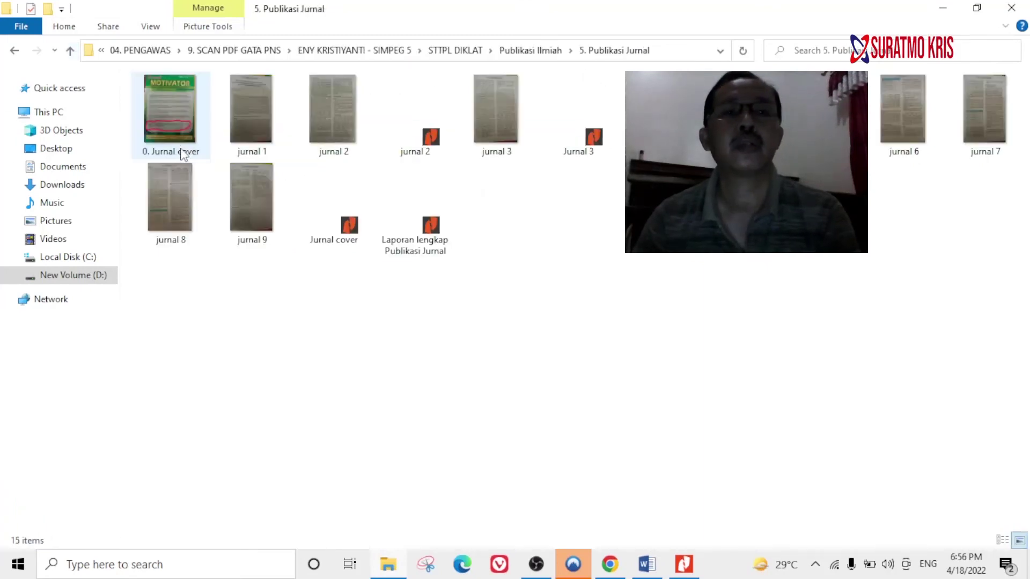
double_click(392, 236)
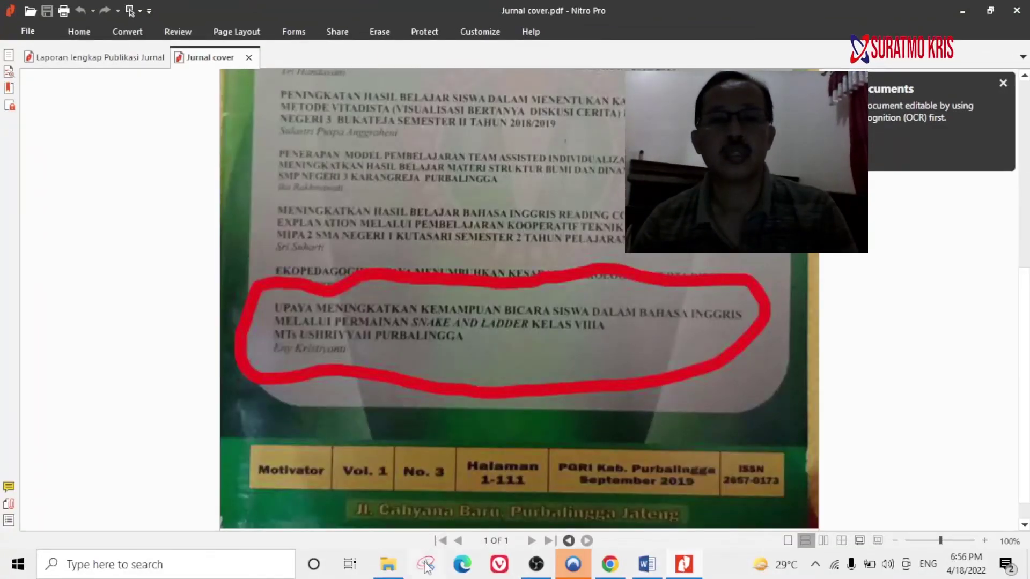
click(388, 564)
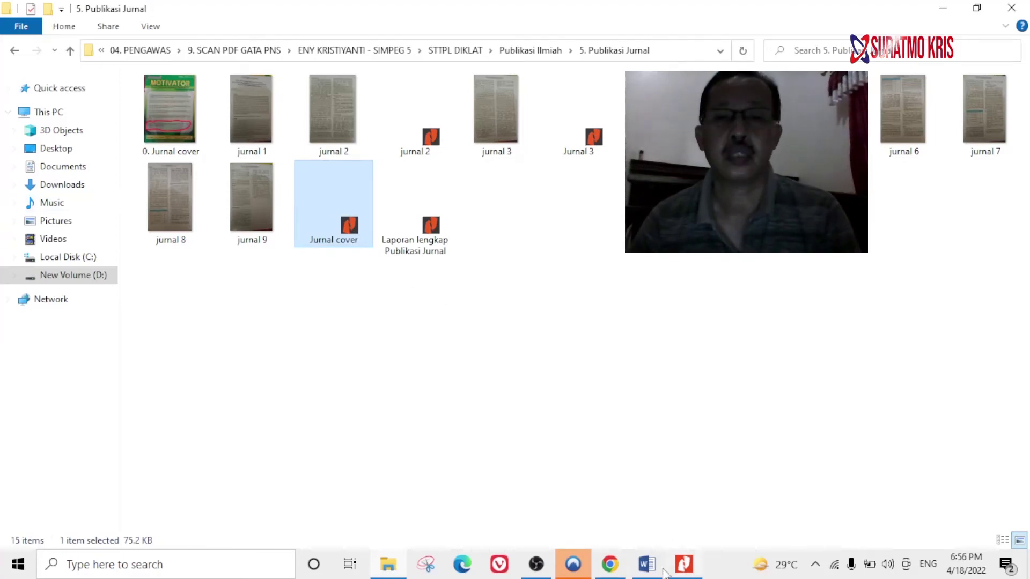
click(610, 564)
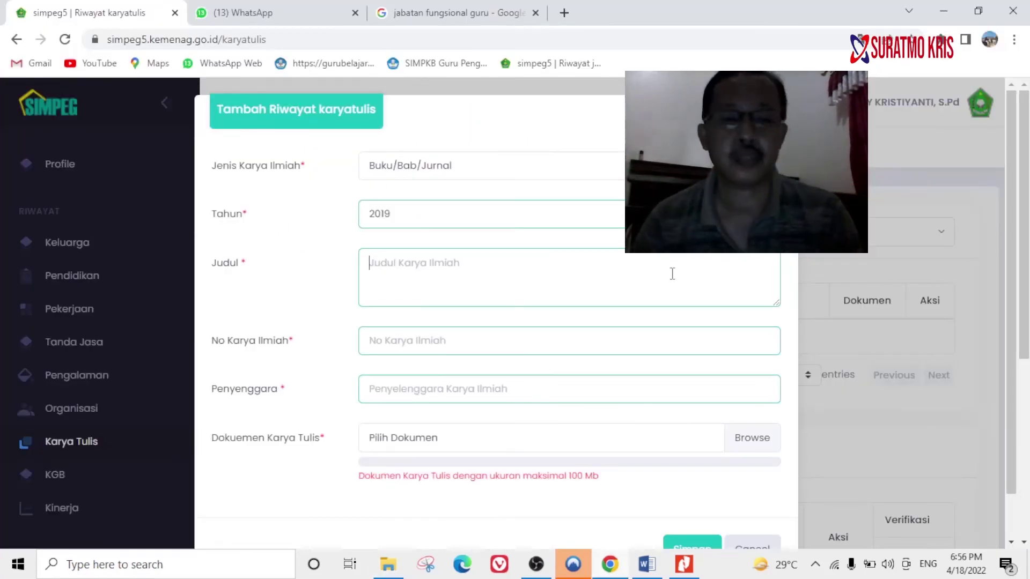
Type the title 'Upaya meningkatkan kemampuan bicara siswa dalam bahasa Inggris melalui permainan snak…', fixing typos.
text(Upaya meni)
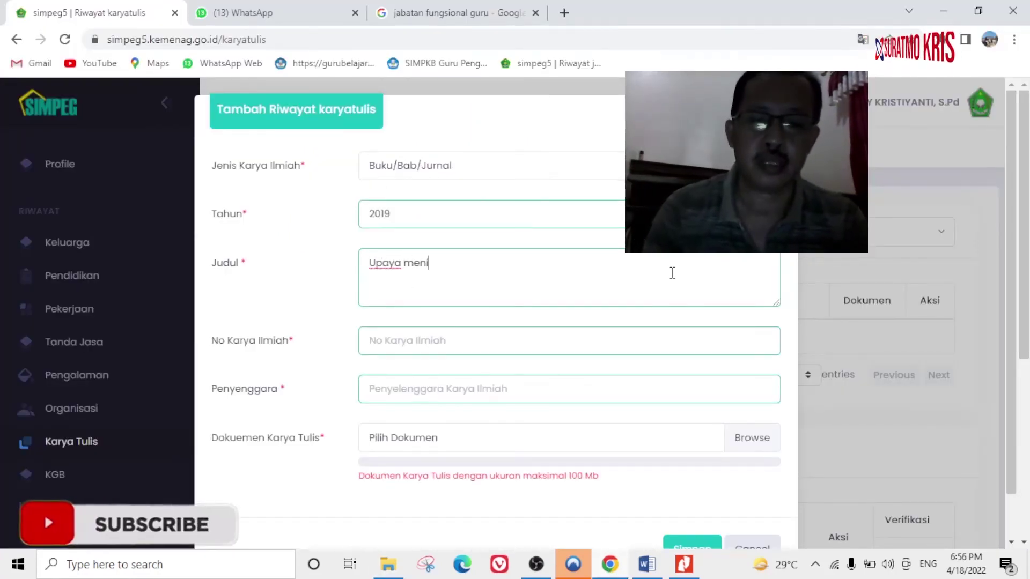
text(ngkatkan kemampuan bac)
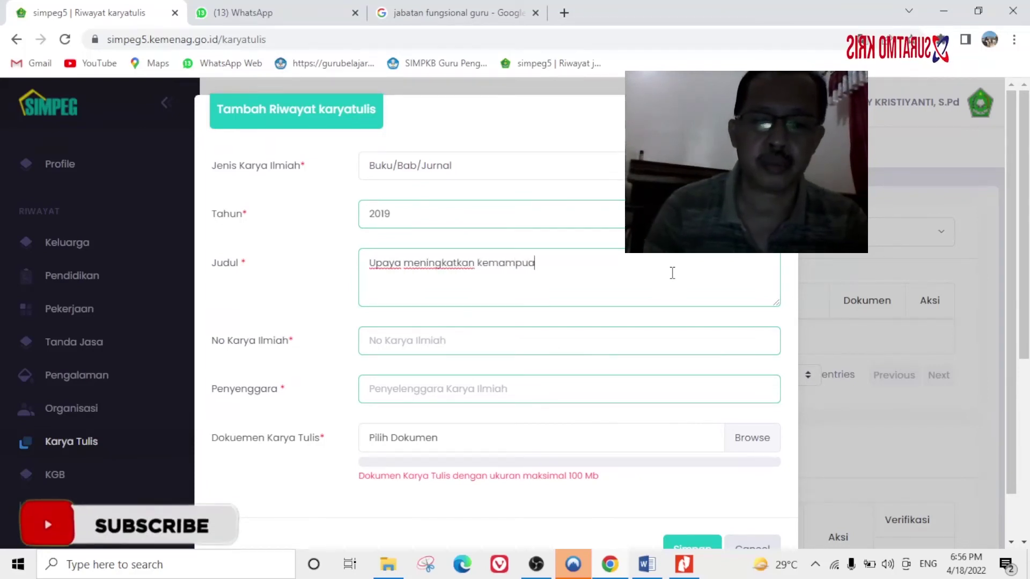
text(a)
key(BackSpace)
key(BackSpace)
key(BackSpace)
key(BackSpace)
text(bicara sis)
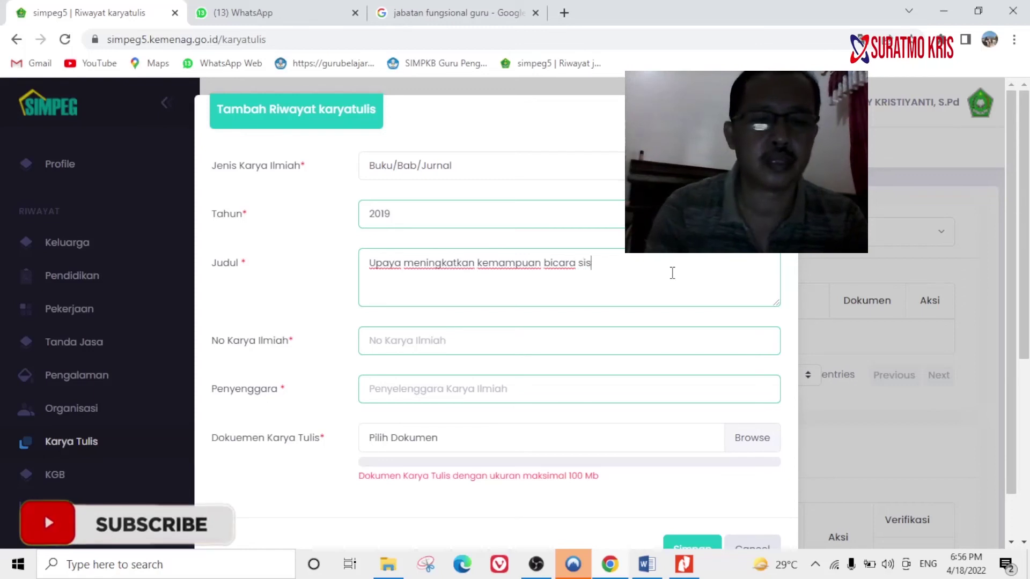
text(wa dalam bahasa inggris)
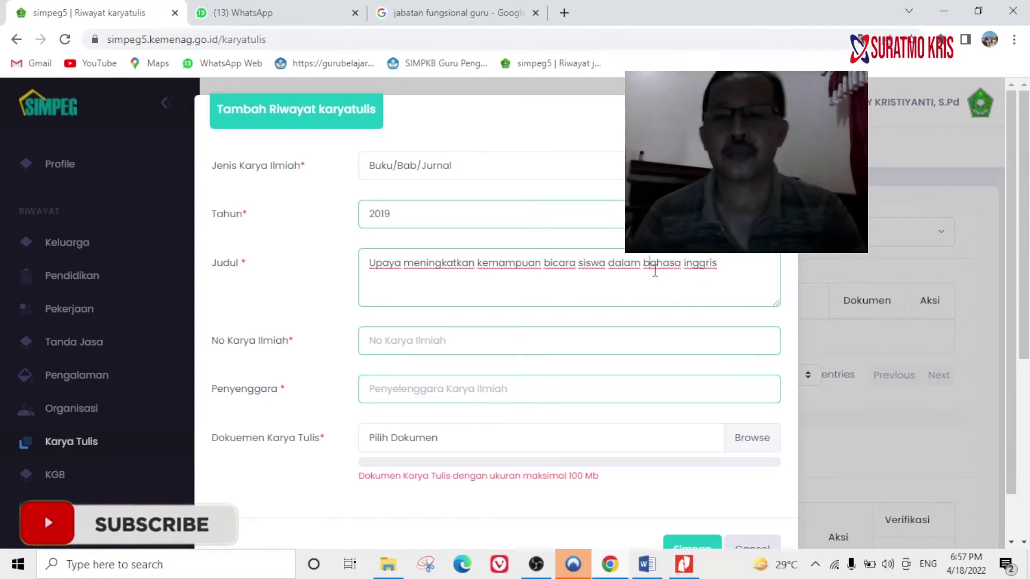
click(686, 266)
key(BackSpace)
text(I)
click(747, 274)
text(melal)
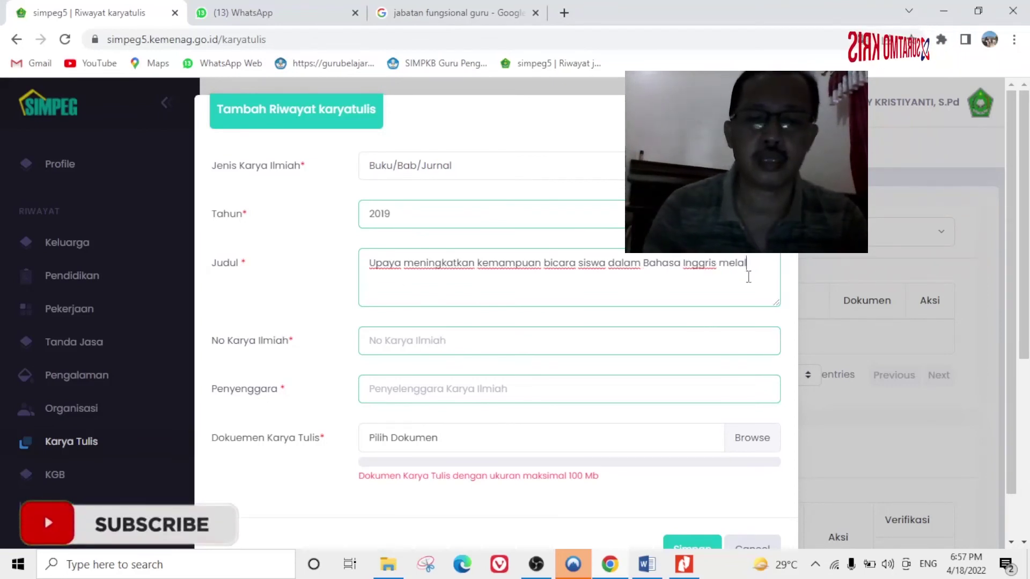
text(ui permainan snake and Lagger)
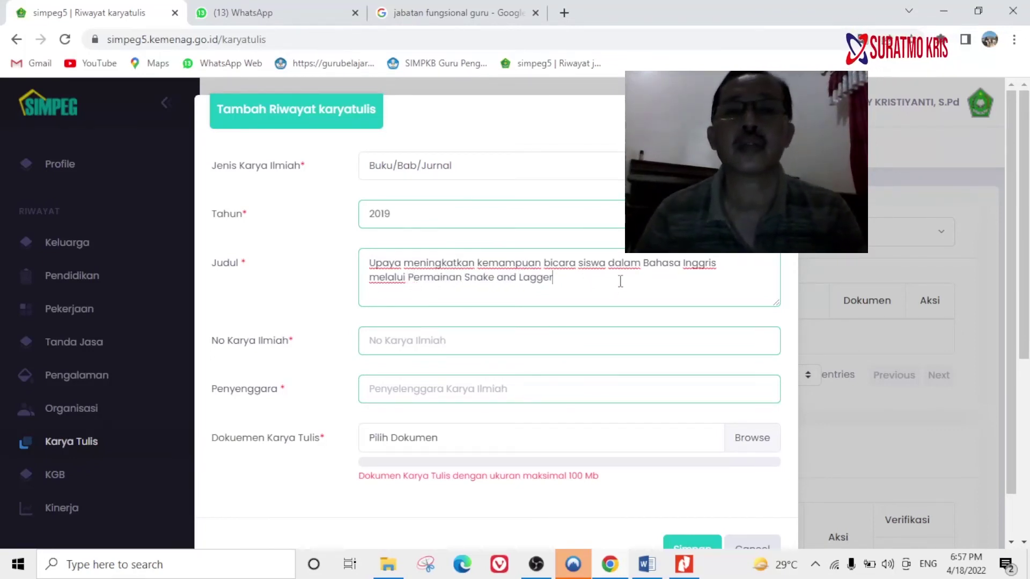
text(ke)
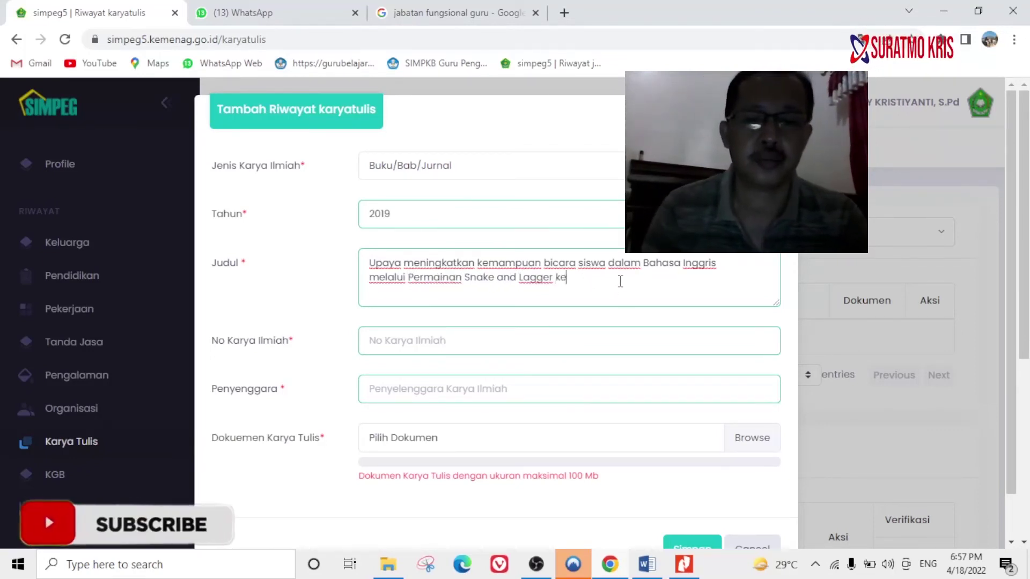
text(las 8A MTs Ushriyah Purbalingga)
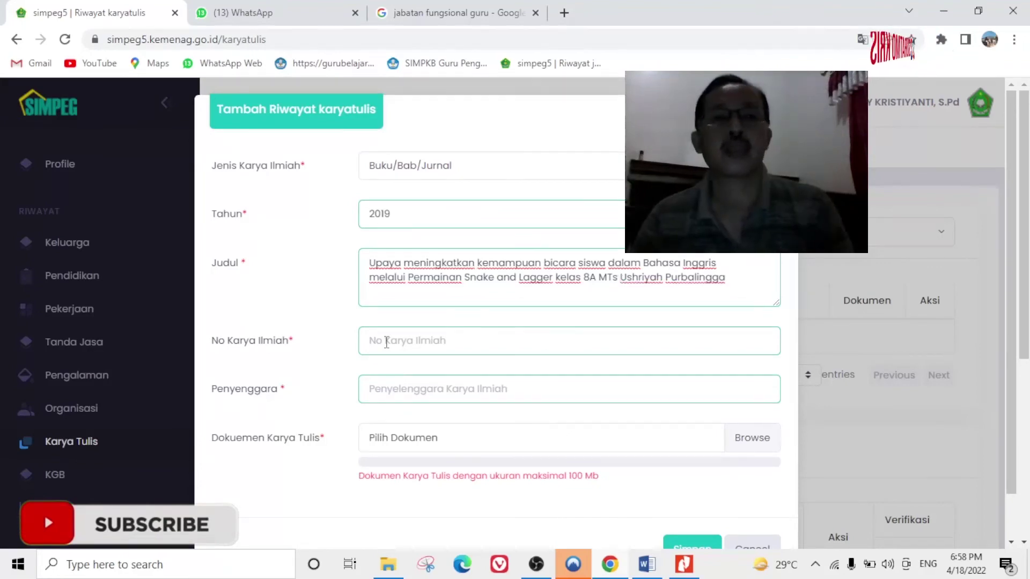
Check the journal cover's ISSN and enter 2657-0173 as the No Karya Ilmiah.
key(alt+Tab)
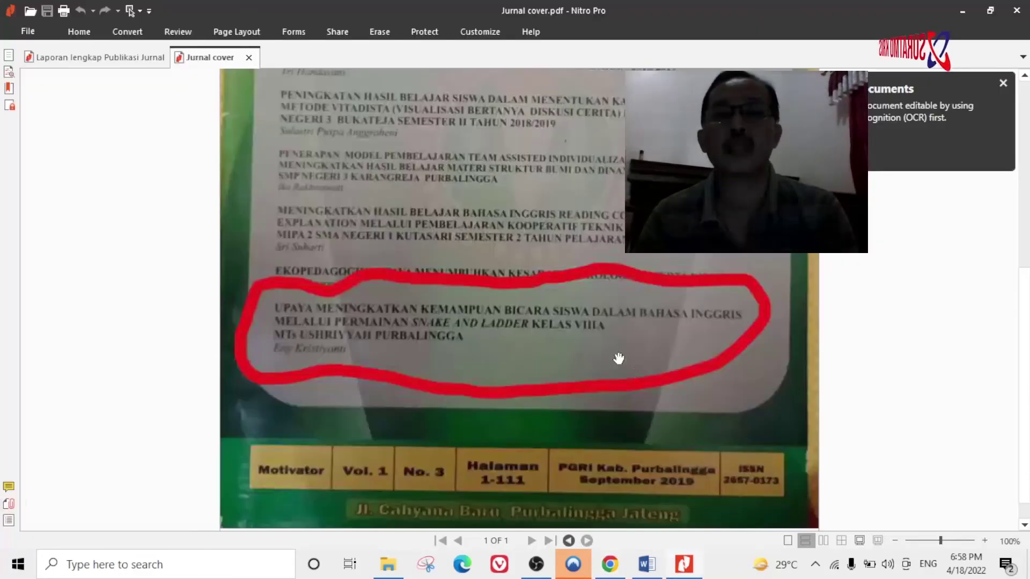
scroll(637, 373, up, 5)
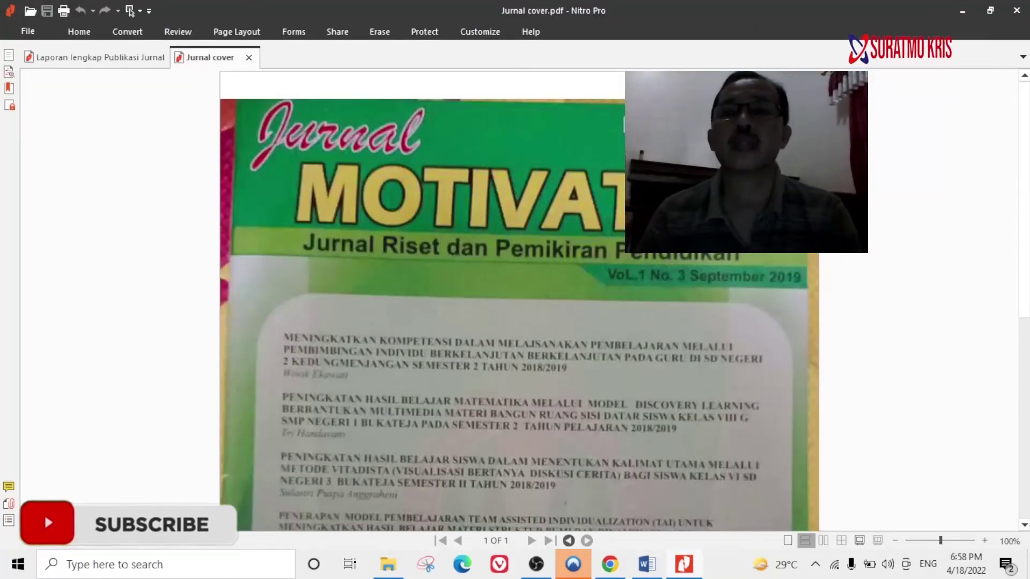
click(611, 564)
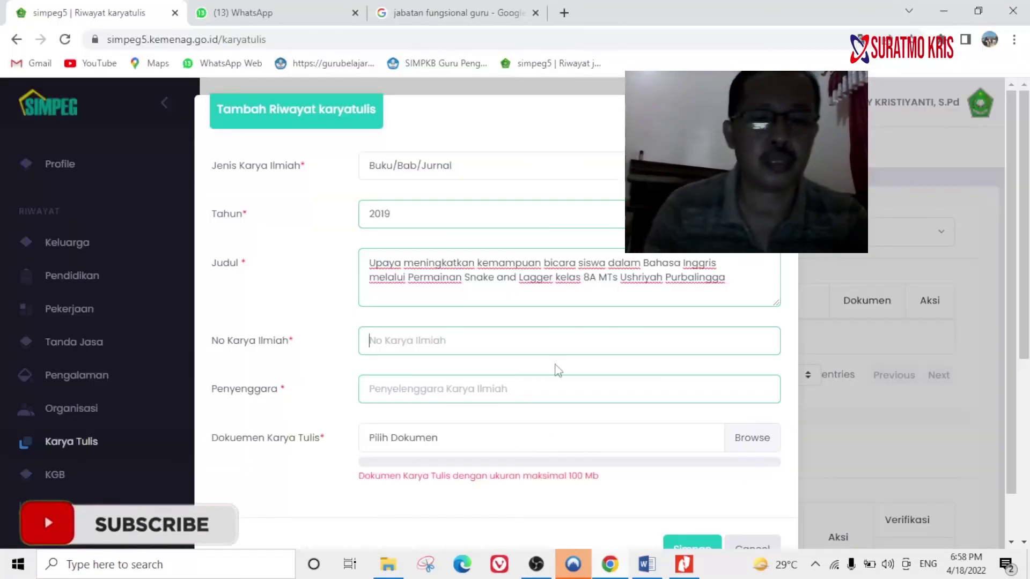
text(2657-)
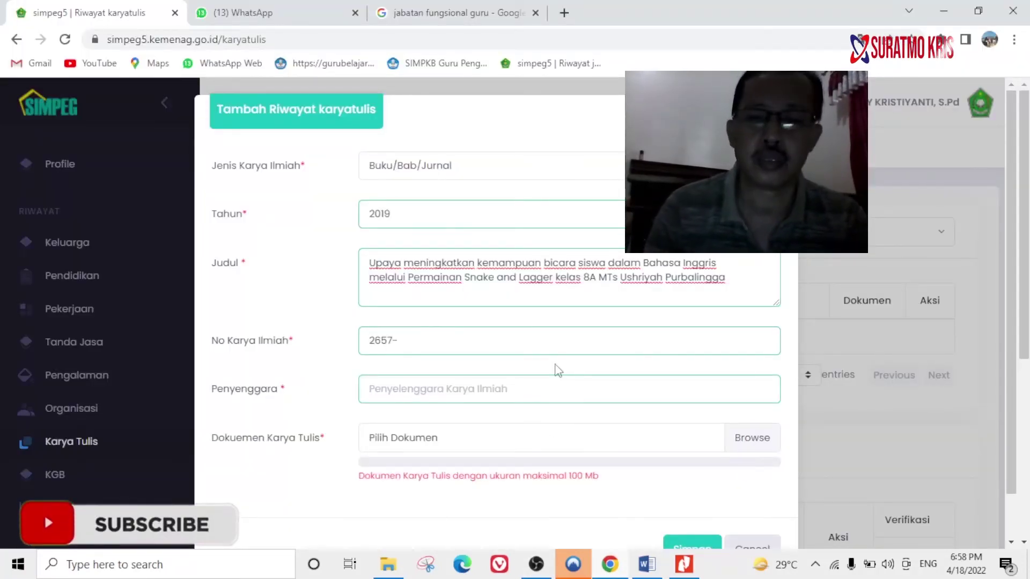
text(0173)
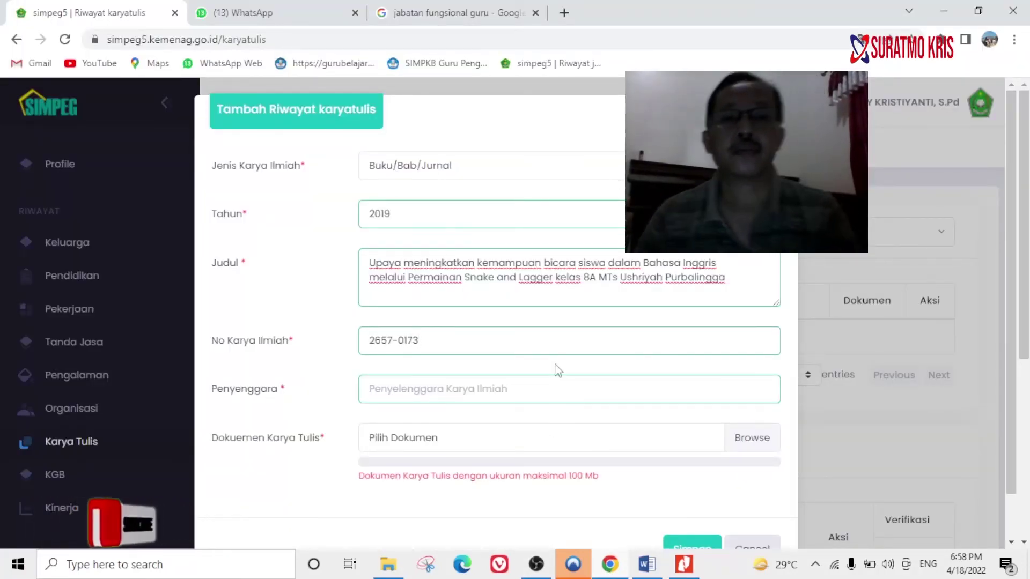
Fill in the Penyelenggara field with PGRI Kabupaten Purbalingga.
click(510, 387)
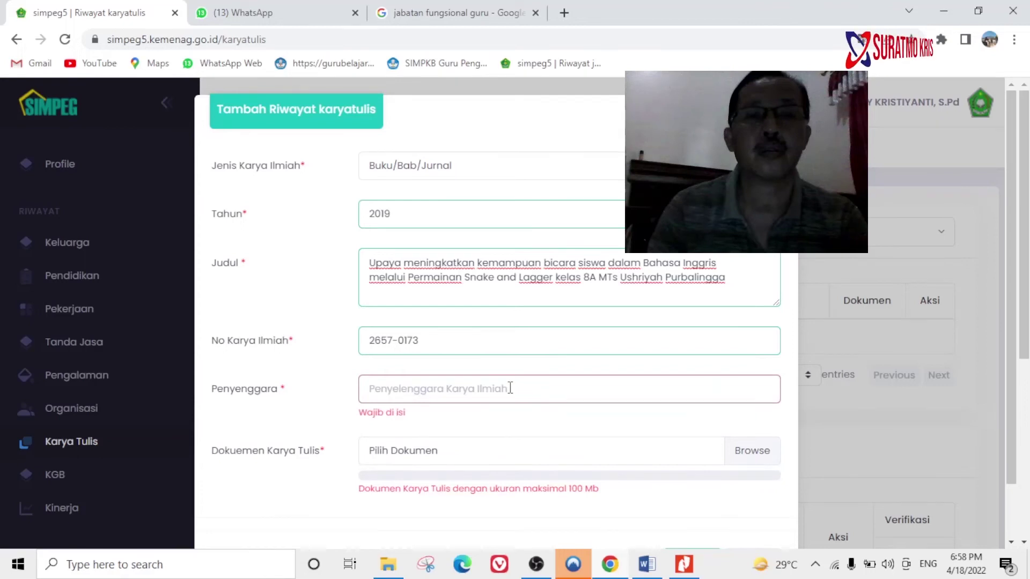
text(Jurnal)
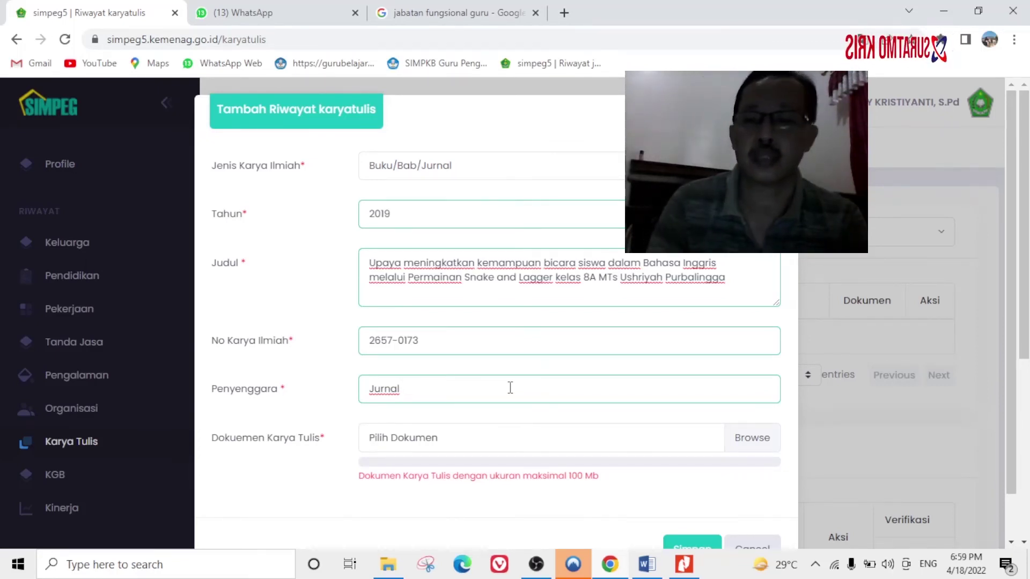
text(PGRI)
text( Kabupaten )
text(Purbalingga)
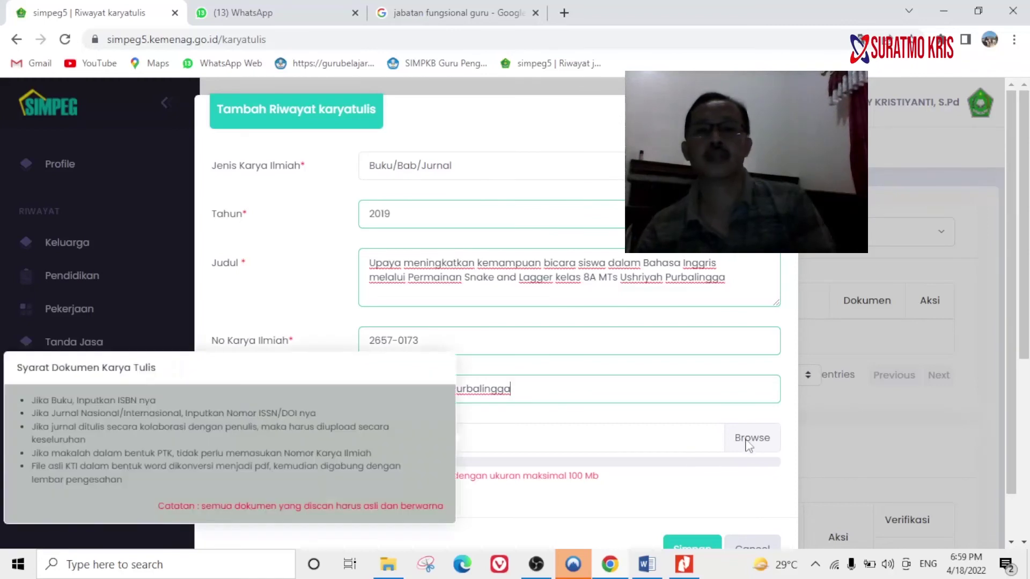
Attach Laporan lengkap Publikasi Jurnal.pdf from the Publikasi Ilmiah > 5. Publikasi Jurnal folder.
click(747, 440)
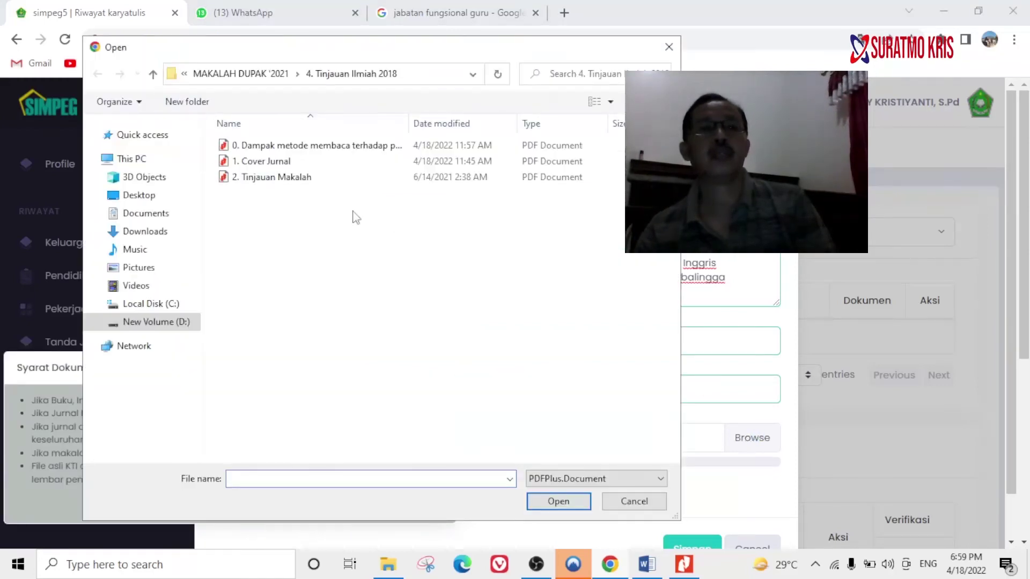
click(153, 75)
click(153, 75)
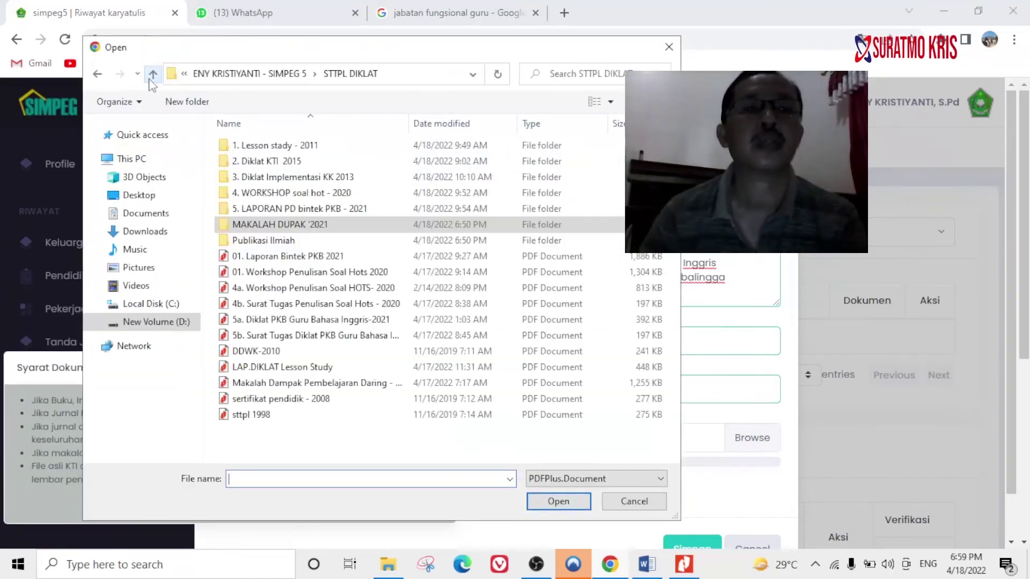
double_click(266, 240)
double_click(294, 196)
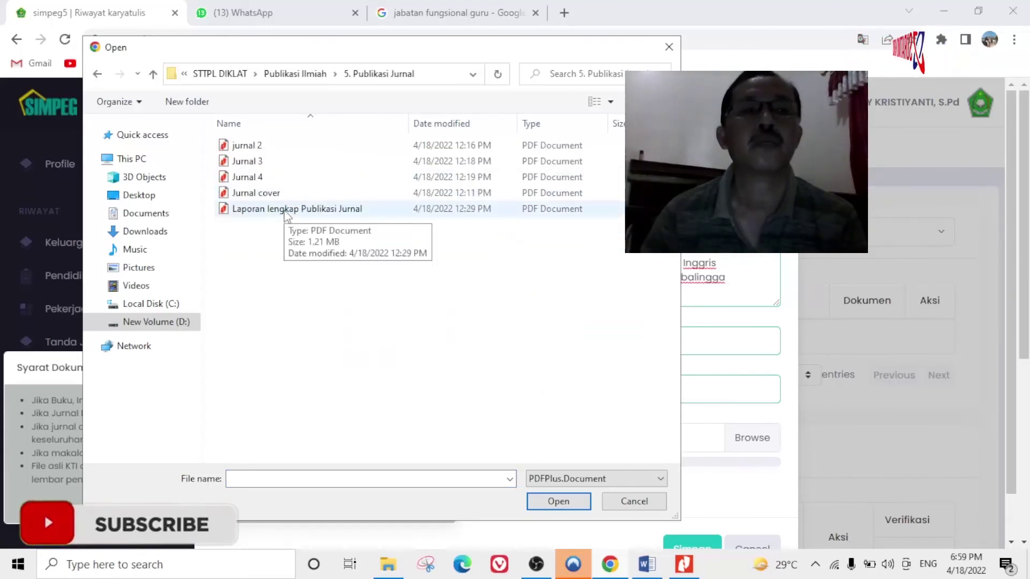
click(285, 210)
click(559, 499)
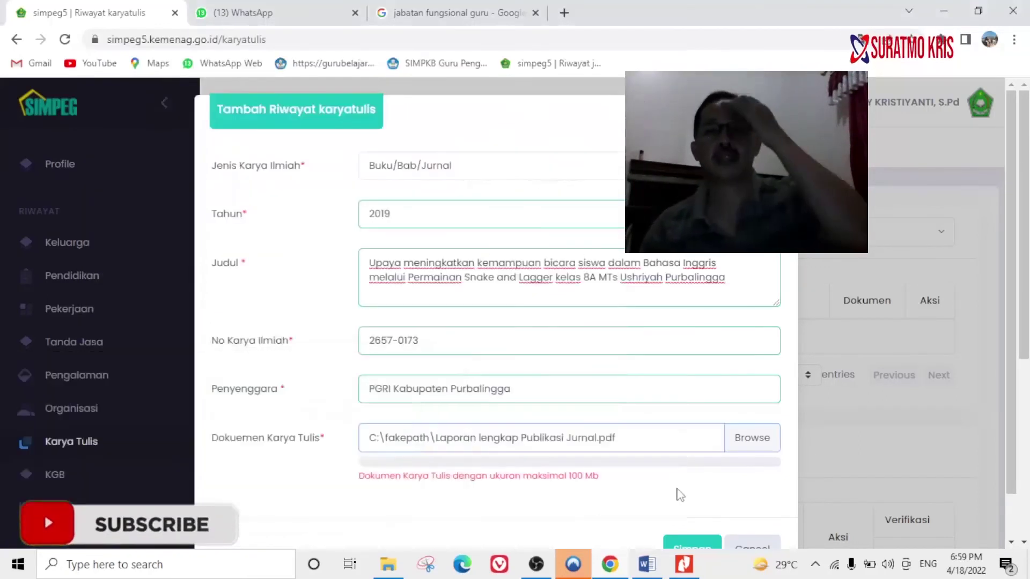
Save the new Karya Tulis entry and confirm it.
scroll(680, 495, down, 1)
click(684, 499)
click(475, 385)
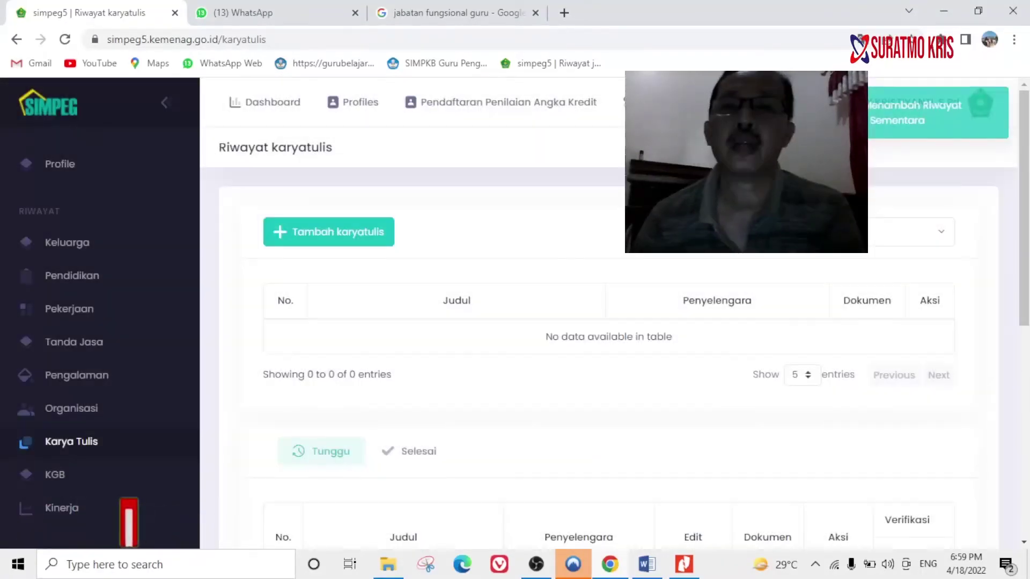
Expand the 2020 SKP record to view its Atasan details, then collapse it.
scroll(960, 307, down, 6)
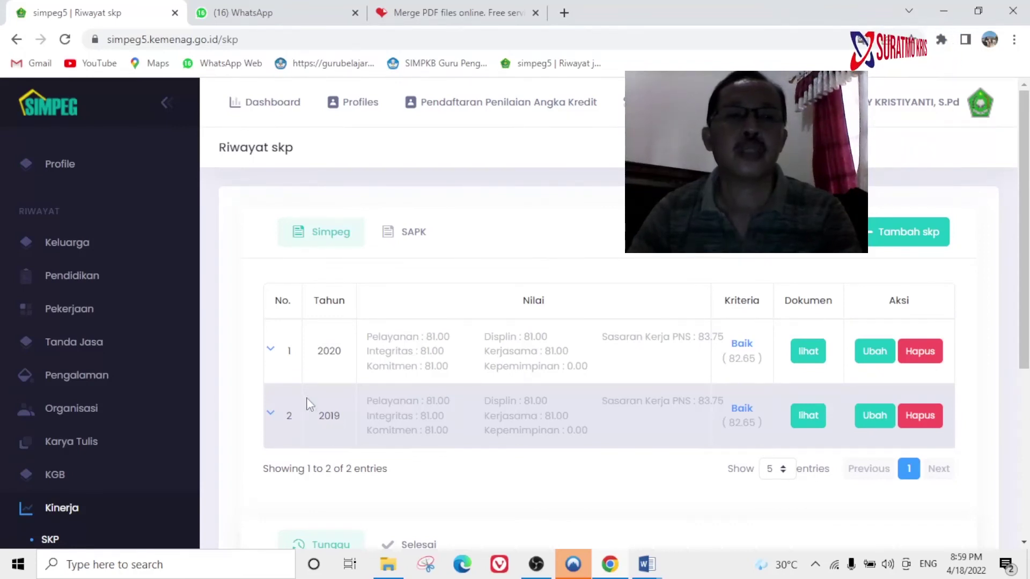
click(271, 354)
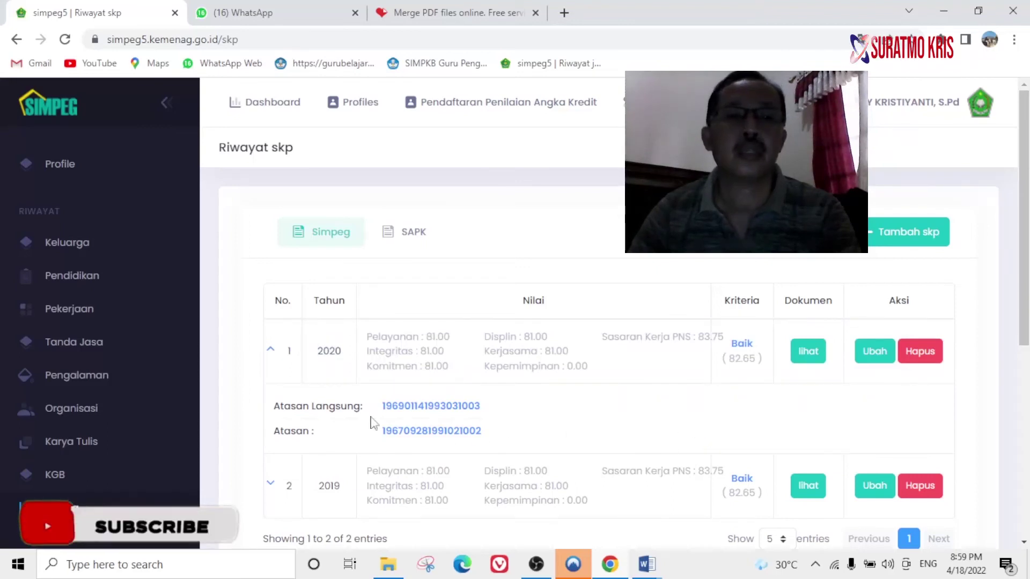
click(271, 353)
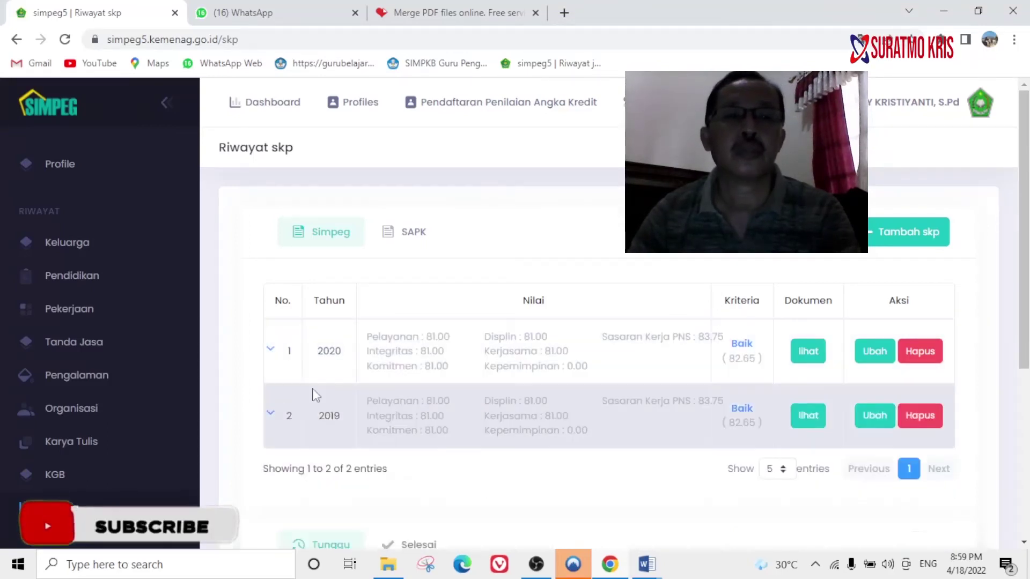
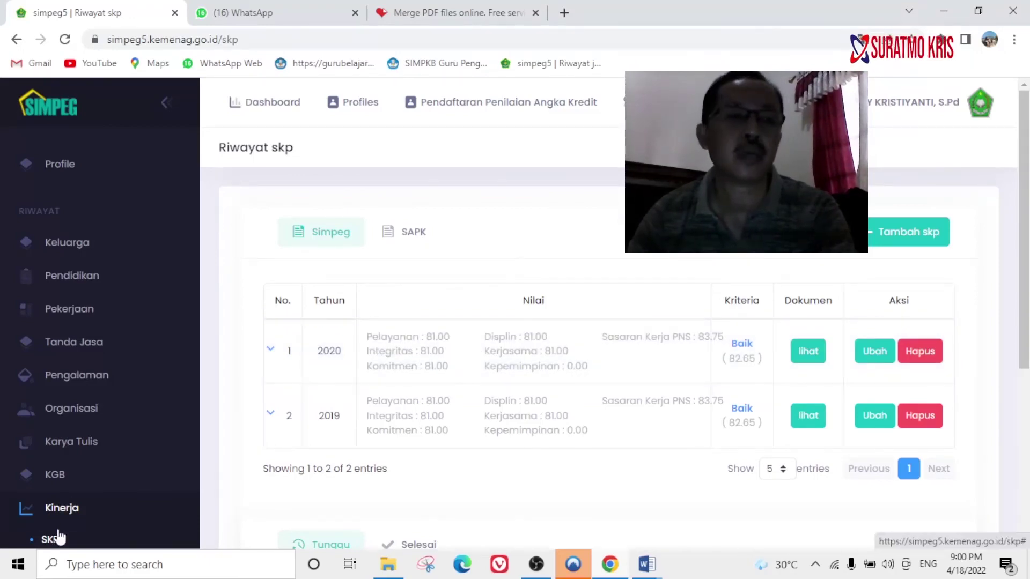
Add an SKP record with Tahun 2021, then bring up the scanned SKP files folder.
click(915, 236)
click(287, 165)
text(2021)
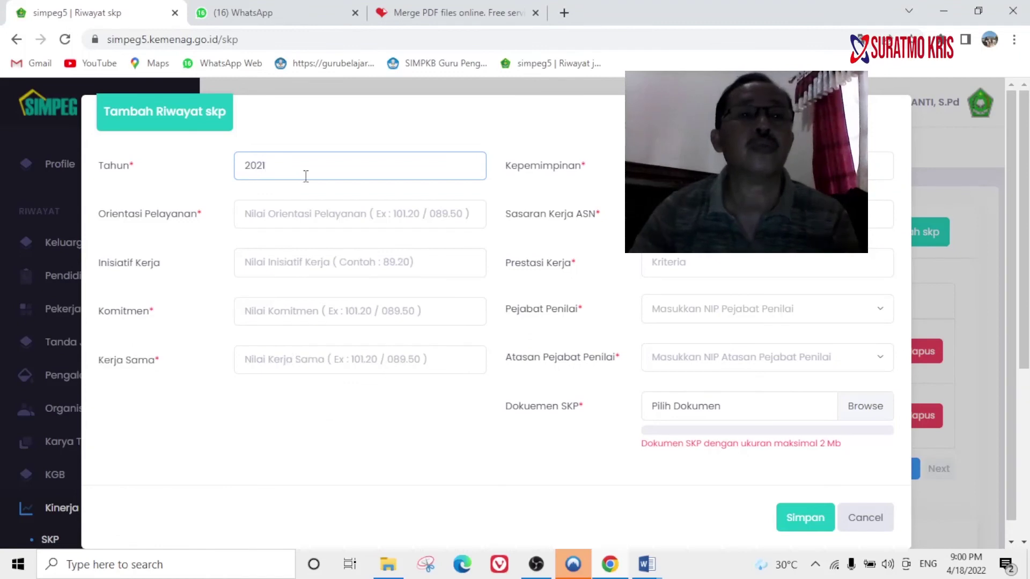
click(343, 214)
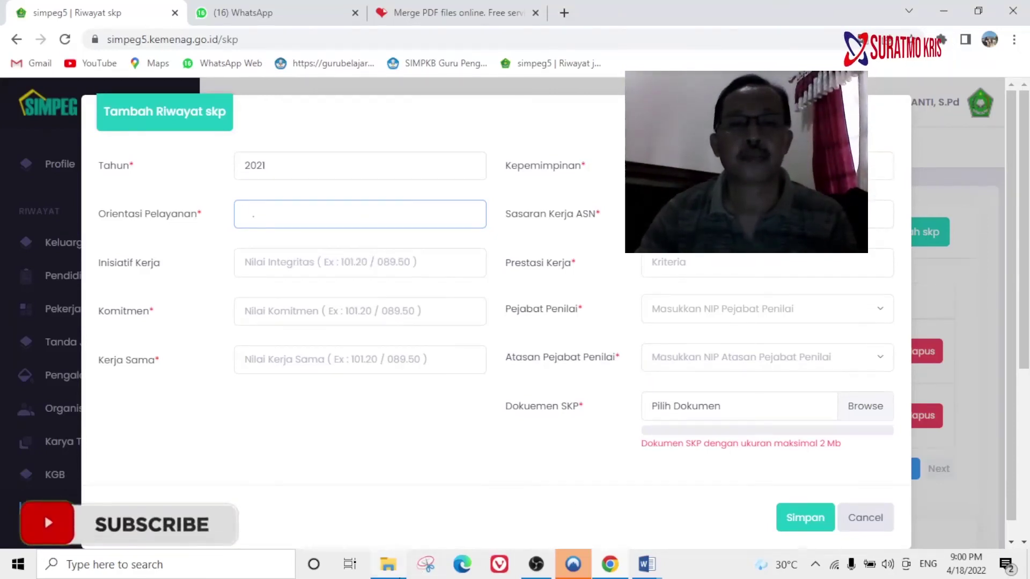
click(388, 564)
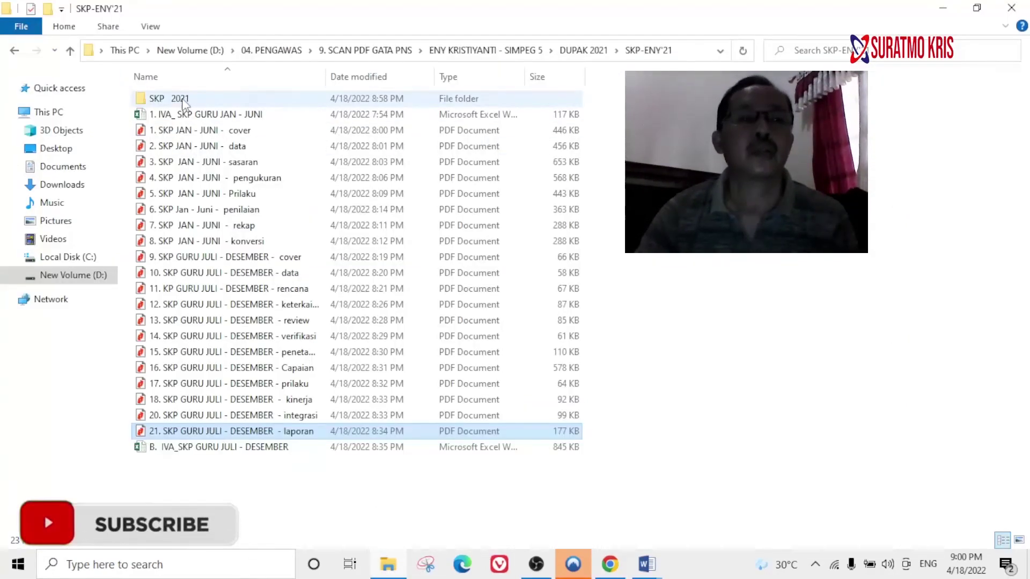
Open the SKP 2021 folder and view the July–December SKP report PDF in Nitro Pro.
double_click(182, 98)
double_click(293, 400)
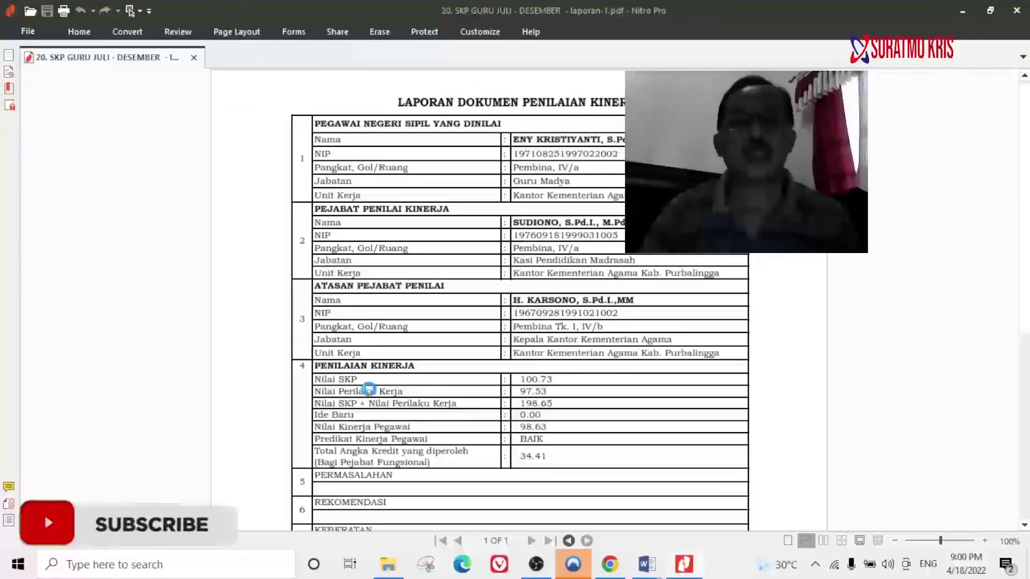
scroll(404, 414, down, 5)
scroll(487, 378, up, 2)
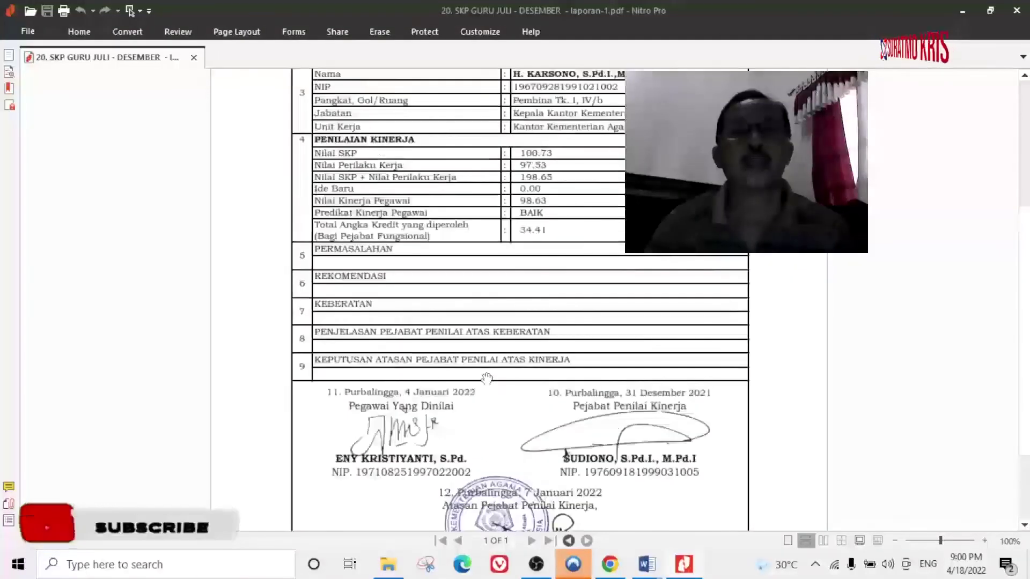
scroll(487, 378, up, 2)
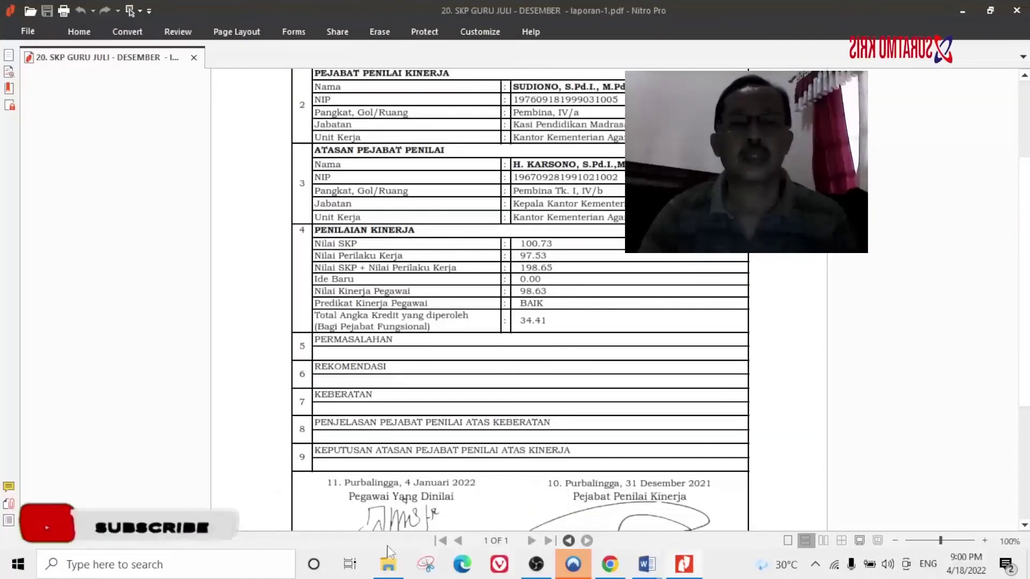
Open the B. IVA_SKP GURU JULI - DESEMBER.xlsx workbook from the SKP-ENY'21 folder.
click(387, 565)
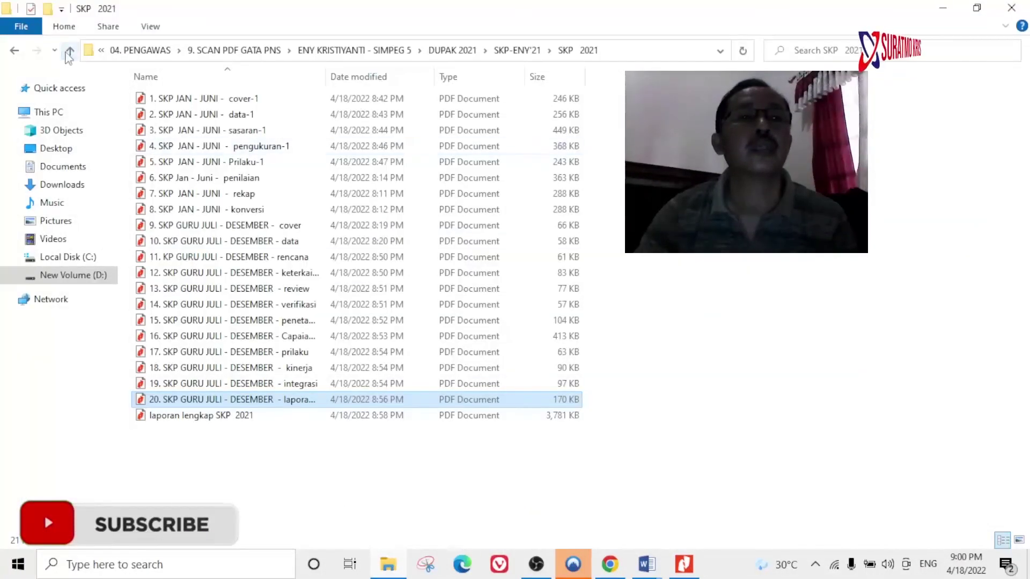
click(70, 49)
double_click(247, 448)
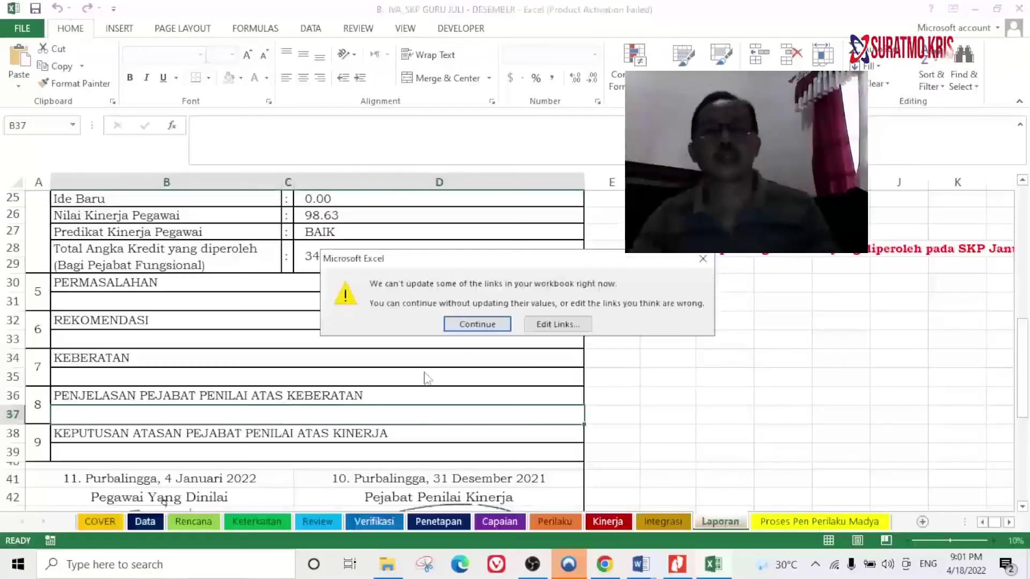
Dismiss Excel's links and activation prompts and browse the Integrasi, Kinerja and Perilaku sheets.
click(479, 325)
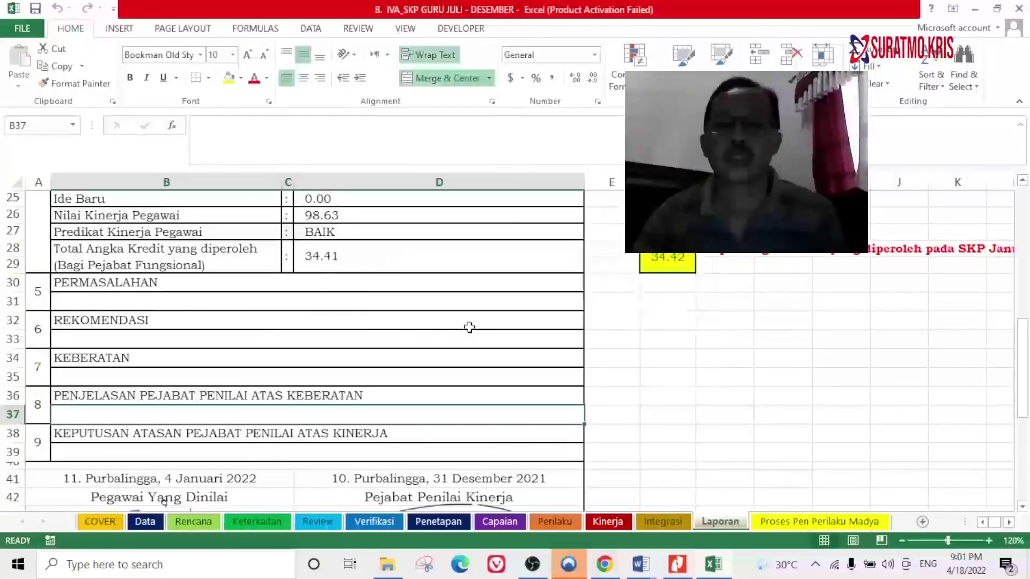
click(668, 427)
scroll(655, 481, up, 10)
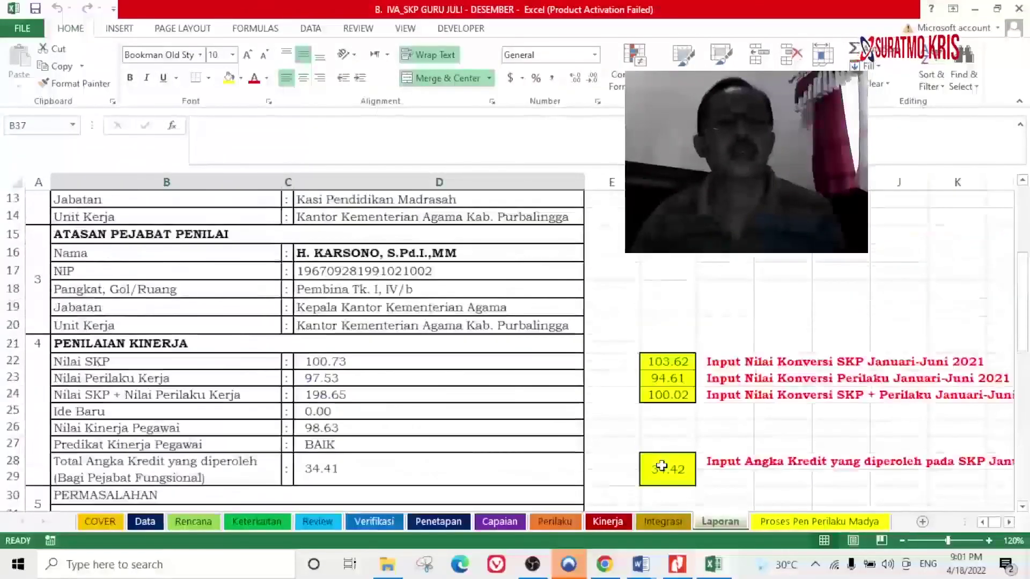
click(663, 521)
scroll(538, 439, up, 7)
scroll(538, 439, down, 1)
scroll(537, 439, up, 2)
click(596, 523)
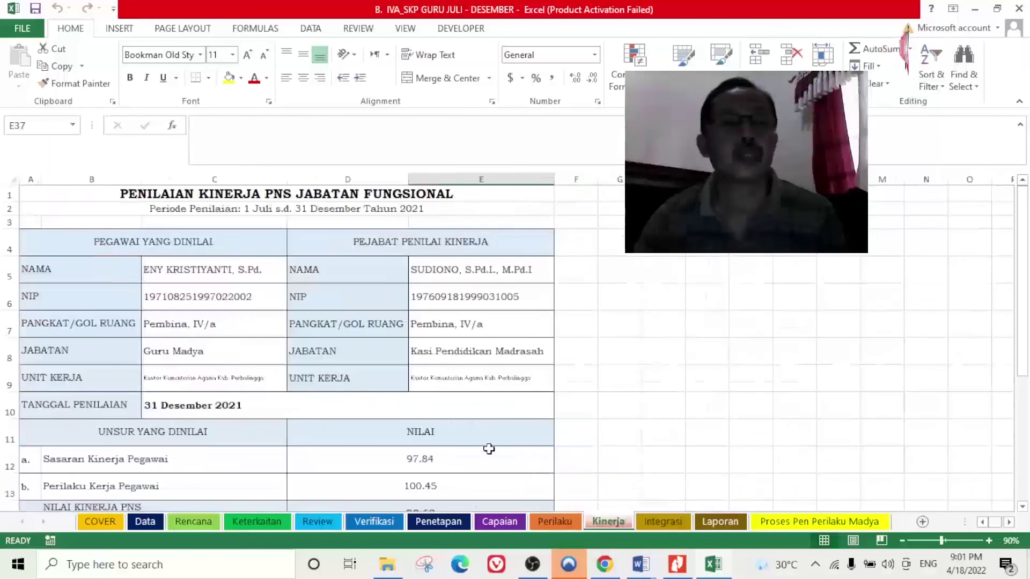
scroll(487, 449, down, 5)
click(566, 524)
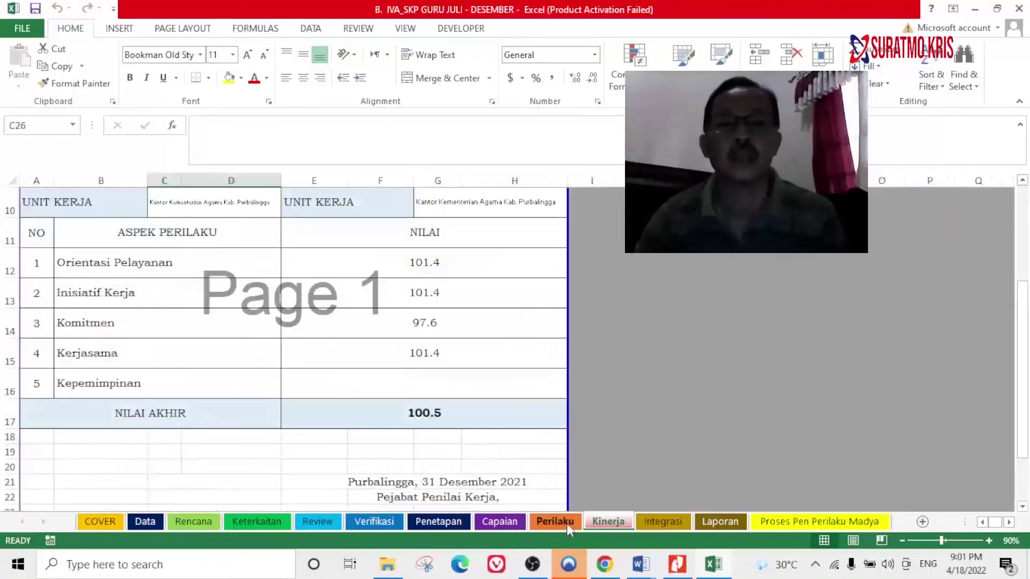
scroll(255, 258, up, 2)
scroll(254, 257, down, 2)
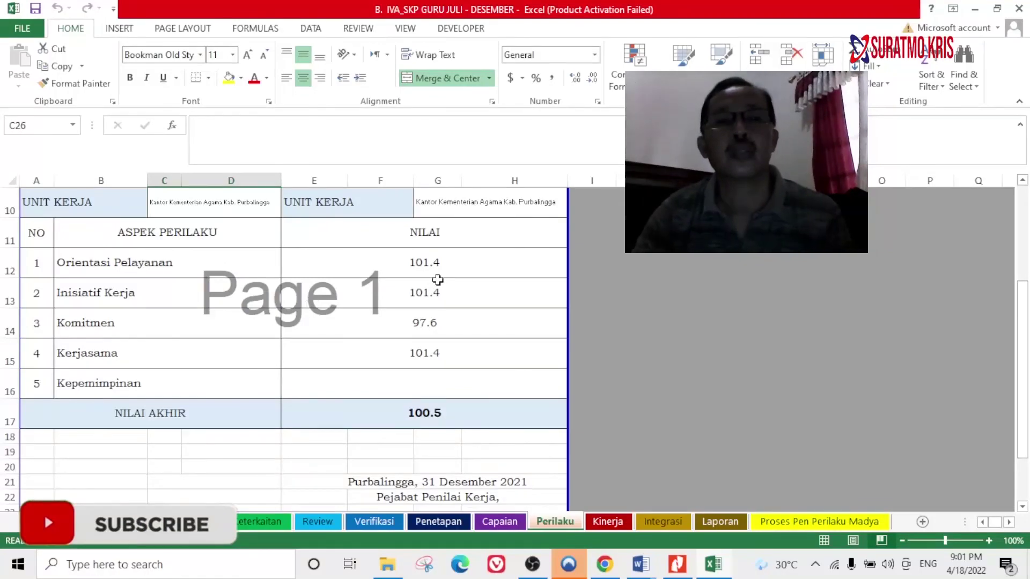
Enter 101.4 as the Orientasi Pelayanan score, checking it against the workbook.
key(alt+Tab)
click(258, 225)
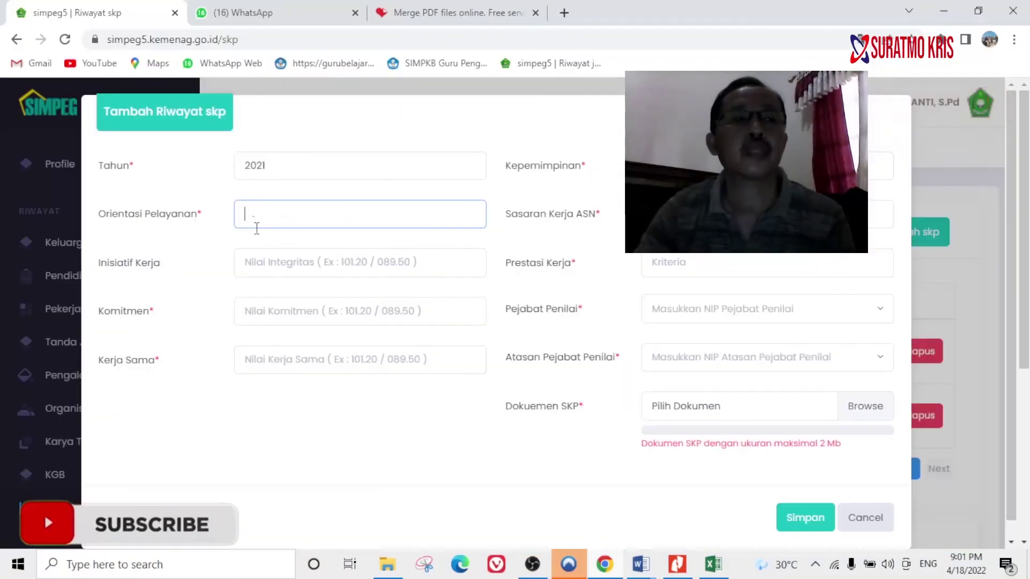
text(101.4)
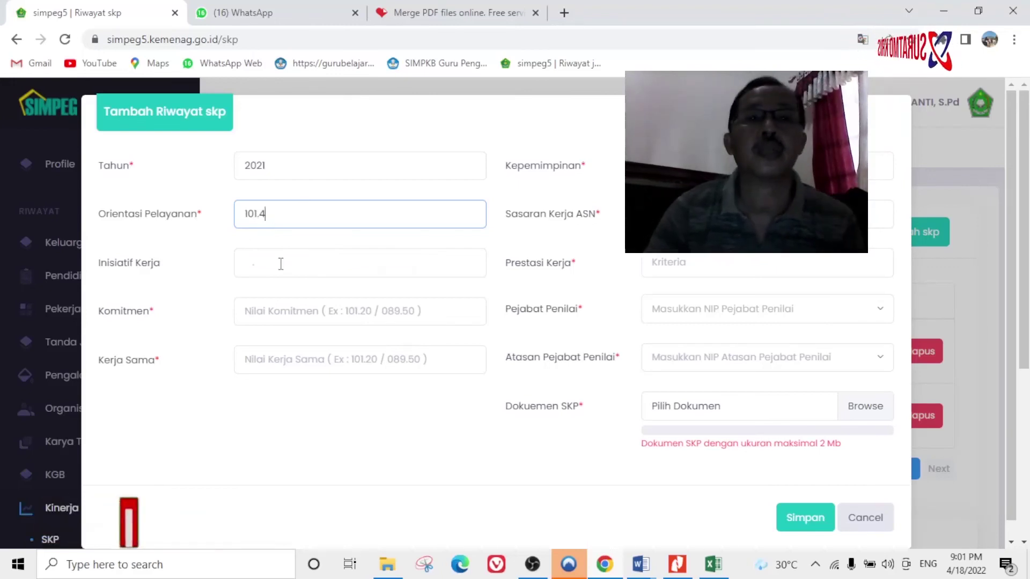
click(292, 263)
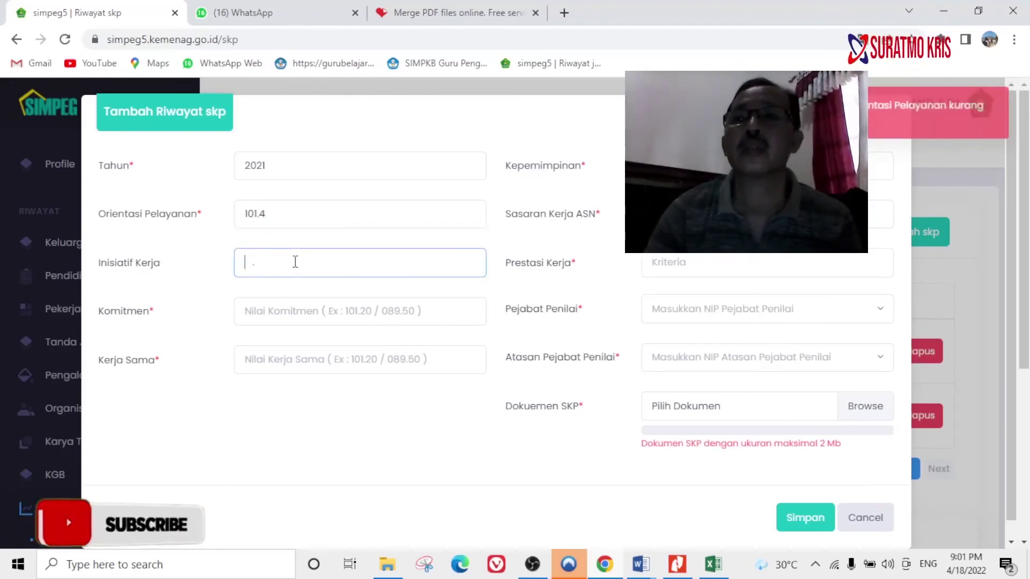
click(300, 214)
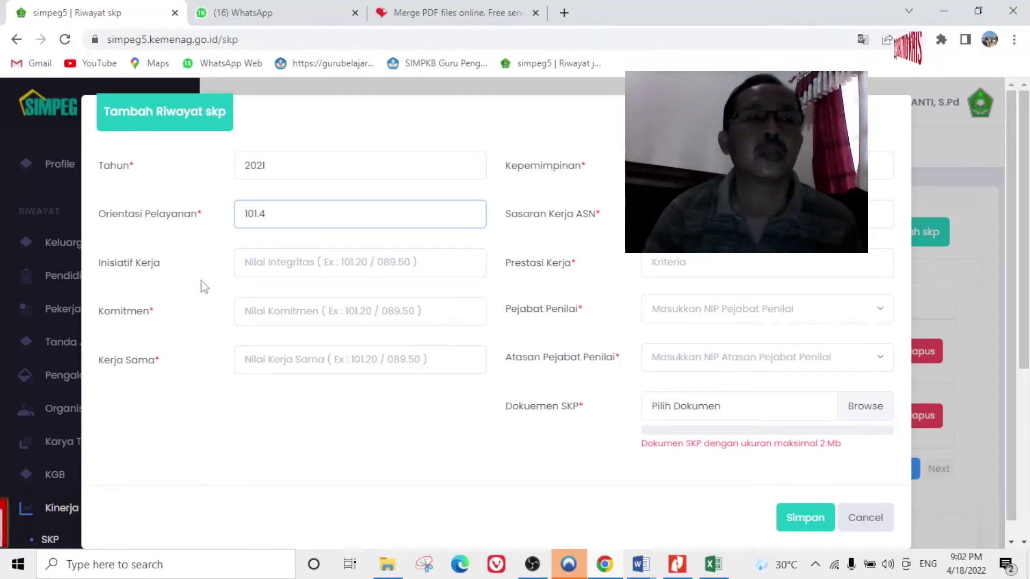
click(713, 570)
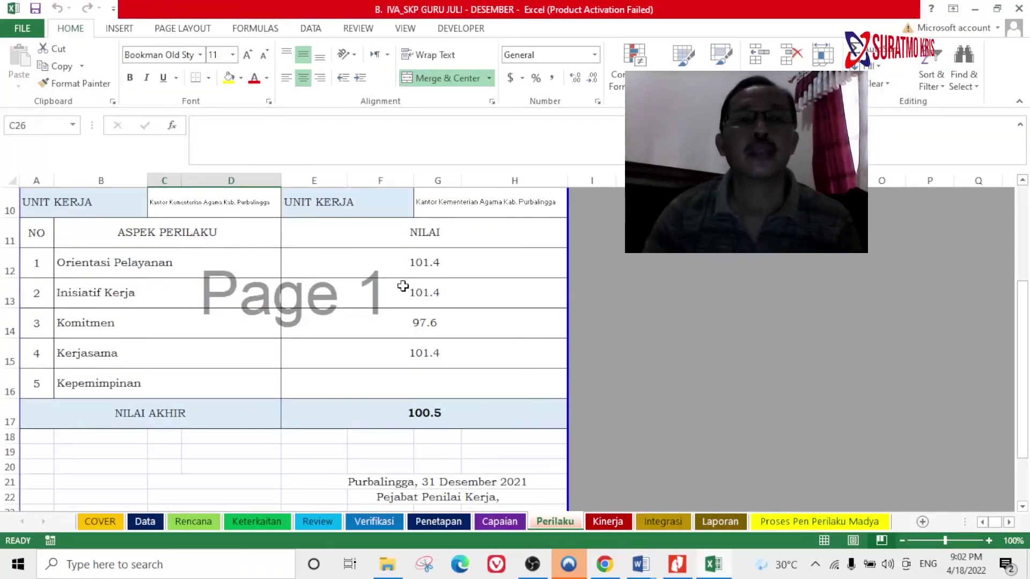
click(610, 572)
Enter 101.4 as the Inisiatif Kerja score and look up the Komitmen value.
click(290, 274)
text(101.)
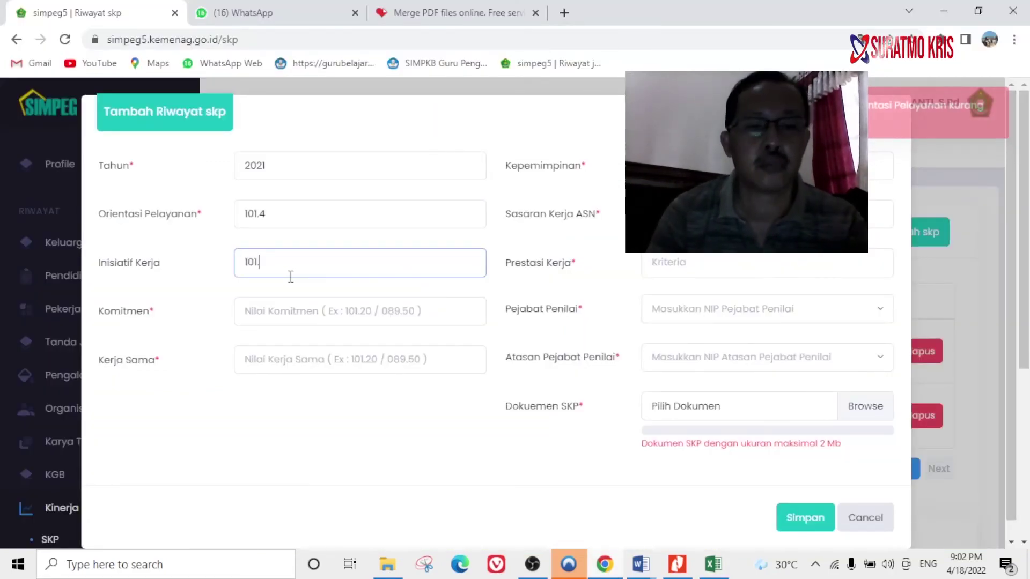
text(4)
click(271, 316)
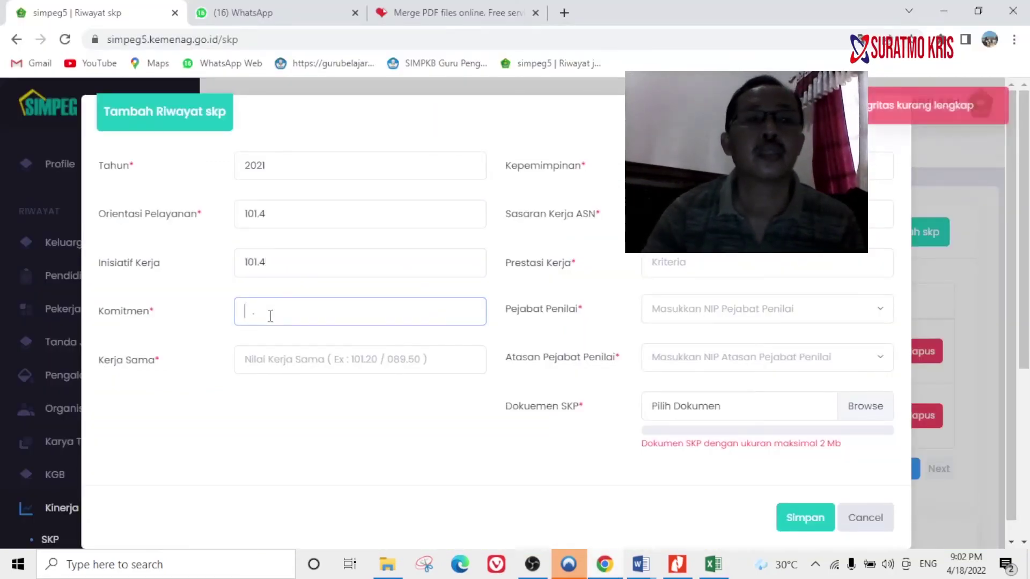
click(713, 569)
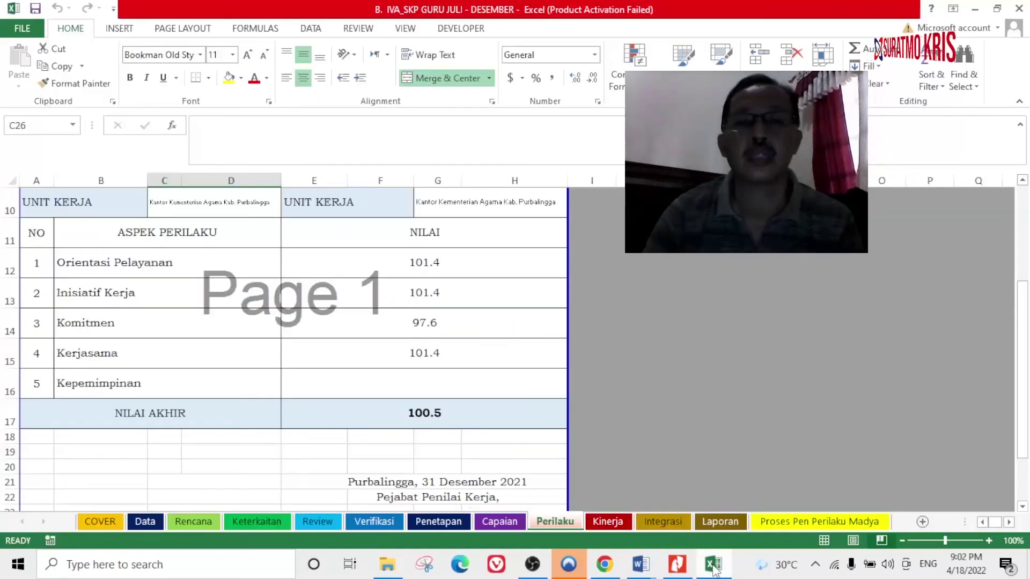
click(622, 570)
Enter 97.6 as the Komitmen score, correcting the mistyped last digit.
text(97.5)
key(BackSpace)
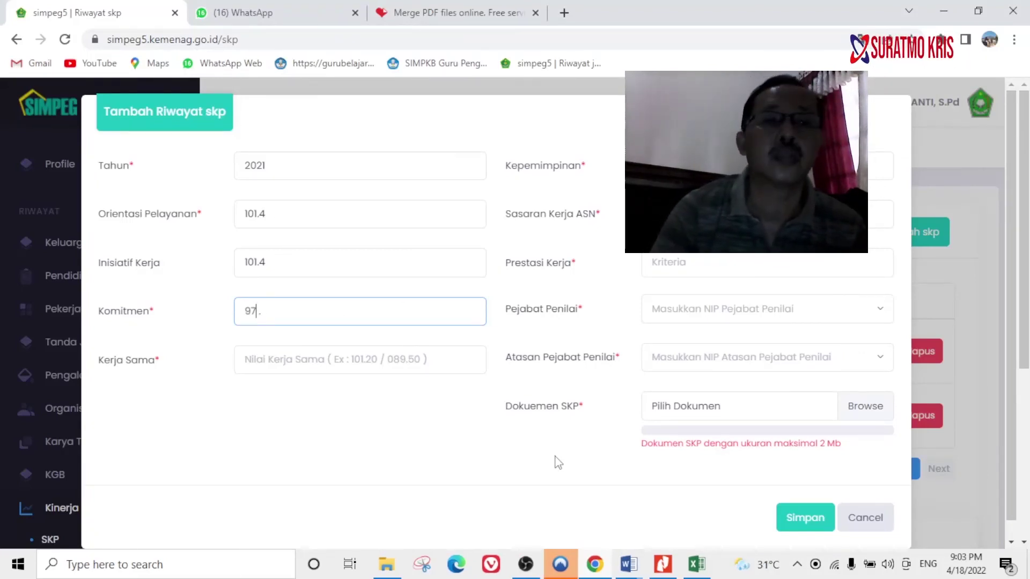
text(6.)
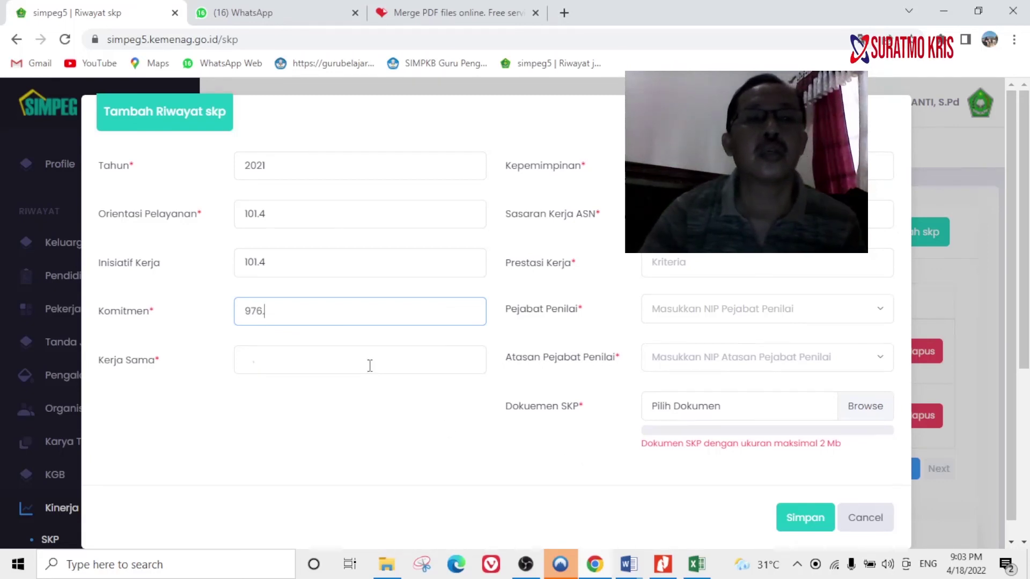
click(363, 366)
click(340, 309)
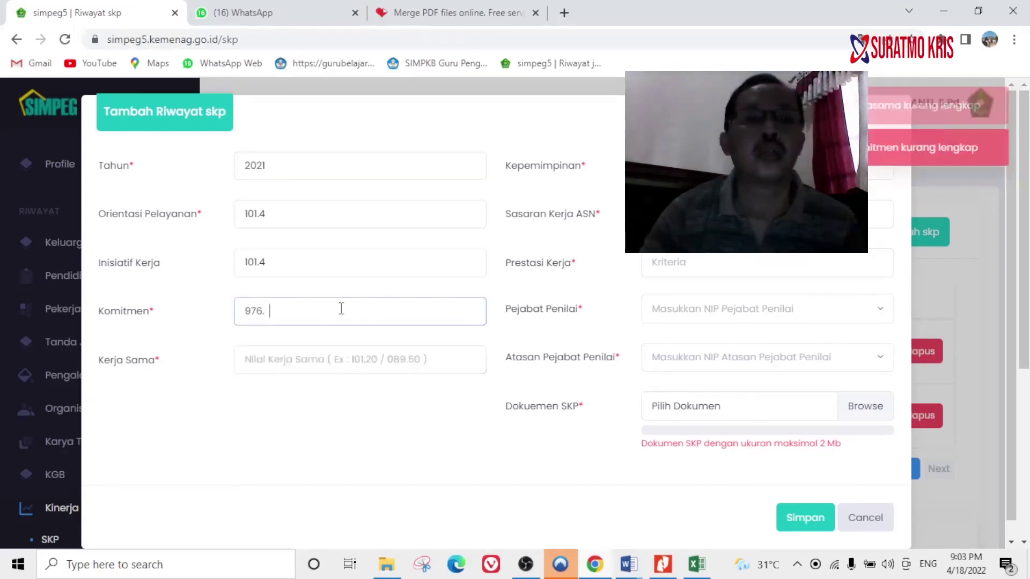
click(696, 564)
scroll(498, 393, up, 2)
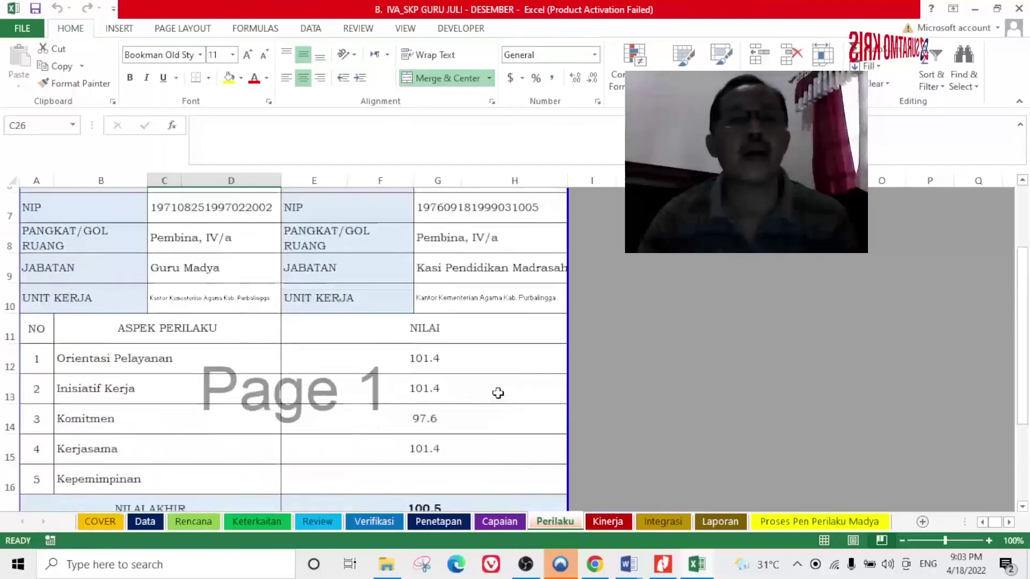
scroll(498, 393, down, 2)
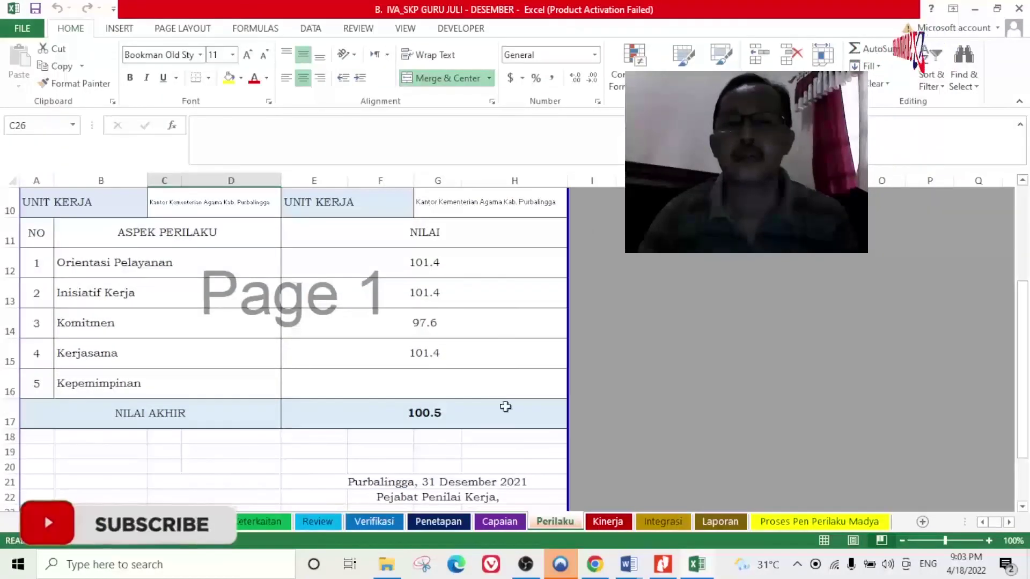
click(658, 525)
scroll(501, 408, down, 3)
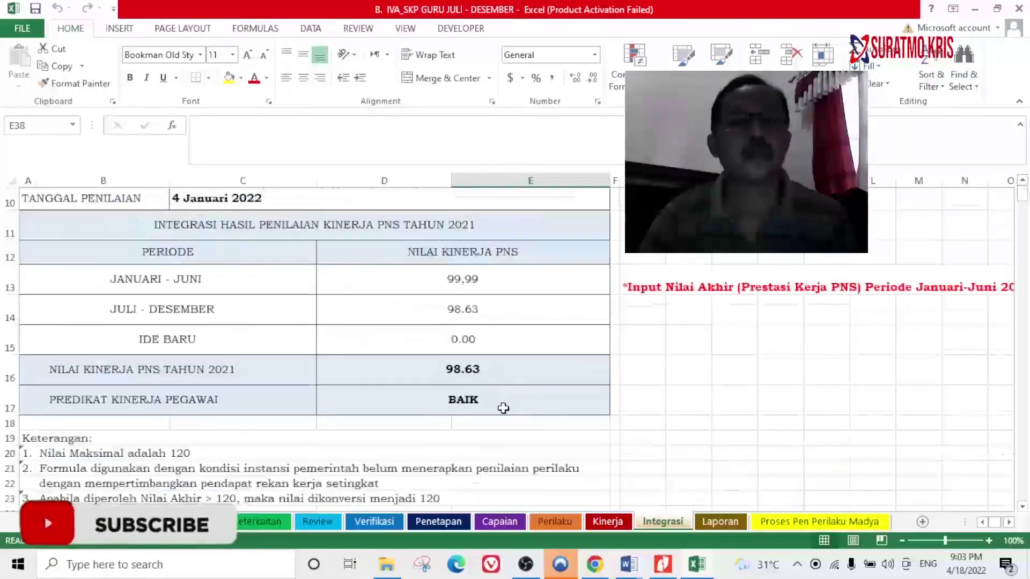
scroll(507, 413, up, 3)
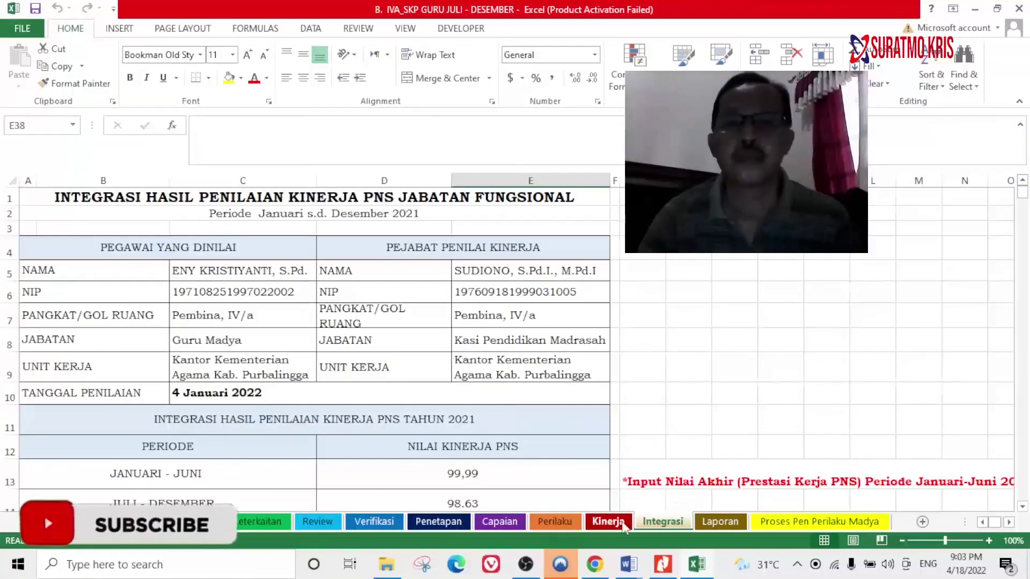
click(606, 522)
click(556, 523)
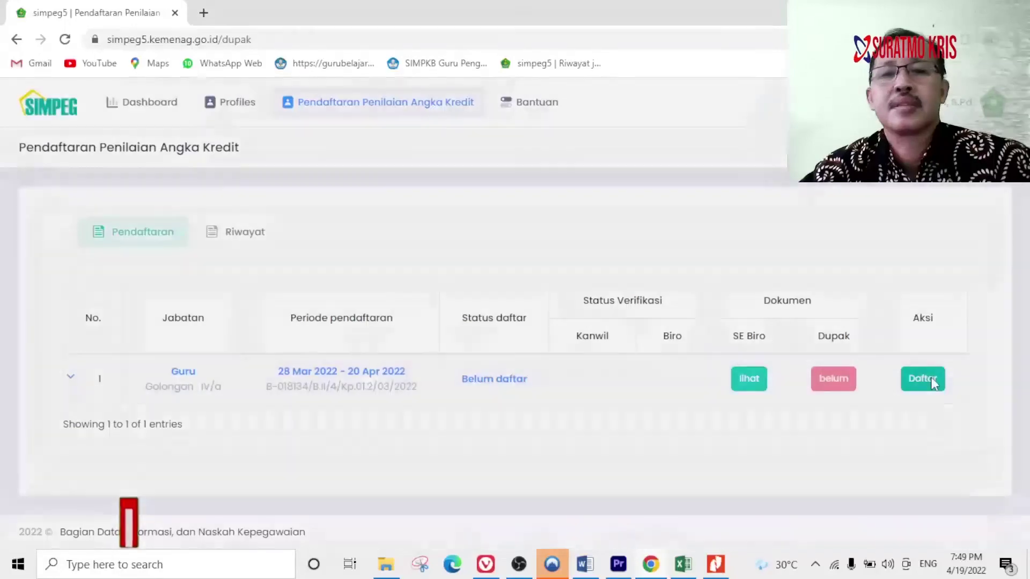
Open the Guru DUPAK registration form, accept the documents checklist, and open the start-date calendar.
click(931, 379)
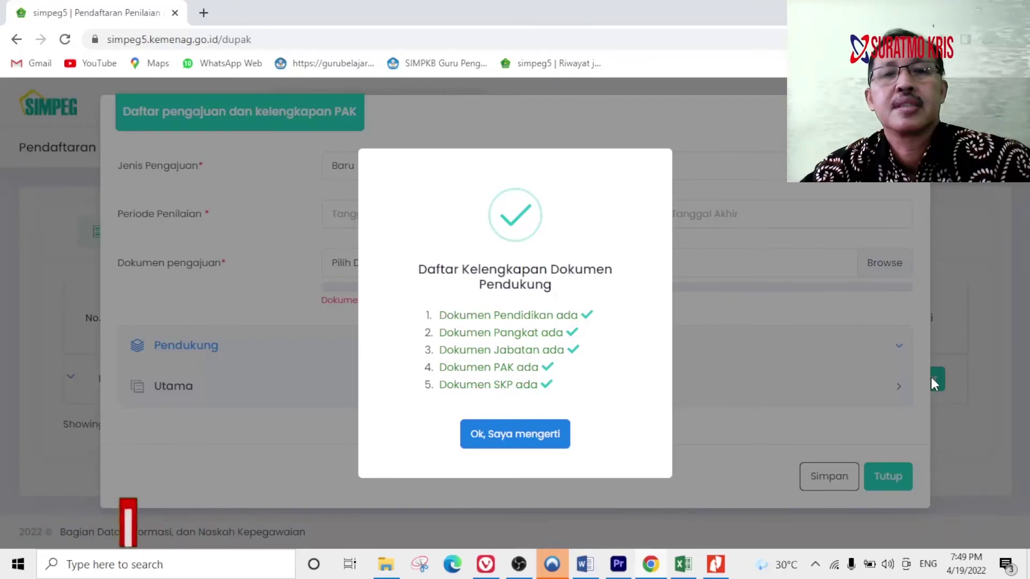
click(498, 435)
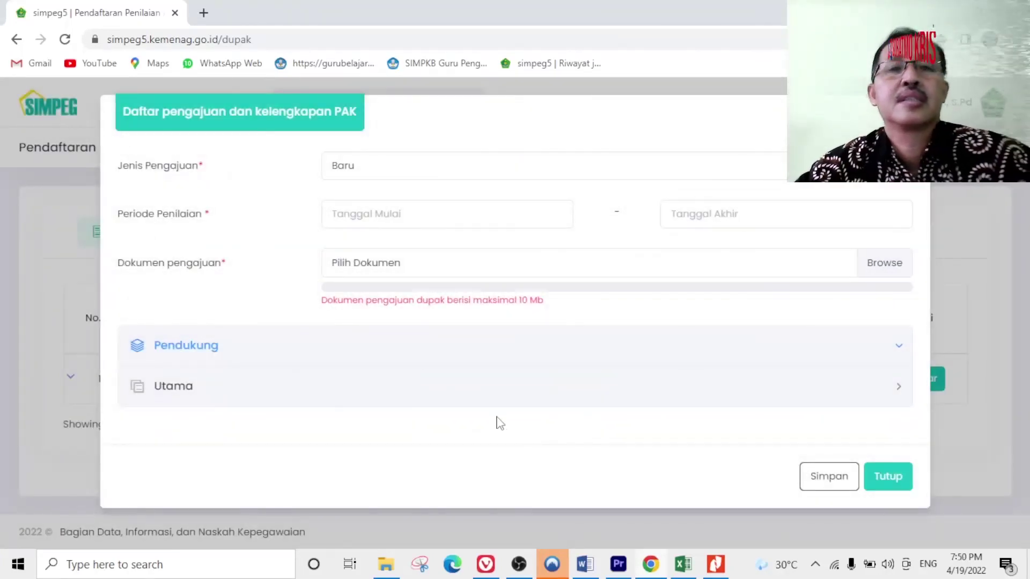
click(422, 214)
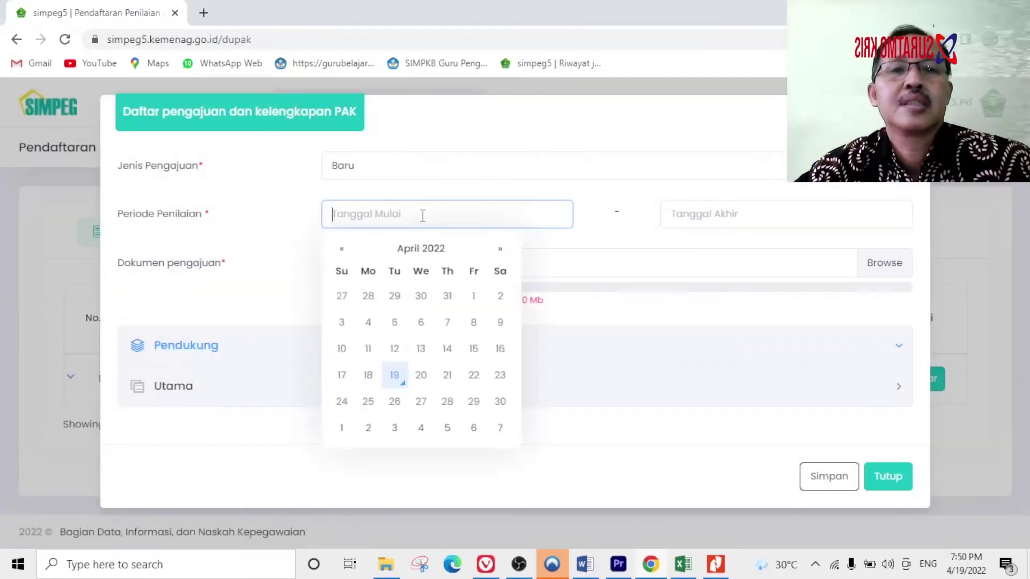
Move the start-date calendar back to July 2011, then bring up the Usulan DUPAK 1-41 PDF.
click(410, 255)
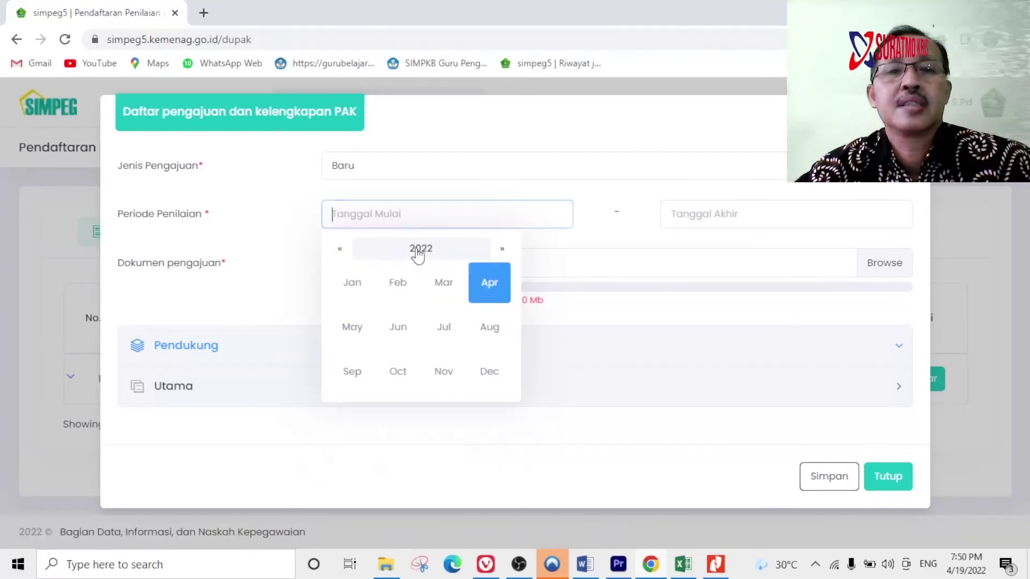
click(341, 250)
click(341, 250)
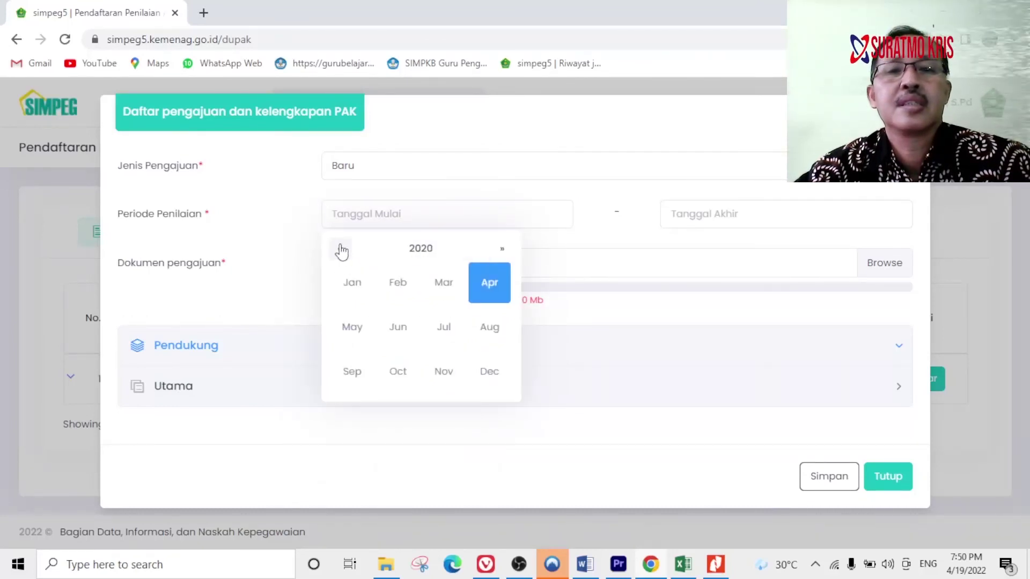
click(341, 250)
click(341, 250)
click(341, 250)
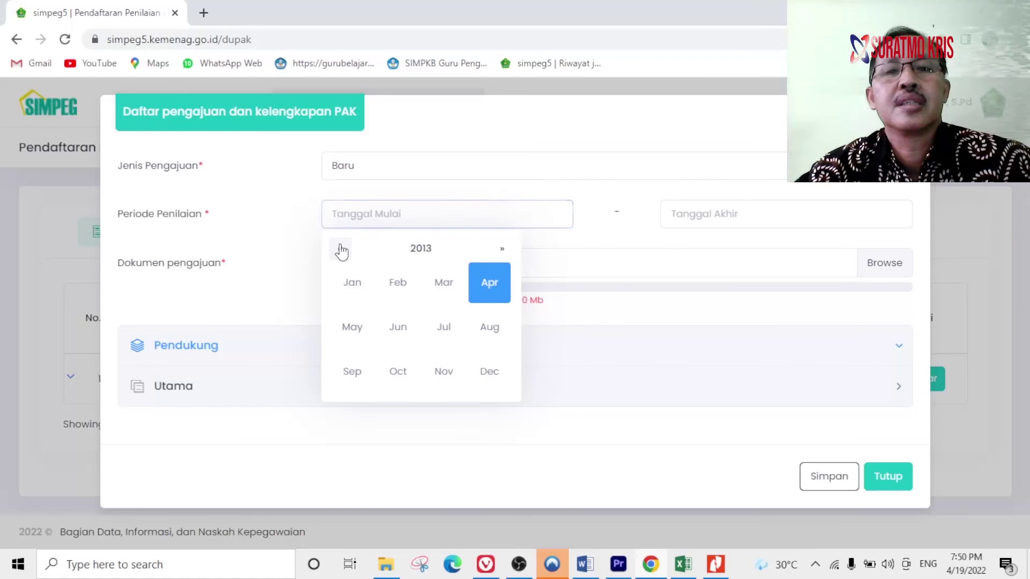
click(341, 250)
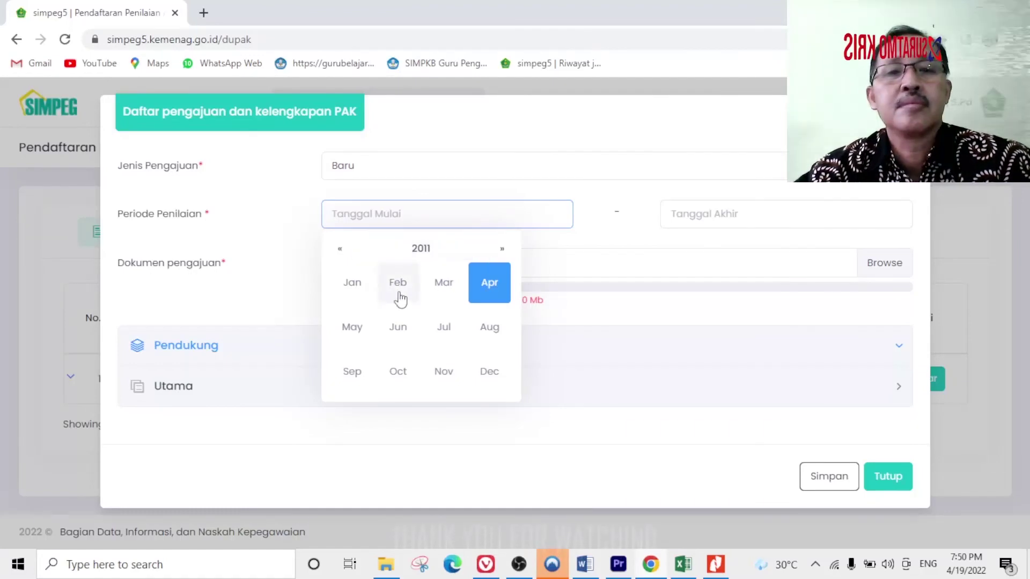
click(444, 328)
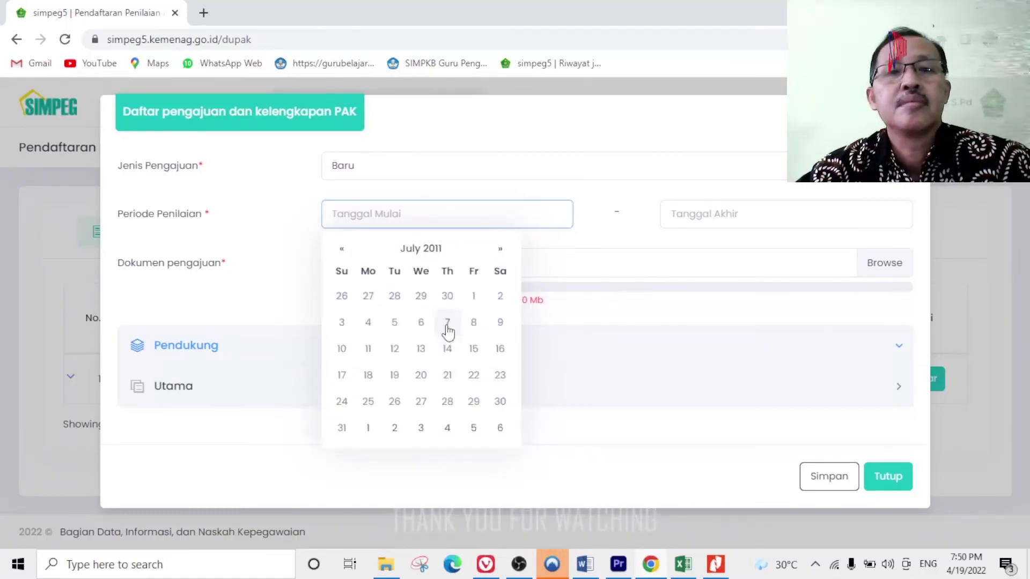
click(727, 563)
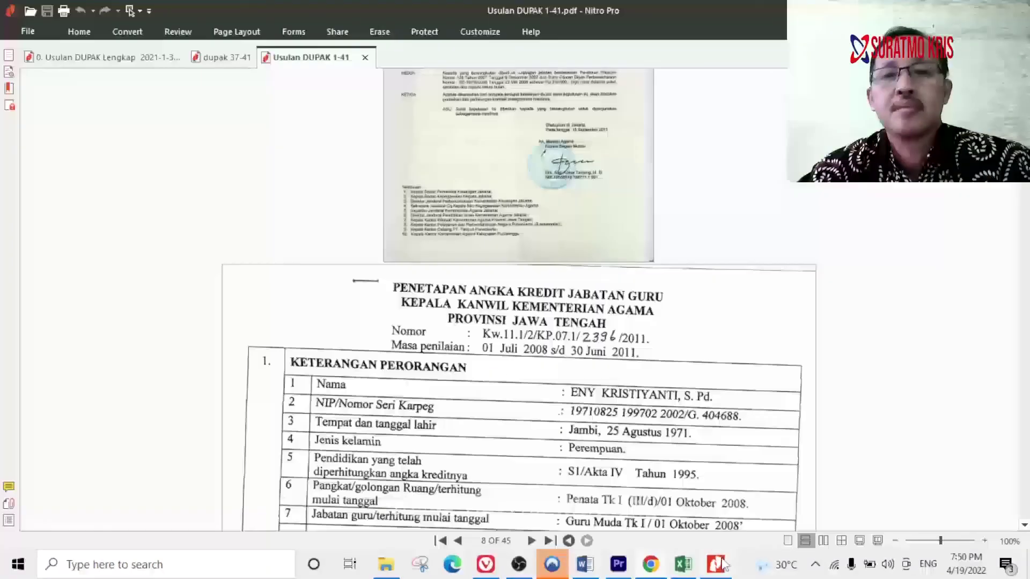
Read the 1 Juli 2011–30 Desember 2021 period on page 37's DAFTAR USUL in the PDF.
scroll(651, 426, down, 5)
scroll(650, 426, down, 10)
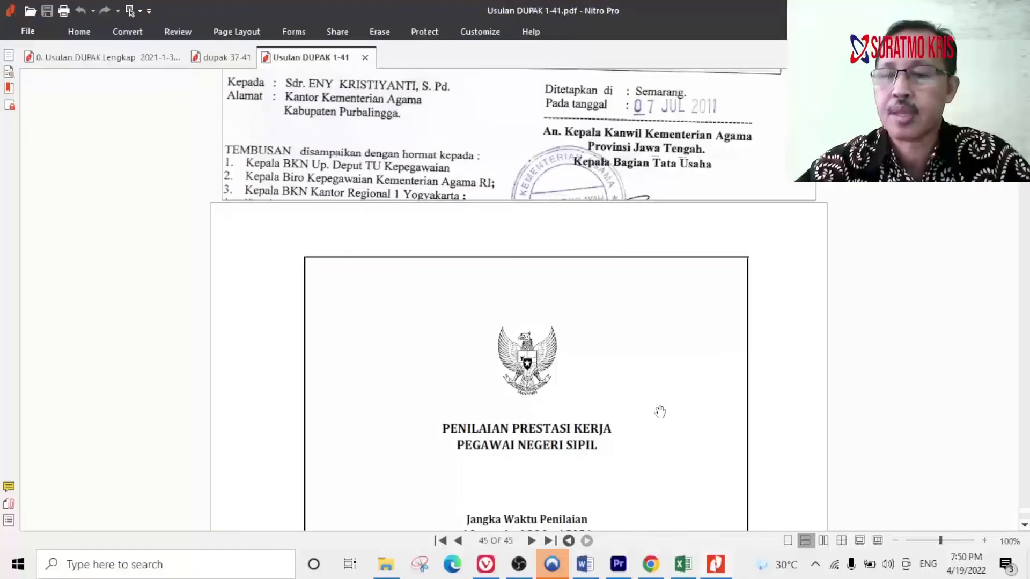
key(End)
scroll(645, 302, up, 10)
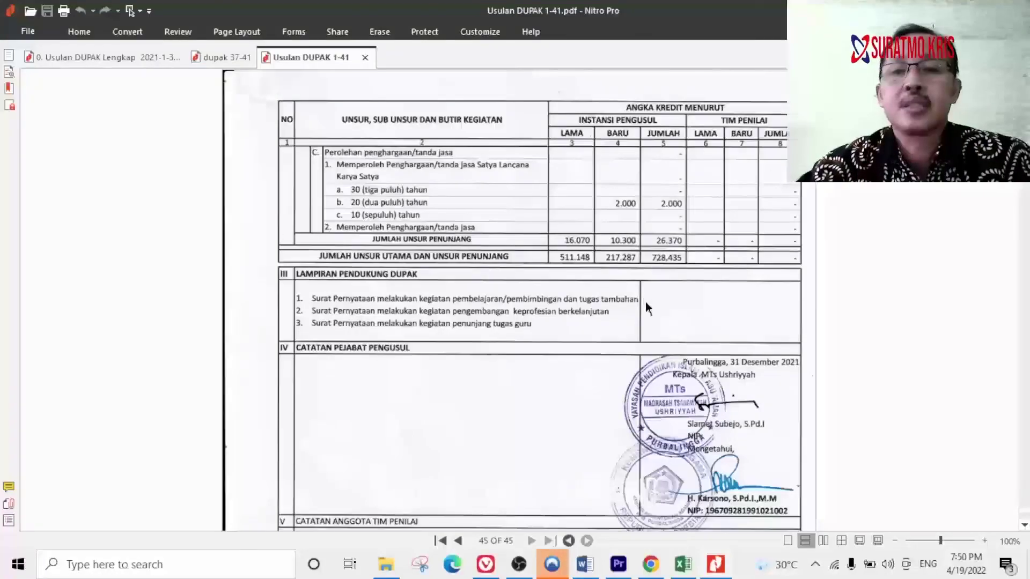
scroll(640, 298, up, 10)
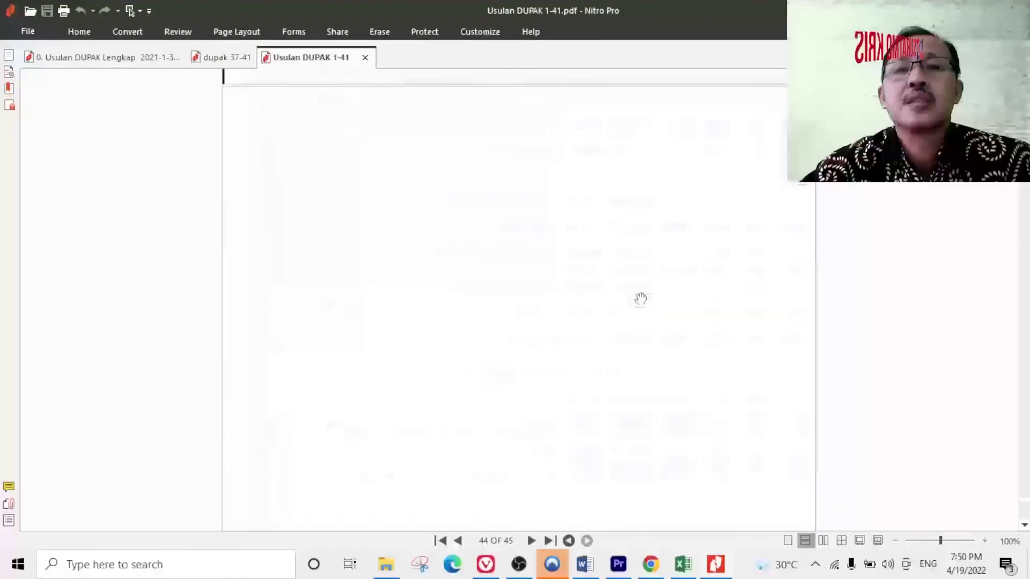
scroll(640, 298, up, 10)
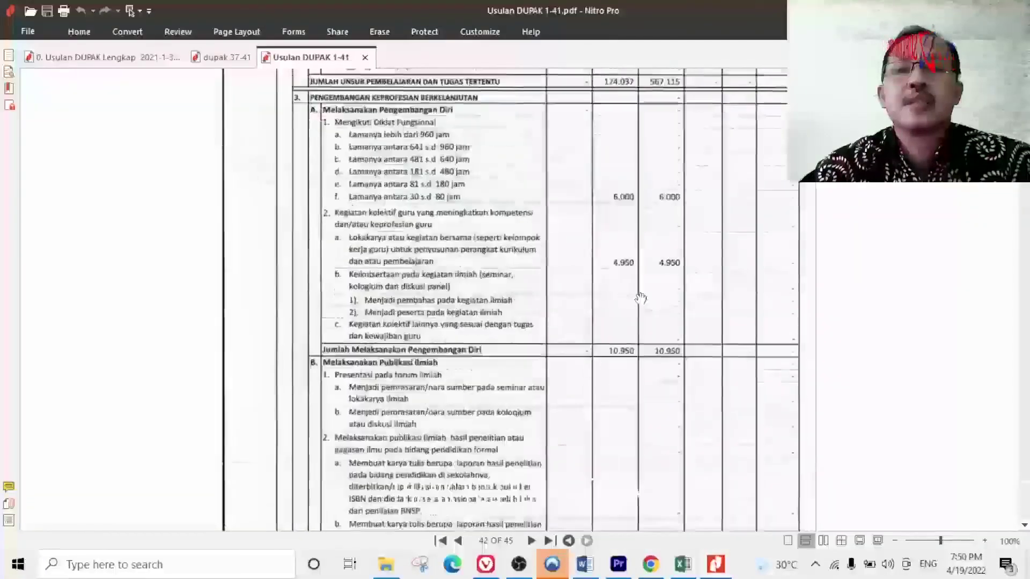
scroll(640, 299, up, 10)
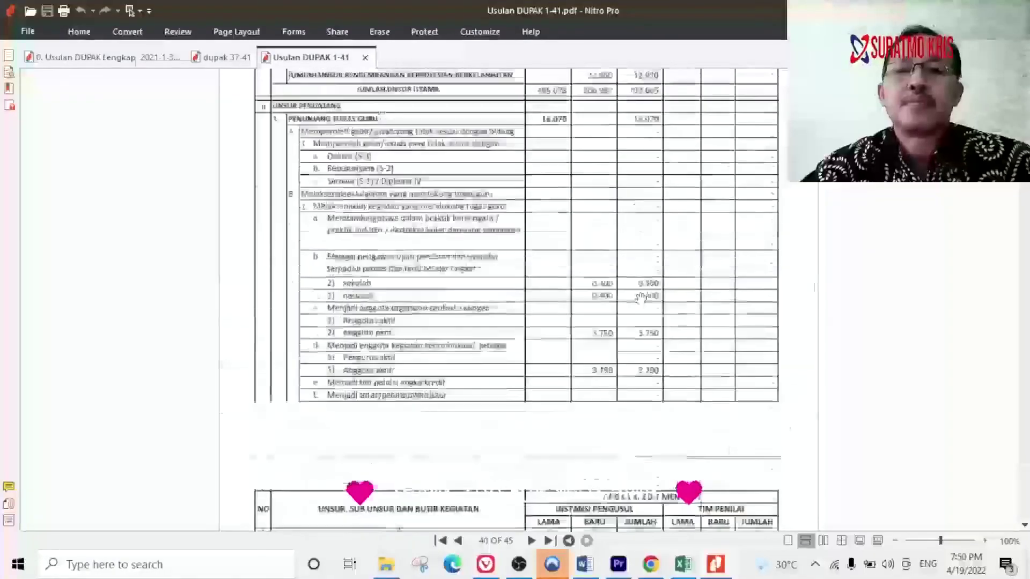
scroll(640, 299, up, 10)
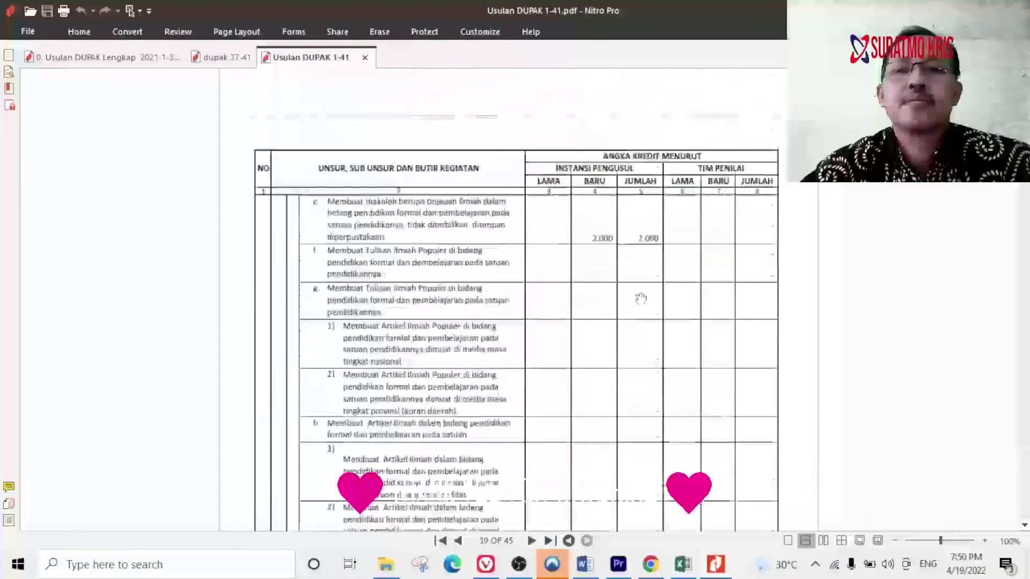
scroll(658, 373, up, 10)
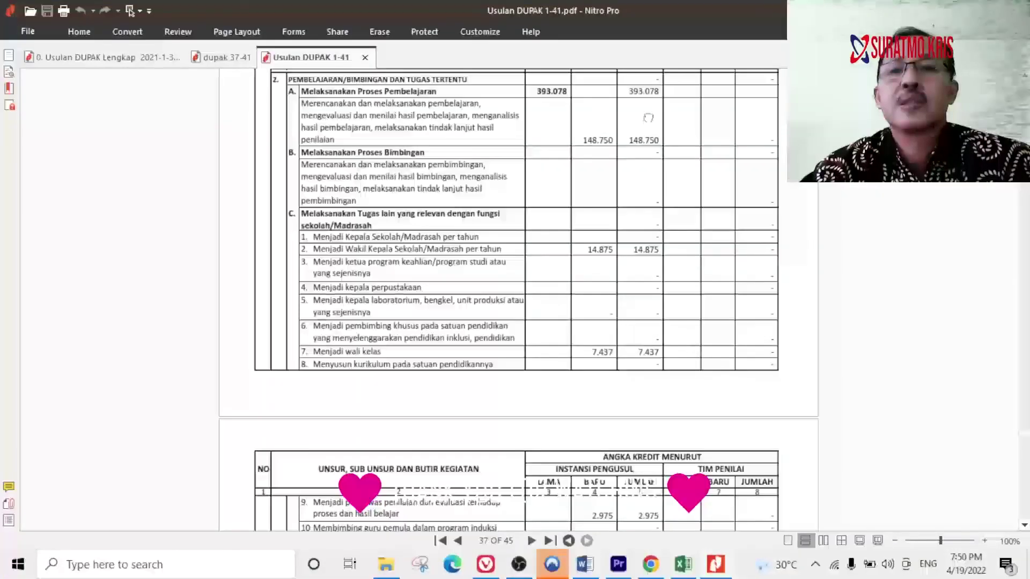
scroll(647, 117, up, 8)
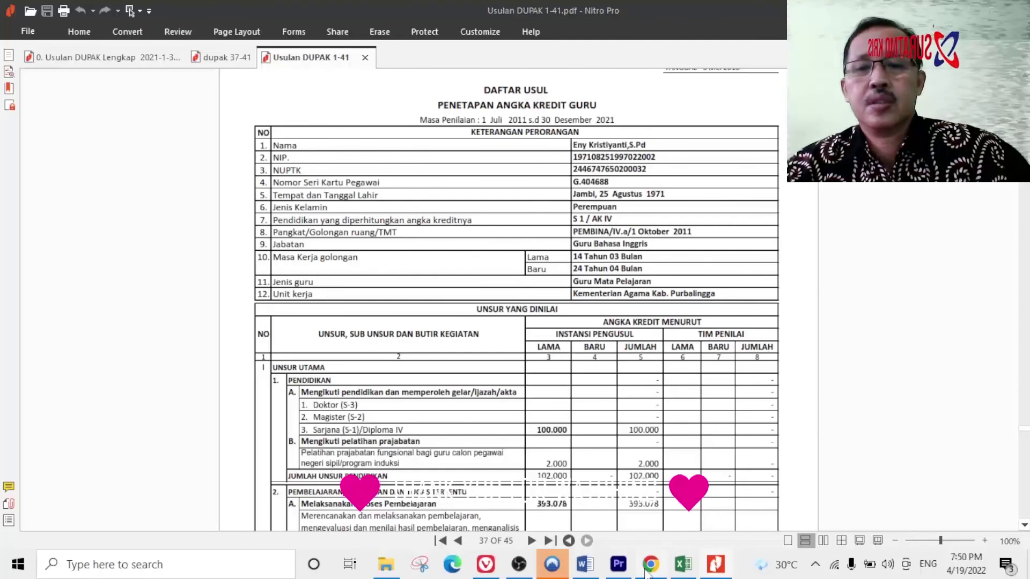
key(alt+Tab)
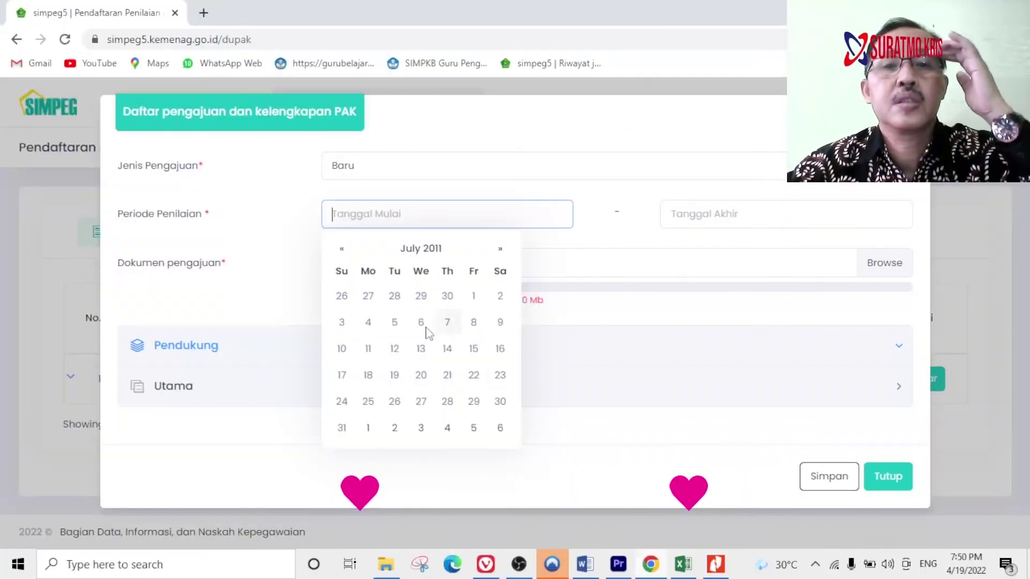
Pick 1 July 2011 as Tanggal Mulai and 31 December 2021 as Tanggal Akhir.
click(474, 297)
click(711, 215)
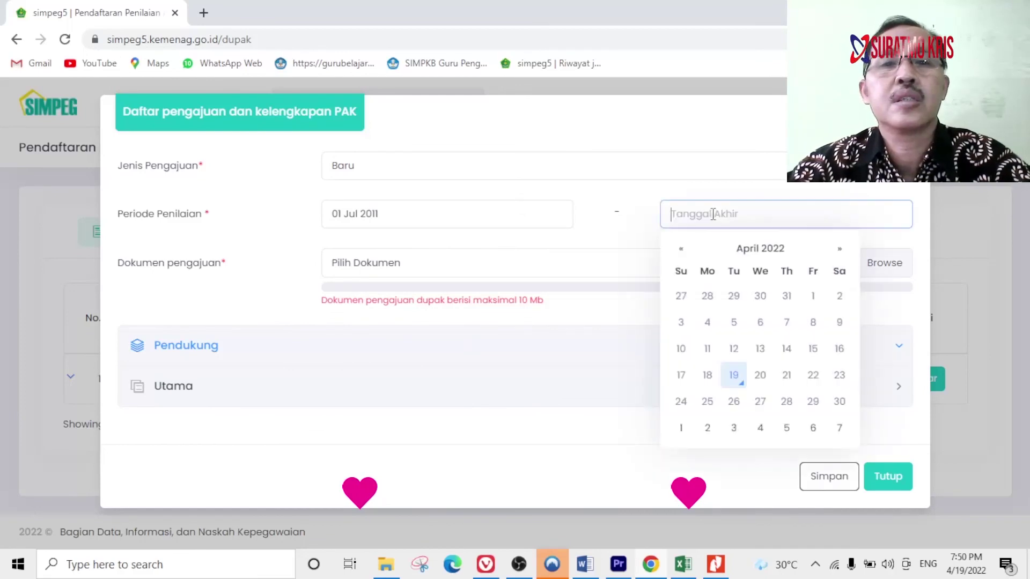
click(757, 250)
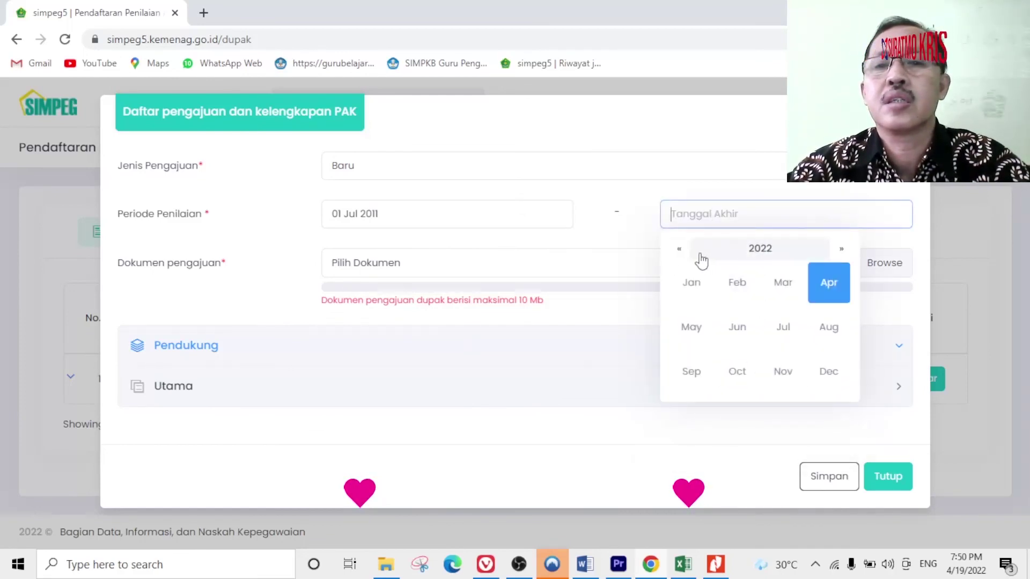
click(682, 250)
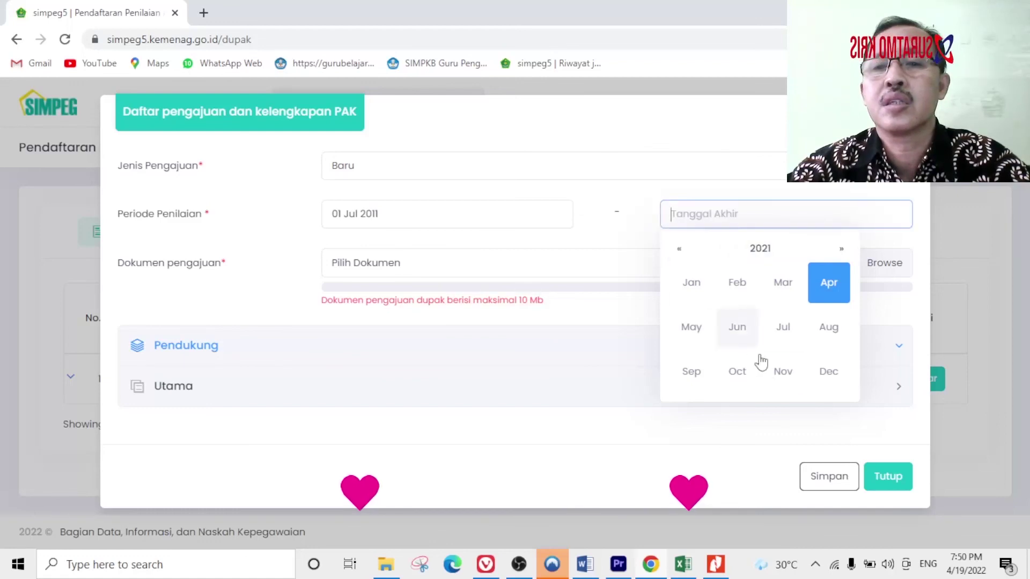
click(829, 372)
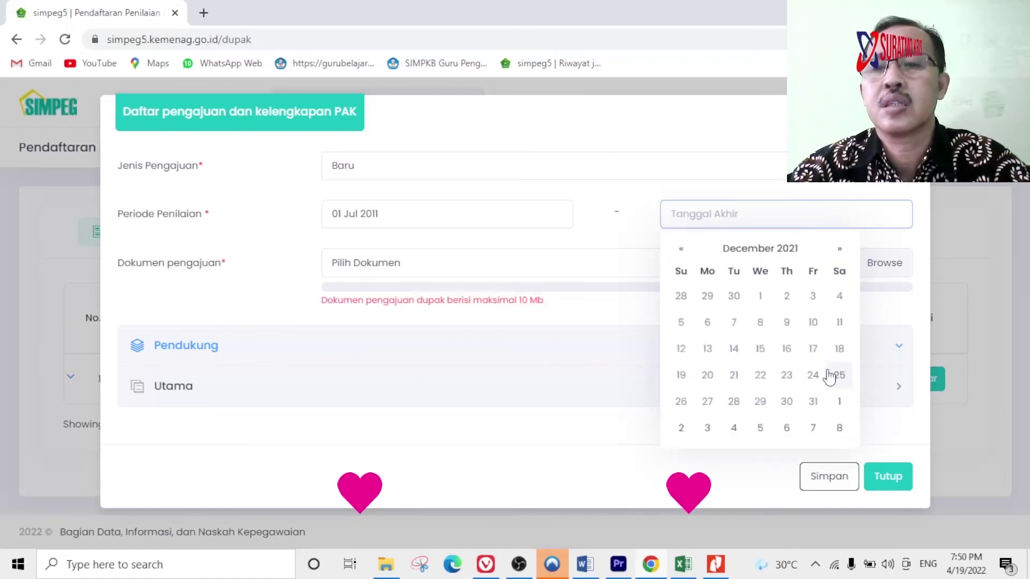
click(813, 403)
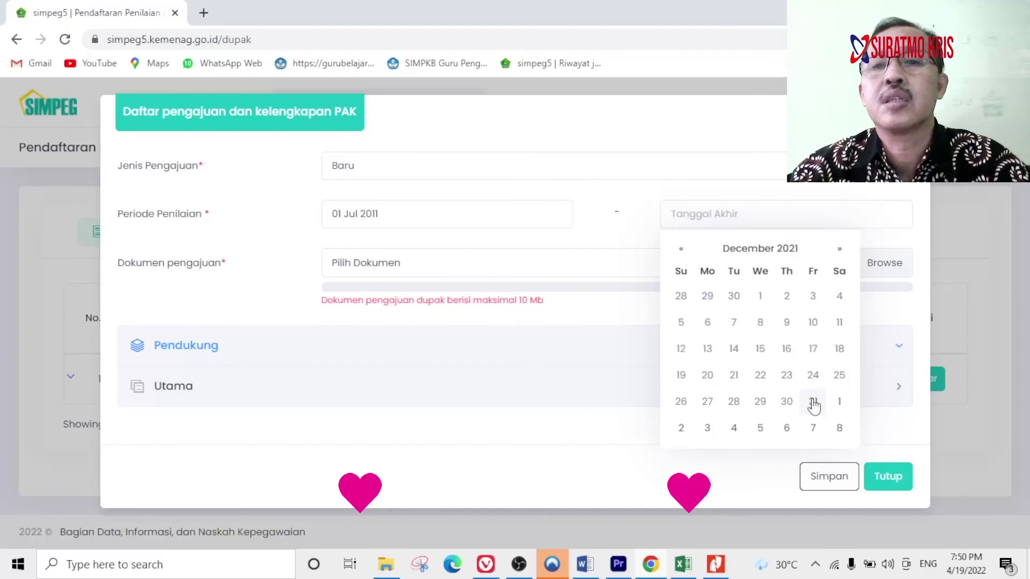
click(813, 404)
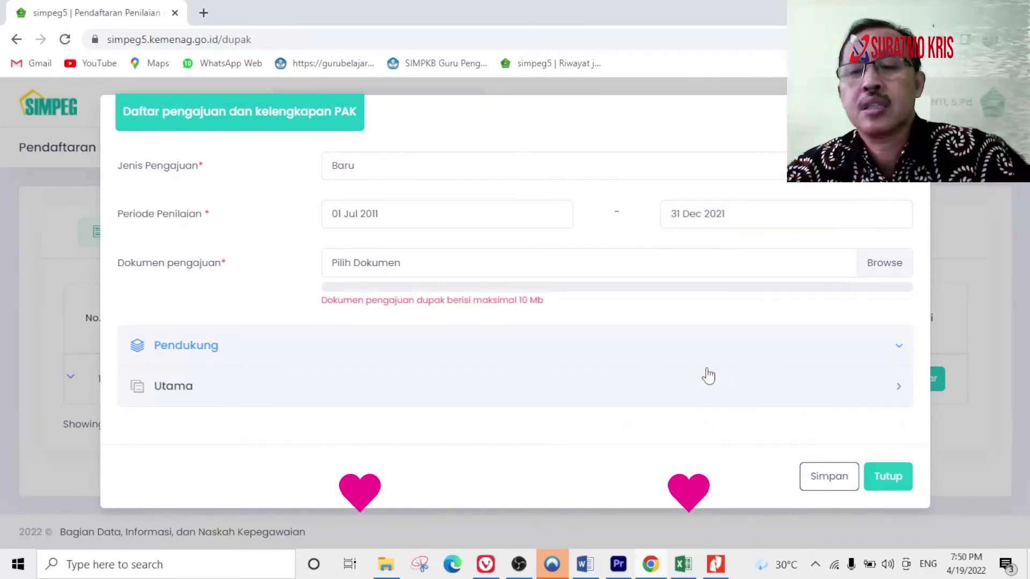
mouse_move(367, 282)
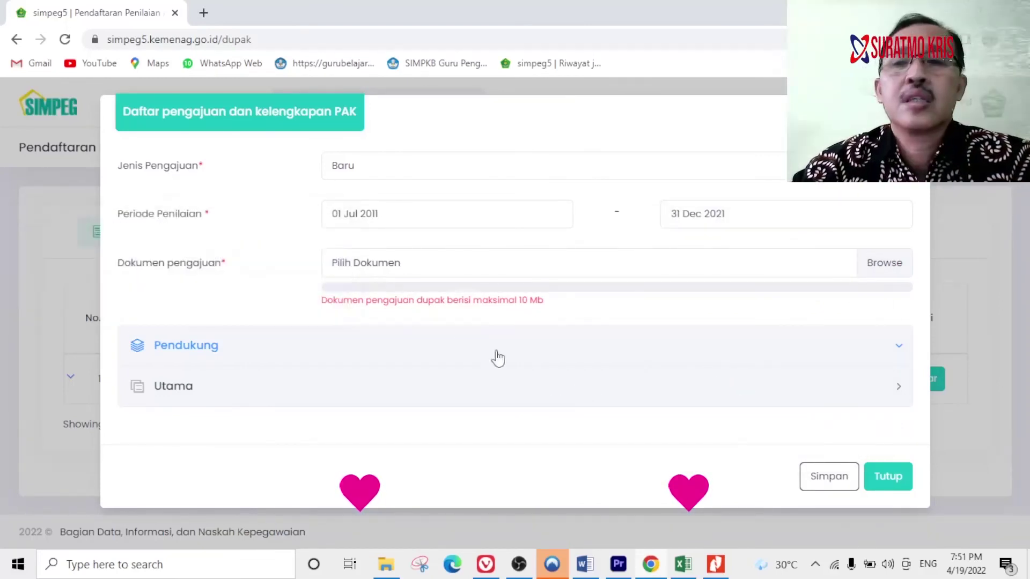
Browse for Usulan DUPAK 1-41.pdf and attach it as the submission document.
click(885, 264)
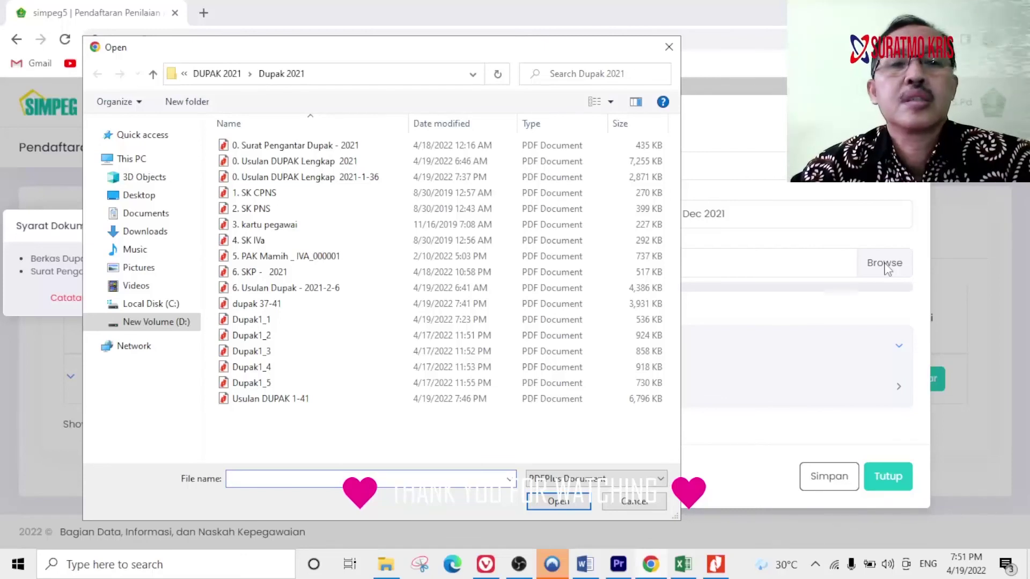
click(668, 47)
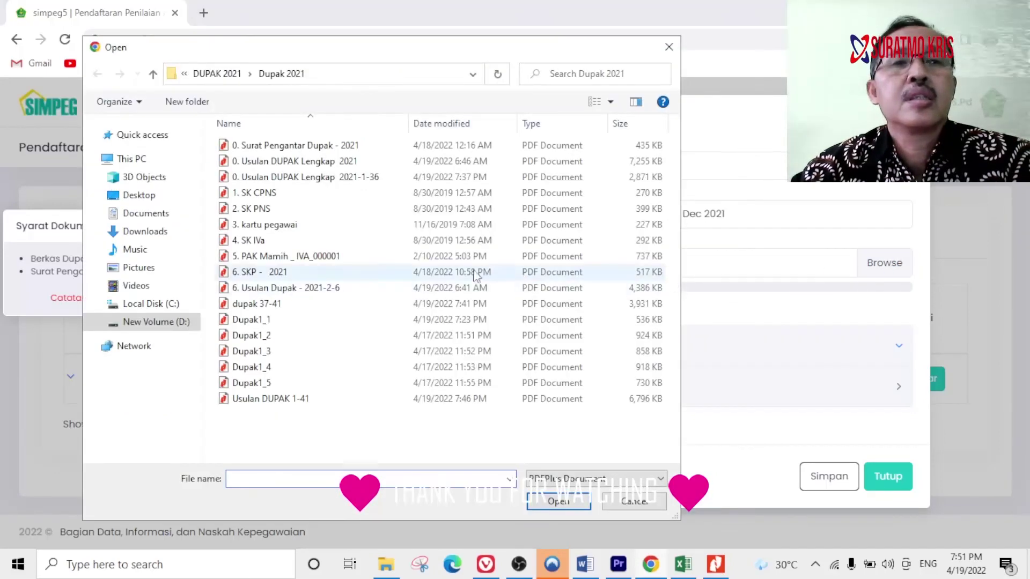
click(284, 400)
click(552, 502)
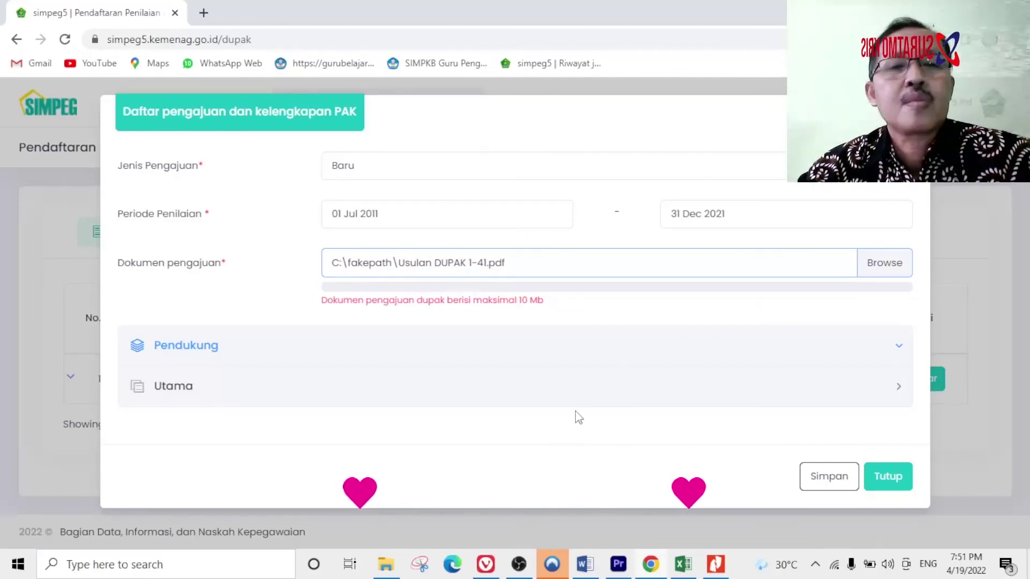
Save the registration, confirm with OK so the PDF uploads, and expand the Utama section.
click(826, 481)
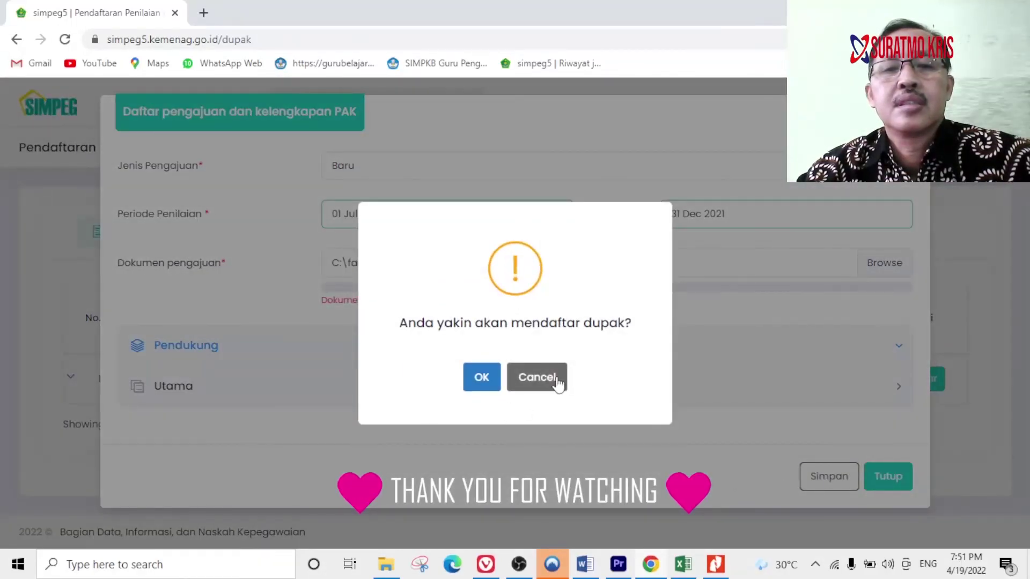
click(481, 379)
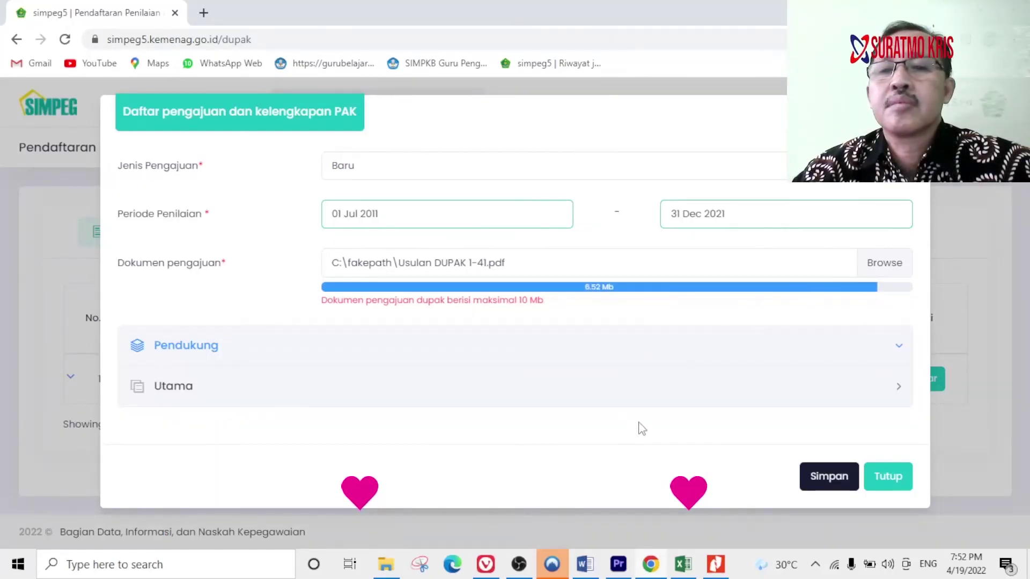
click(604, 405)
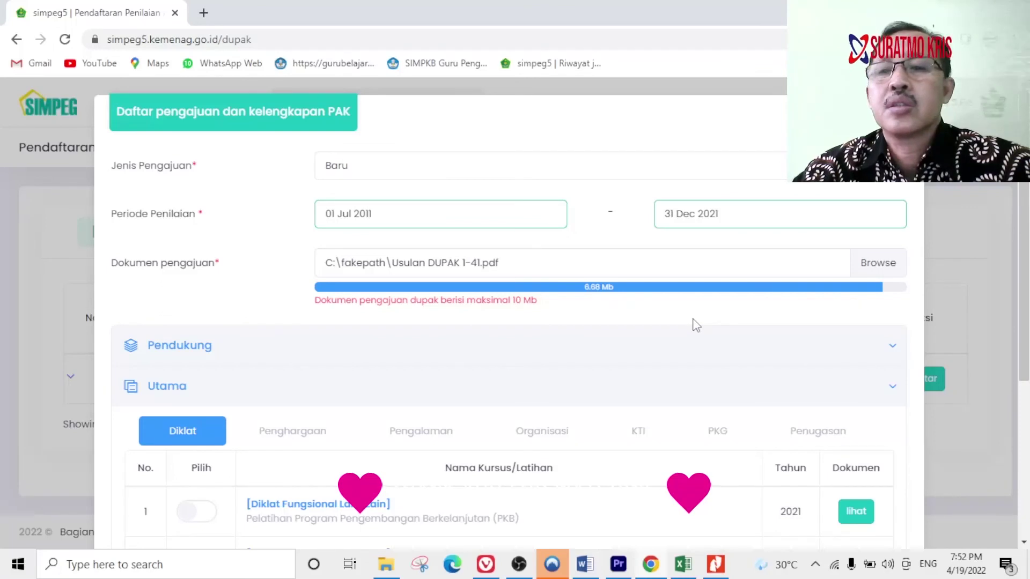
Review the three Diklat courses listed under Utama, then collapse the section.
scroll(700, 380, down, 3)
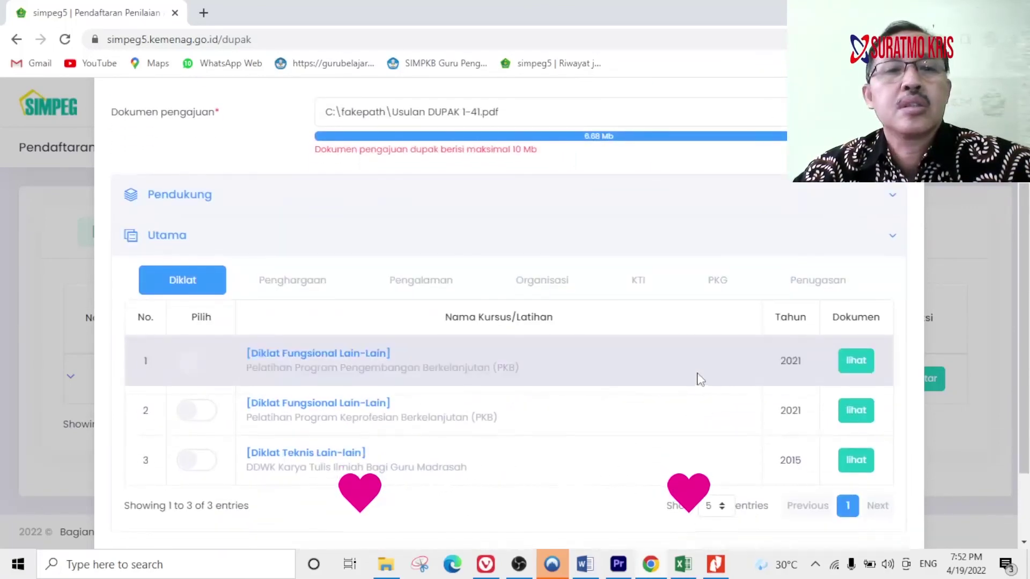
scroll(701, 379, up, 1)
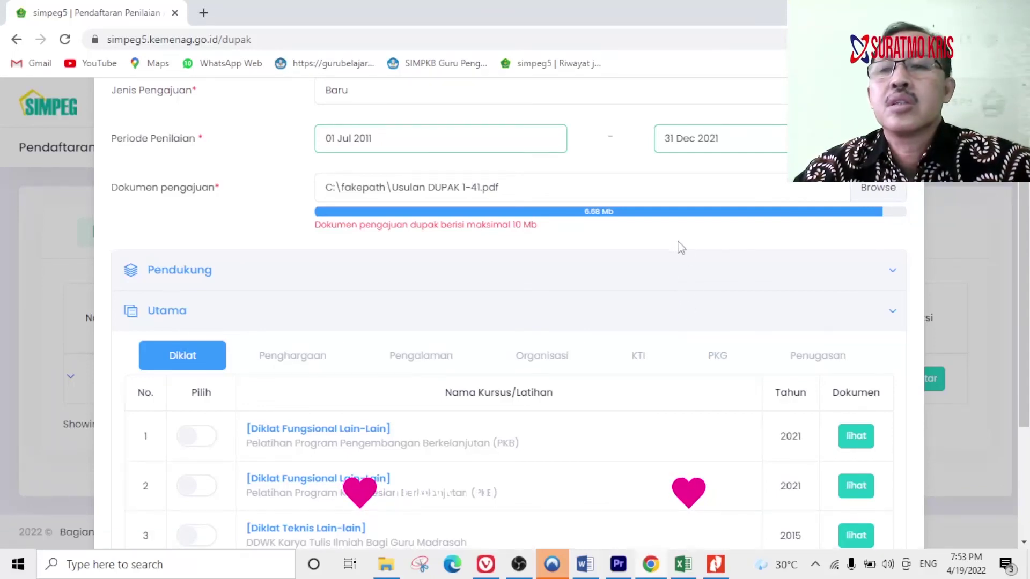
click(894, 317)
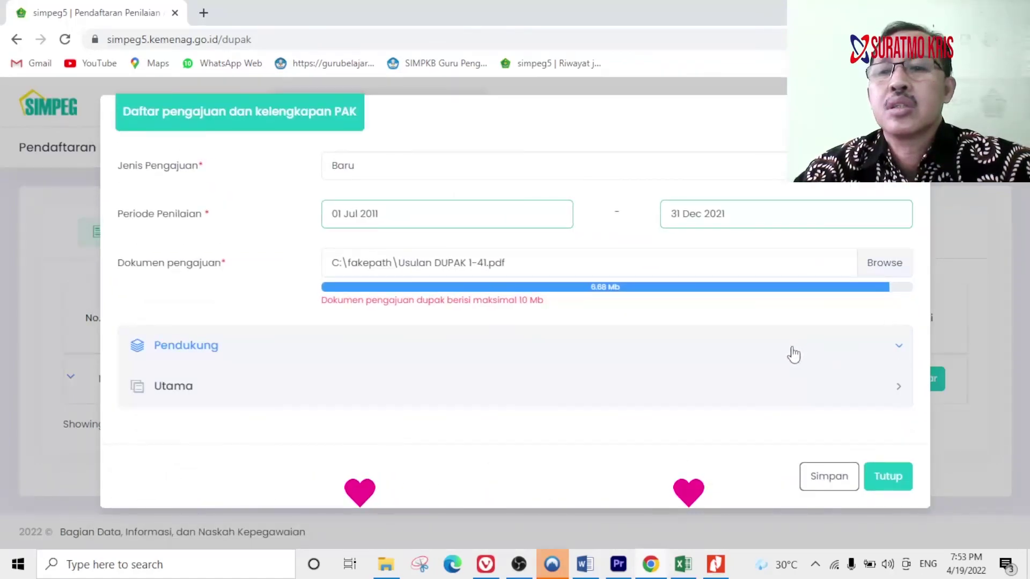